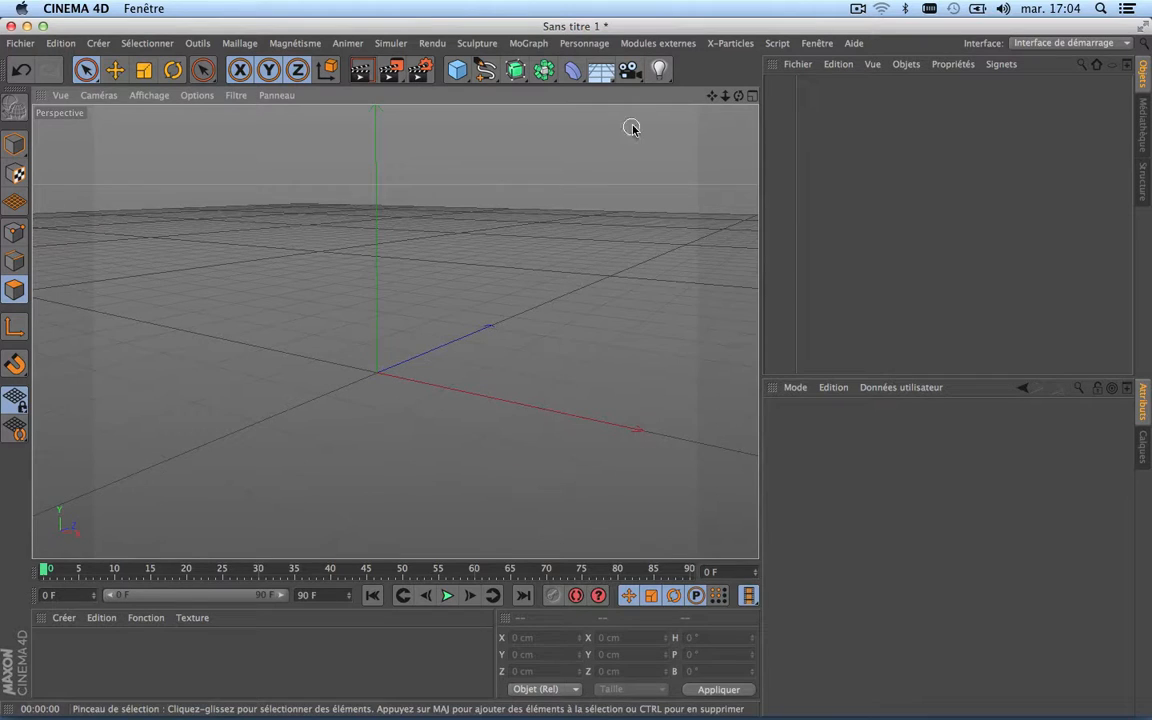
{"action": "left_click_drag", "start_coordinate": [738, 97], "coordinate": [738, 124]}
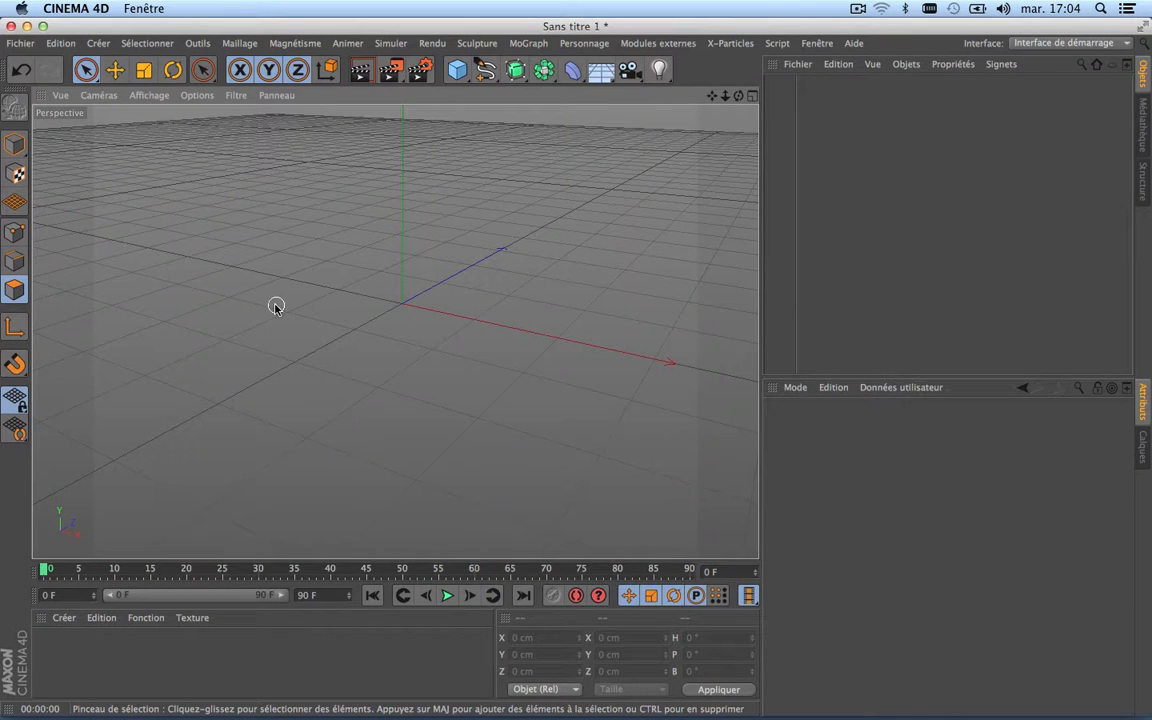
{"action": "left_click_drag", "start_coordinate": [712, 96], "coordinate": [701, 126]}
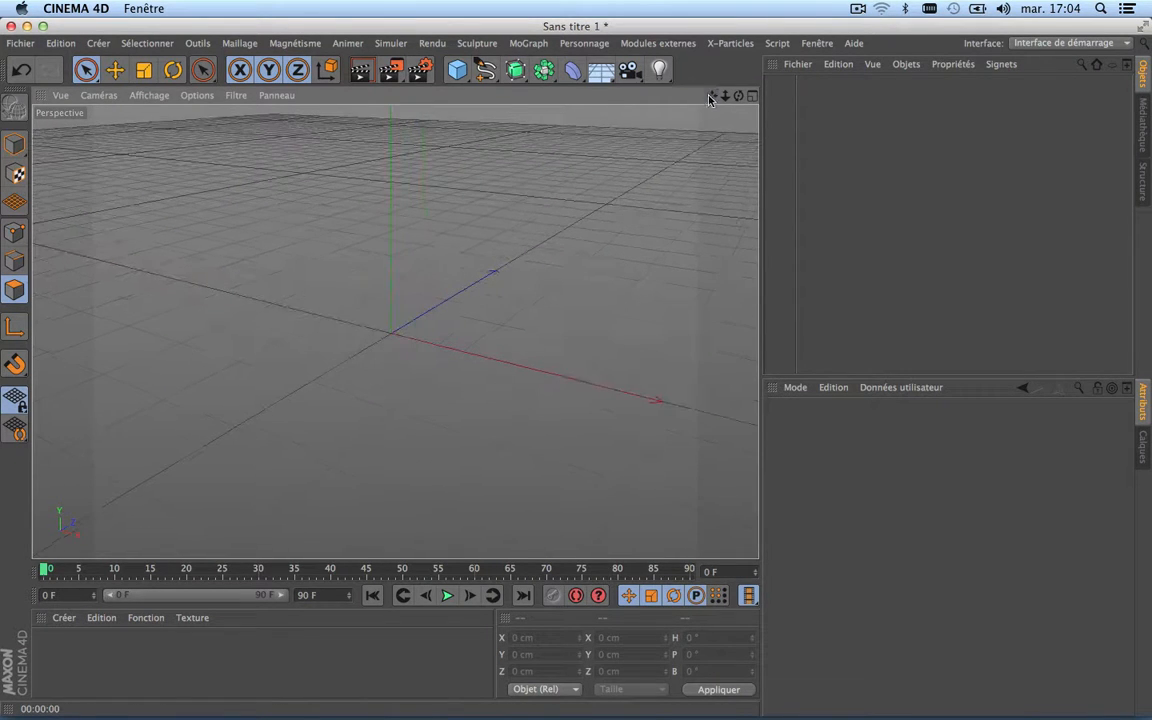
{"action": "scroll", "coordinate": [534, 320], "scroll_direction": "down", "scroll_amount": 3}
{"action": "scroll", "coordinate": [534, 320], "scroll_direction": "up", "scroll_amount": 3}
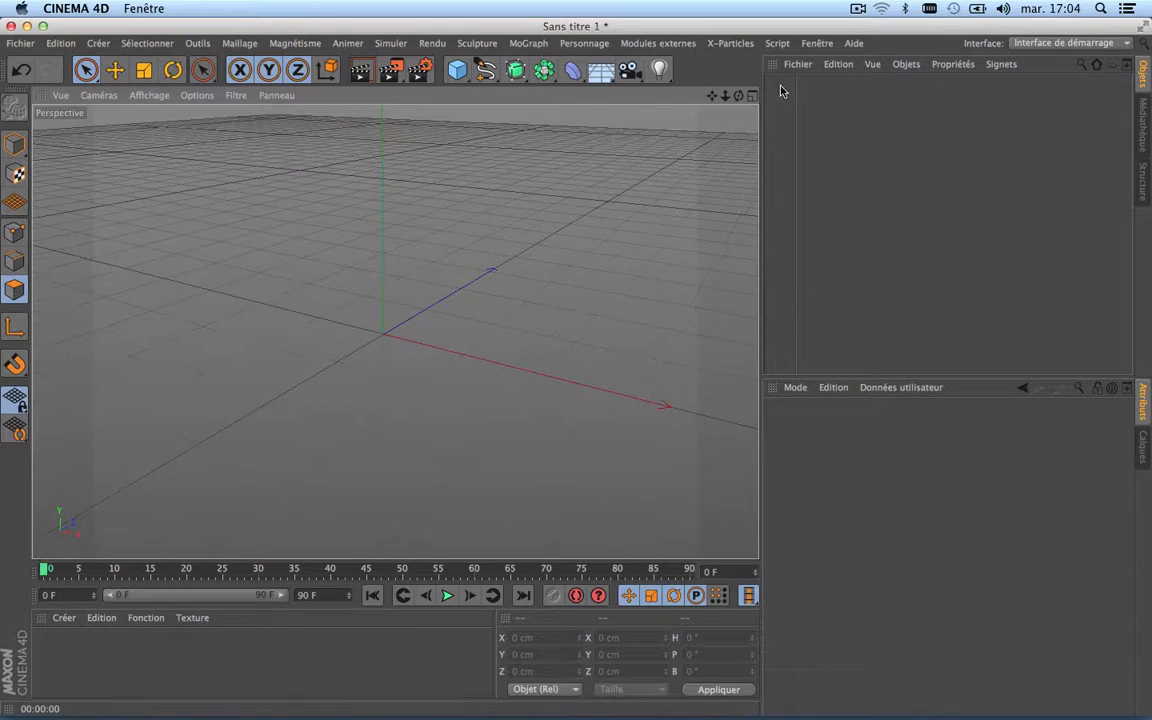
{"action": "left_click_drag", "start_coordinate": [738, 96], "coordinate": [730, 85]}
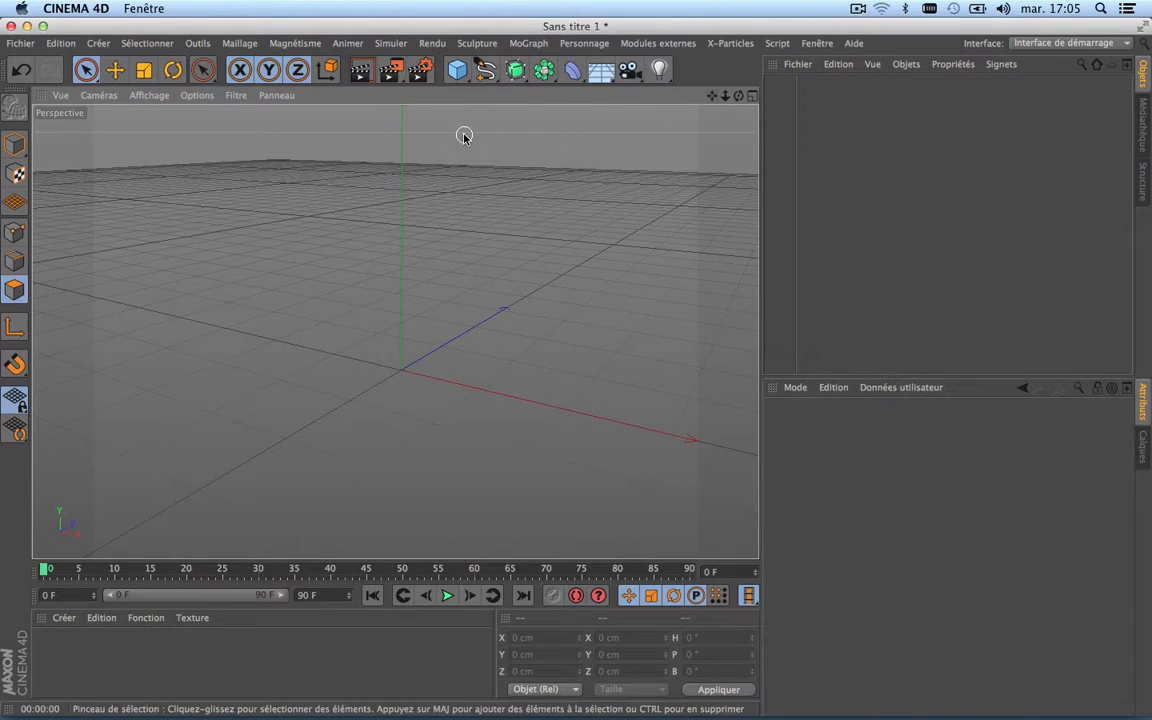
Step: Draw the letters VFX as one continuous, repeatedly retraced freehand spline (Forme libre) in the front view
{"action": "left_click", "coordinate": [485, 69]}
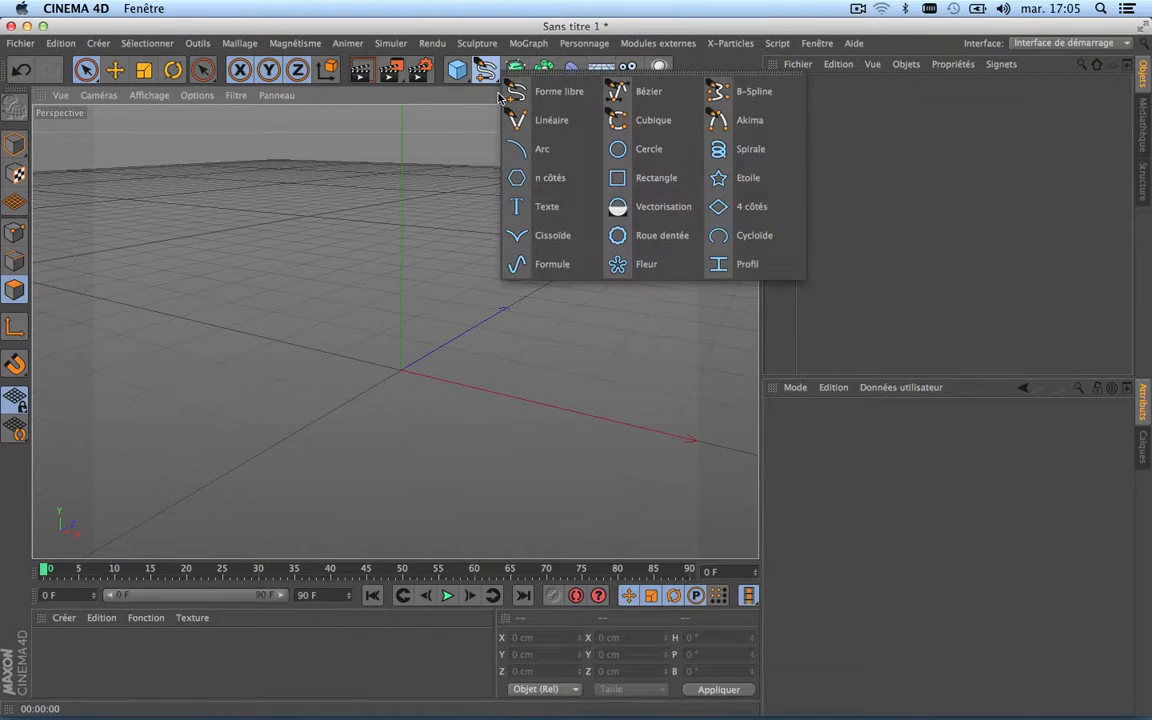
{"action": "left_click", "coordinate": [537, 97]}
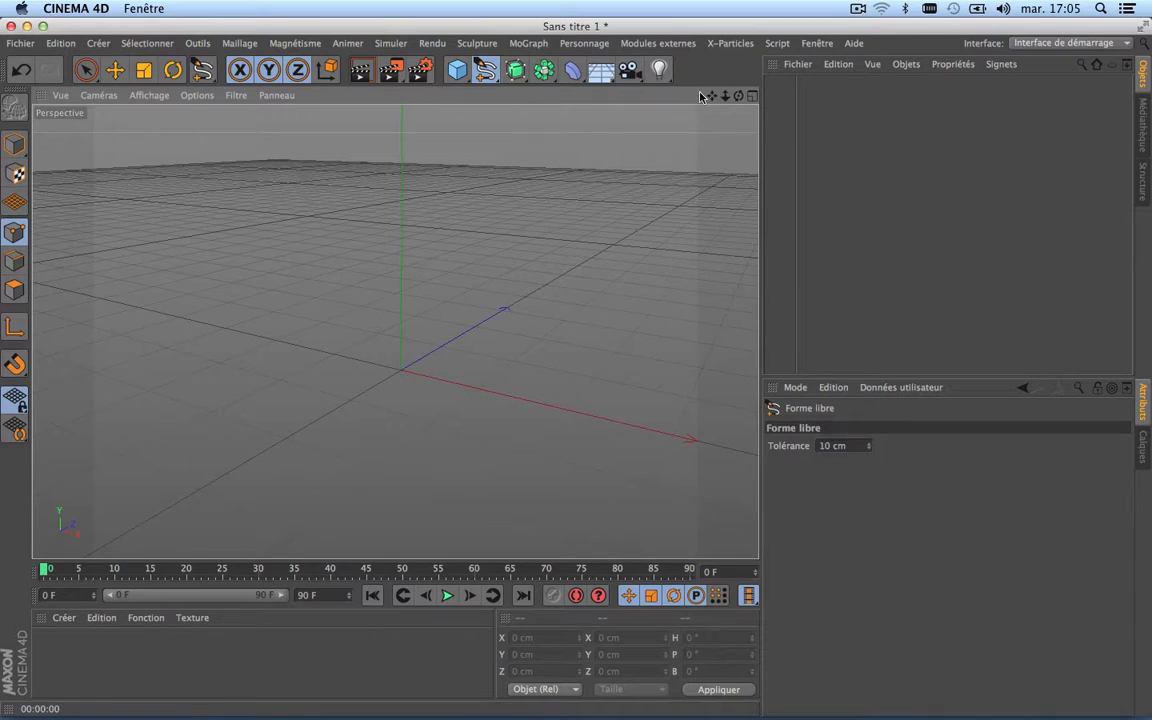
{"action": "left_click", "coordinate": [752, 97]}
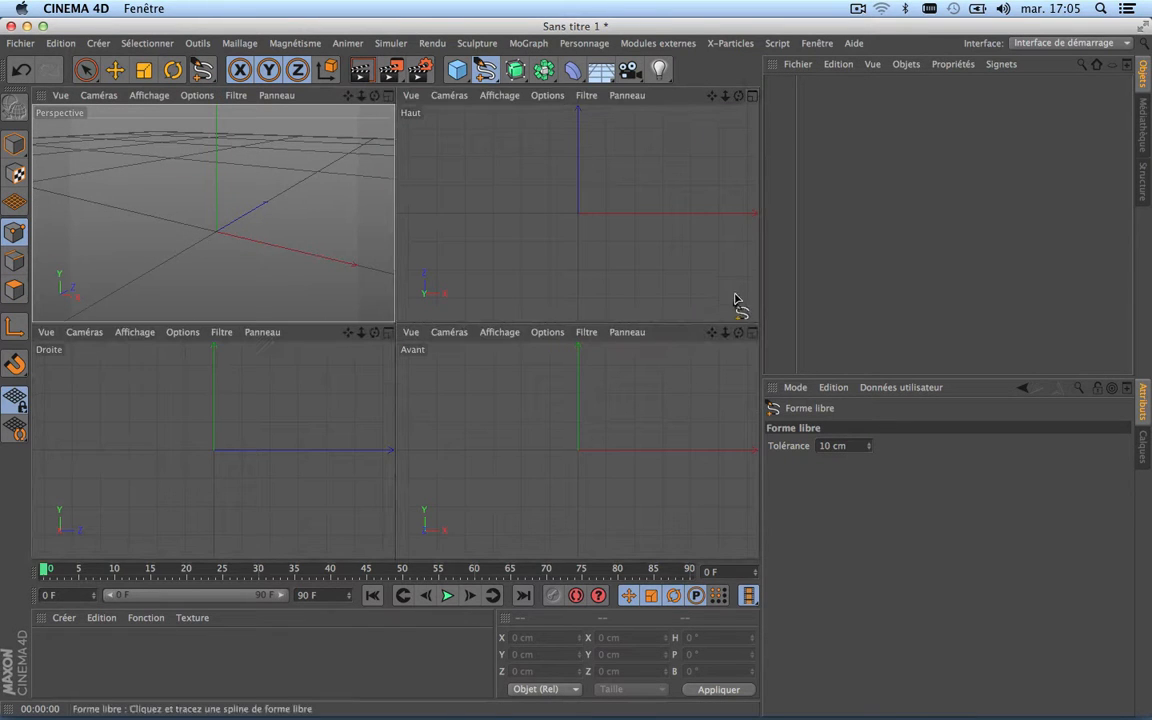
{"action": "left_click", "coordinate": [752, 336]}
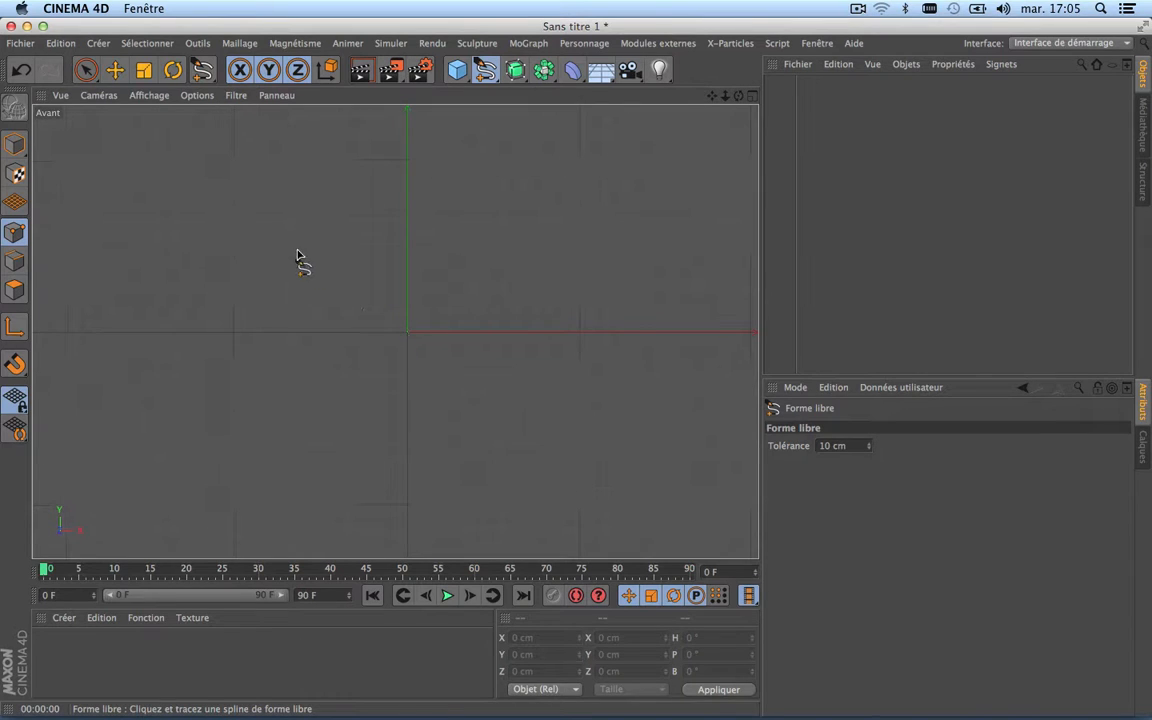
{"action": "scroll", "coordinate": [342, 301], "scroll_direction": "up", "scroll_amount": 5}
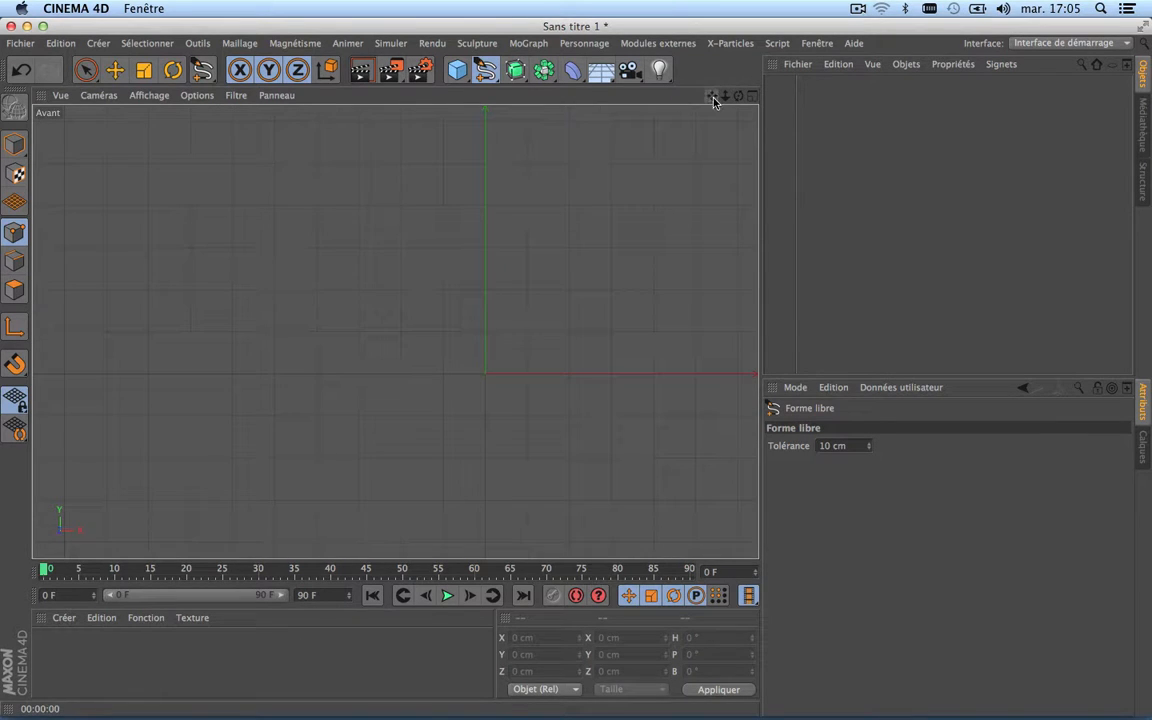
{"action": "left_click_drag", "start_coordinate": [713, 101], "coordinate": [347, 234]}
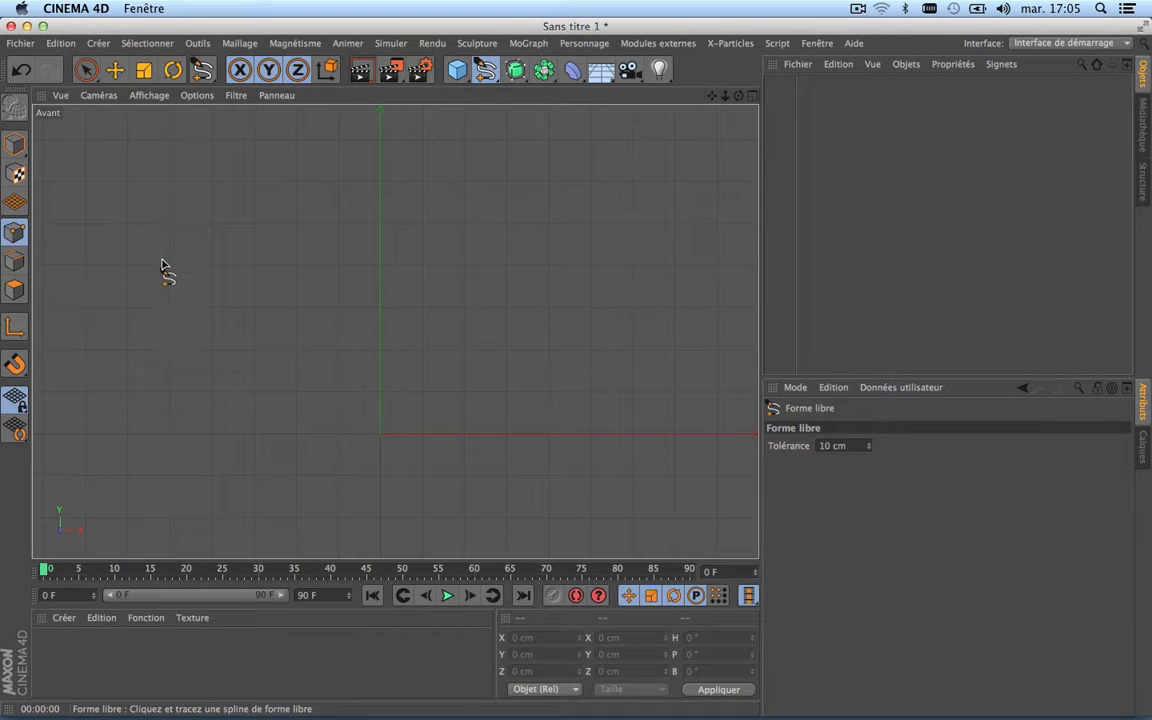
{"action": "mouse_move", "coordinate": [120, 253]}
{"action": "left_mouse_down"}
{"action": "mouse_move", "coordinate": [147, 352]}
{"action": "mouse_move", "coordinate": [101, 246]}
{"action": "mouse_move", "coordinate": [158, 368]}
{"action": "mouse_move", "coordinate": [258, 250]}
{"action": "mouse_move", "coordinate": [252, 238]}
{"action": "mouse_move", "coordinate": [172, 333]}
{"action": "mouse_move", "coordinate": [266, 260]}
{"action": "mouse_move", "coordinate": [170, 388]}
{"action": "mouse_move", "coordinate": [306, 368]}
{"action": "mouse_move", "coordinate": [348, 180]}
{"action": "mouse_move", "coordinate": [332, 360]}
{"action": "mouse_move", "coordinate": [344, 214]}
{"action": "left_mouse_up"}
{"action": "mouse_move", "coordinate": [421, 228]}
{"action": "left_mouse_down"}
{"action": "mouse_move", "coordinate": [476, 226]}
{"action": "mouse_move", "coordinate": [393, 206]}
{"action": "left_mouse_up"}
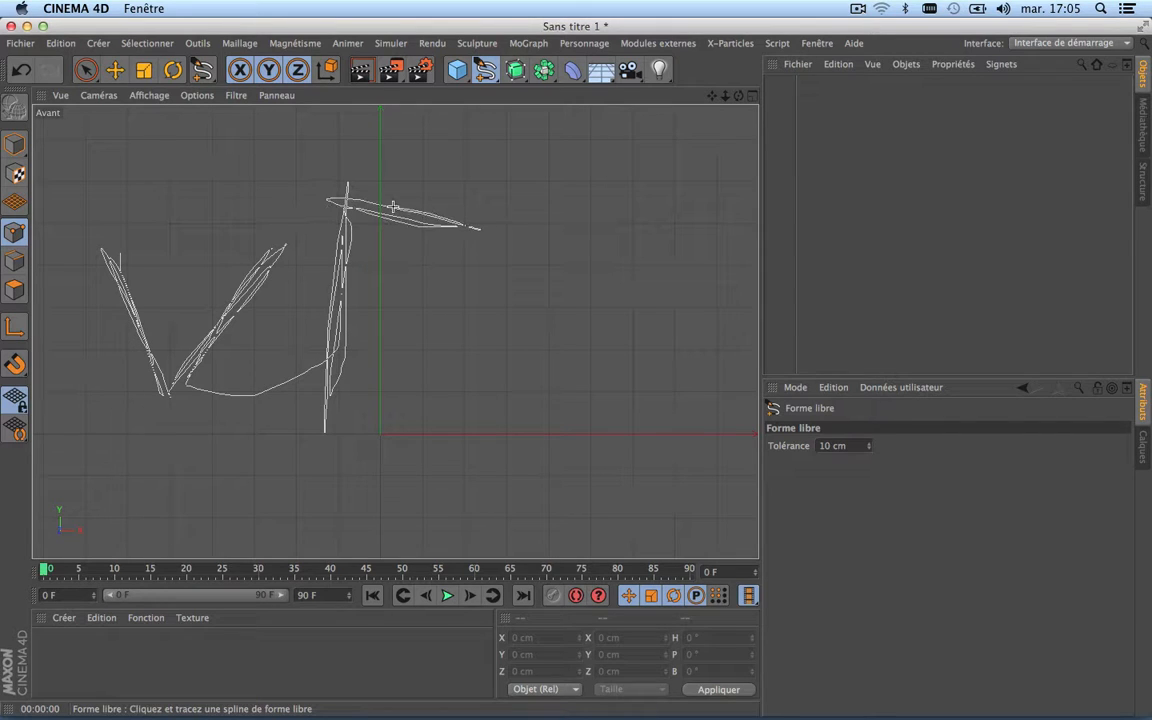
{"action": "left_click_drag", "start_coordinate": [492, 231], "coordinate": [346, 293]}
{"action": "mouse_move", "coordinate": [430, 325]}
{"action": "left_mouse_down"}
{"action": "mouse_move", "coordinate": [355, 300]}
{"action": "mouse_move", "coordinate": [434, 326]}
{"action": "left_mouse_up"}
{"action": "mouse_move", "coordinate": [345, 408]}
{"action": "left_mouse_down"}
{"action": "mouse_move", "coordinate": [545, 419]}
{"action": "mouse_move", "coordinate": [589, 368]}
{"action": "mouse_move", "coordinate": [594, 391]}
{"action": "mouse_move", "coordinate": [654, 232]}
{"action": "mouse_move", "coordinate": [555, 406]}
{"action": "mouse_move", "coordinate": [666, 208]}
{"action": "left_mouse_up"}
{"action": "mouse_move", "coordinate": [616, 322]}
{"action": "left_mouse_down"}
{"action": "mouse_move", "coordinate": [645, 345]}
{"action": "mouse_move", "coordinate": [686, 415]}
{"action": "mouse_move", "coordinate": [588, 312]}
{"action": "mouse_move", "coordinate": [558, 242]}
{"action": "mouse_move", "coordinate": [590, 340]}
{"action": "mouse_move", "coordinate": [676, 411]}
{"action": "left_mouse_up"}
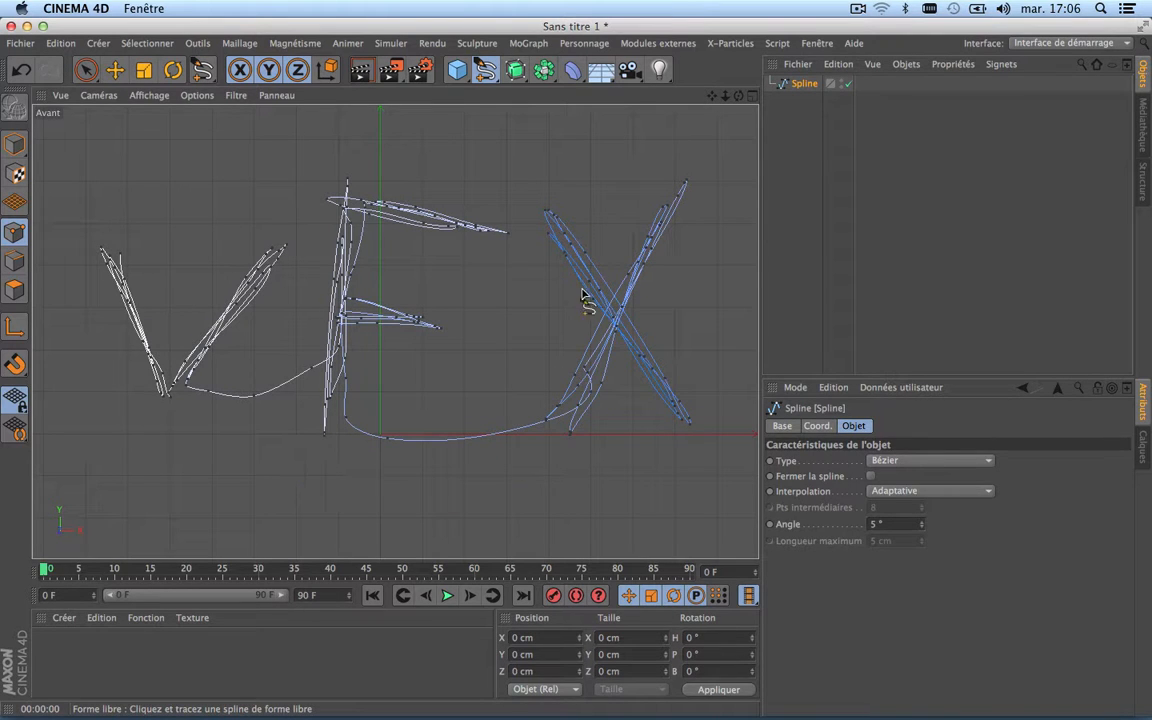
Step: Return to the perspective view and examine the whole VFX spline head-on, leaving freehand drawing for the selection brush
{"action": "left_click", "coordinate": [753, 97]}
{"action": "left_click", "coordinate": [389, 96]}
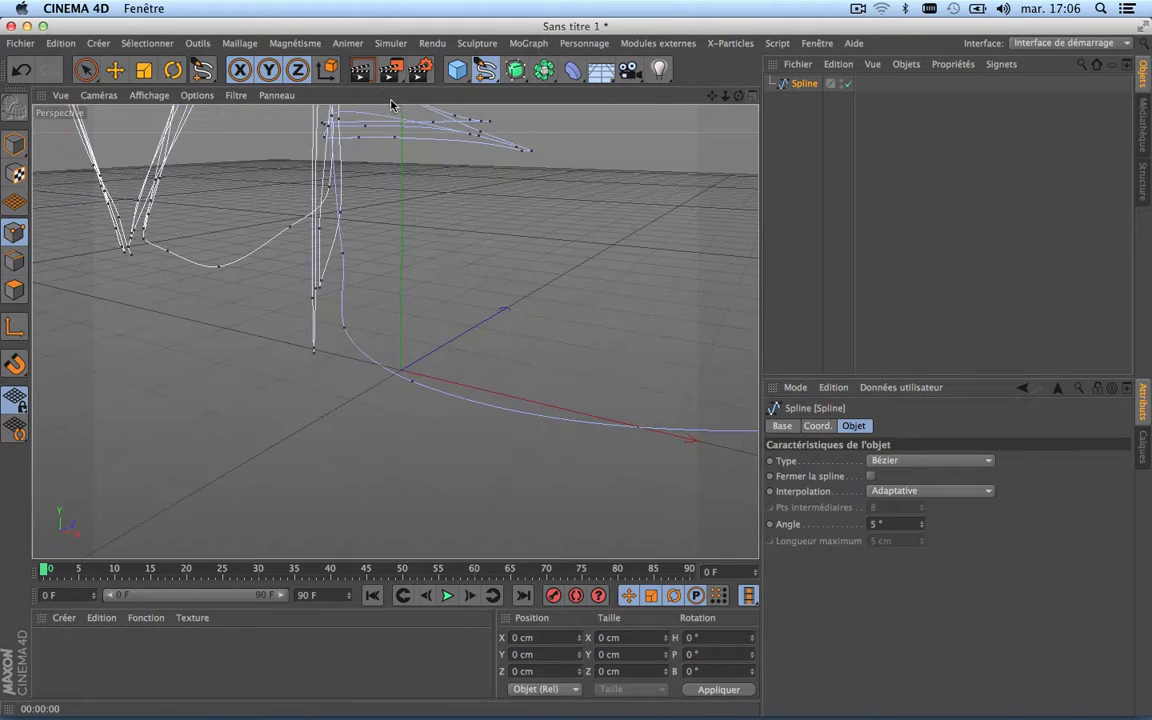
{"action": "scroll", "coordinate": [400, 220], "scroll_direction": "down", "scroll_amount": 5}
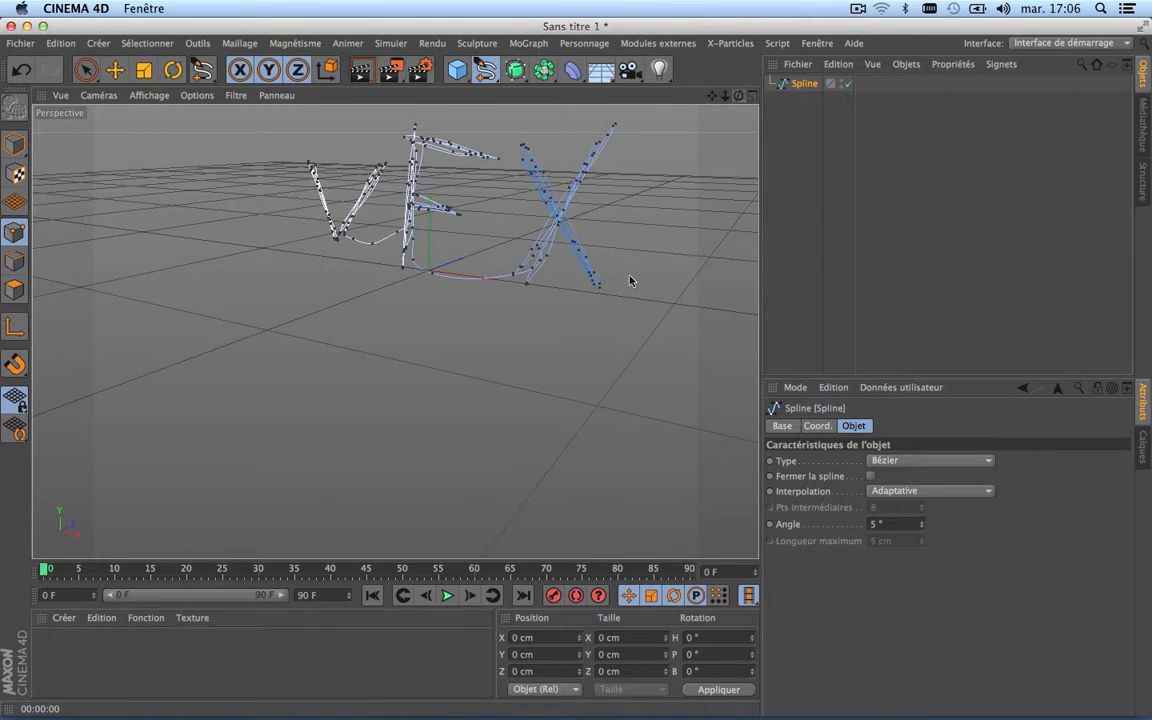
{"action": "left_click_drag", "start_coordinate": [738, 96], "coordinate": [825, 98]}
{"action": "left_click_drag", "start_coordinate": [712, 96], "coordinate": [1020, 182]}
{"action": "scroll", "coordinate": [333, 352], "scroll_direction": "up", "scroll_amount": 2}
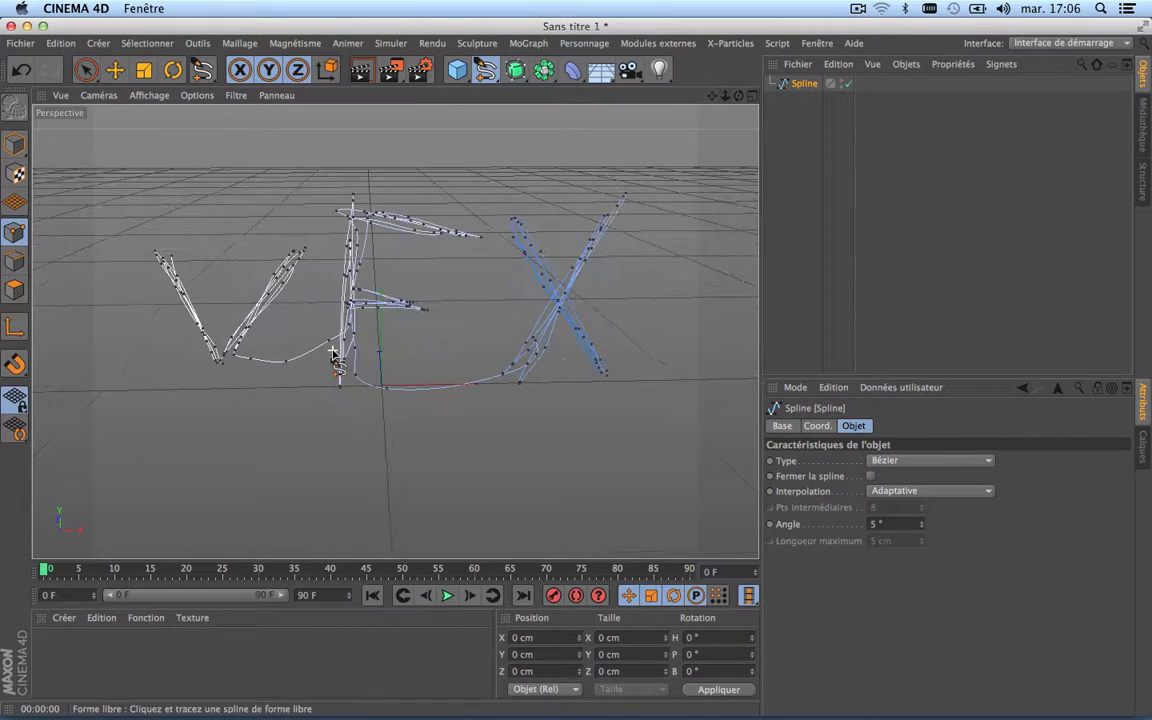
{"action": "scroll", "coordinate": [333, 352], "scroll_direction": "up", "scroll_amount": 2}
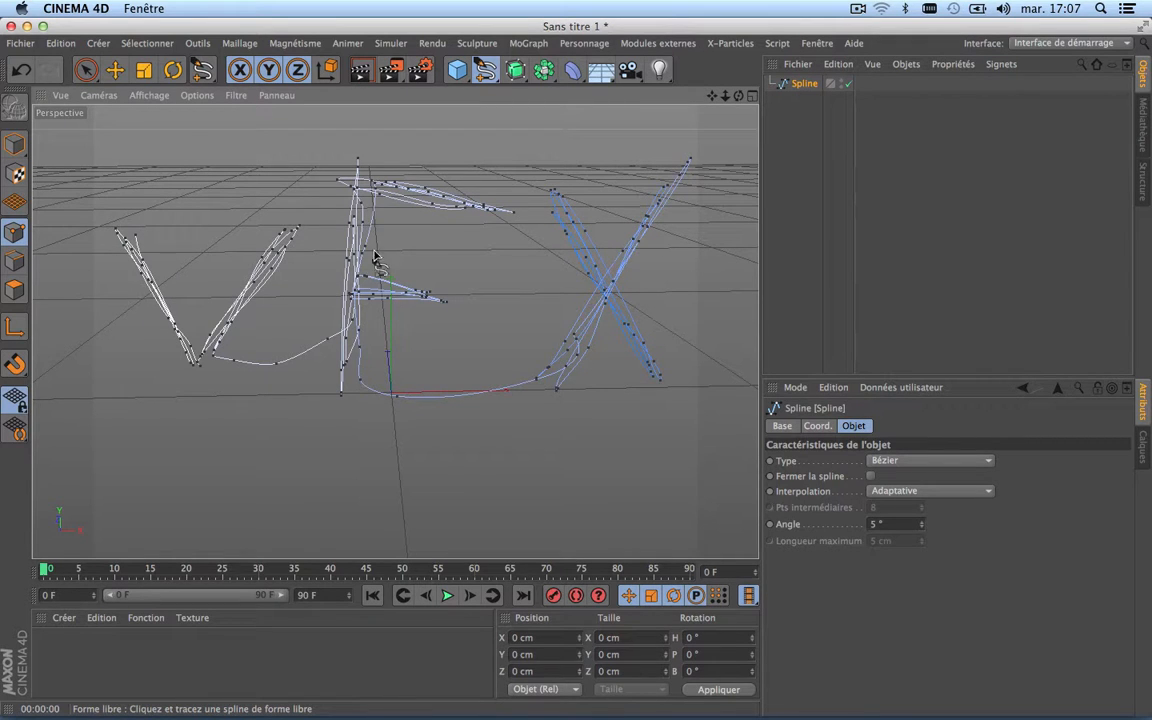
{"action": "left_click", "coordinate": [85, 69]}
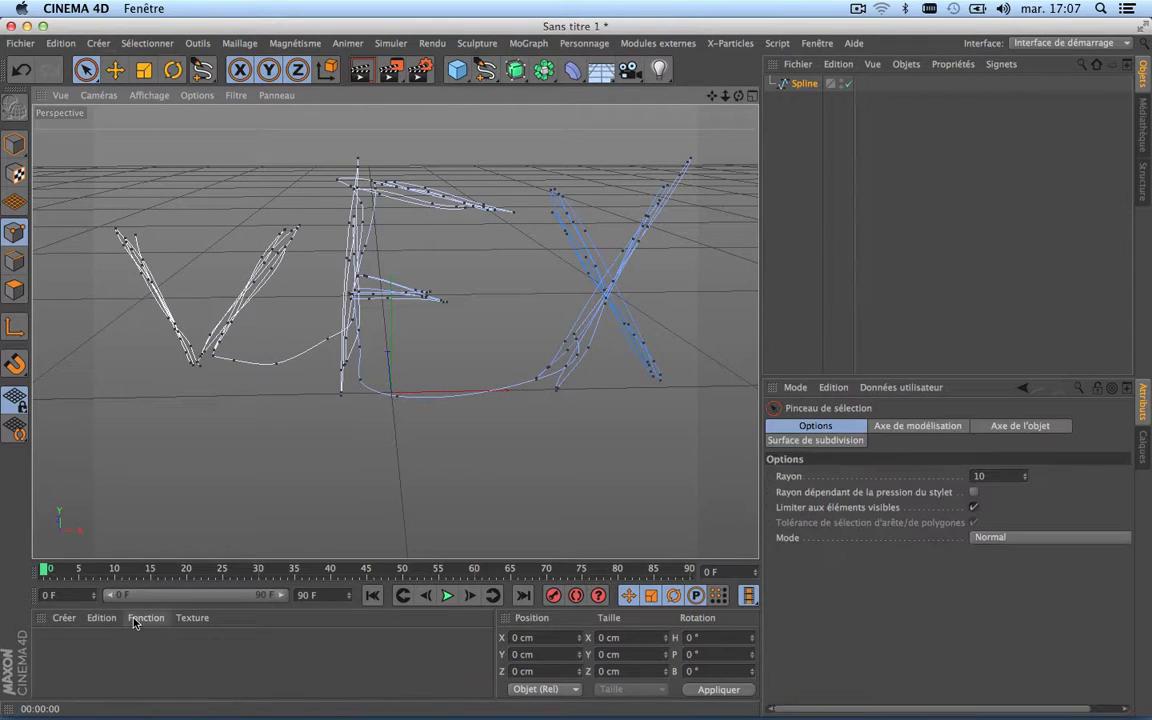
Step: Create a PyroCluster material and a volume tracer (Traceur de volume) material
{"action": "left_click", "coordinate": [63, 618]}
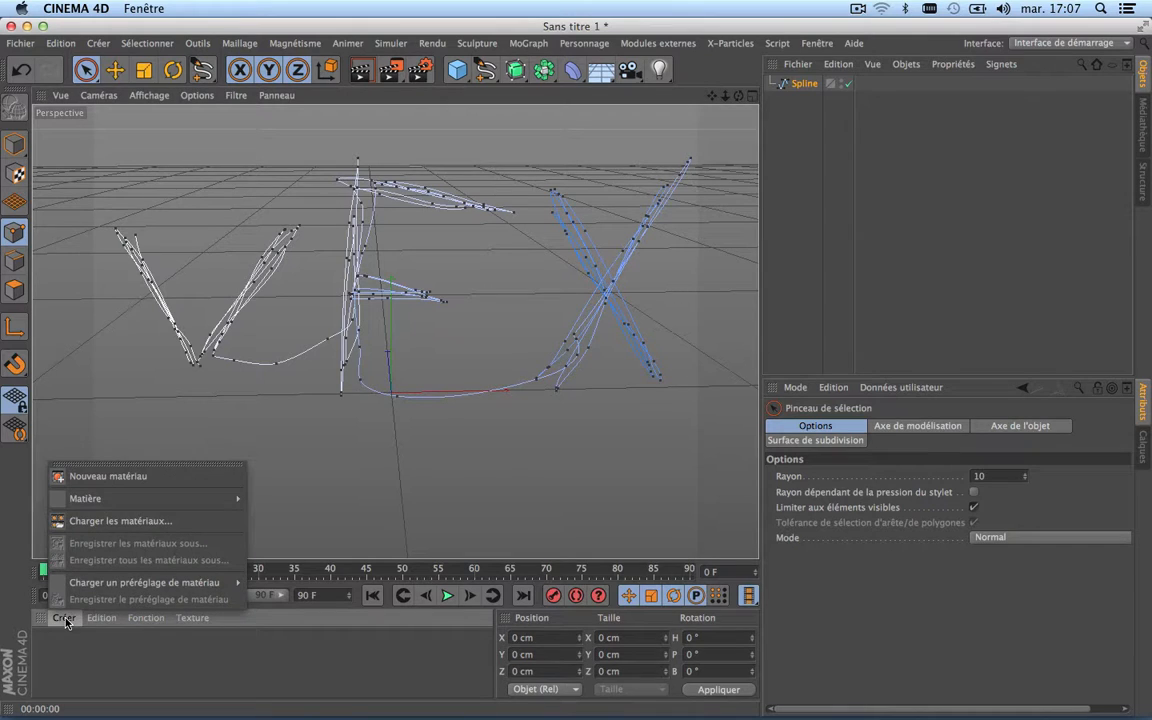
{"action": "mouse_move", "coordinate": [112, 498]}
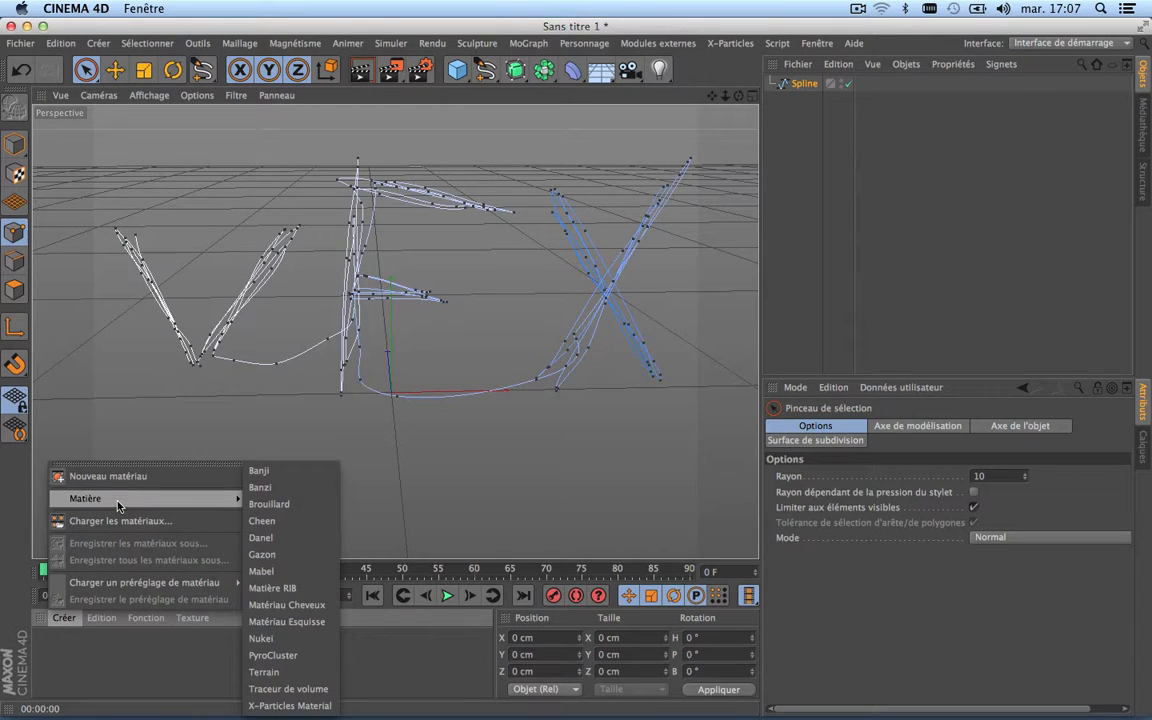
{"action": "left_click", "coordinate": [285, 655]}
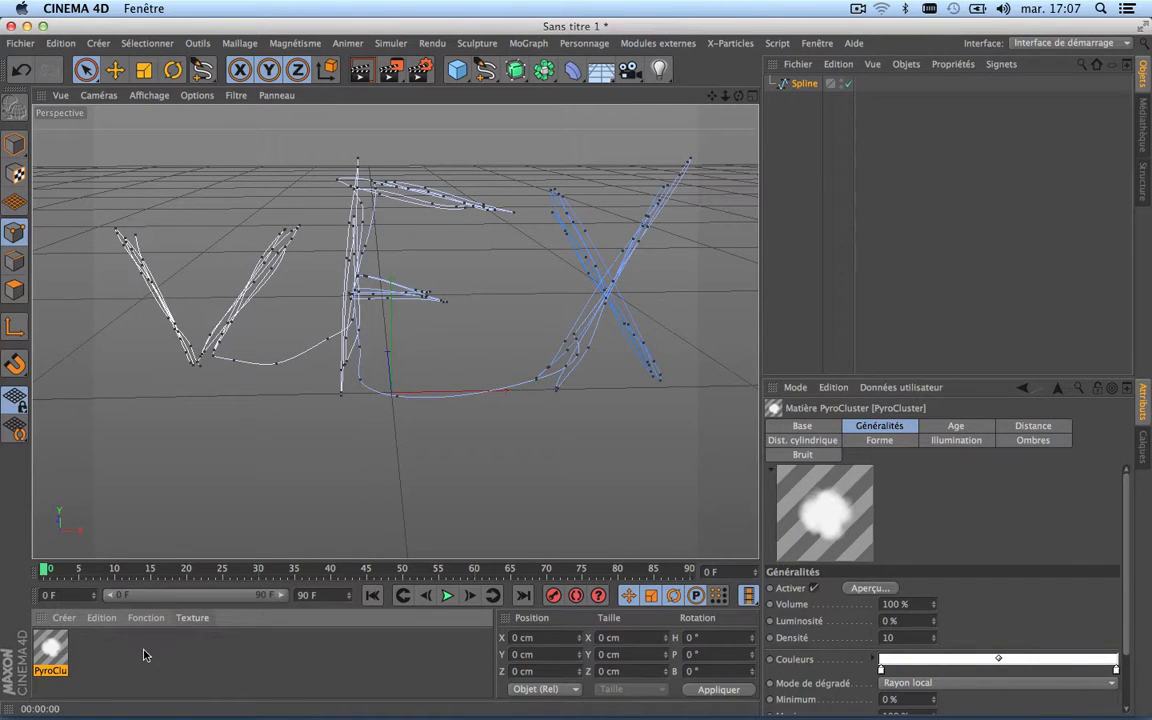
{"action": "left_click", "coordinate": [66, 619]}
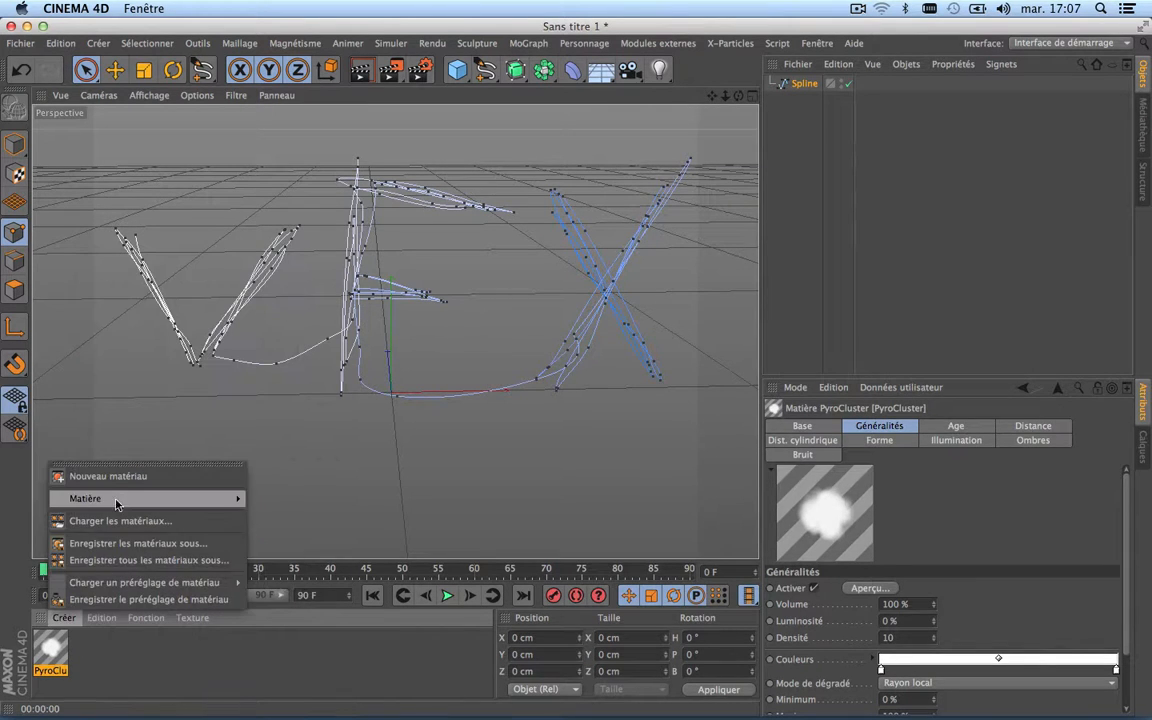
{"action": "mouse_move", "coordinate": [115, 503]}
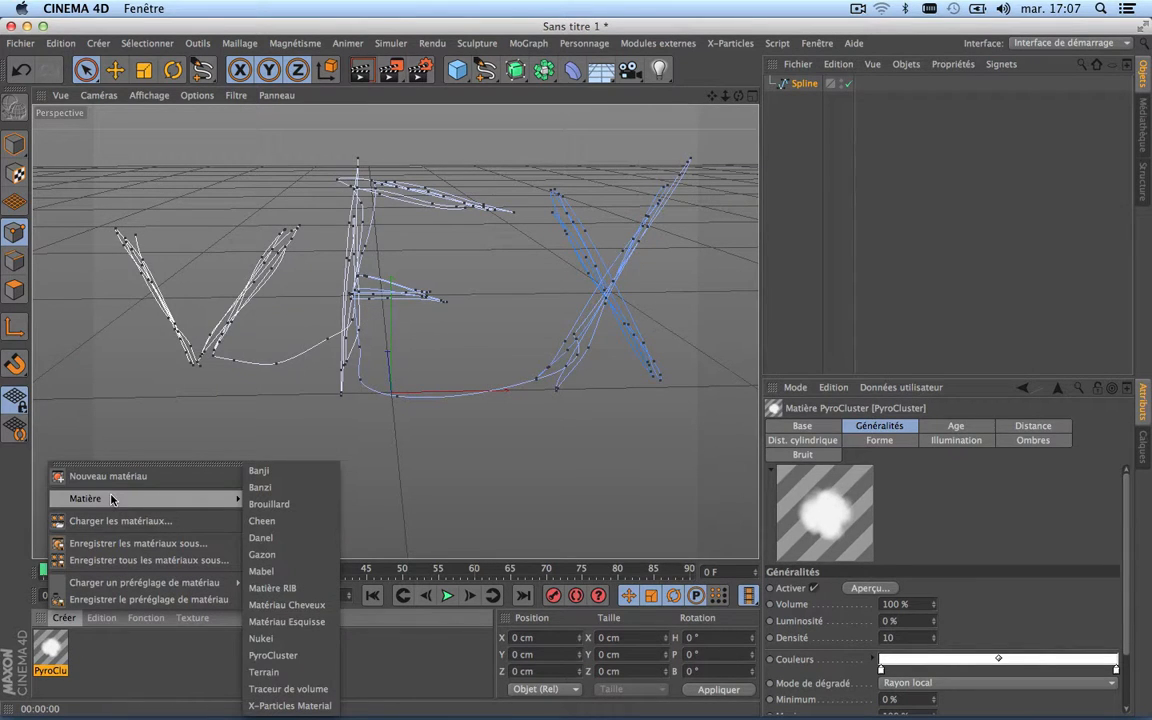
{"action": "left_click", "coordinate": [289, 689]}
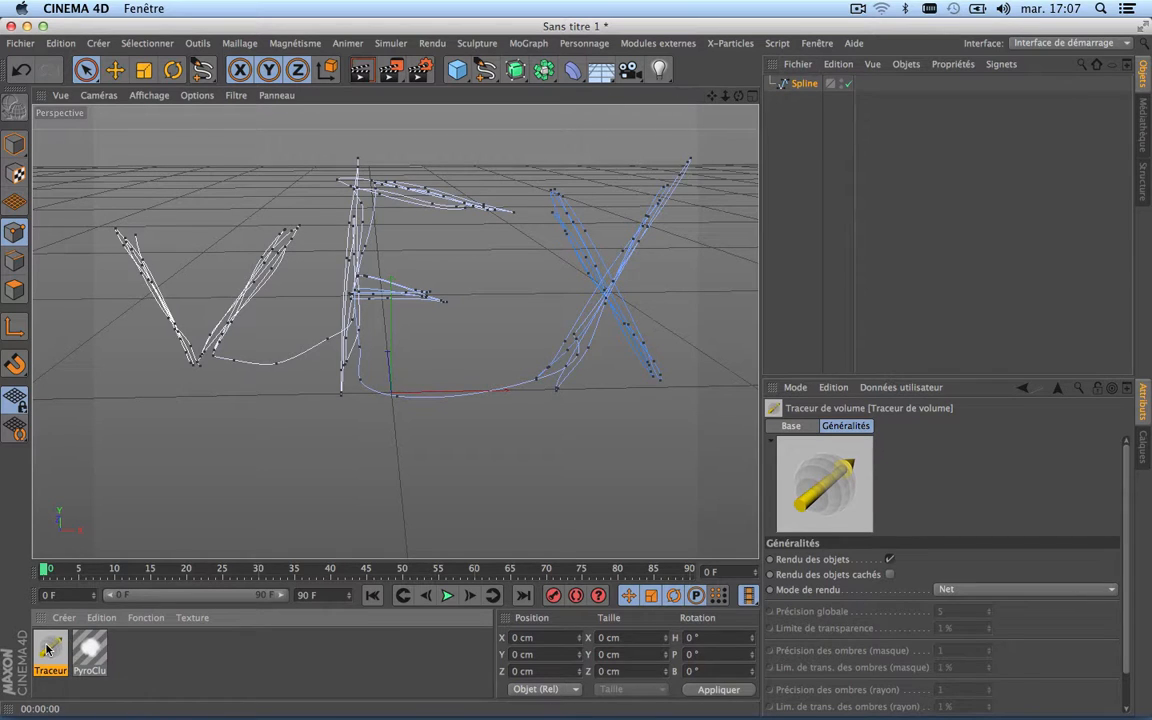
Step: Add an Environment object to the scene and apply the Traceur de volume material to it
{"action": "left_click", "coordinate": [601, 70]}
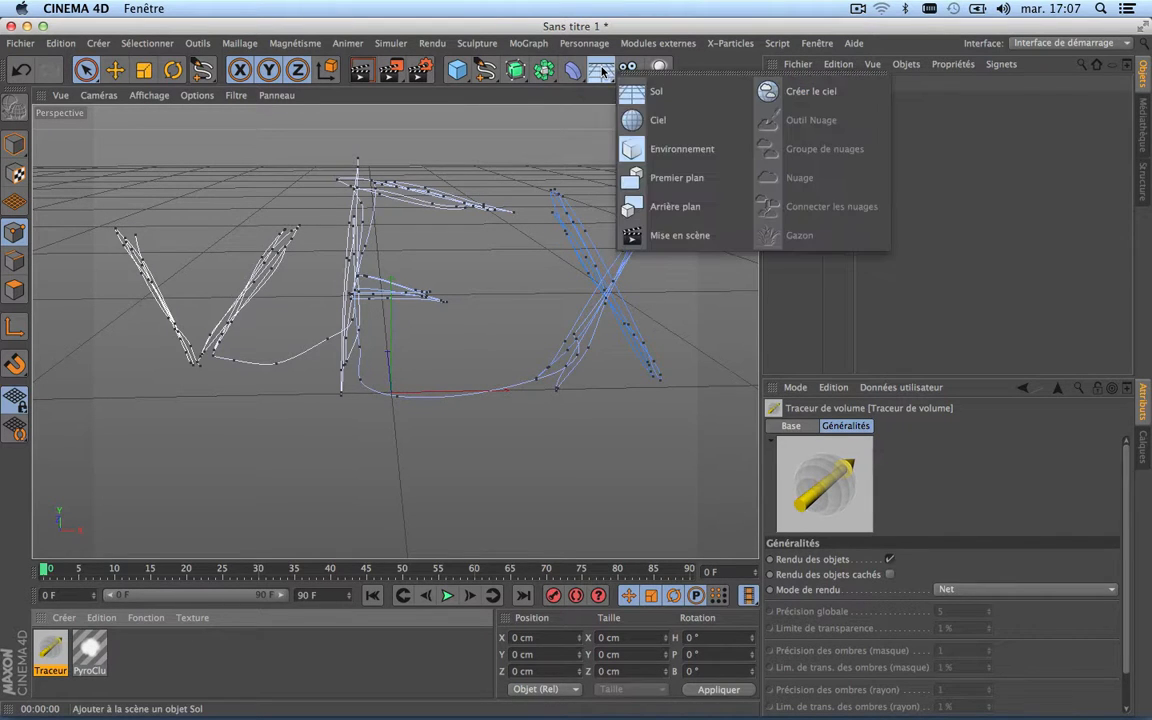
{"action": "left_click", "coordinate": [698, 149]}
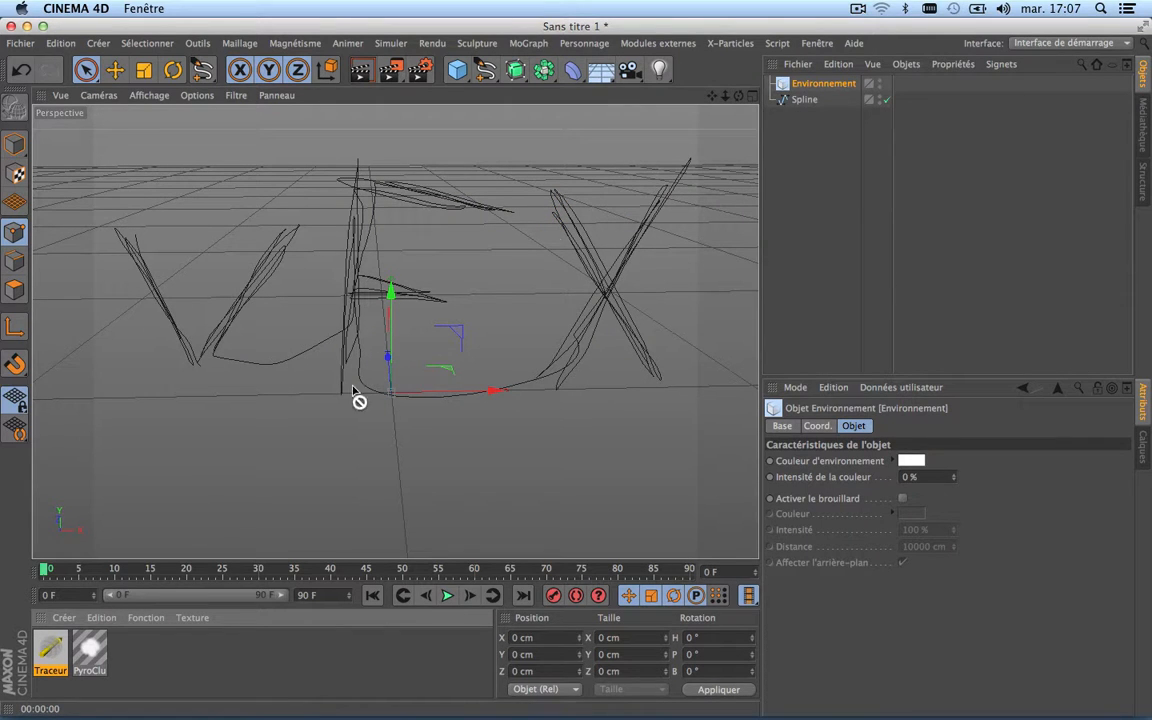
{"action": "left_click_drag", "start_coordinate": [357, 398], "coordinate": [826, 84]}
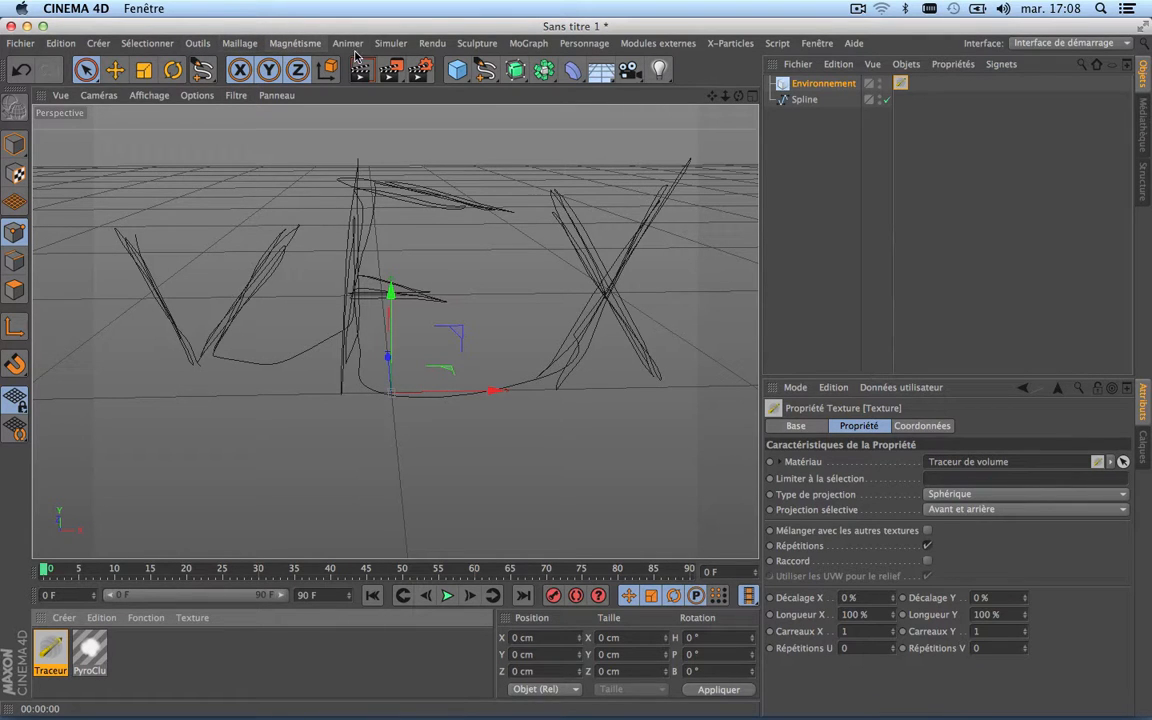
Step: Add a particle emitter (Emetteur) to the scene and apply the PyroCluster material to it
{"action": "left_click", "coordinate": [390, 43]}
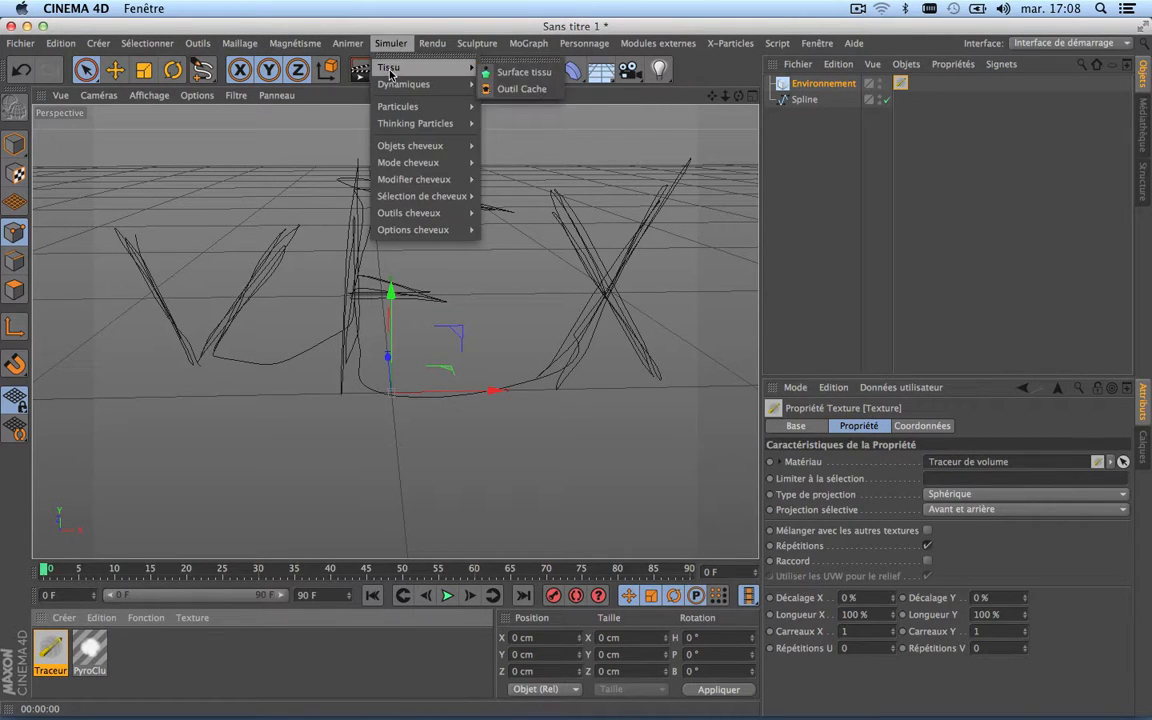
{"action": "mouse_move", "coordinate": [395, 107]}
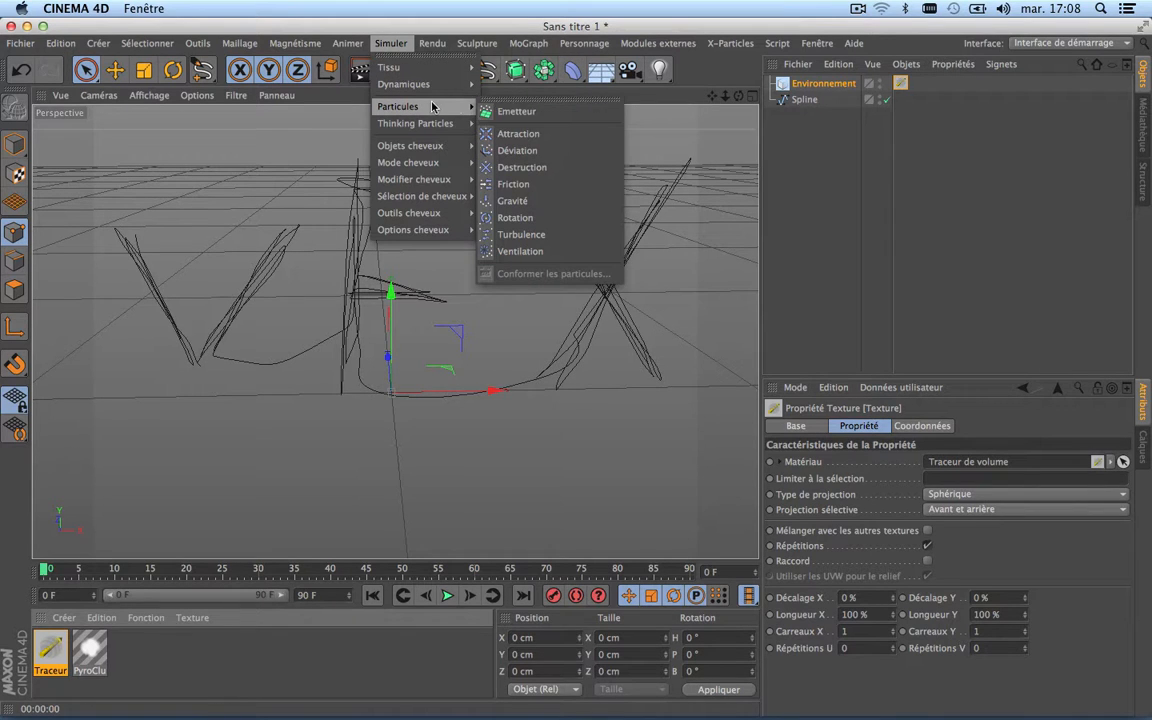
{"action": "left_click", "coordinate": [499, 115]}
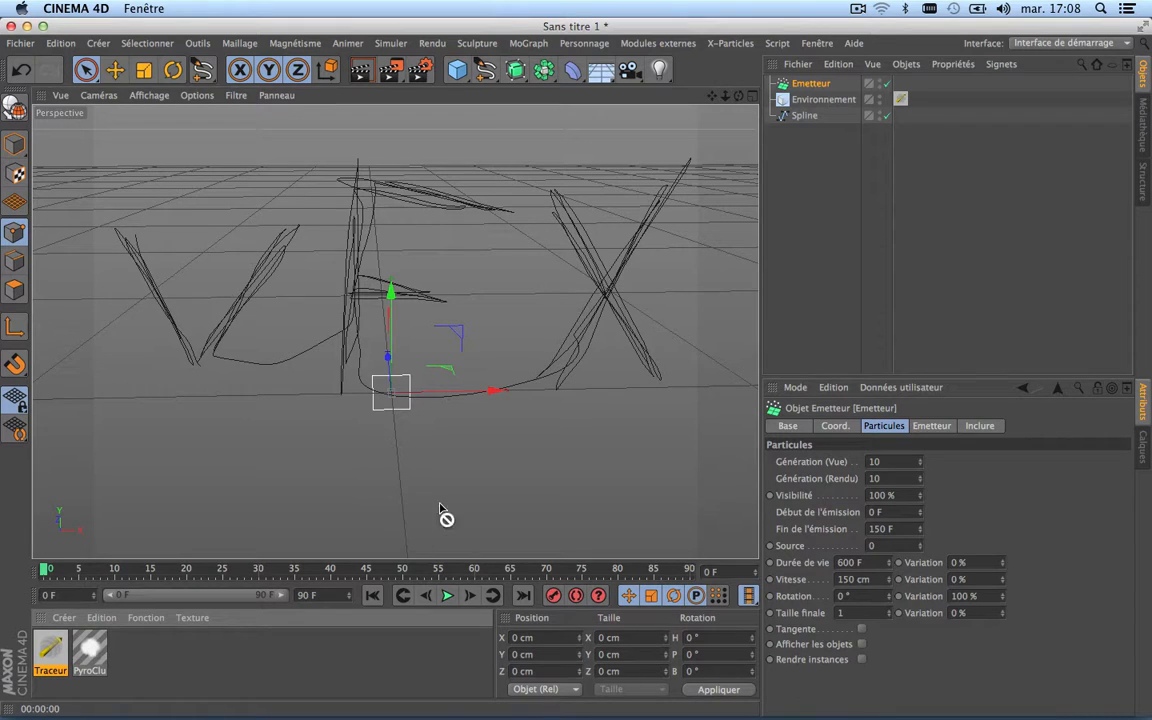
{"action": "left_click_drag", "start_coordinate": [445, 515], "coordinate": [808, 86]}
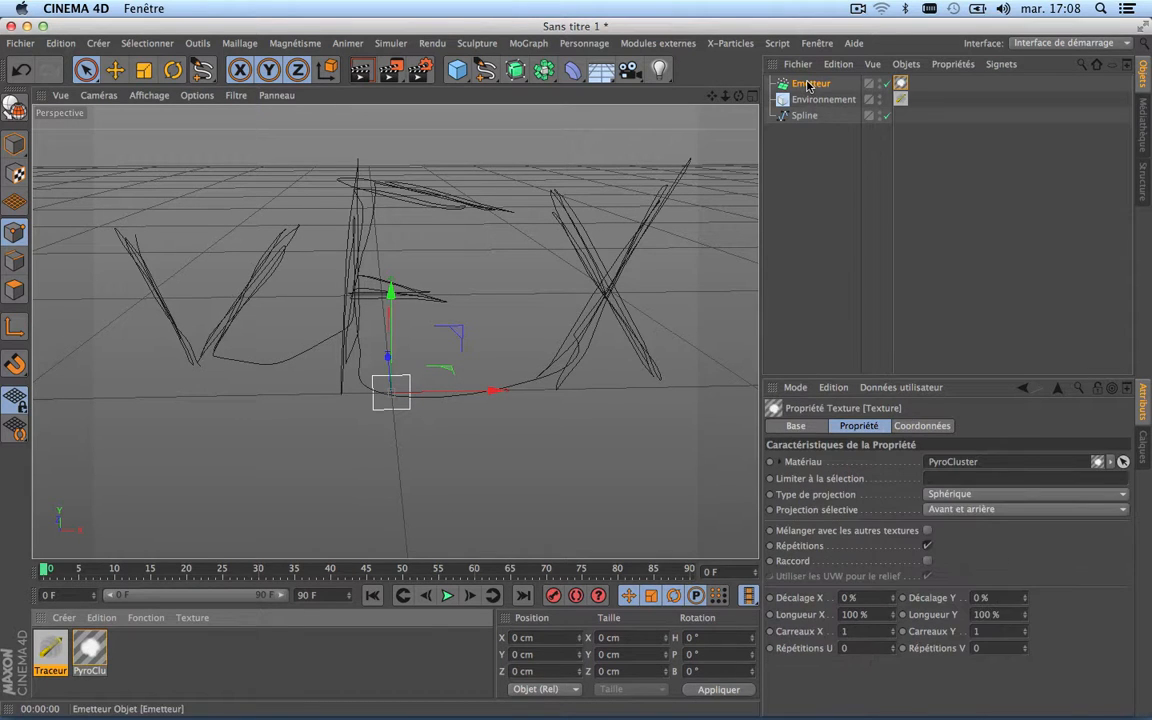
Step: Rotate the emitter about a quarter turn around its vertical axis so it emits along the X axis
{"action": "left_click", "coordinate": [173, 69]}
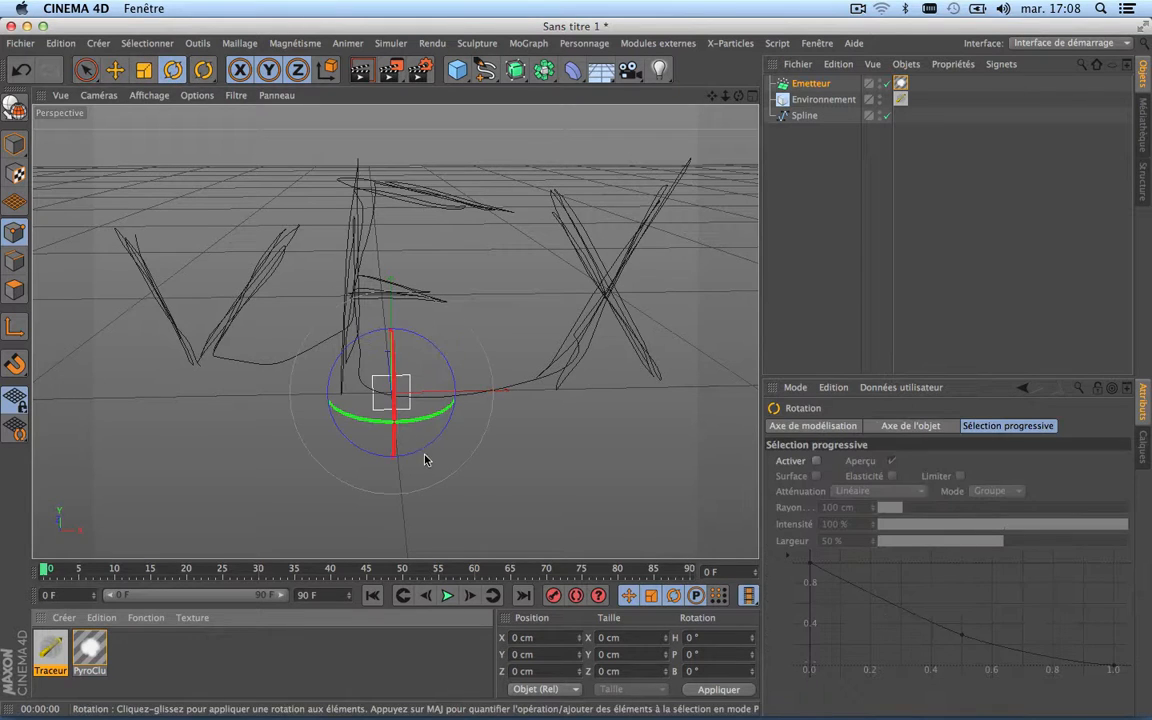
{"action": "left_click_drag", "start_coordinate": [405, 421], "coordinate": [279, 423]}
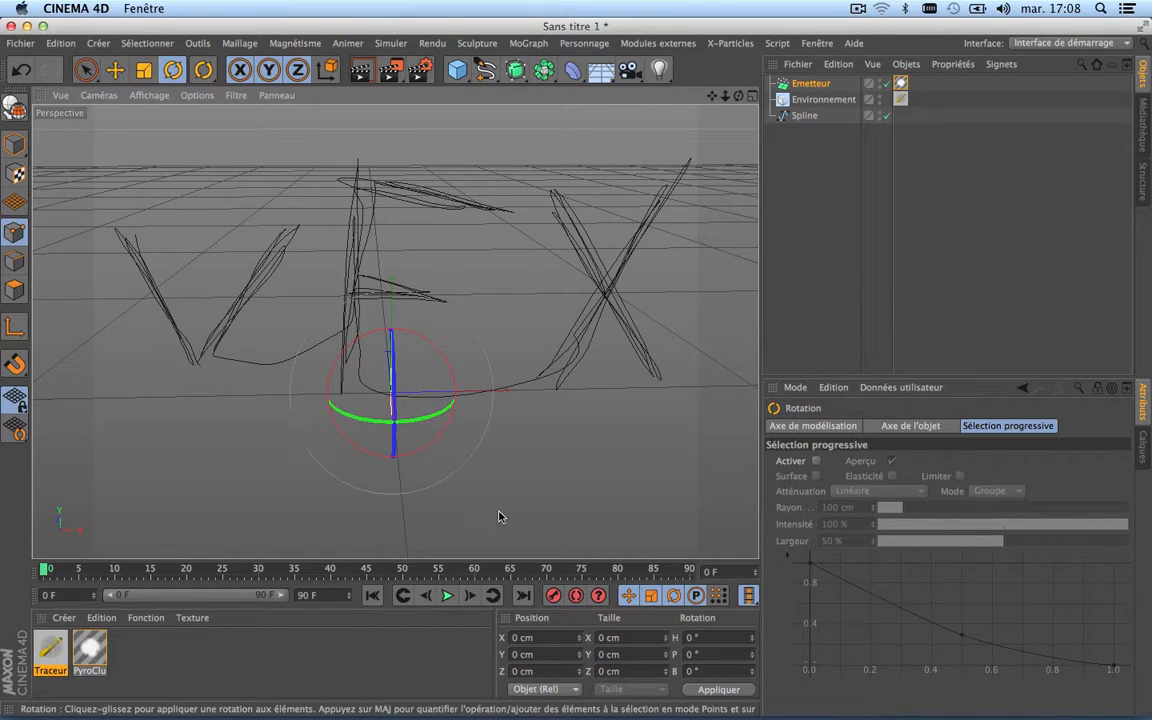
Step: Play the particle emission up to frame 74 and render the active view to check the smoke
{"action": "left_click", "coordinate": [447, 595]}
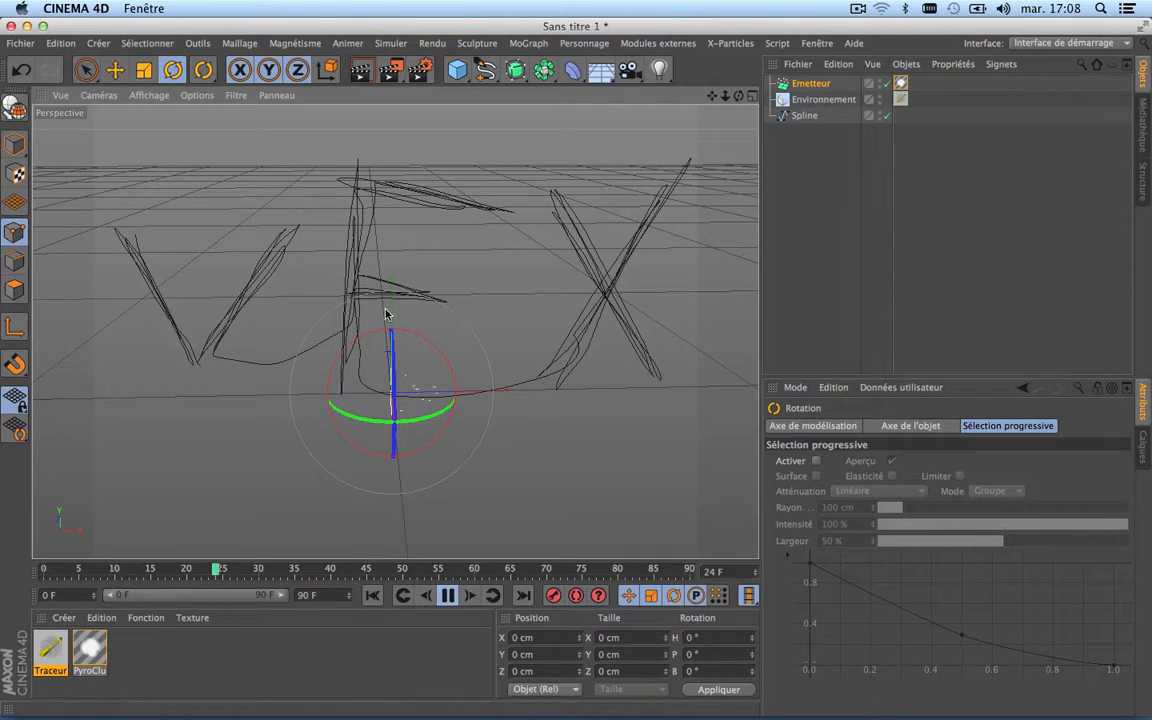
{"action": "left_click", "coordinate": [448, 595]}
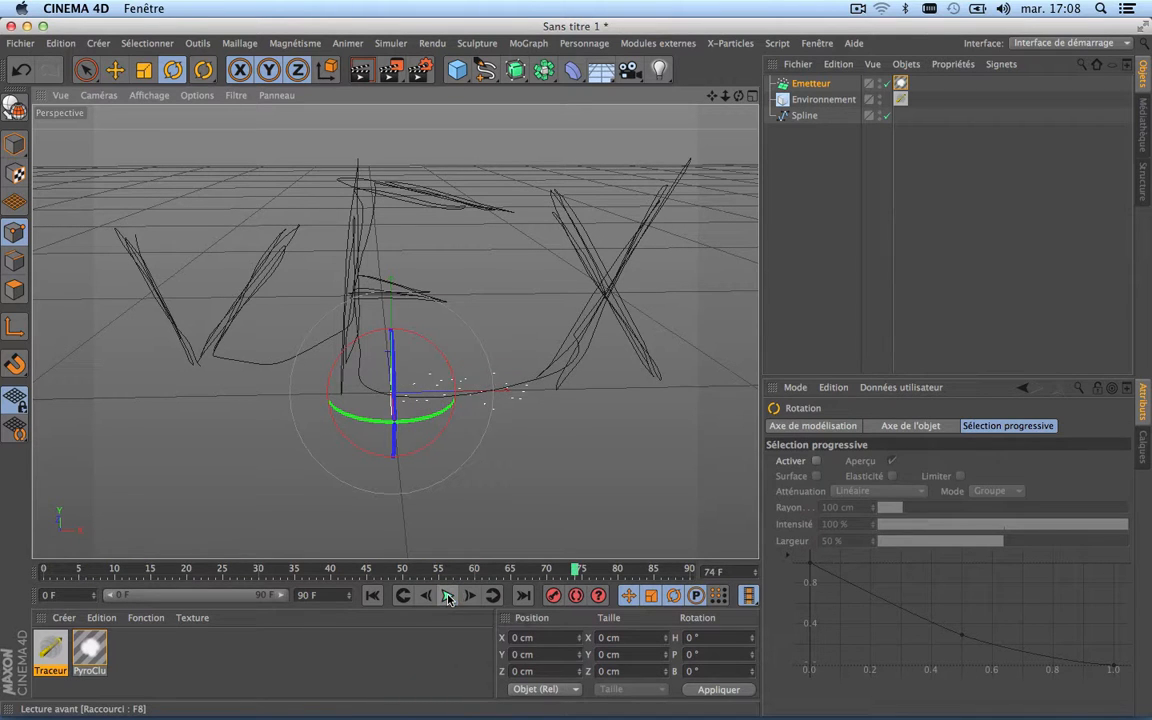
{"action": "left_click", "coordinate": [362, 71]}
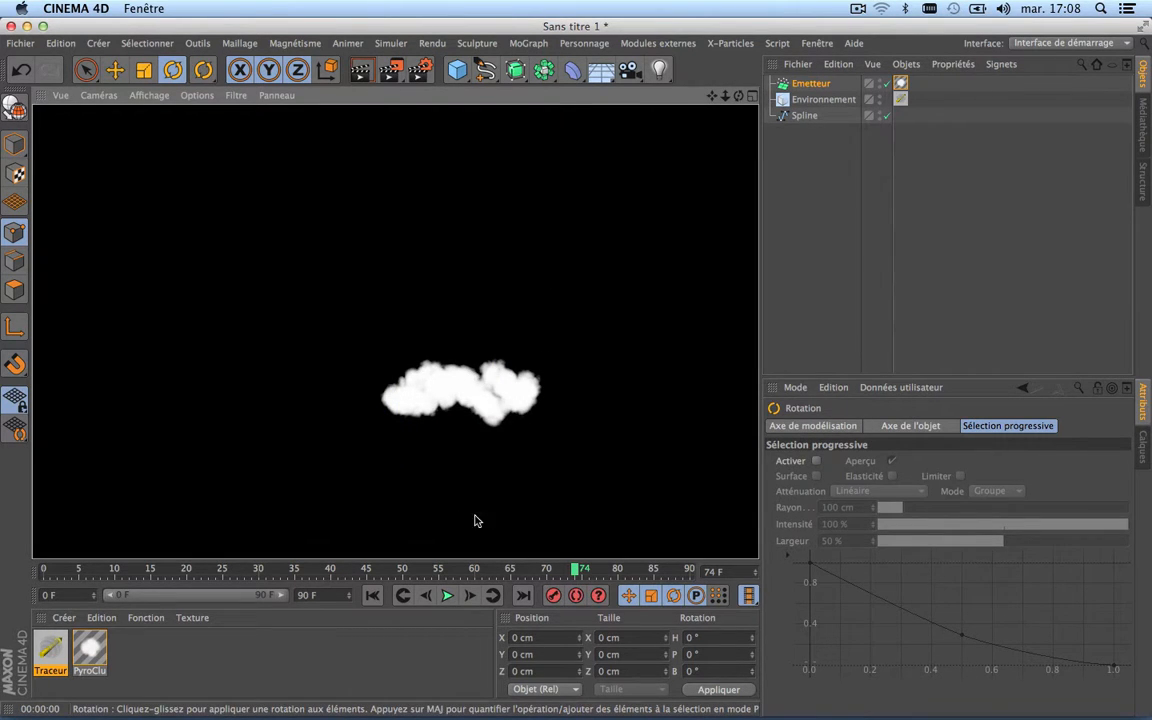
Step: Delete the particle emitter (Emetteur) from the scene
{"action": "left_click", "coordinate": [590, 252]}
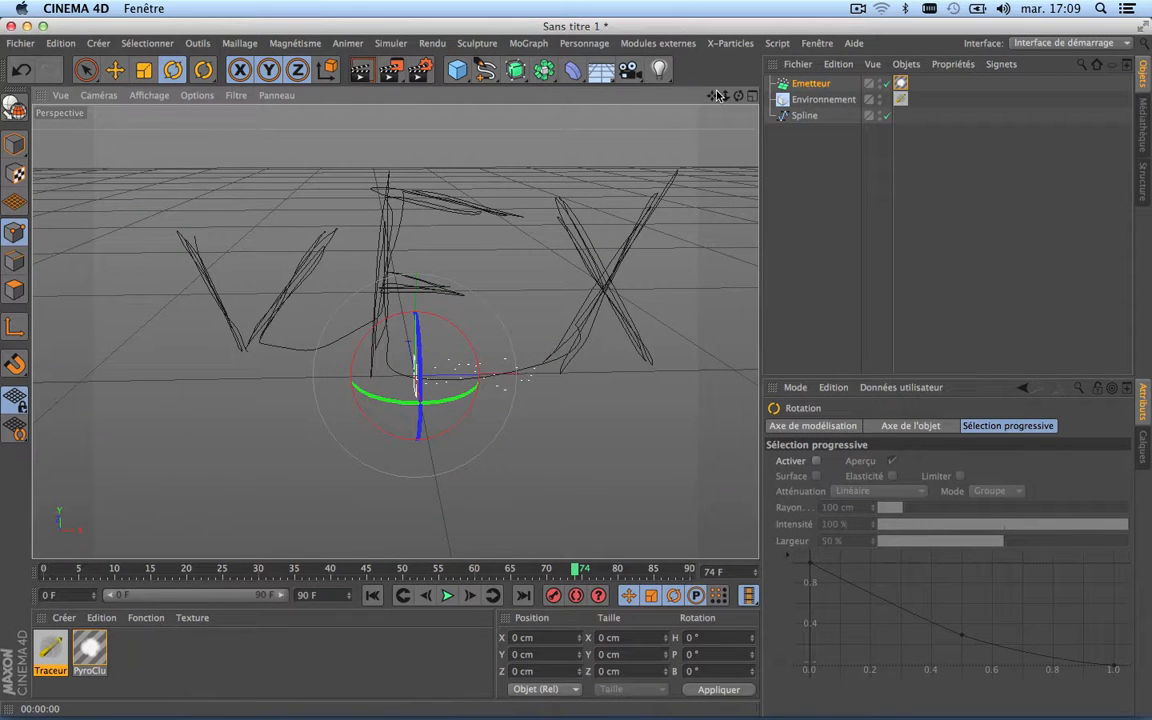
{"action": "left_click_drag", "start_coordinate": [712, 96], "coordinate": [615, 75]}
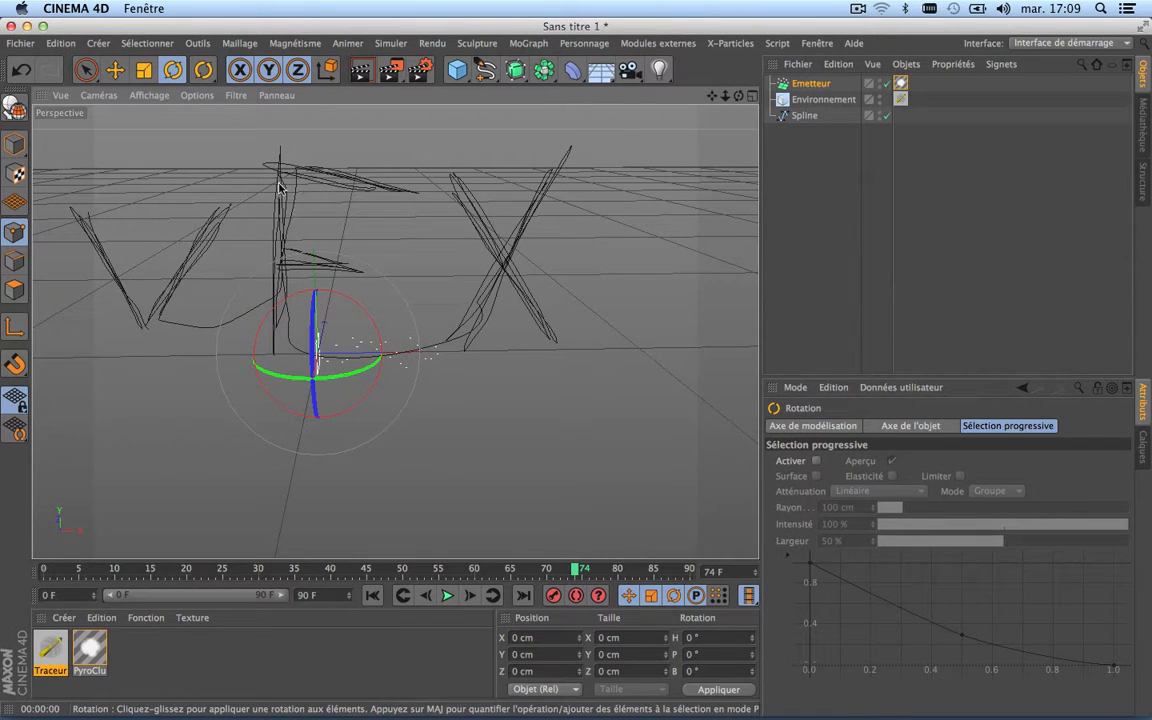
{"action": "left_click", "coordinate": [801, 86]}
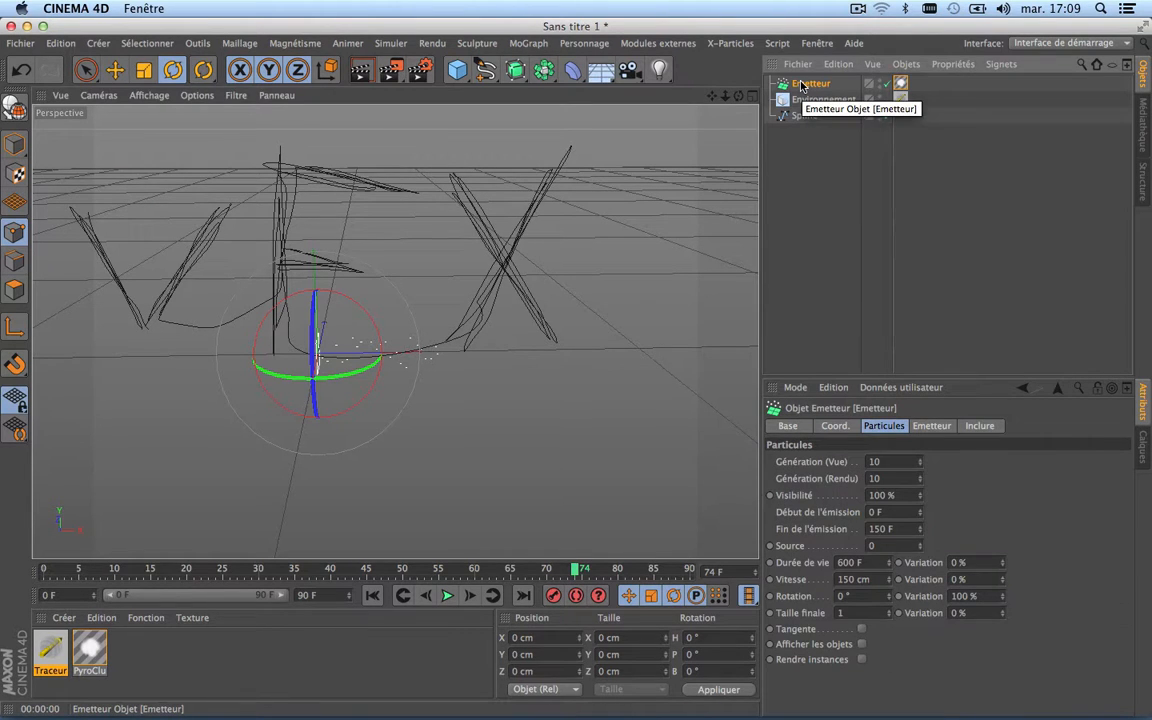
{"action": "key", "text": "Delete"}
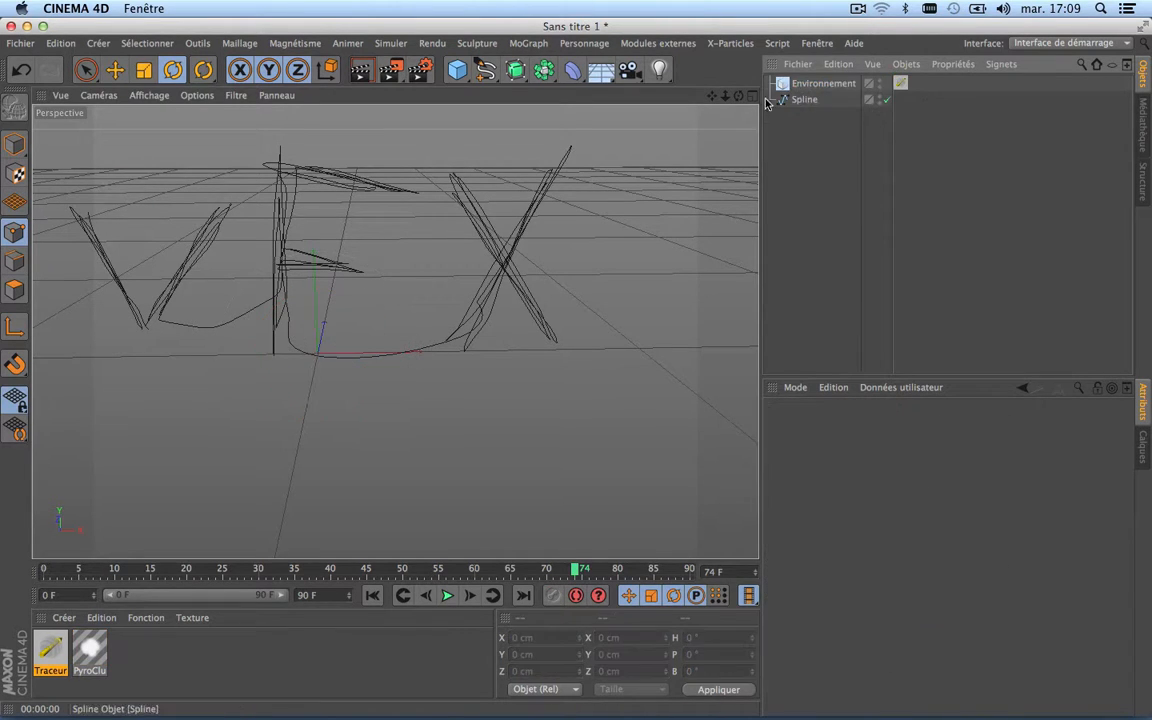
Step: Add a MoGraph Matrice object to the scene
{"action": "left_click_drag", "start_coordinate": [712, 97], "coordinate": [748, 102]}
{"action": "left_click_drag", "start_coordinate": [395, 331], "coordinate": [713, 100]}
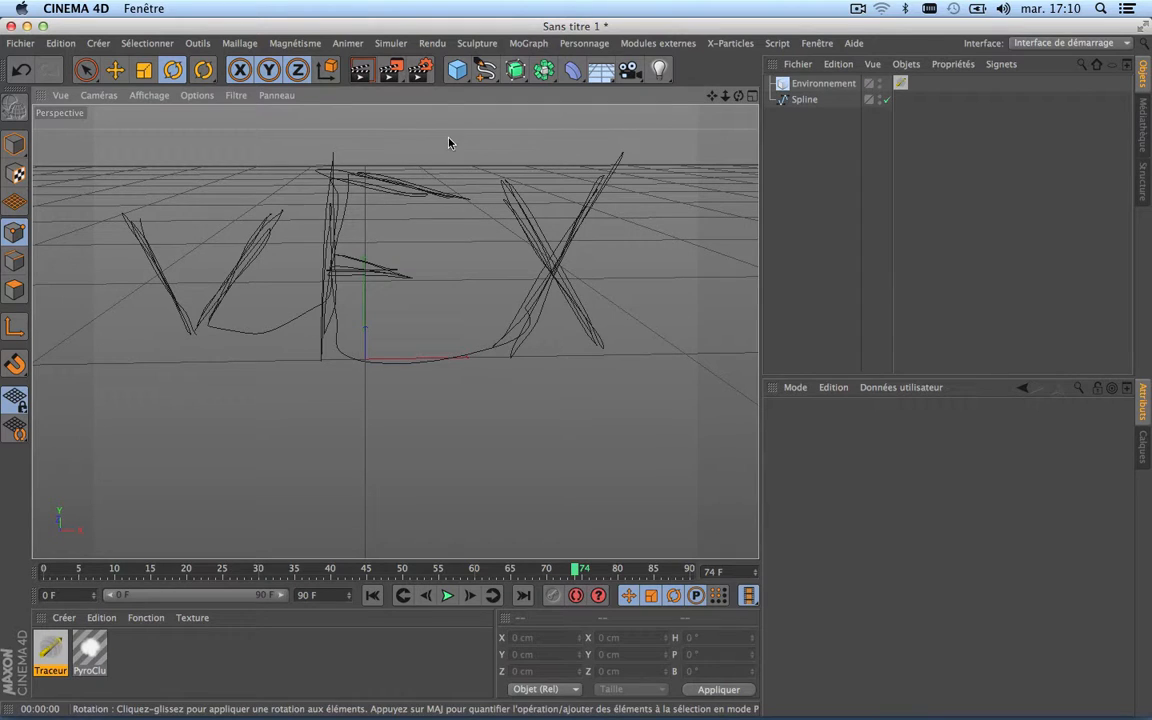
{"action": "left_click", "coordinate": [390, 44]}
{"action": "mouse_move", "coordinate": [394, 116]}
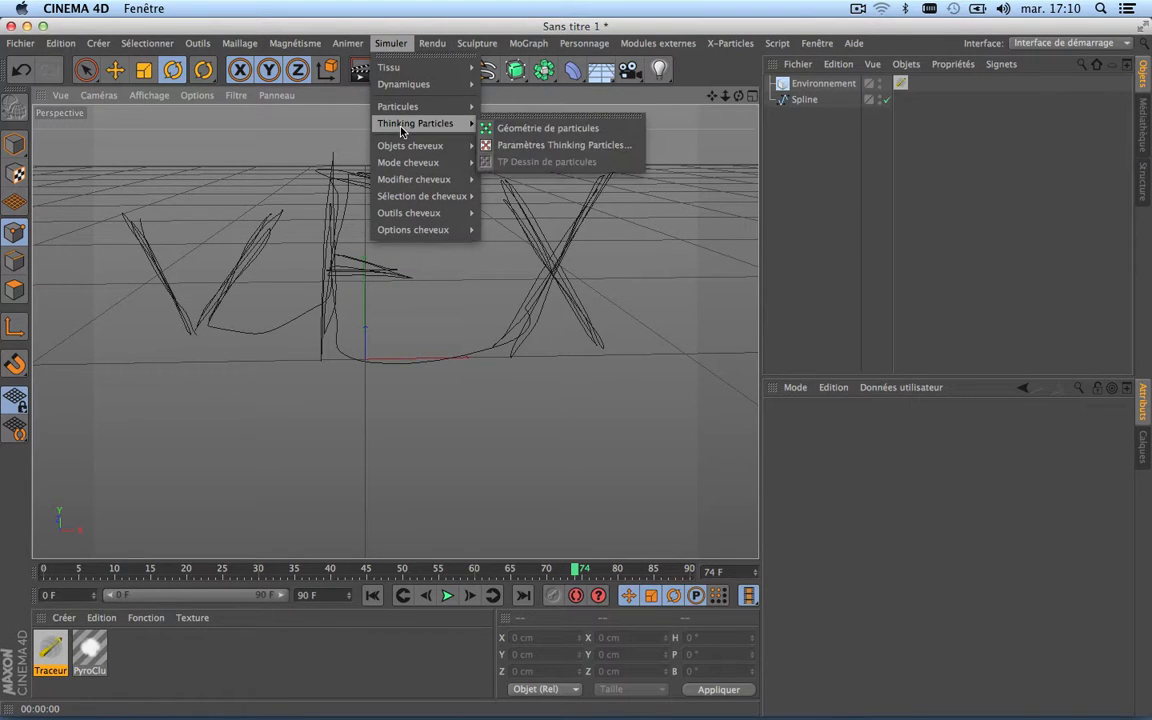
{"action": "mouse_move", "coordinate": [407, 69]}
{"action": "mouse_move", "coordinate": [404, 104]}
{"action": "mouse_move", "coordinate": [396, 164]}
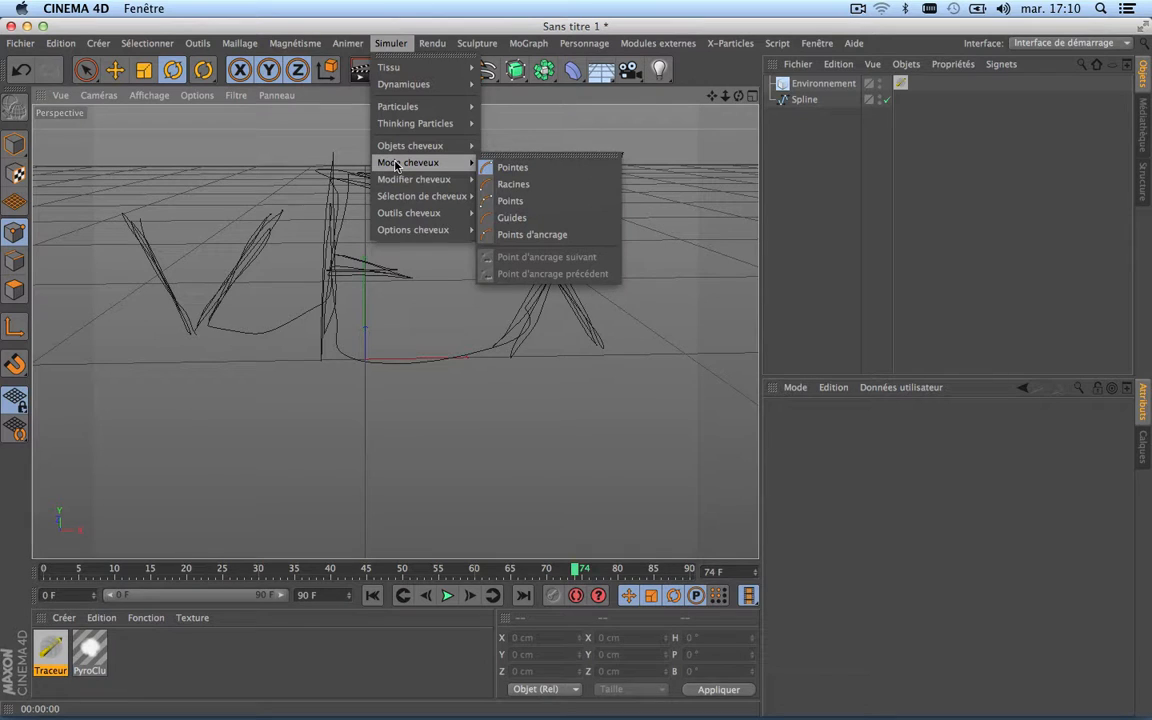
{"action": "mouse_move", "coordinate": [527, 40]}
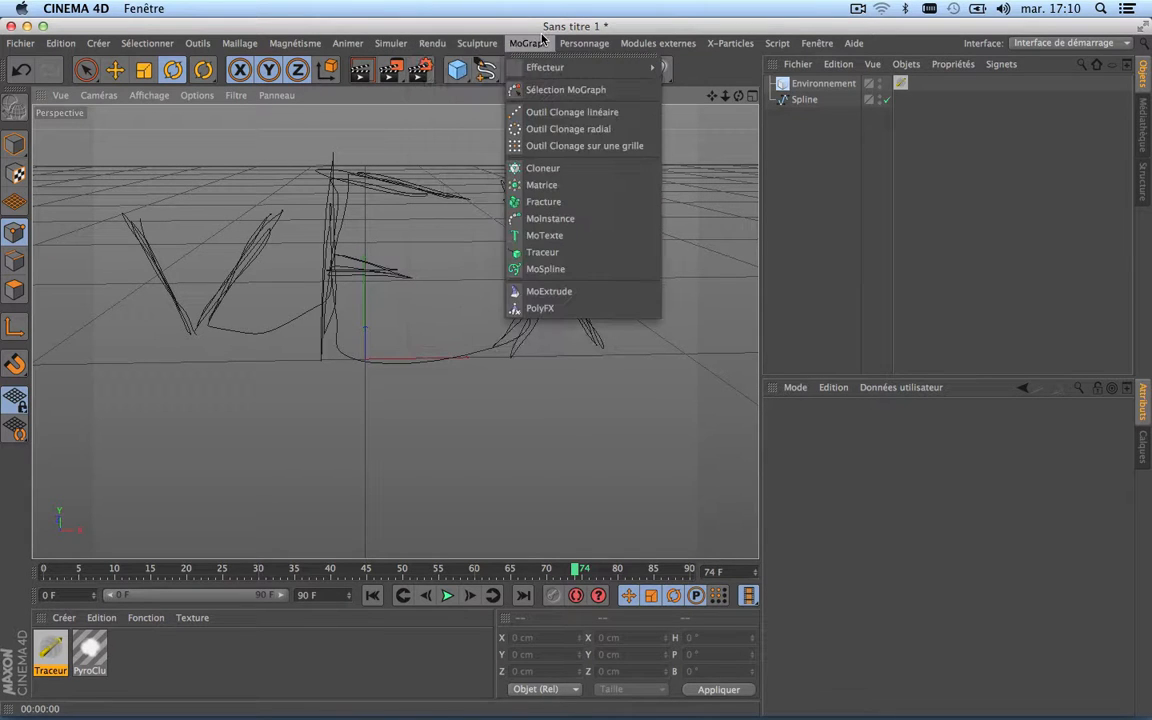
{"action": "mouse_move", "coordinate": [543, 69]}
{"action": "left_click", "coordinate": [548, 192]}
Step: Set the Matrice object to generate Thinking Particles instead of matrices only
{"action": "scroll", "coordinate": [350, 412], "scroll_direction": "up", "scroll_amount": 3}
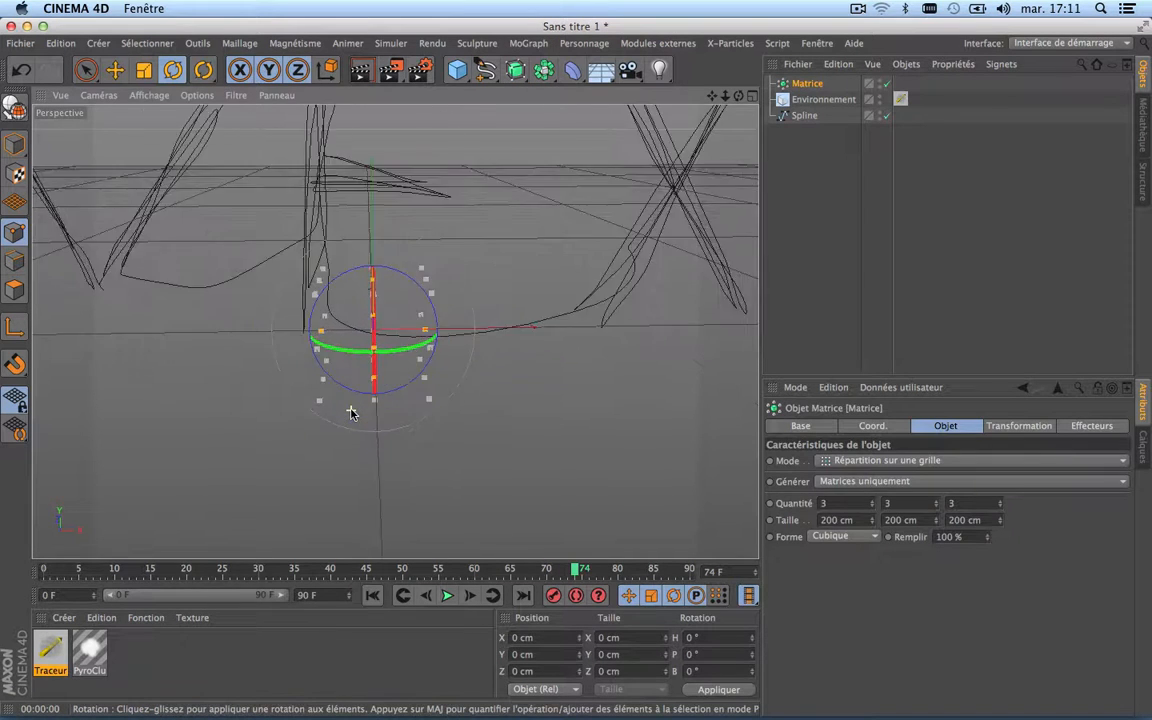
{"action": "scroll", "coordinate": [351, 412], "scroll_direction": "up", "scroll_amount": 3}
{"action": "scroll", "coordinate": [351, 412], "scroll_direction": "down", "scroll_amount": 2}
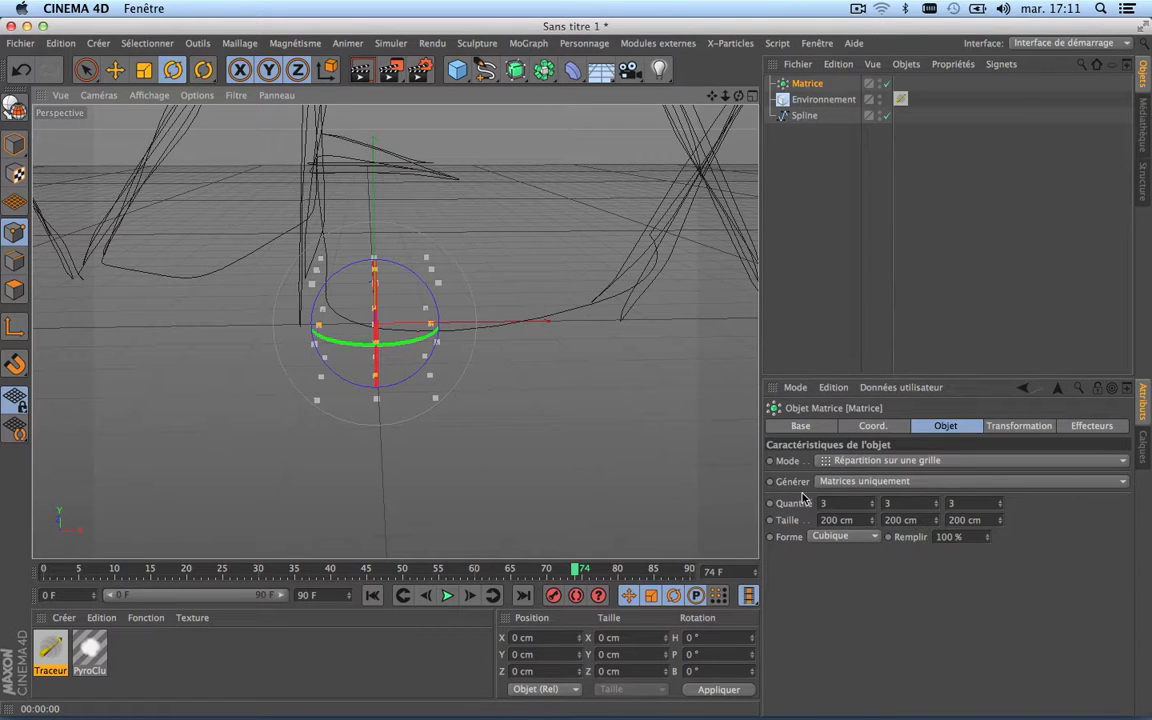
{"action": "left_click", "coordinate": [862, 484]}
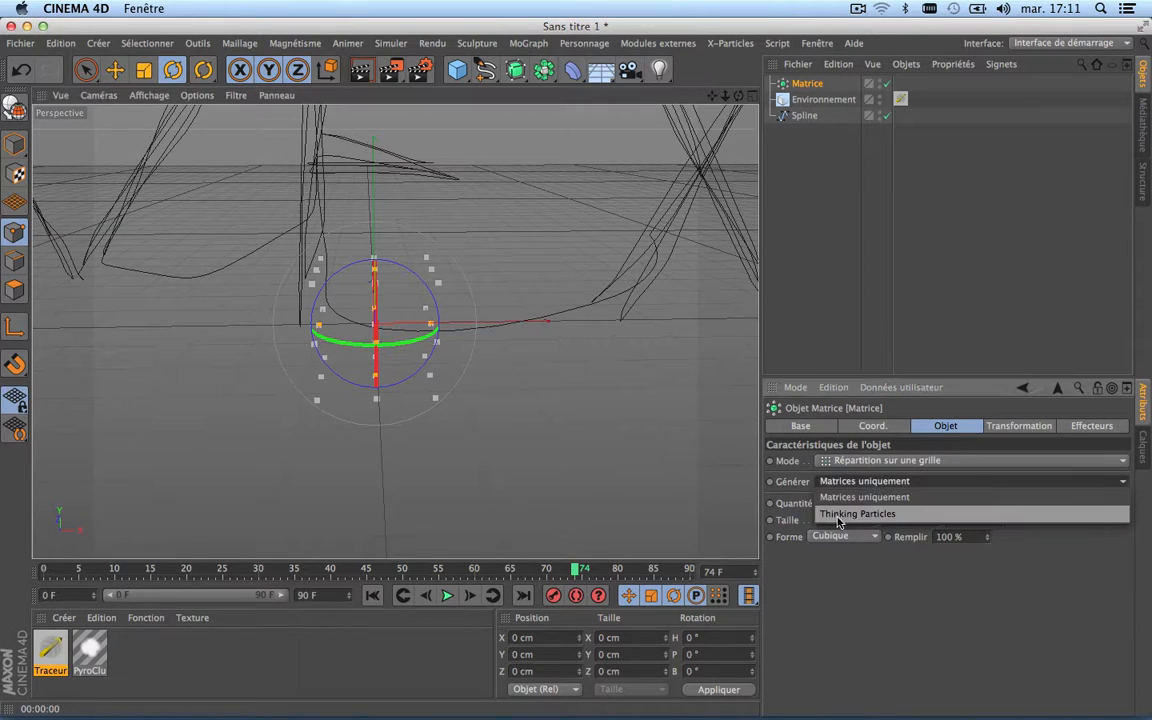
{"action": "left_click", "coordinate": [894, 516]}
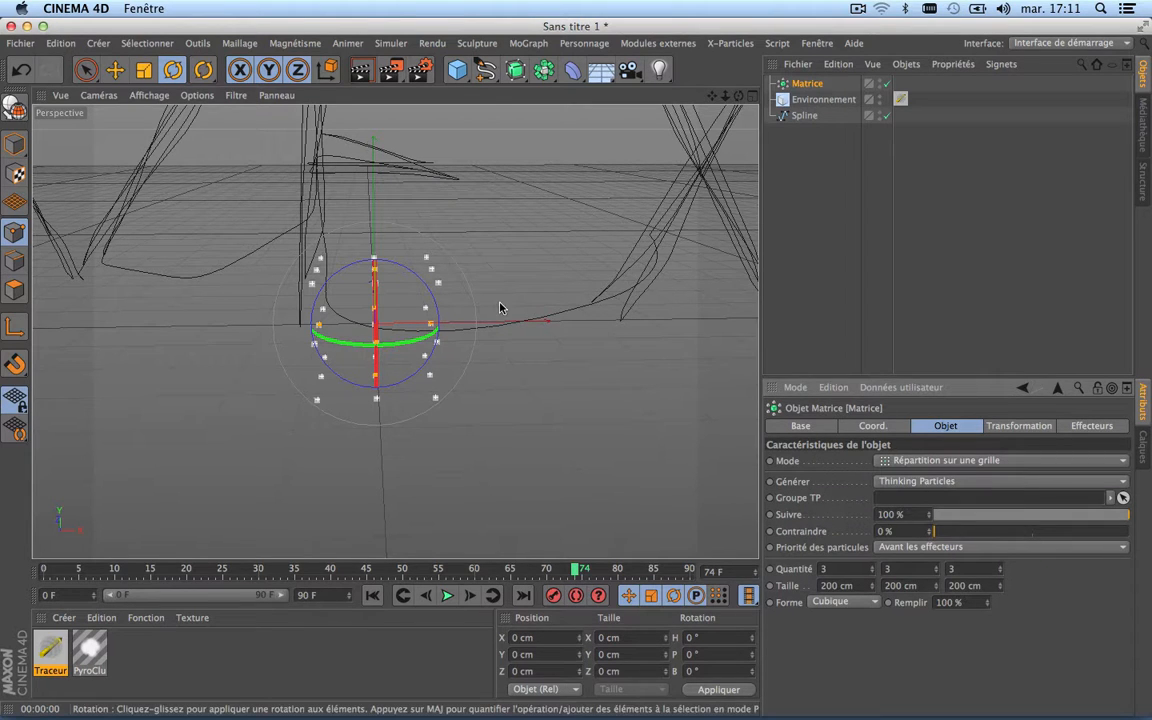
Step: Apply the PyroCluster material to the Matrice object and render the active view to test it
{"action": "left_click_drag", "start_coordinate": [85, 651], "coordinate": [805, 84]}
{"action": "scroll", "coordinate": [302, 374], "scroll_direction": "up", "scroll_amount": 5}
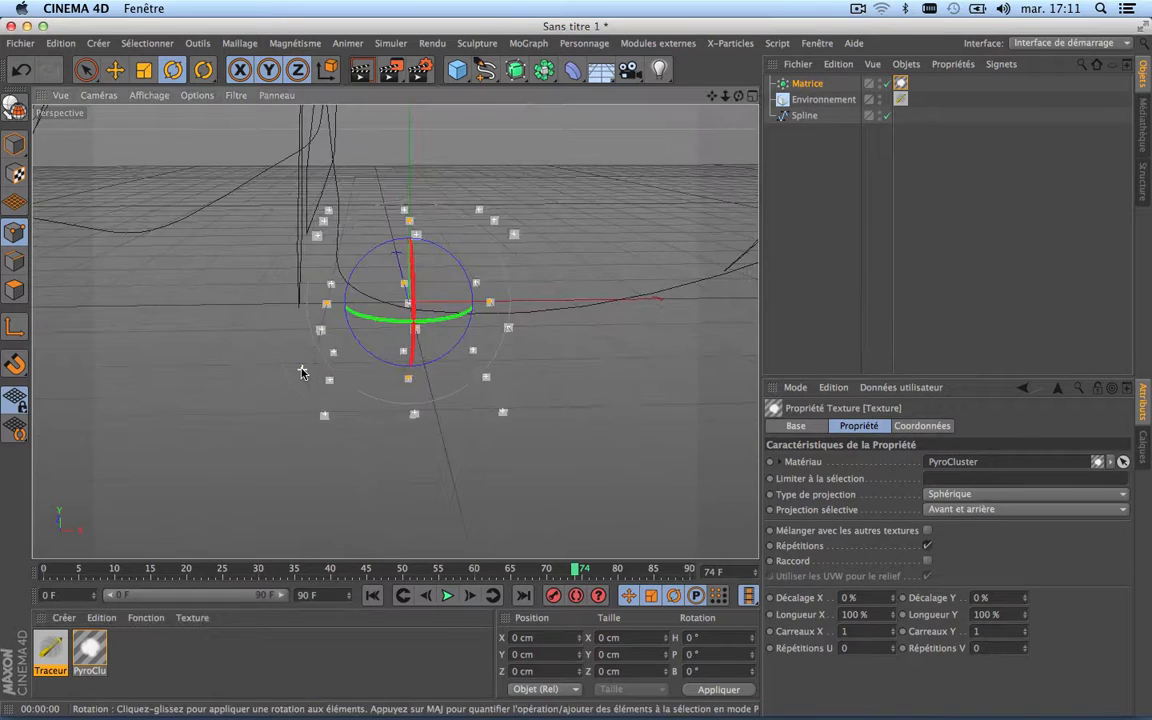
{"action": "scroll", "coordinate": [452, 183], "scroll_direction": "up", "scroll_amount": 2}
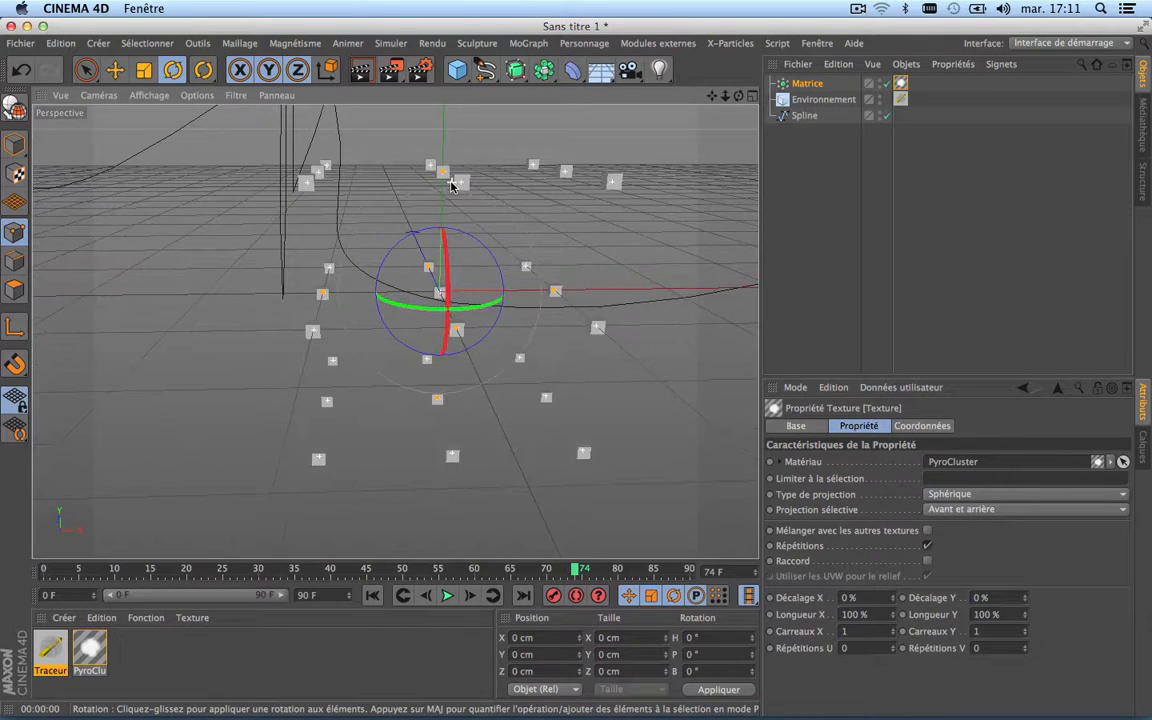
{"action": "left_click", "coordinate": [360, 69]}
{"action": "scroll", "coordinate": [518, 287], "scroll_direction": "down", "scroll_amount": 5}
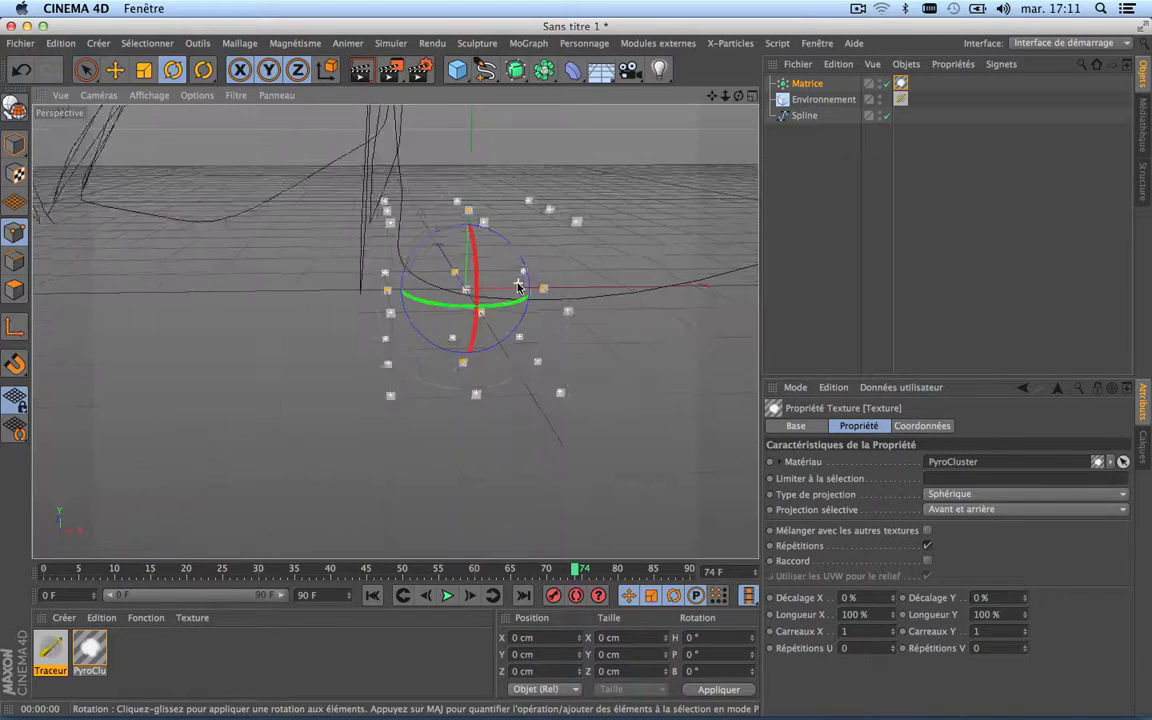
Step: Add a Thinking Particles Géométrie de particules object and move the PyroCluster texture tag from the Matrice onto it
{"action": "left_click_drag", "start_coordinate": [713, 97], "coordinate": [628, 132]}
{"action": "left_click", "coordinate": [391, 44]}
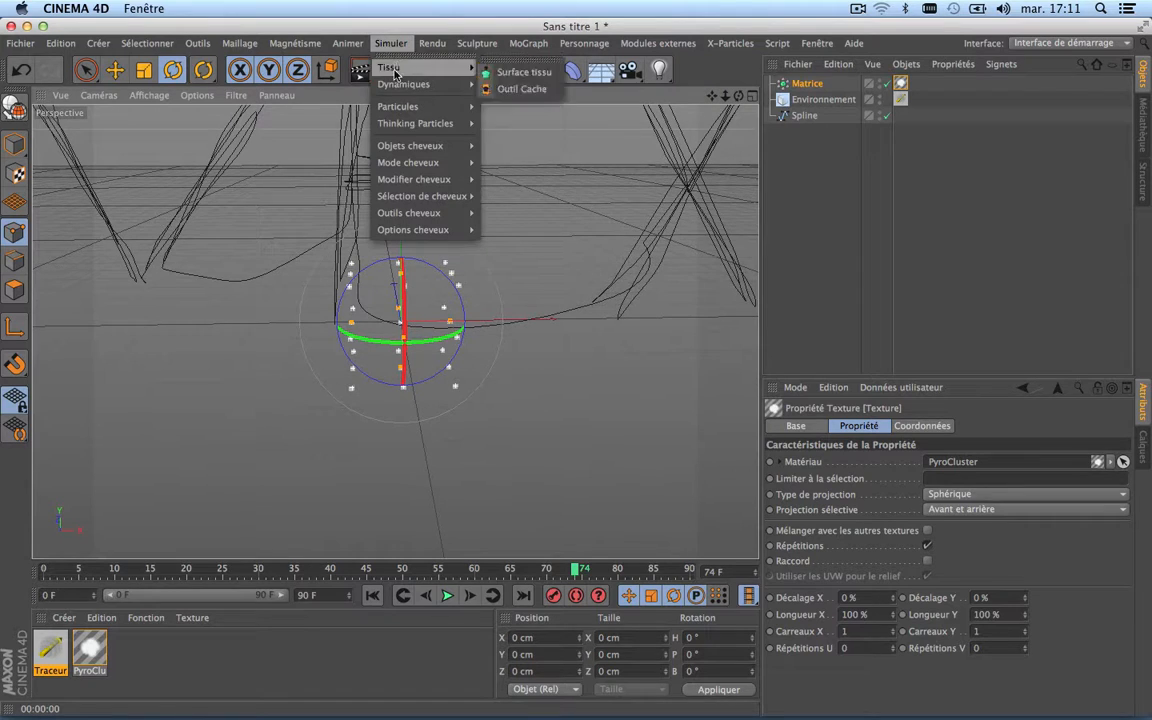
{"action": "mouse_move", "coordinate": [393, 126]}
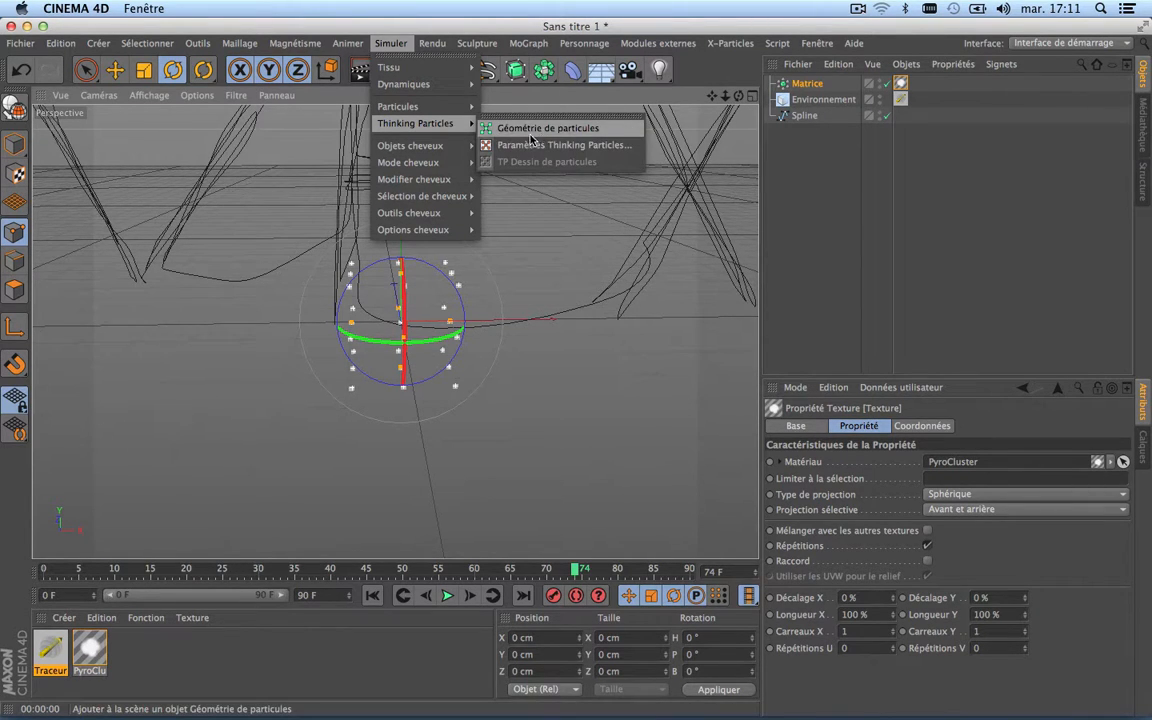
{"action": "left_click", "coordinate": [566, 130]}
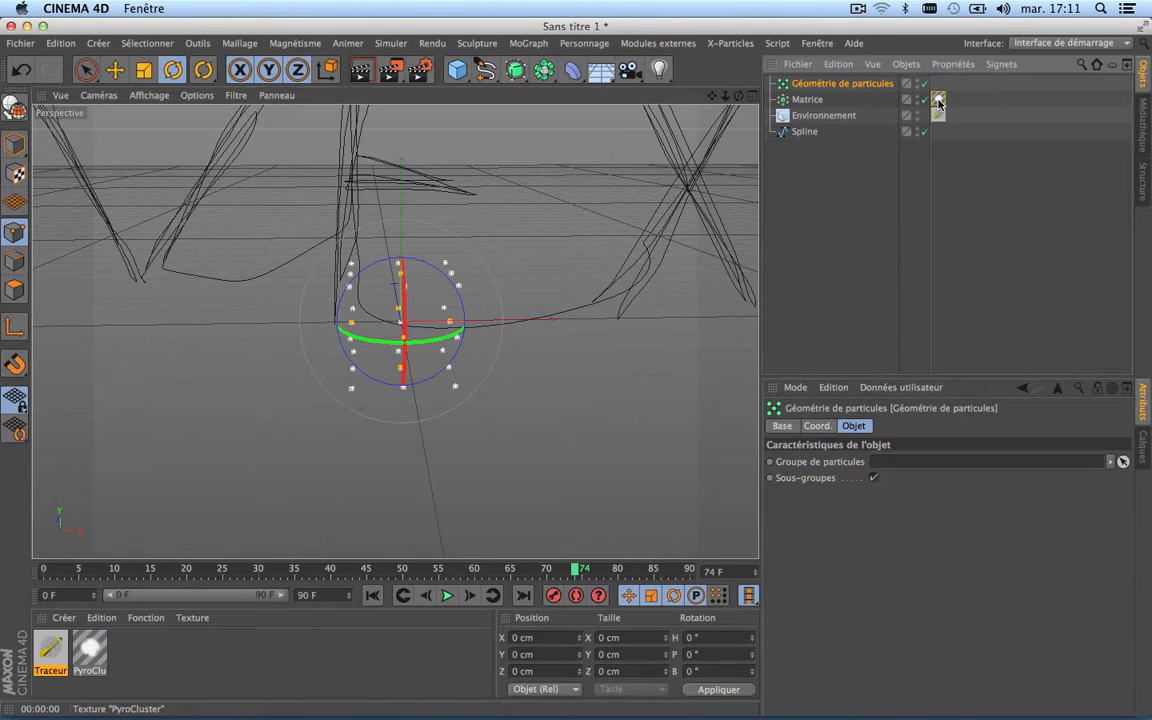
{"action": "left_click_drag", "start_coordinate": [940, 101], "coordinate": [938, 84]}
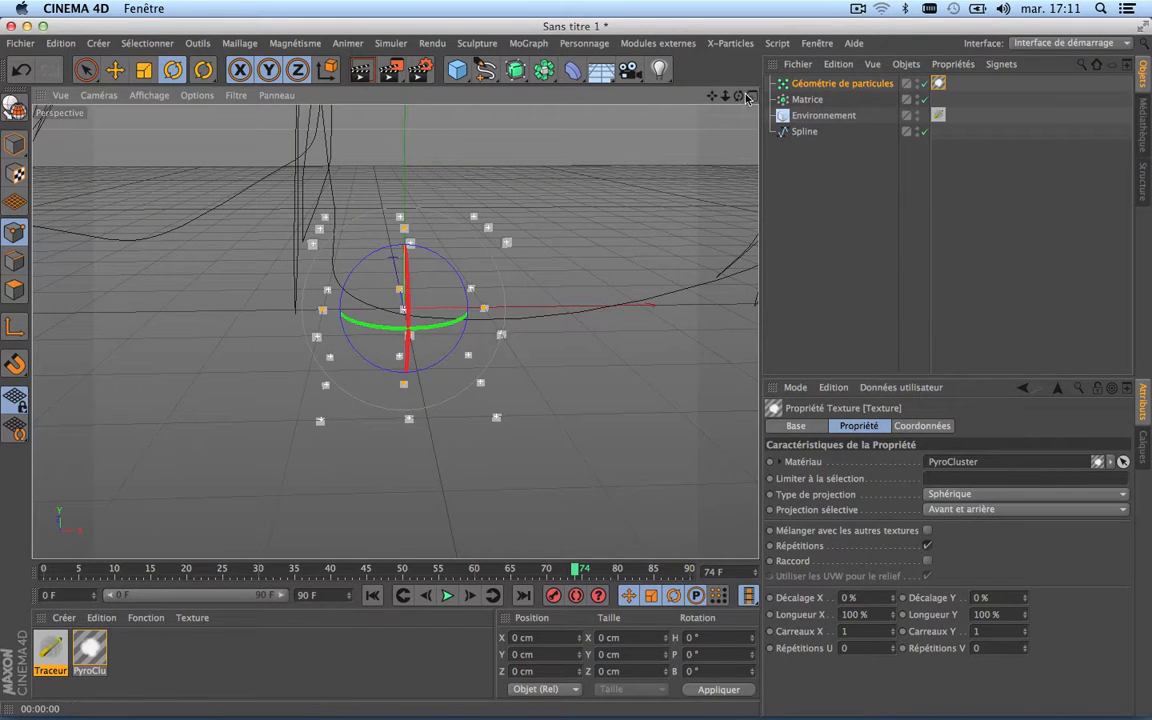
Step: Render the active view to check the smoke on the Matrice particles, and return to the editor view
{"action": "left_click_drag", "start_coordinate": [738, 96], "coordinate": [790, 95]}
{"action": "left_click_drag", "start_coordinate": [711, 96], "coordinate": [799, 94]}
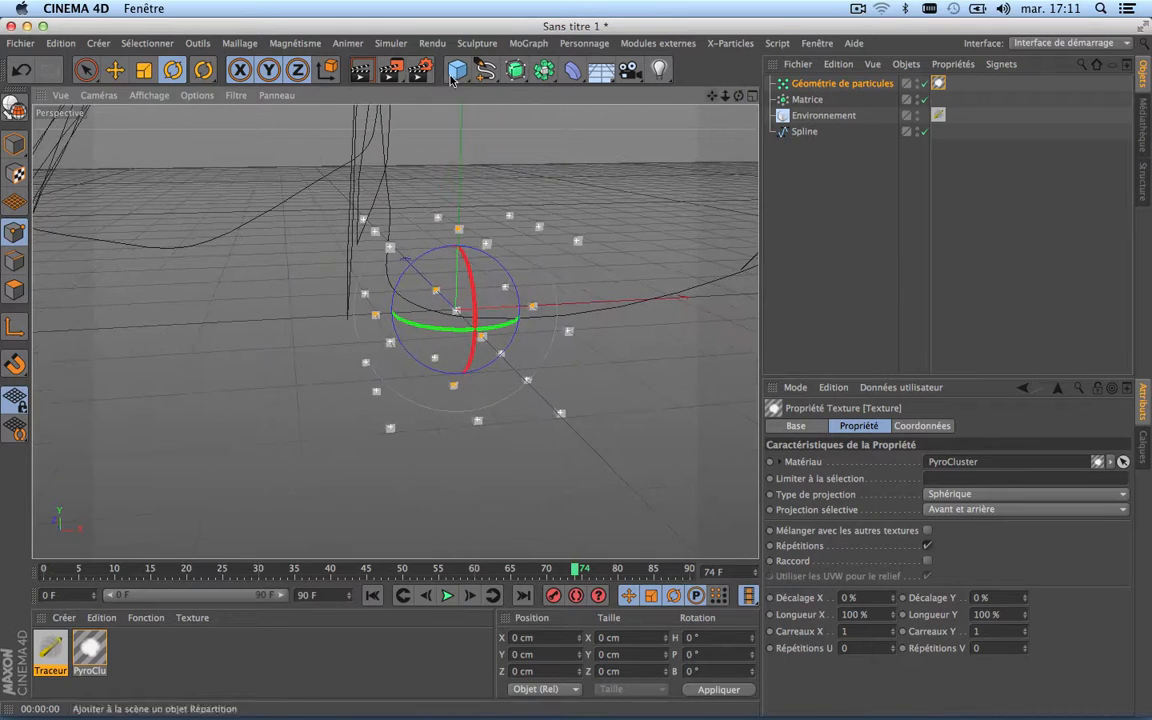
{"action": "left_click", "coordinate": [362, 70]}
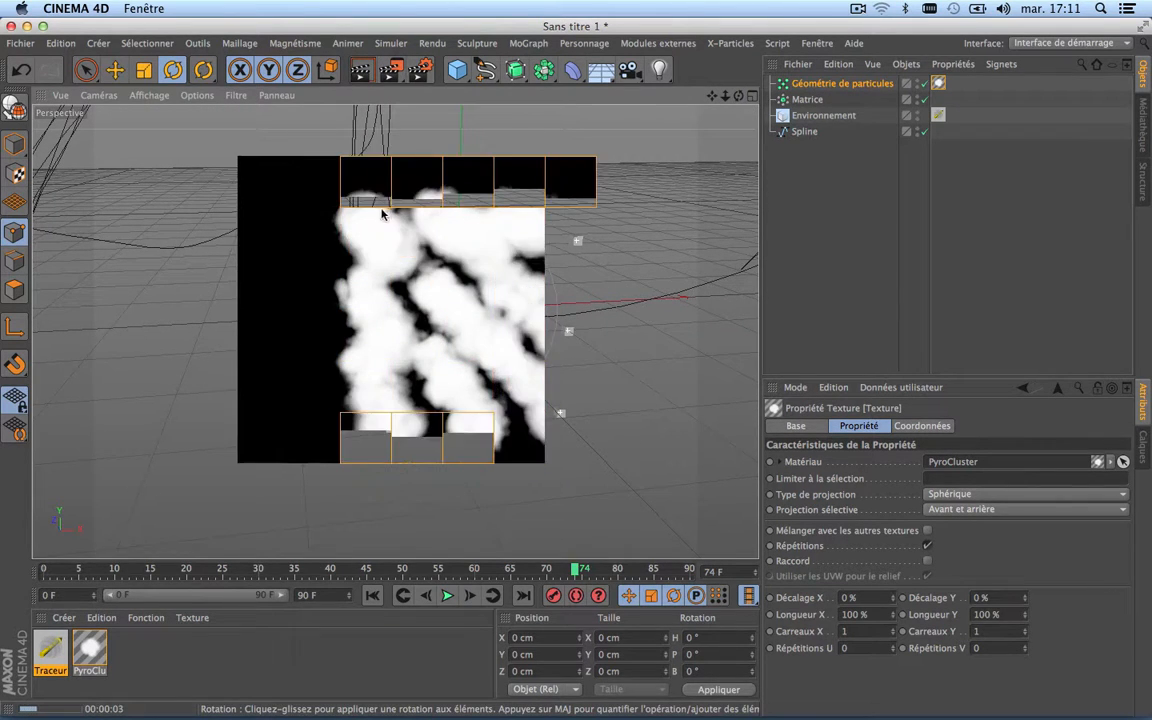
{"action": "left_click", "coordinate": [506, 317]}
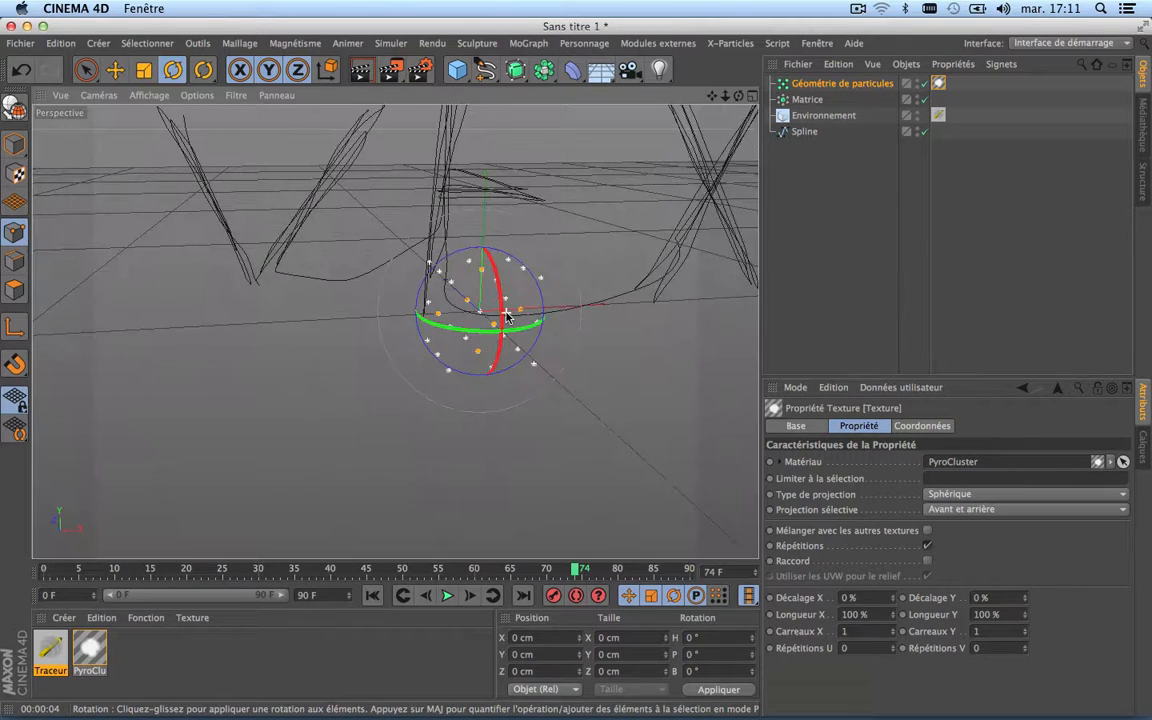
Step: Set the Matrice's distribution mode to Objet and assign the VFX Spline as its source object
{"action": "left_click_drag", "start_coordinate": [711, 96], "coordinate": [548, 176]}
{"action": "left_click_drag", "start_coordinate": [396, 331], "coordinate": [475, 340]}
{"action": "scroll", "coordinate": [485, 230], "scroll_direction": "down", "scroll_amount": 2}
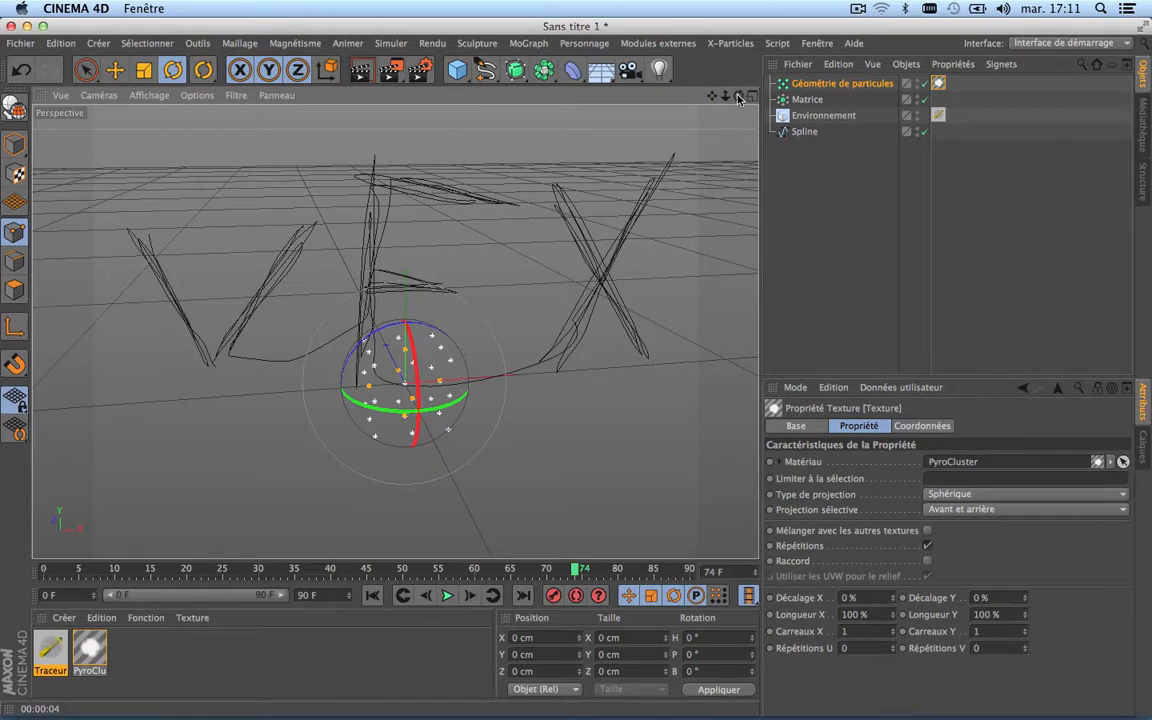
{"action": "left_click_drag", "start_coordinate": [738, 97], "coordinate": [713, 101]}
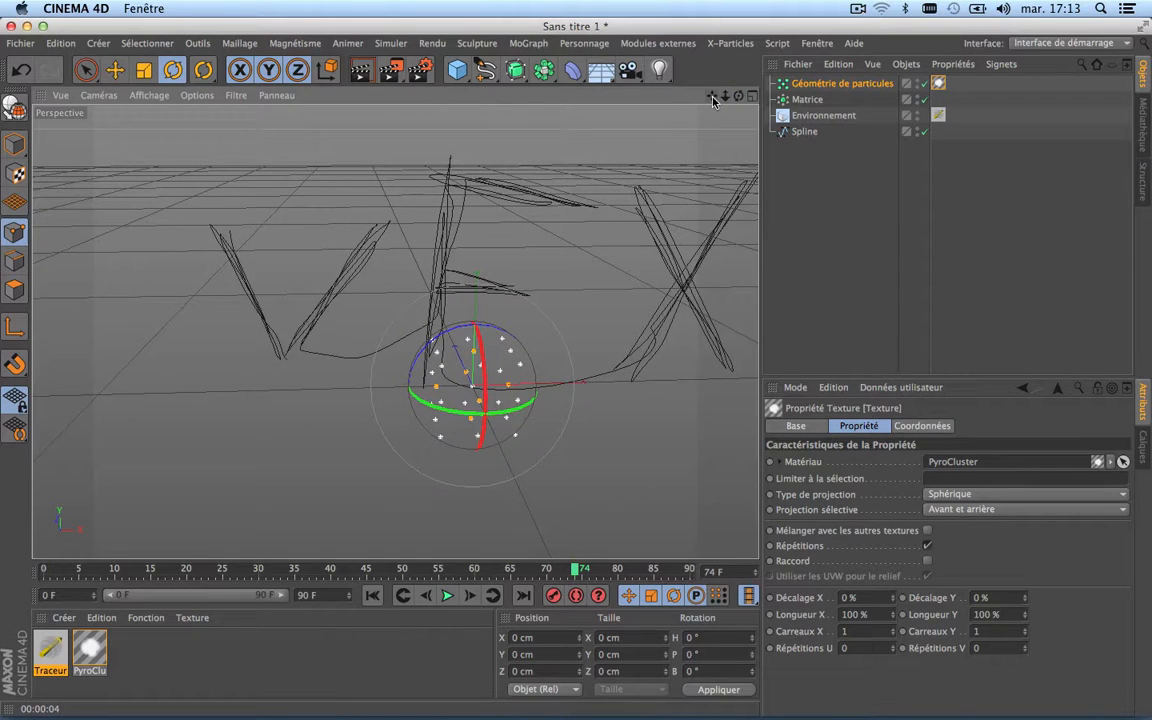
{"action": "scroll", "coordinate": [516, 298], "scroll_direction": "down", "scroll_amount": 5}
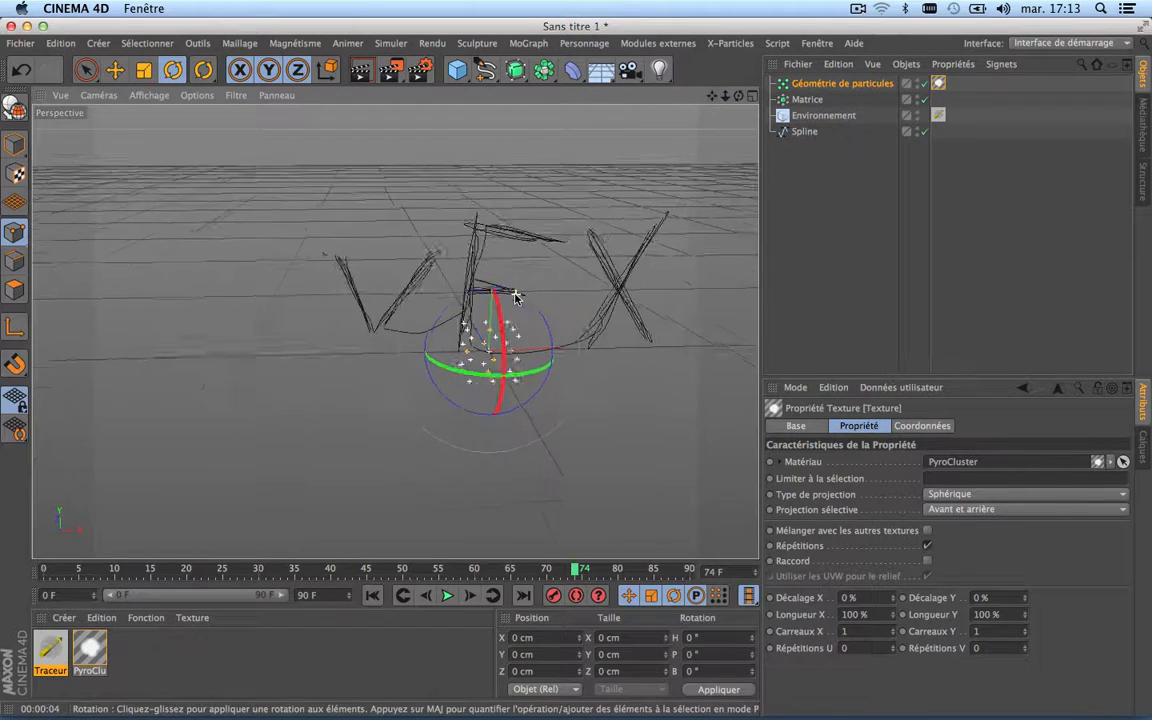
{"action": "scroll", "coordinate": [515, 295], "scroll_direction": "up", "scroll_amount": 5}
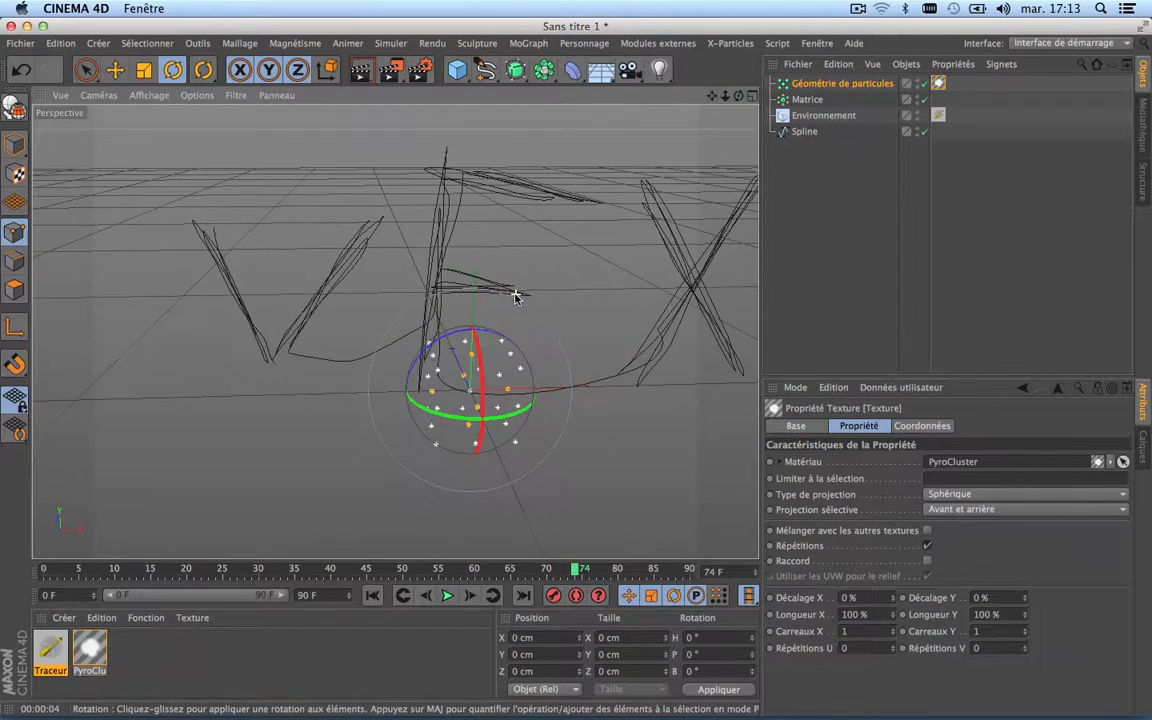
{"action": "left_click", "coordinate": [806, 100]}
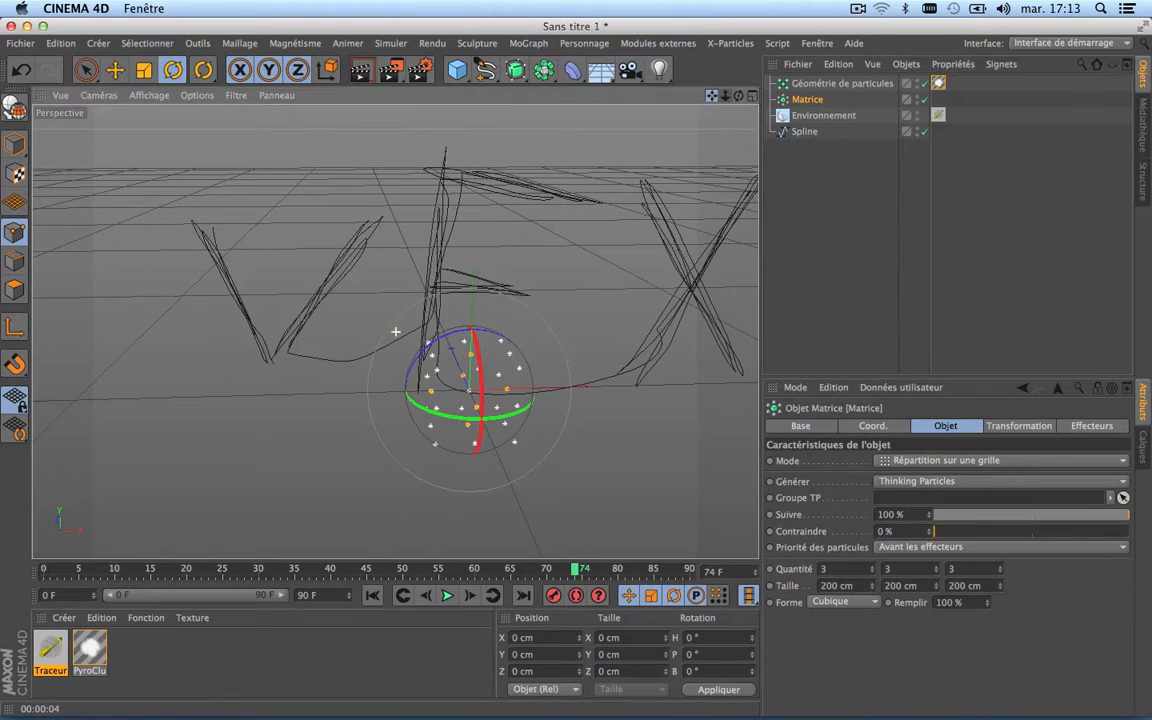
{"action": "left_click_drag", "start_coordinate": [712, 96], "coordinate": [604, 54]}
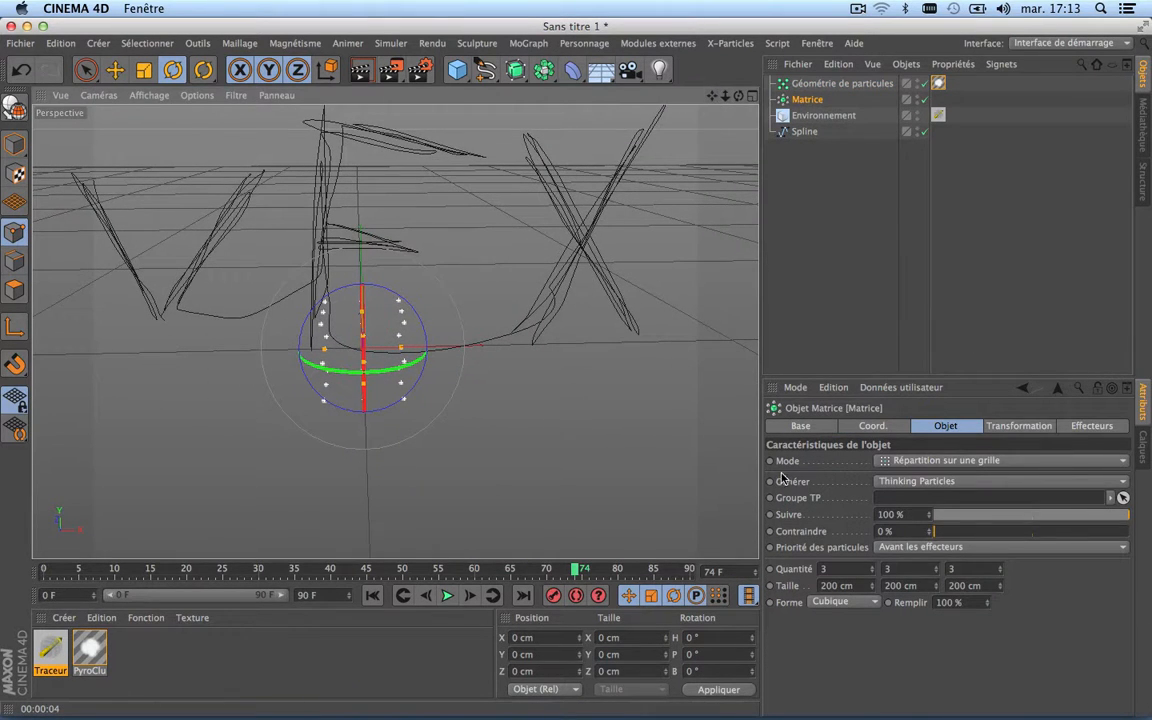
{"action": "left_click", "coordinate": [985, 460]}
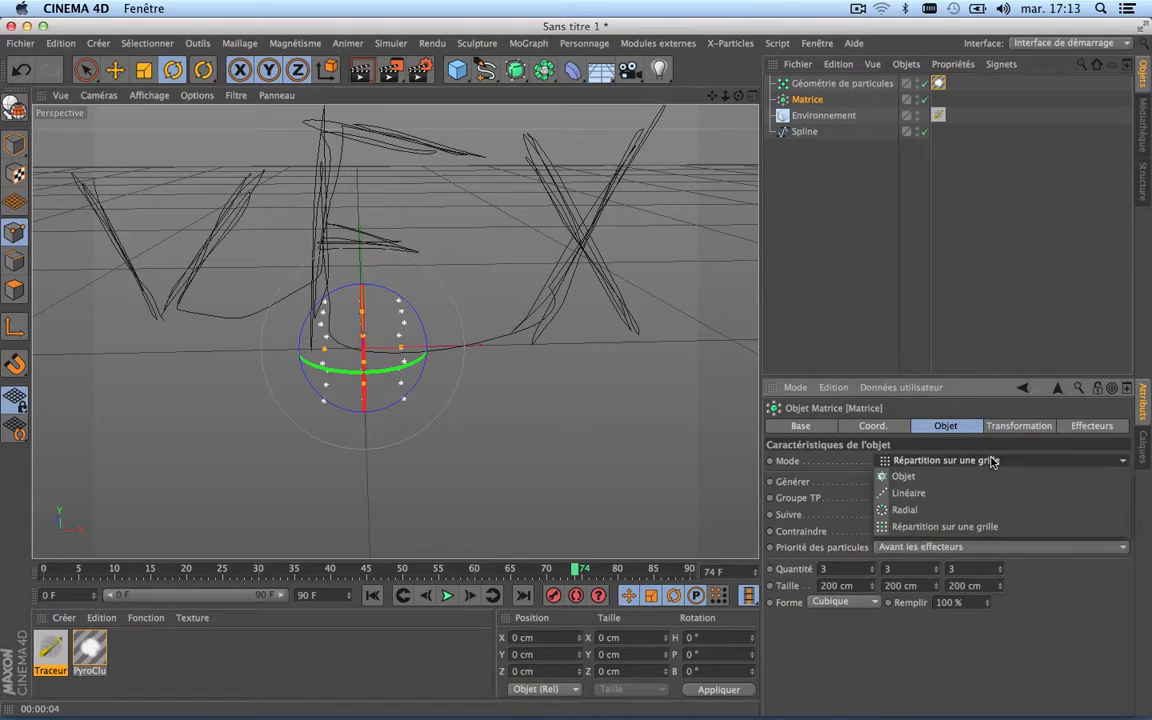
{"action": "left_click", "coordinate": [905, 476]}
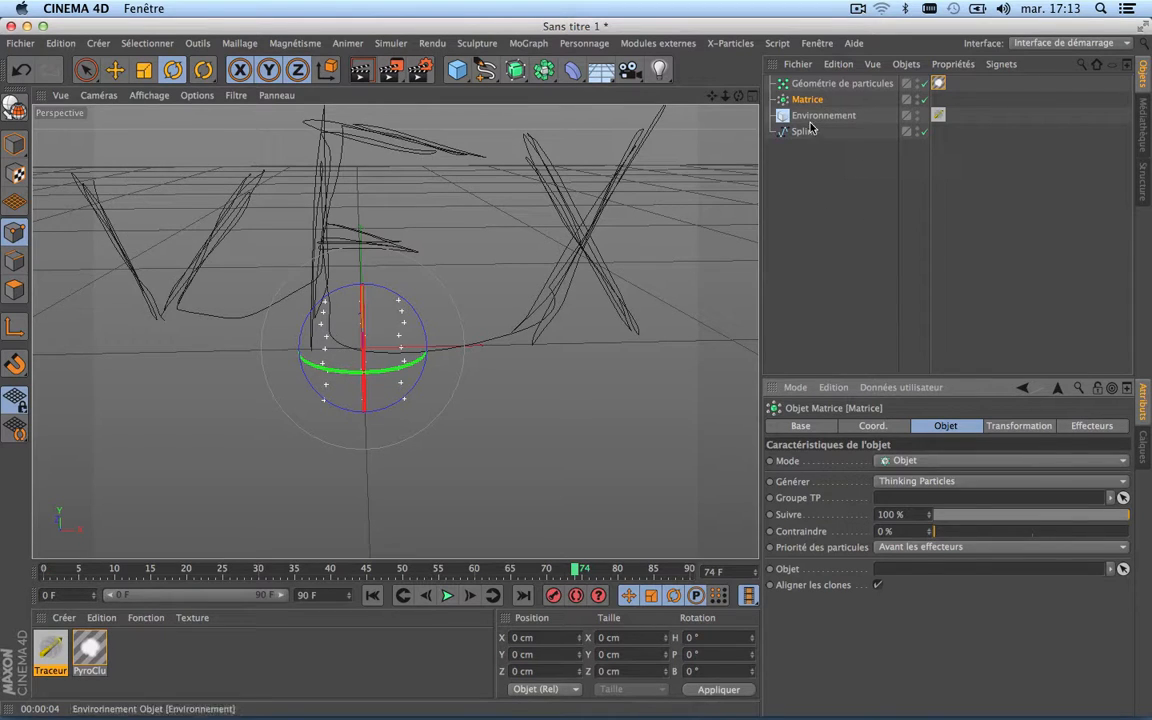
{"action": "left_click_drag", "start_coordinate": [804, 133], "coordinate": [916, 575]}
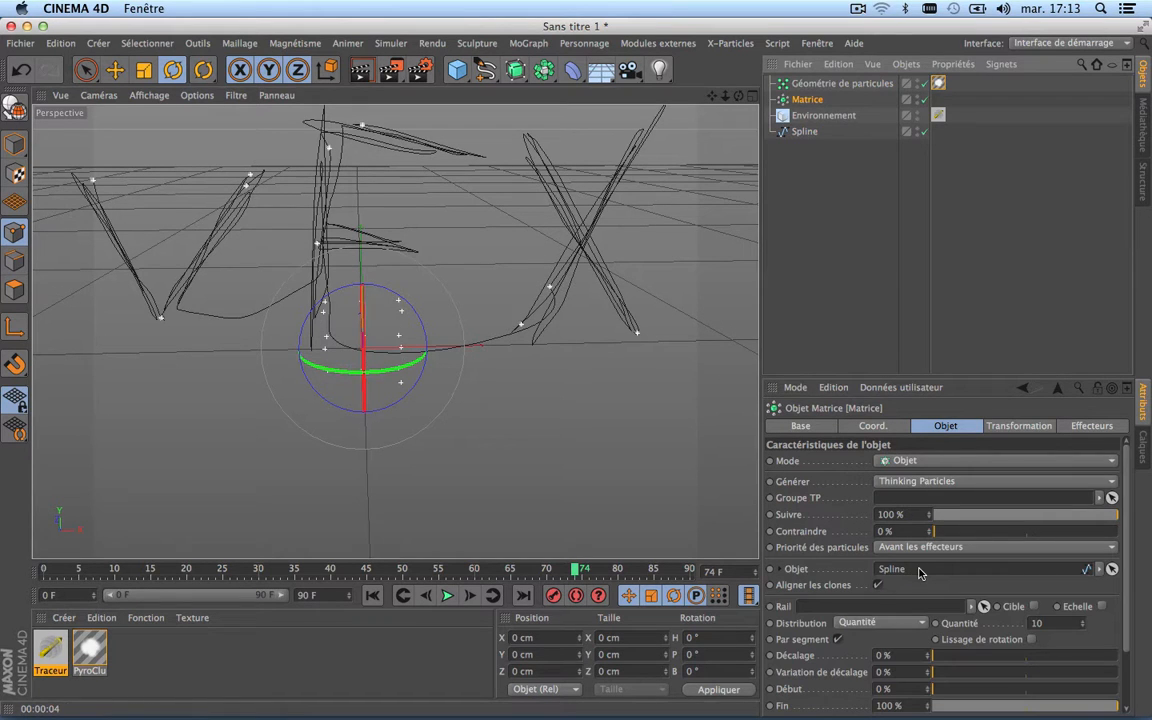
Step: Set the Matrice's quantity of particles along the spline to 380
{"action": "scroll", "coordinate": [346, 380], "scroll_direction": "down", "scroll_amount": 3}
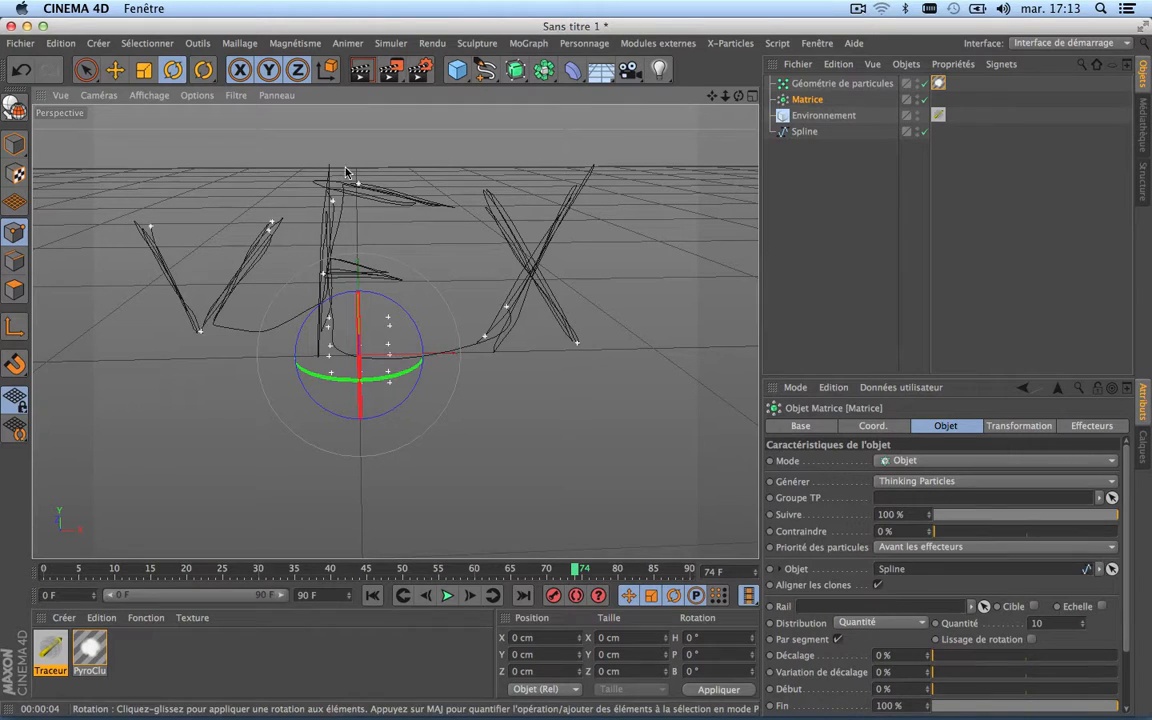
{"action": "left_click", "coordinate": [1072, 625]}
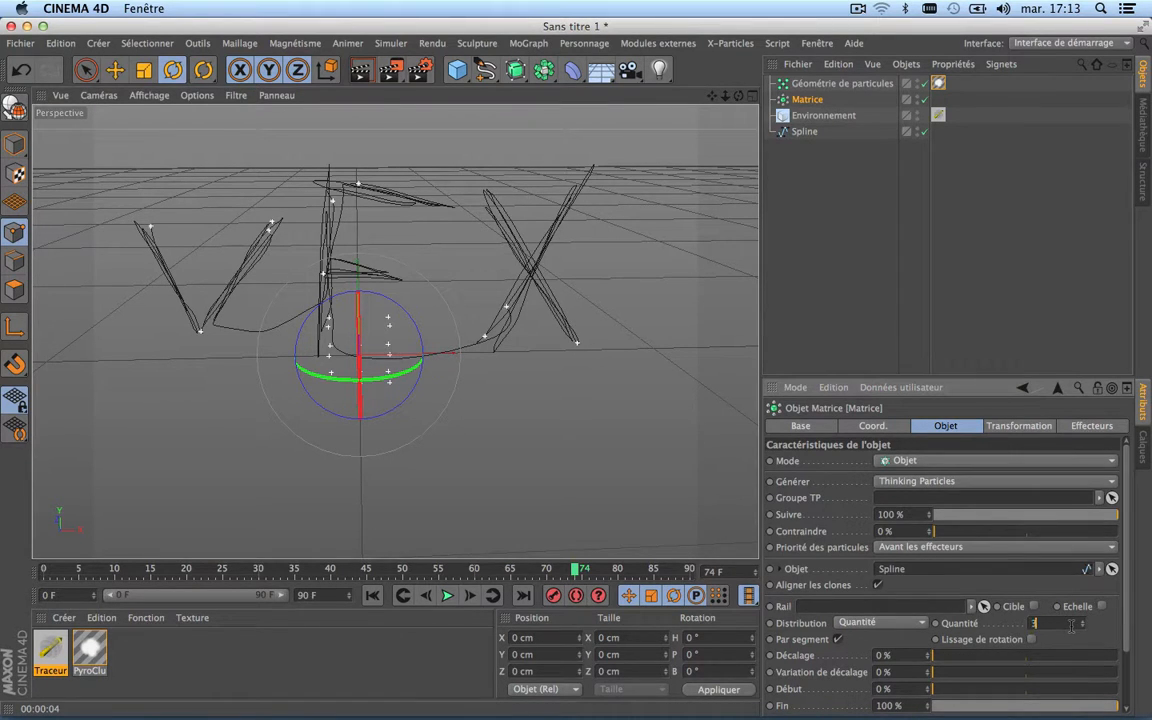
{"action": "key", "text": "Return"}
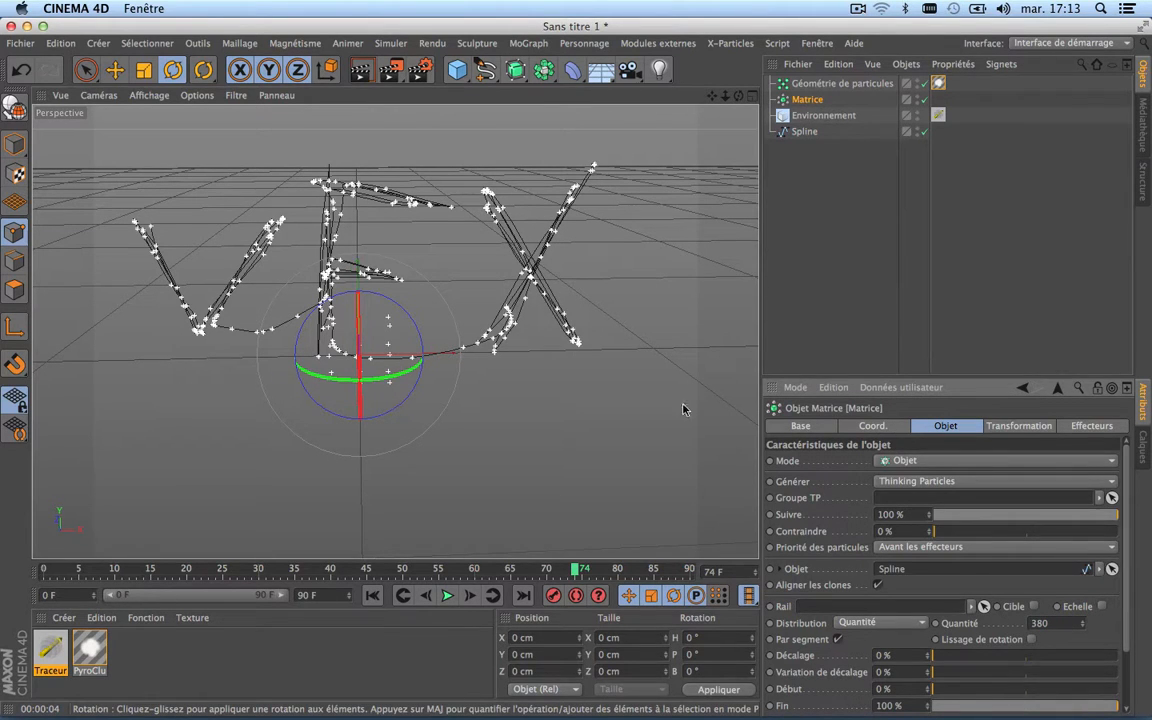
Step: Set the Matrice's distribution along the spline to Egaliser and render the active view to check the smoke lettering
{"action": "left_click", "coordinate": [886, 628]}
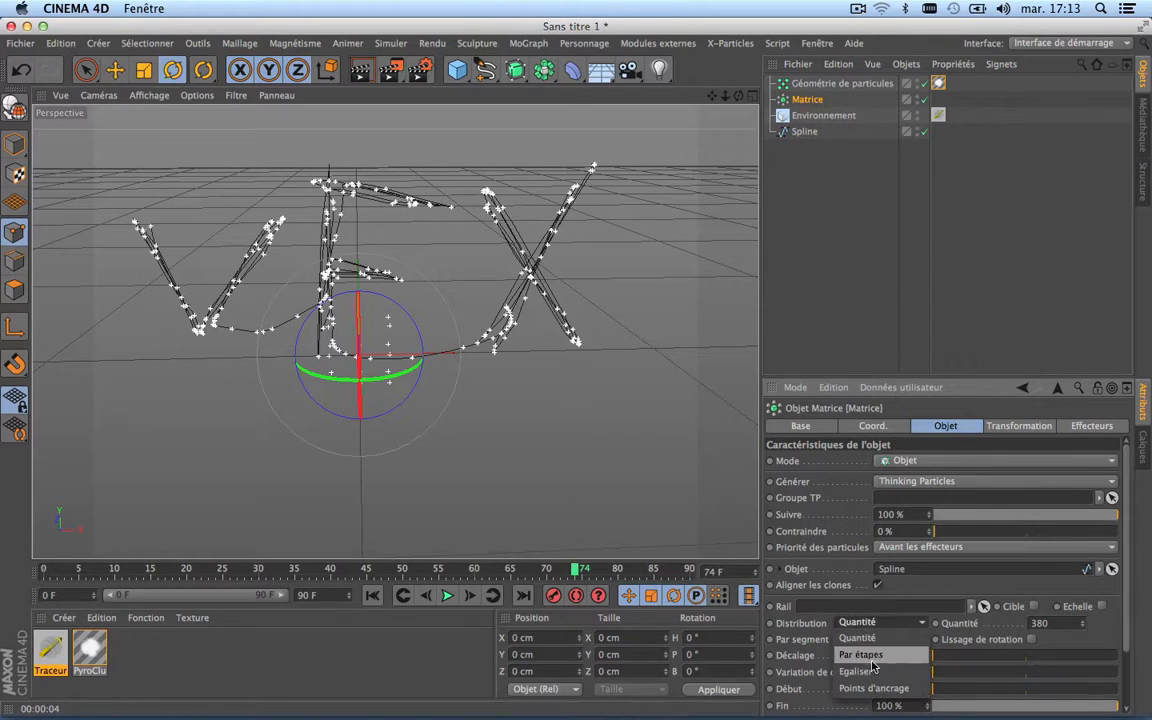
{"action": "left_click", "coordinate": [882, 679]}
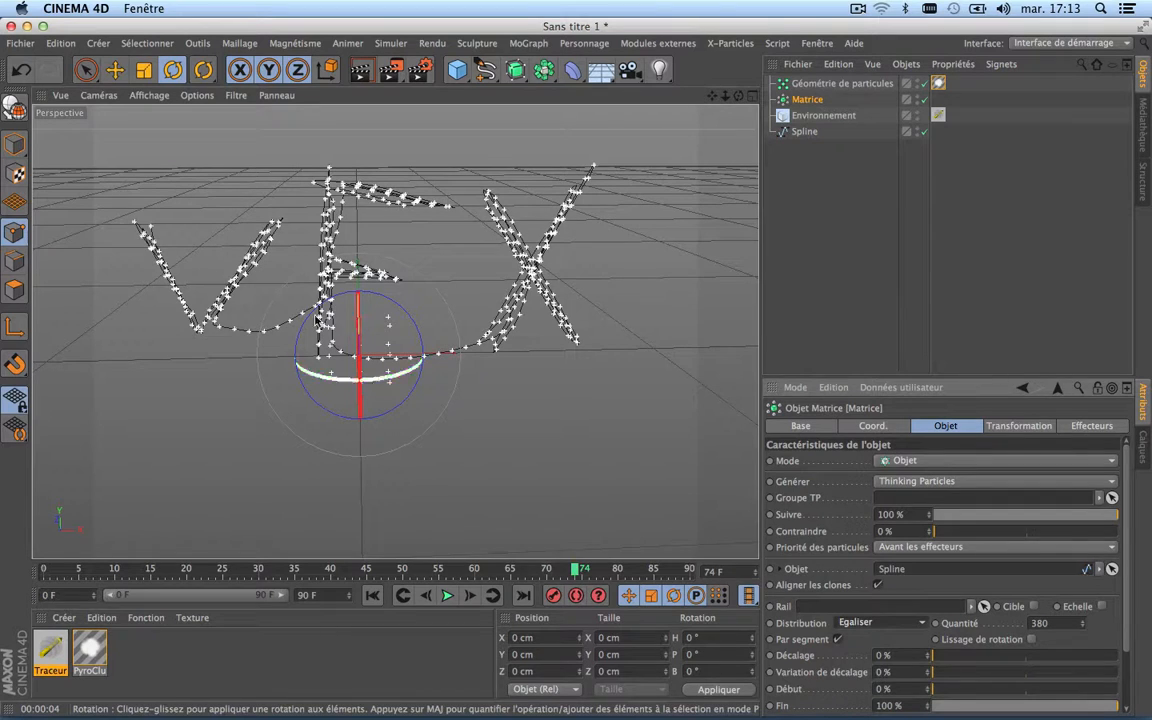
{"action": "left_click_drag", "start_coordinate": [494, 291], "coordinate": [425, 143], "text": "alt"}
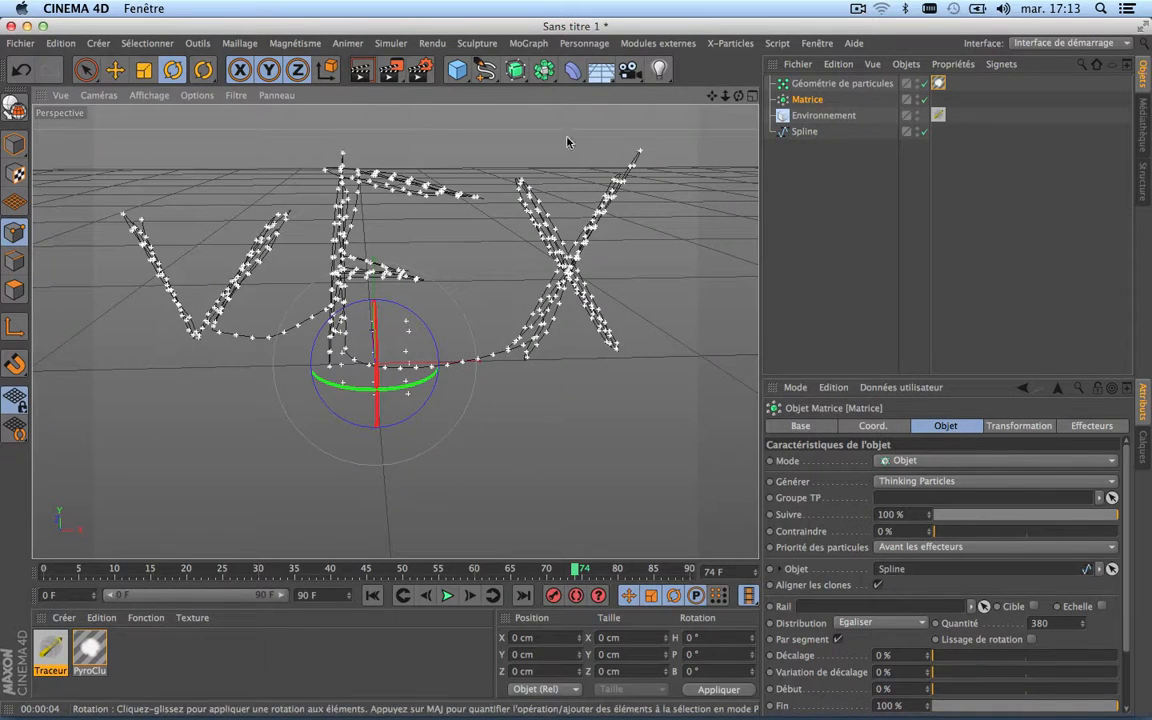
{"action": "left_click_drag", "start_coordinate": [566, 141], "coordinate": [365, 216], "text": "alt"}
{"action": "left_click", "coordinate": [365, 72]}
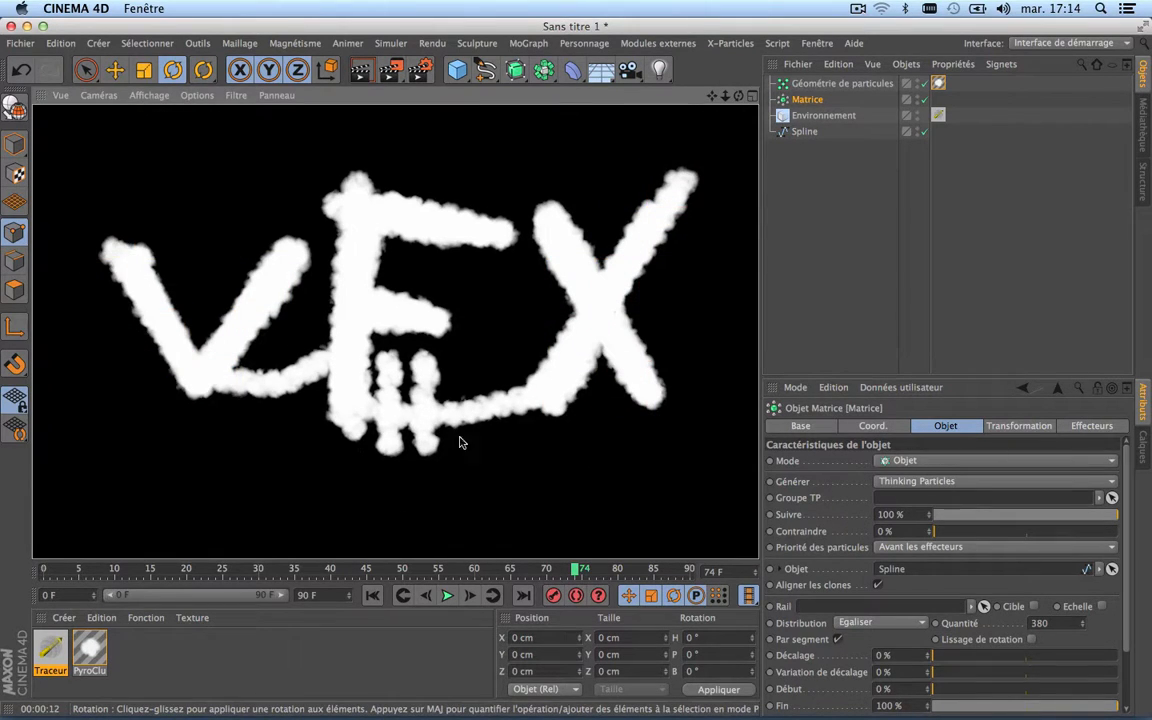
{"action": "scroll", "coordinate": [430, 392], "scroll_direction": "down", "scroll_amount": 2}
{"action": "scroll", "coordinate": [430, 392], "scroll_direction": "up", "scroll_amount": 6}
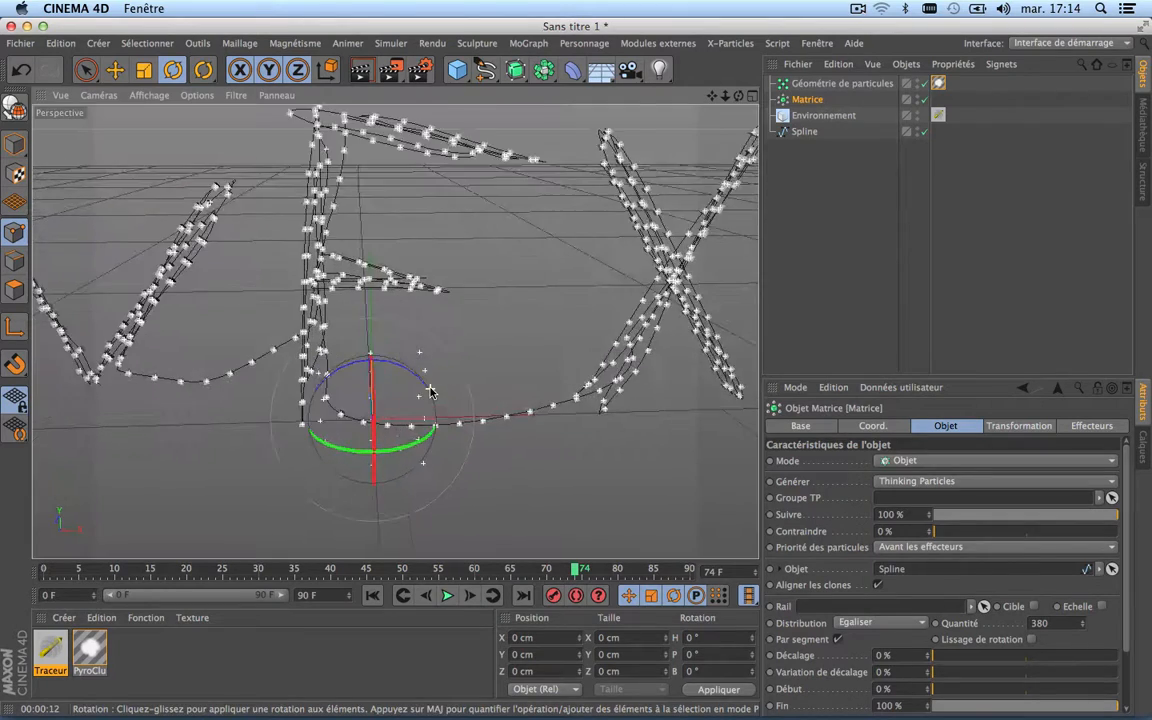
{"action": "scroll", "coordinate": [430, 392], "scroll_direction": "down", "scroll_amount": 3}
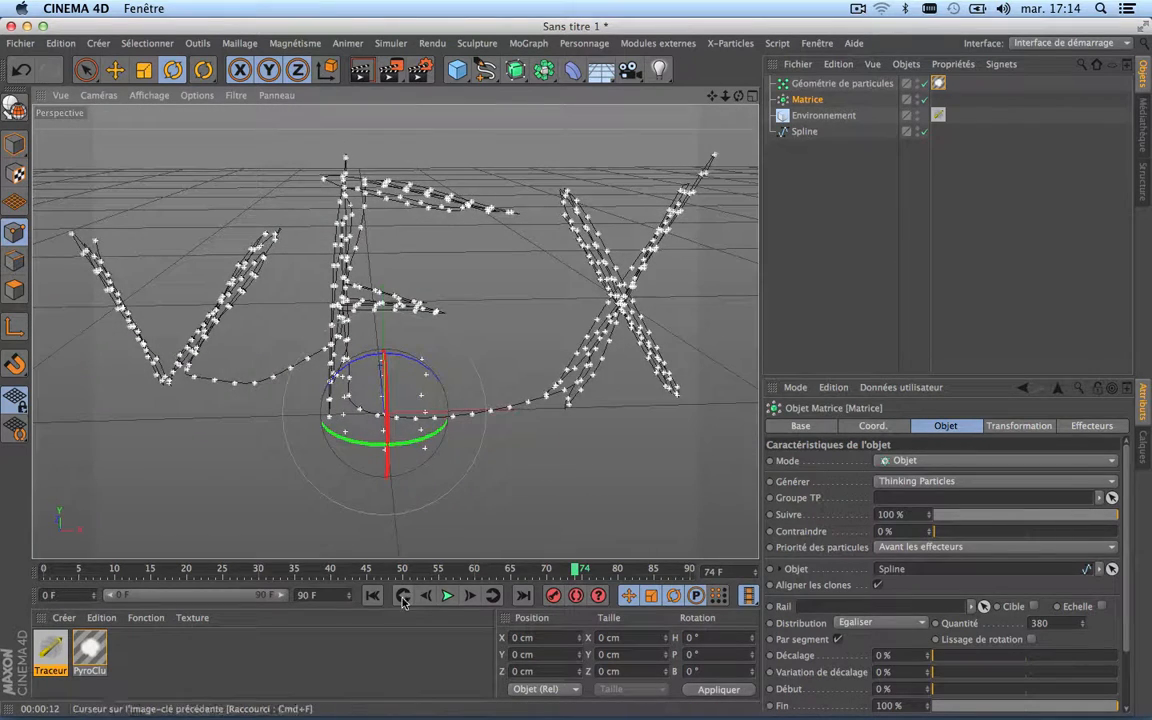
Step: Play the animation from the first frame and stop it at frame 34
{"action": "left_click", "coordinate": [372, 595]}
{"action": "left_click", "coordinate": [448, 596]}
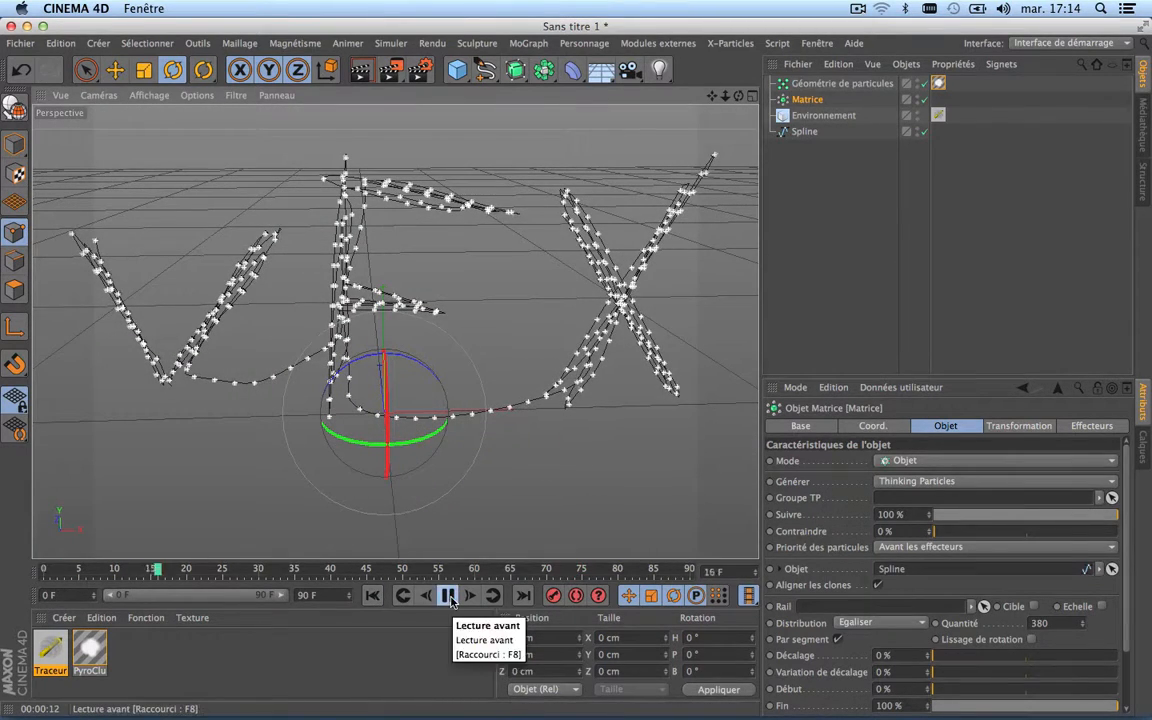
{"action": "left_click", "coordinate": [448, 596]}
Step: Render the whole lettering at frame 34 to check the smoke, and return to the editor view
{"action": "scroll", "coordinate": [383, 272], "scroll_direction": "down", "scroll_amount": 2}
{"action": "scroll", "coordinate": [383, 272], "scroll_direction": "down", "scroll_amount": 1}
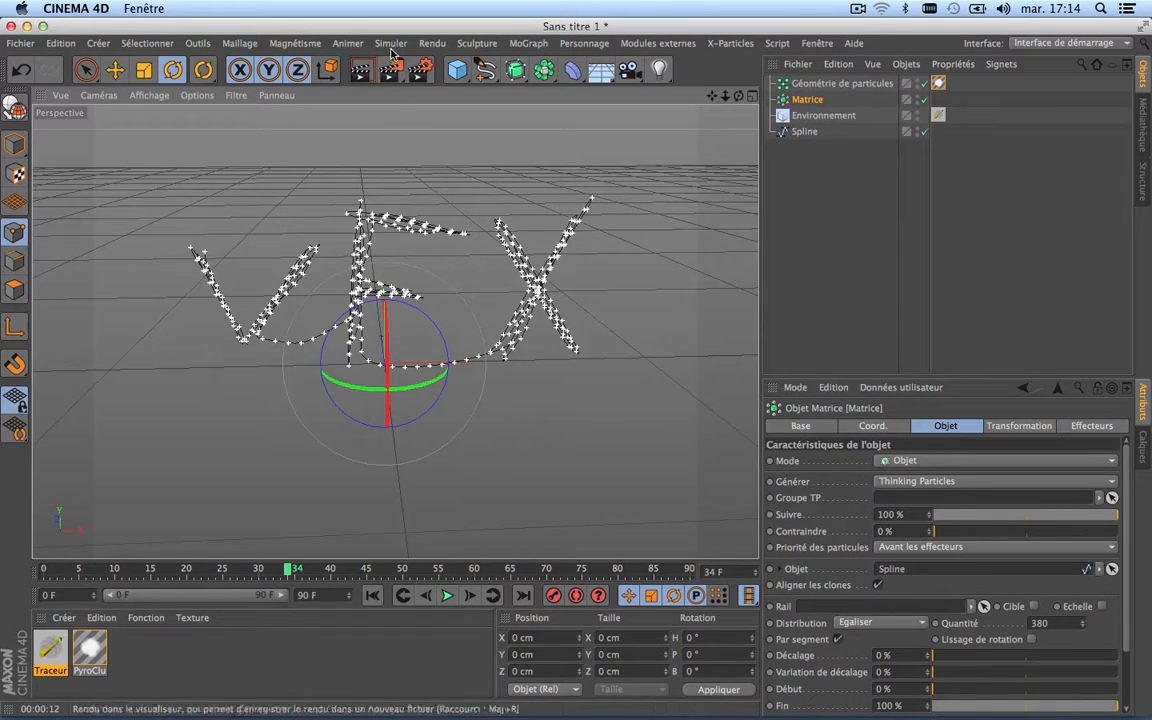
{"action": "left_click", "coordinate": [361, 69]}
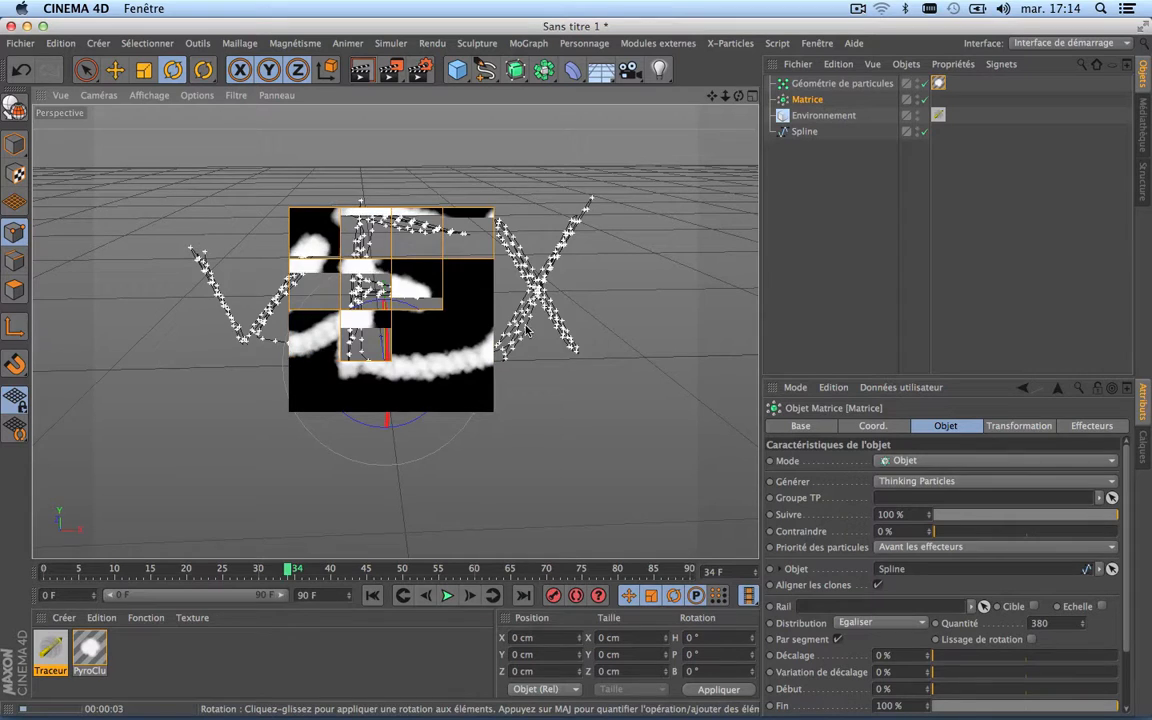
{"action": "scroll", "coordinate": [471, 380], "scroll_direction": "down", "scroll_amount": 3}
{"action": "scroll", "coordinate": [471, 380], "scroll_direction": "up", "scroll_amount": 5}
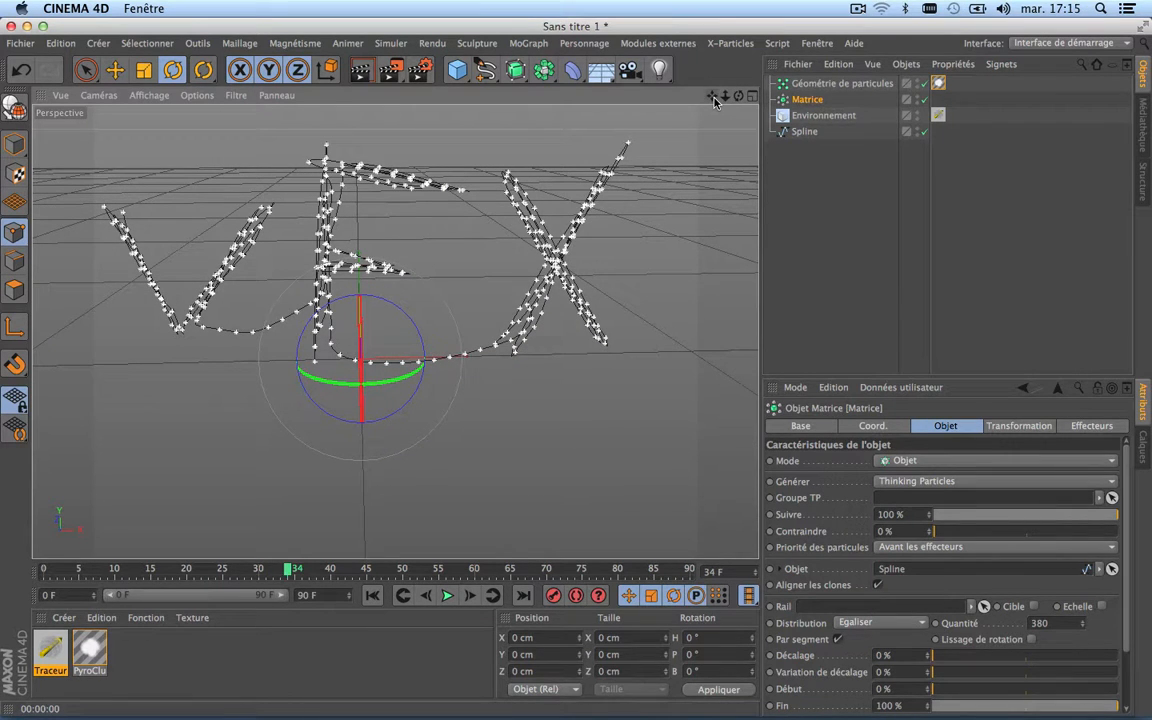
Step: Set the PyroCluster material's Densité to 3
{"action": "left_click", "coordinate": [939, 84]}
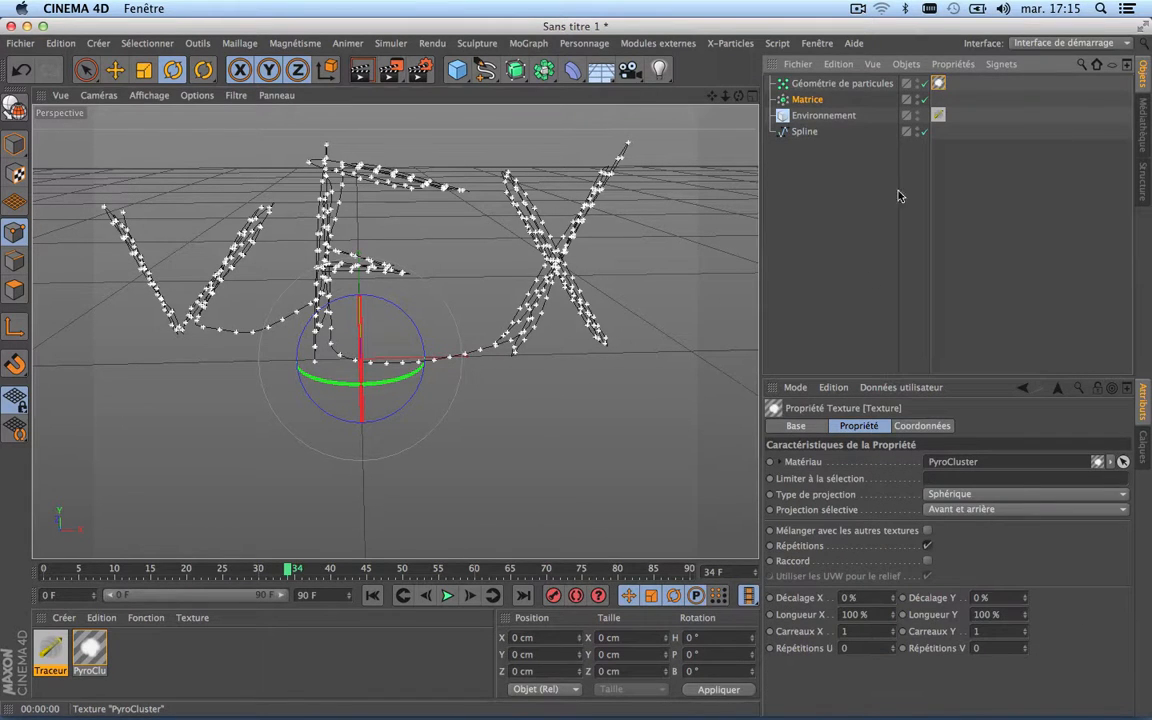
{"action": "double_click", "coordinate": [940, 84]}
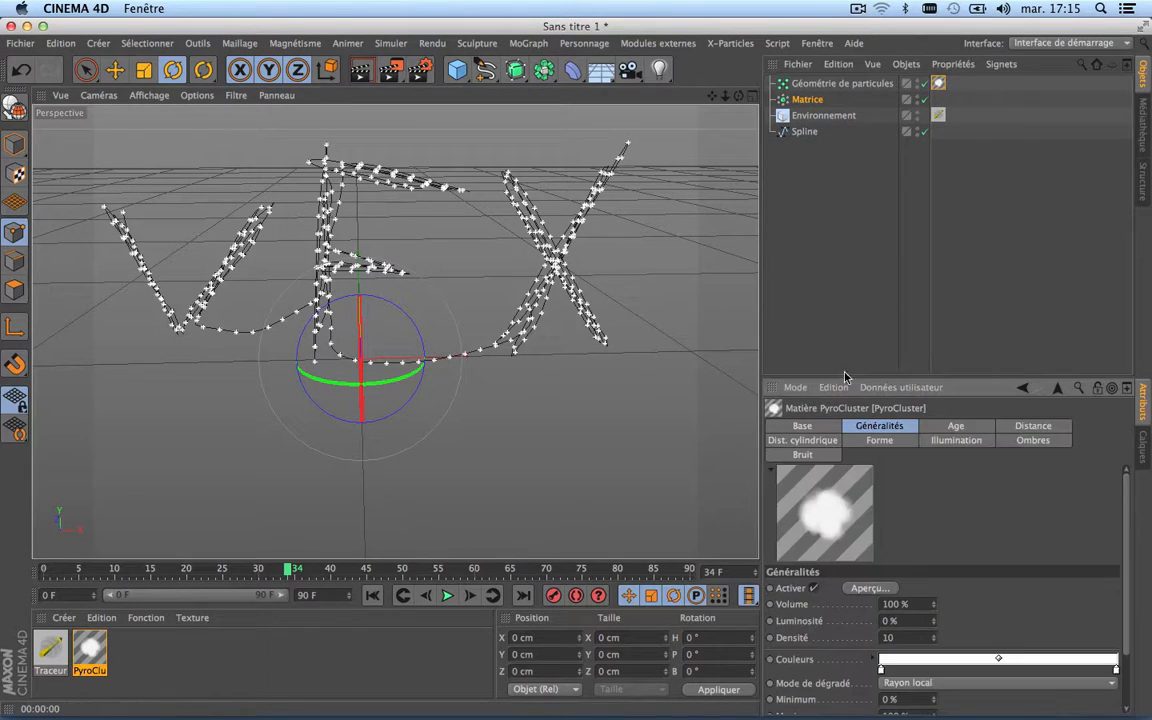
{"action": "scroll", "coordinate": [1010, 480], "scroll_direction": "down", "scroll_amount": 2}
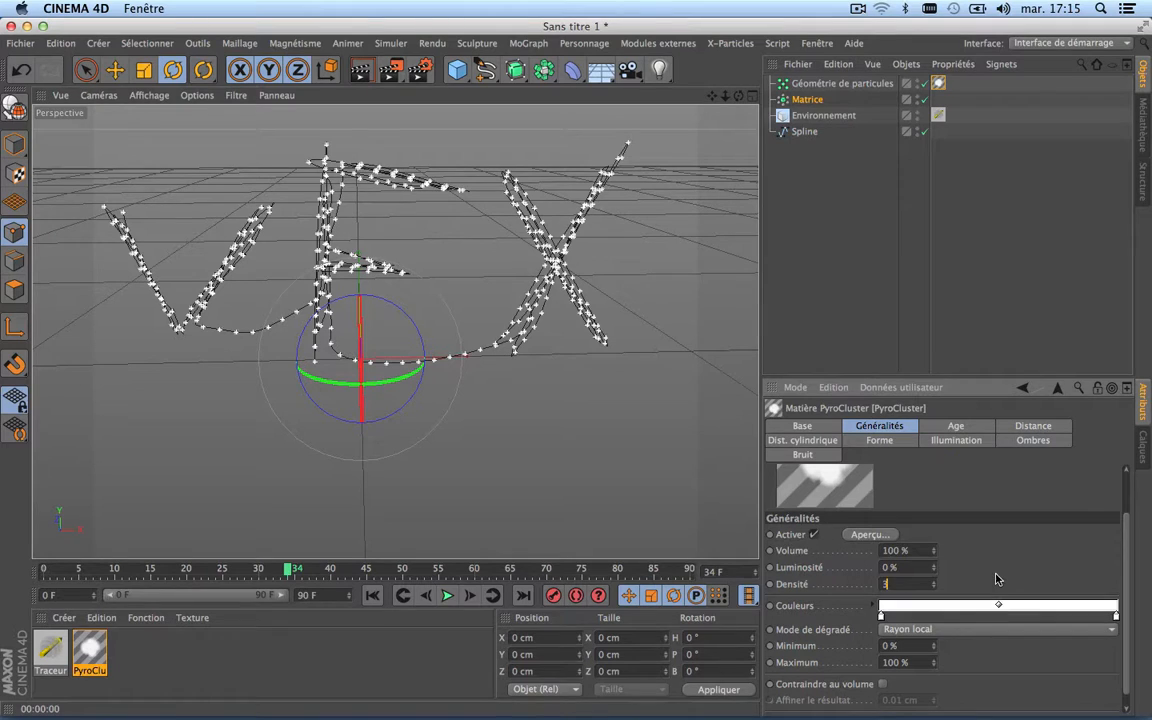
{"action": "scroll", "coordinate": [1006, 488], "scroll_direction": "up", "scroll_amount": 2}
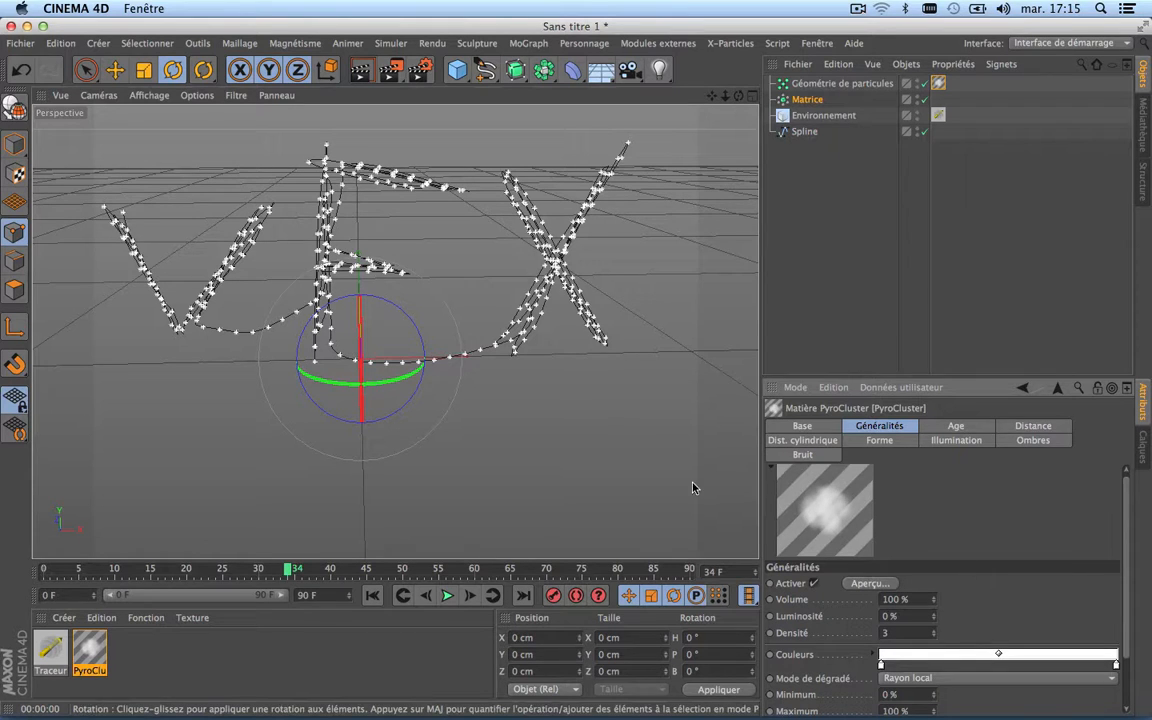
Step: Add a MoGraph Simple effector to the Matrice
{"action": "scroll", "coordinate": [347, 252], "scroll_direction": "up", "scroll_amount": 5}
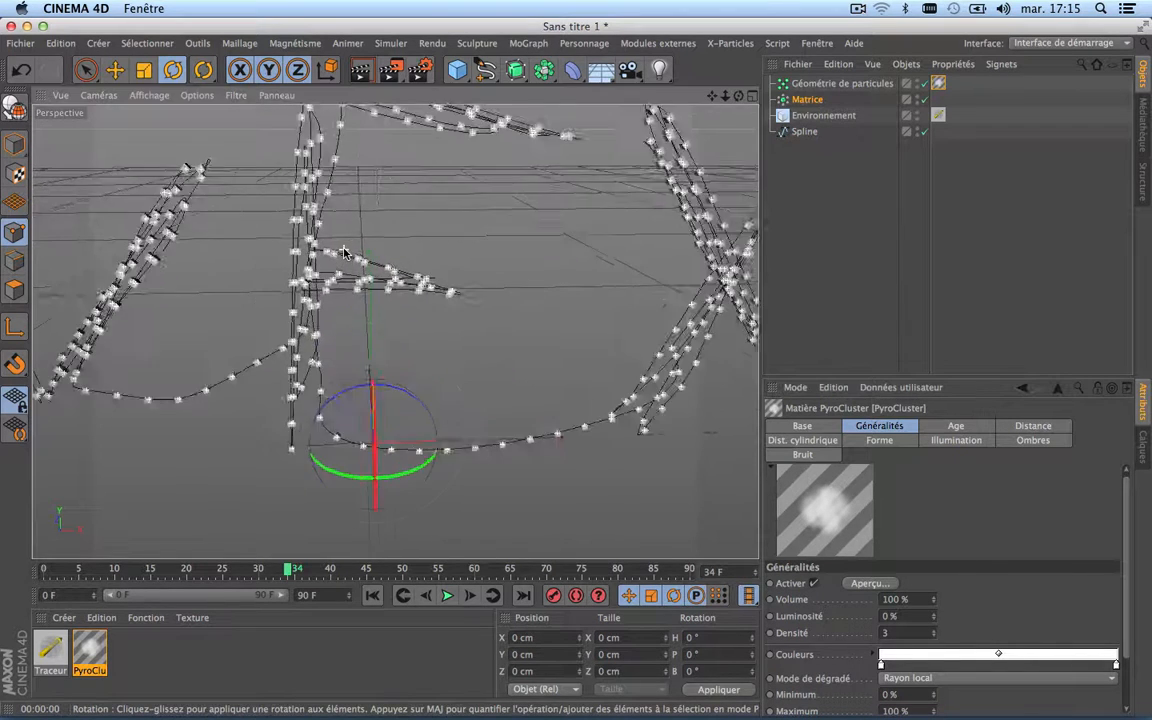
{"action": "scroll", "coordinate": [347, 252], "scroll_direction": "down", "scroll_amount": 5}
{"action": "left_click_drag", "start_coordinate": [713, 97], "coordinate": [756, 133]}
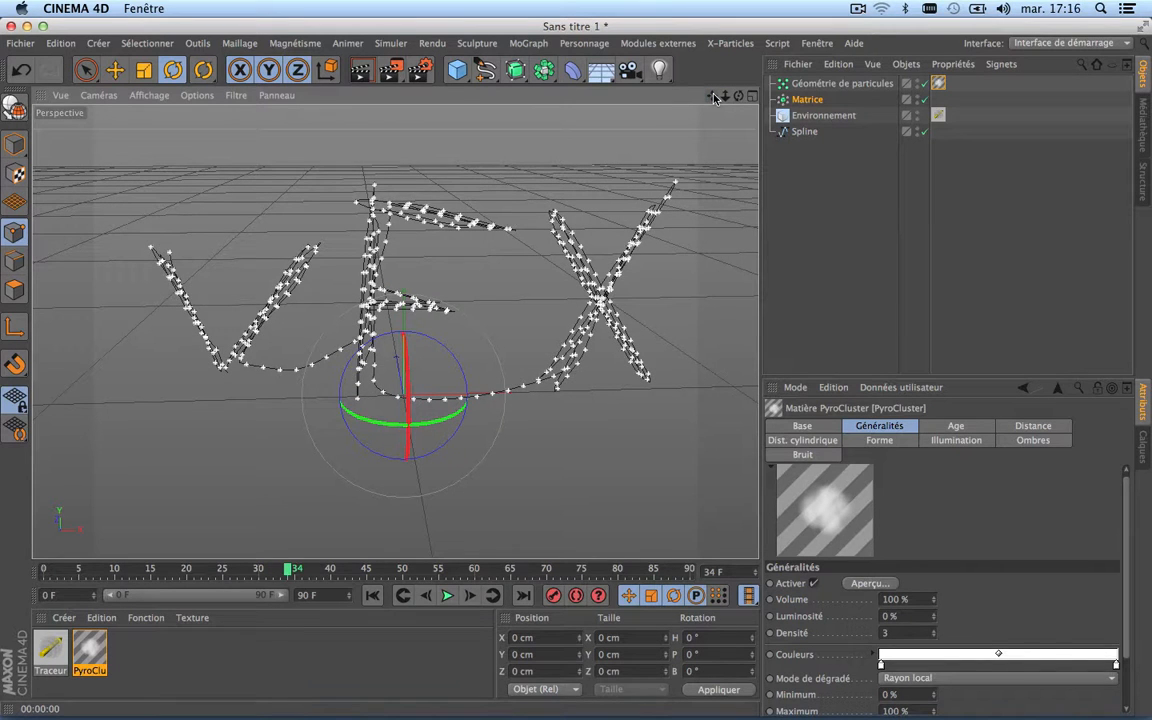
{"action": "mouse_move", "coordinate": [714, 98]}
{"action": "left_mouse_down"}
{"action": "mouse_move", "coordinate": [717, 108]}
{"action": "mouse_move", "coordinate": [724, 60]}
{"action": "mouse_move", "coordinate": [717, 93]}
{"action": "left_mouse_up"}
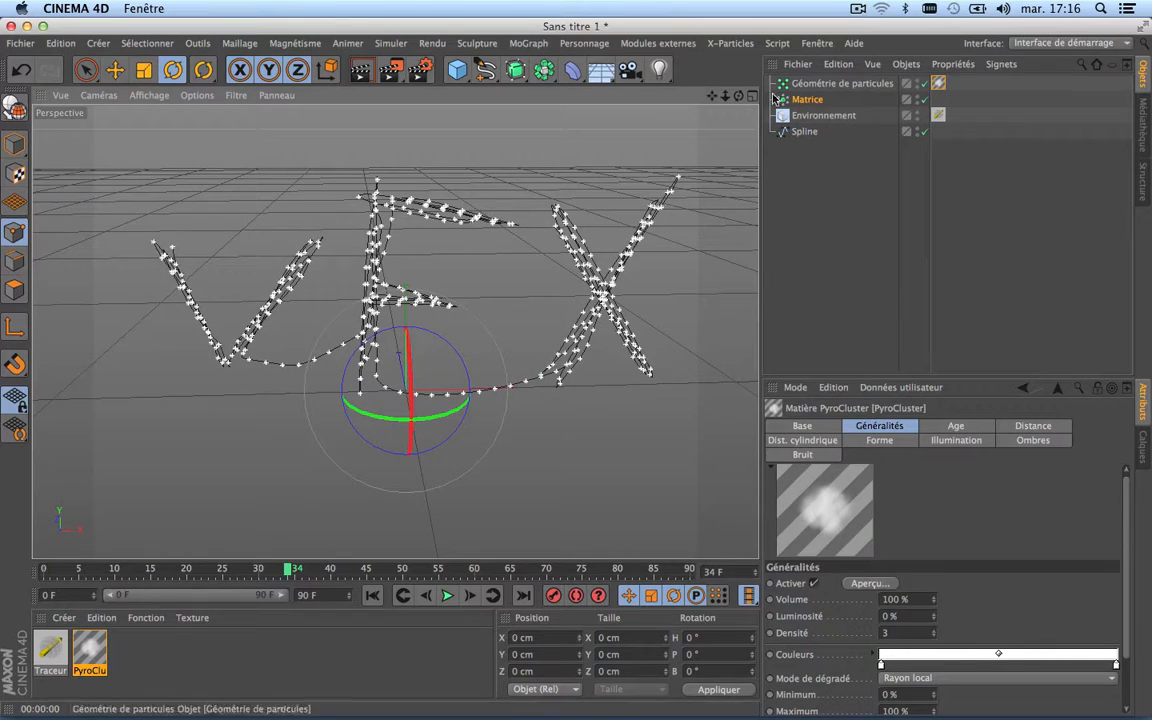
{"action": "left_click", "coordinate": [807, 100]}
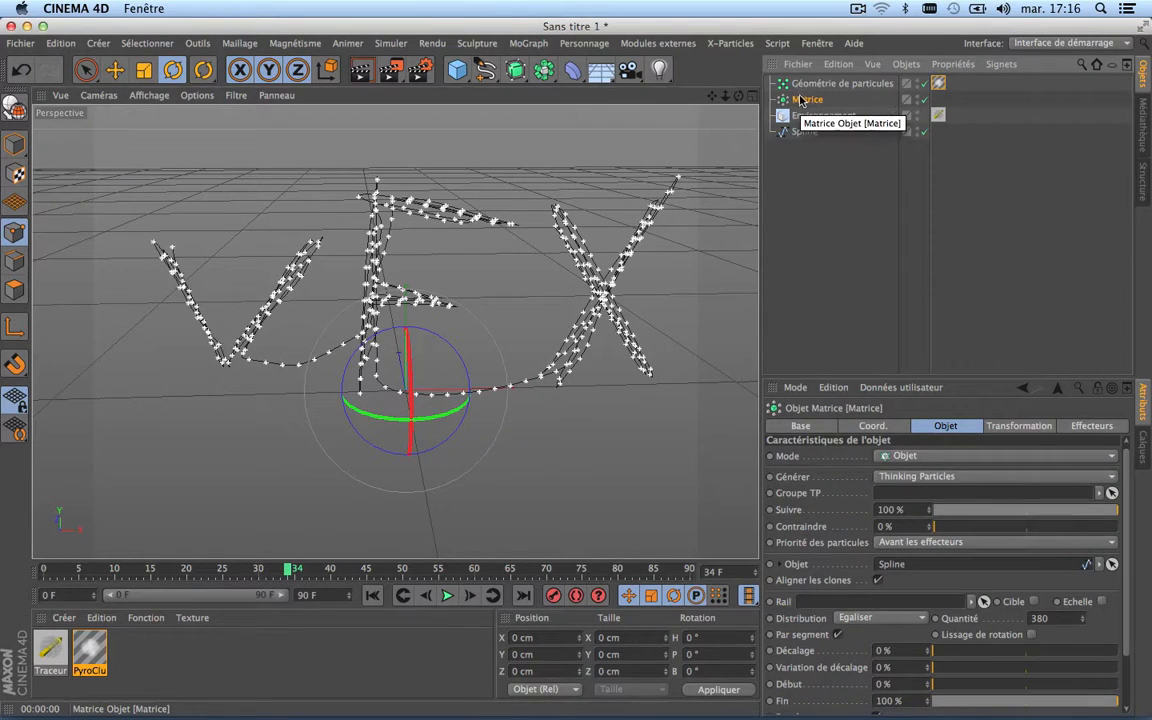
{"action": "left_click", "coordinate": [534, 48]}
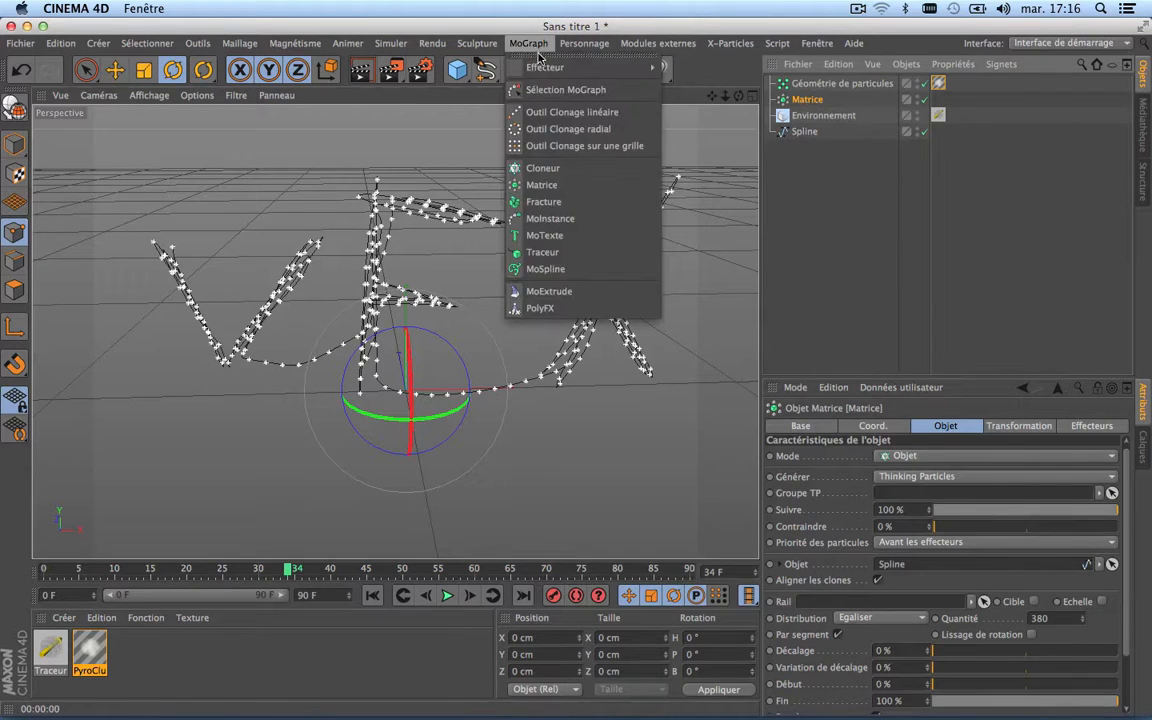
{"action": "left_click", "coordinate": [728, 96]}
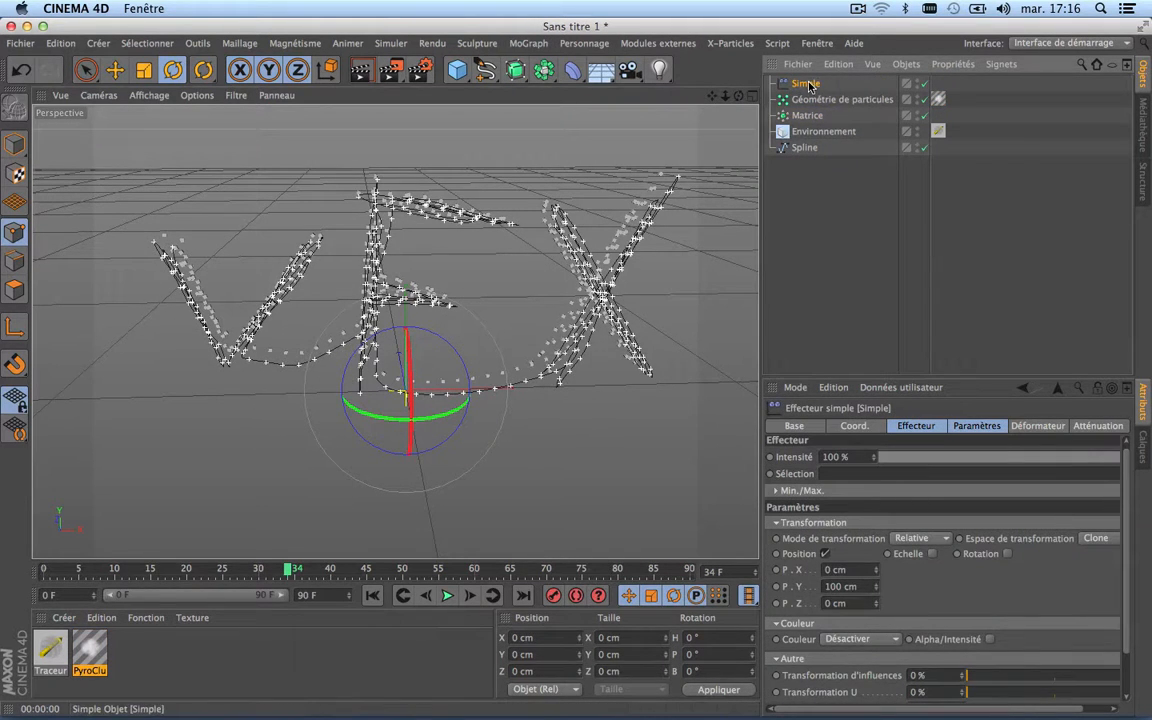
Step: Turn off the Position transformation in the Simple effector's parameters
{"action": "left_click", "coordinate": [925, 427]}
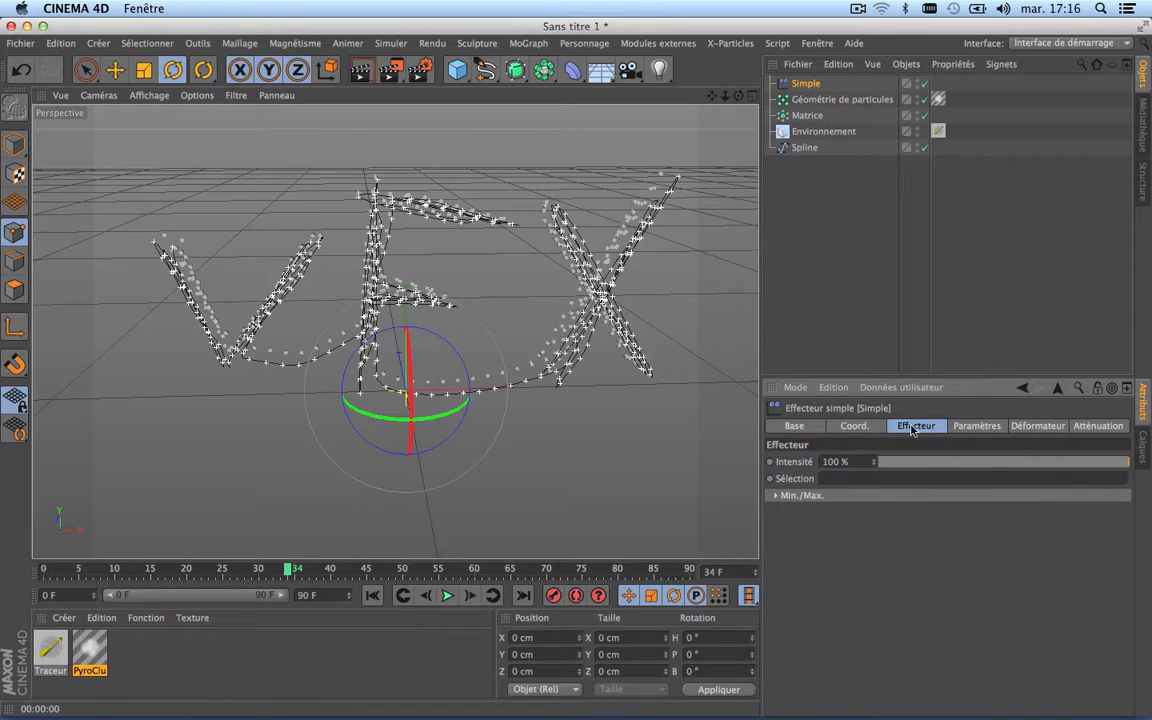
{"action": "left_click", "coordinate": [857, 428]}
{"action": "left_click", "coordinate": [978, 427]}
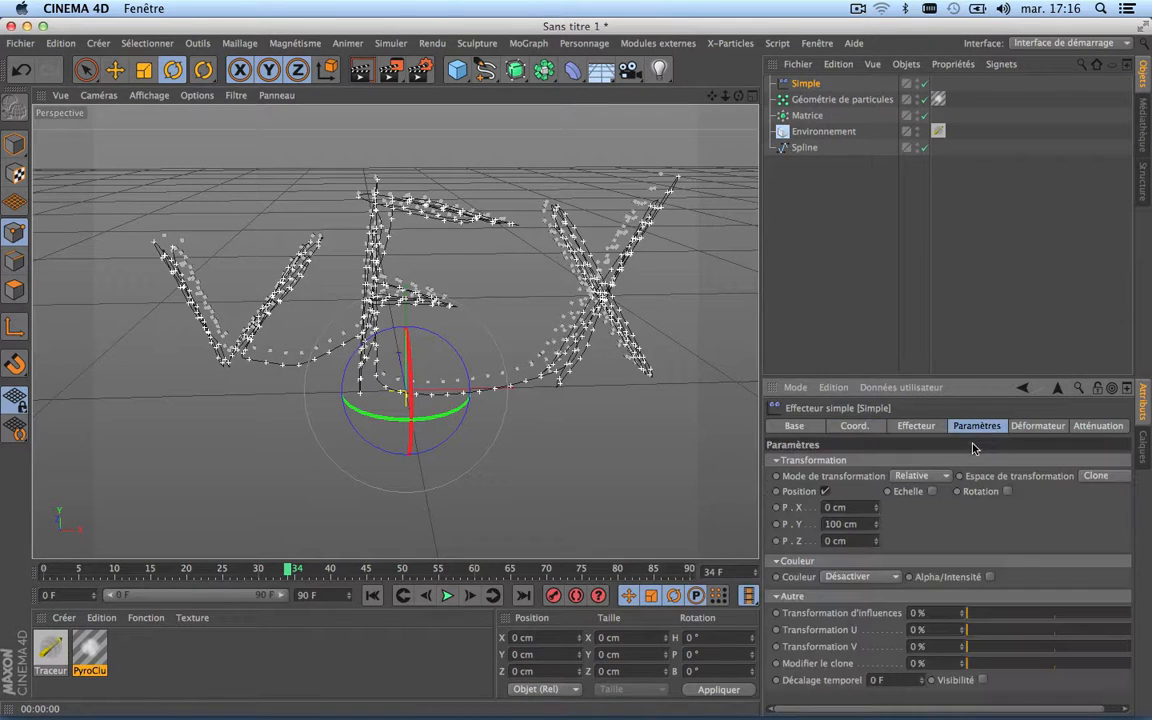
{"action": "left_click", "coordinate": [825, 492]}
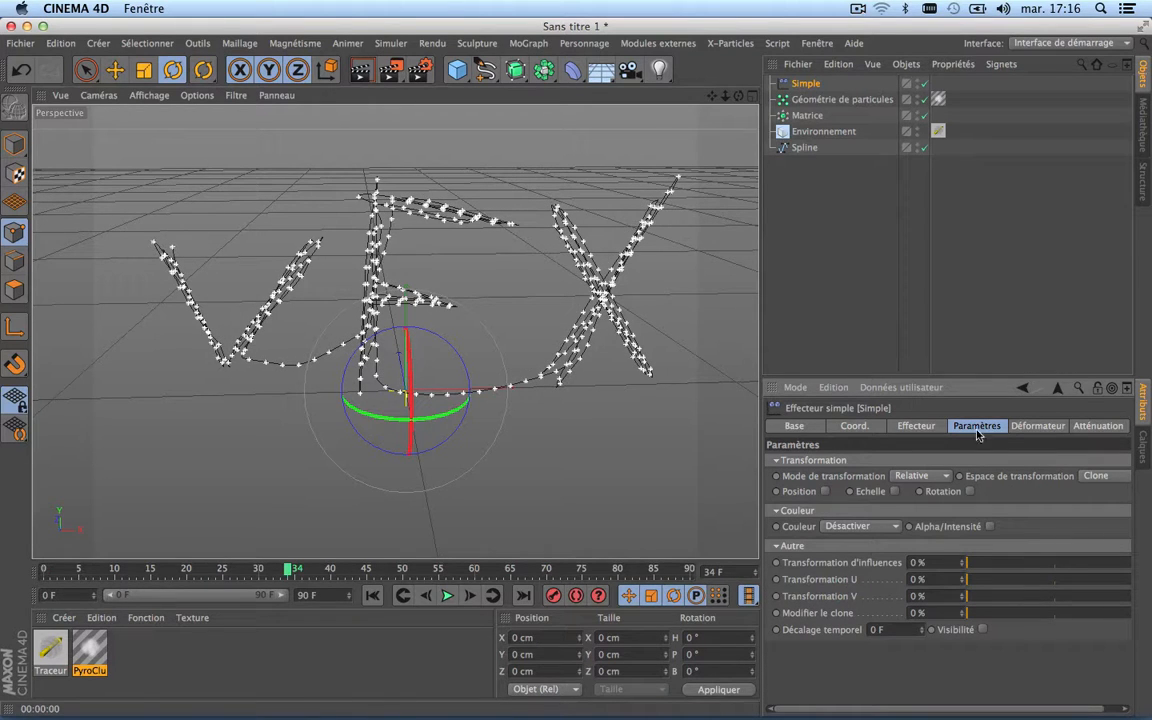
Step: Set the Simple effector's attenuation shape to Linéaire
{"action": "left_click", "coordinate": [1100, 428]}
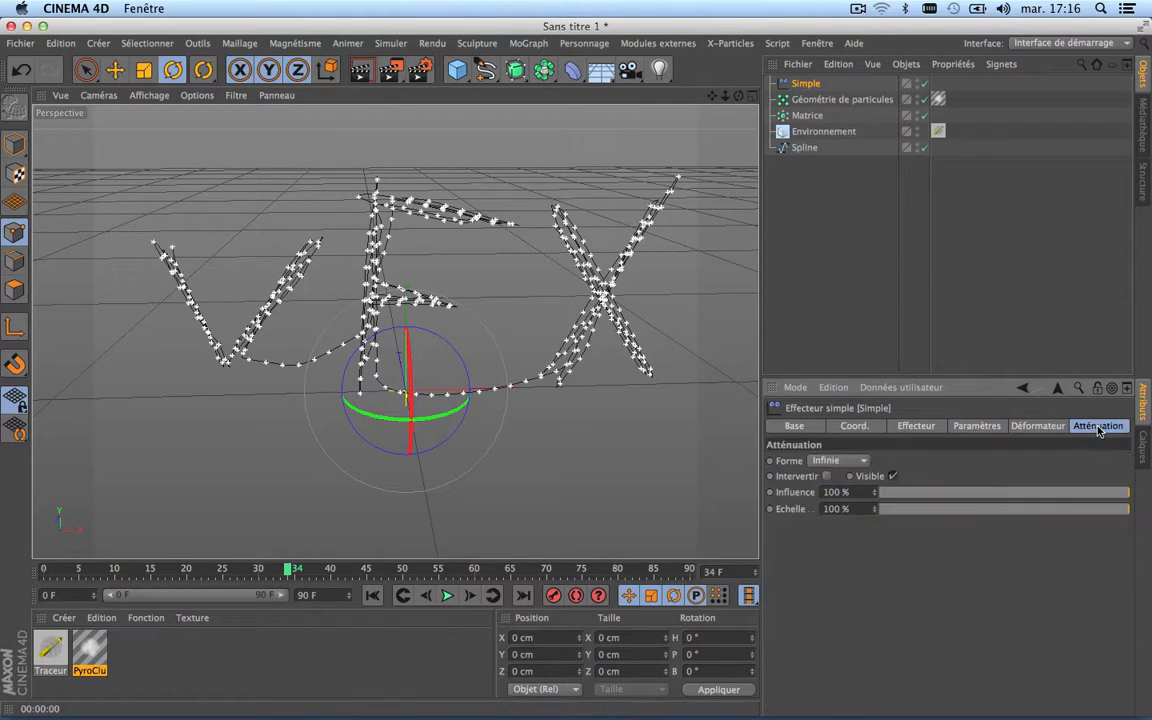
{"action": "left_click", "coordinate": [855, 460]}
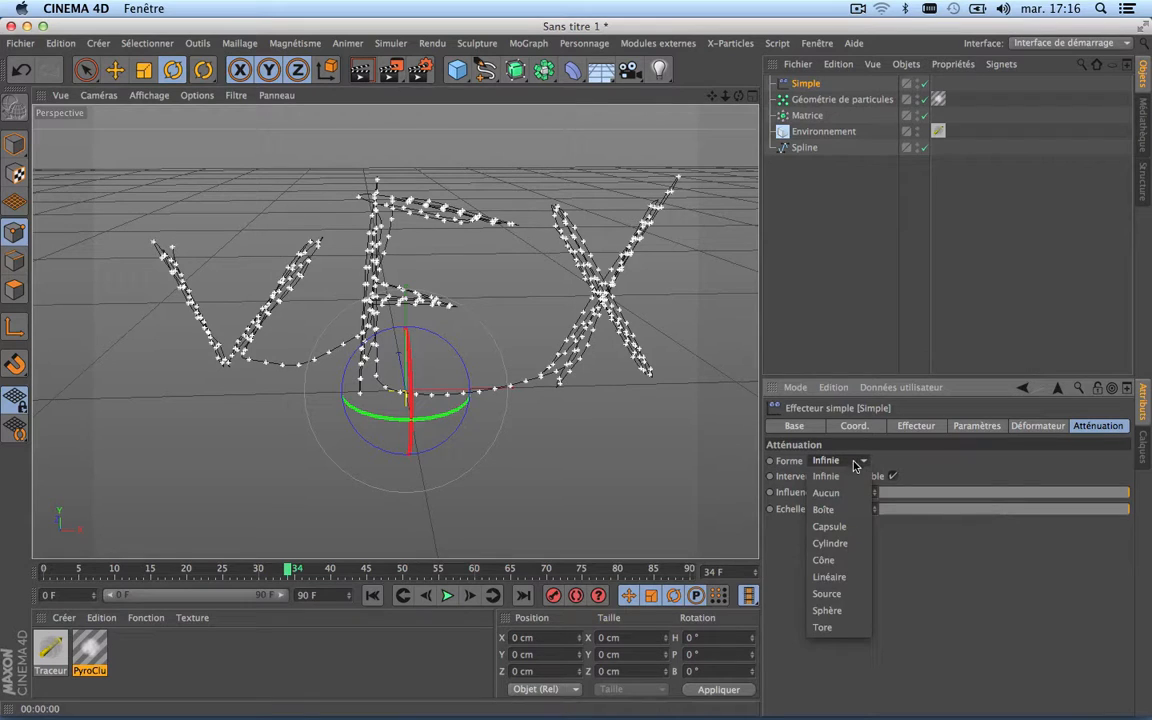
{"action": "left_click", "coordinate": [828, 578]}
Step: Rotate the Simple effector a quarter turn in the Haut view so its linear attenuation runs along the lettering, and return to the Perspective view
{"action": "scroll", "coordinate": [468, 456], "scroll_direction": "up", "scroll_amount": 5}
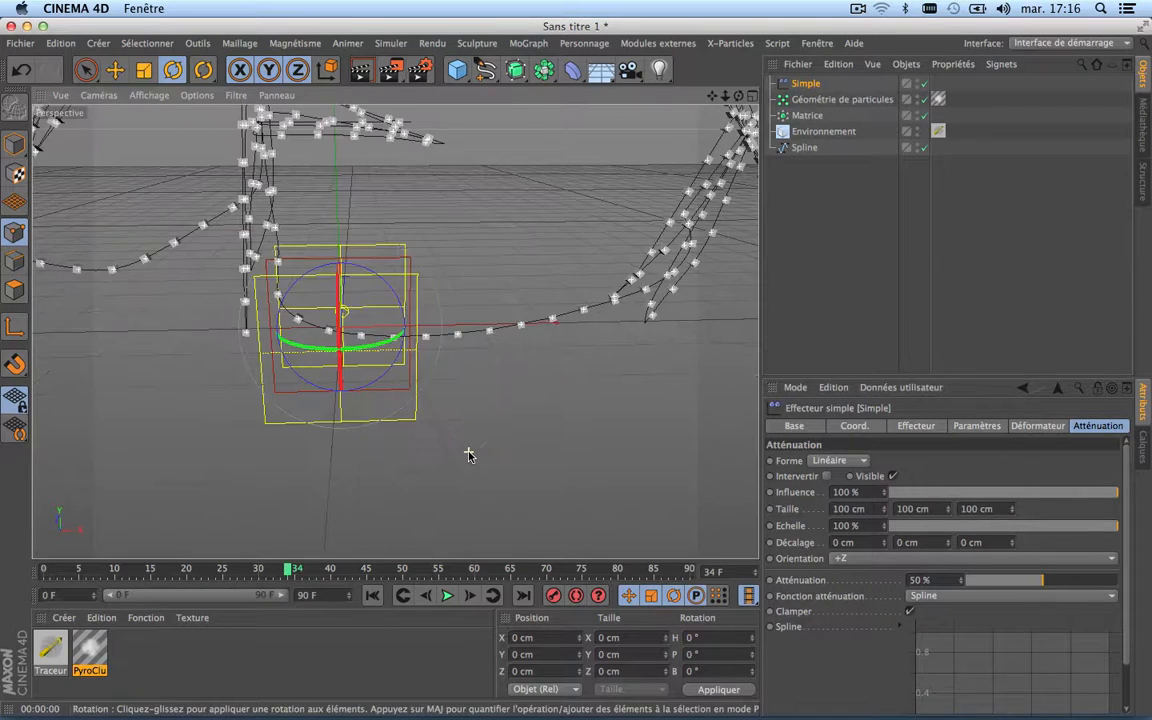
{"action": "scroll", "coordinate": [468, 456], "scroll_direction": "down", "scroll_amount": 6}
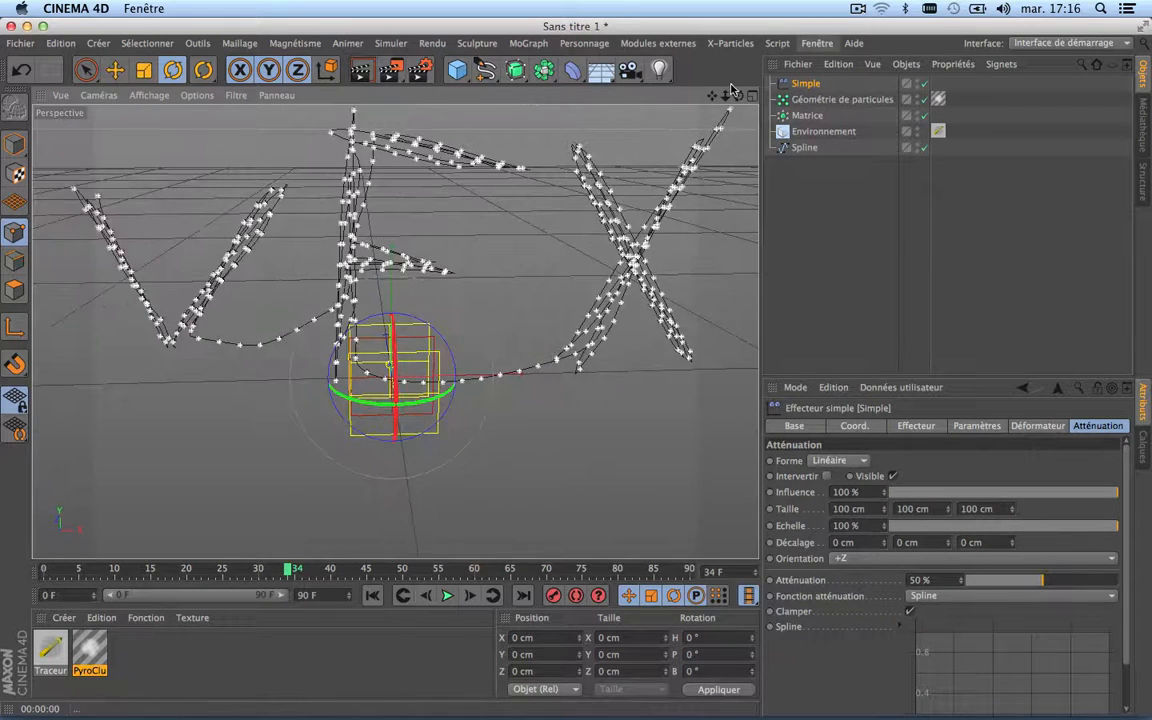
{"action": "left_click_drag", "start_coordinate": [712, 96], "coordinate": [668, 96]}
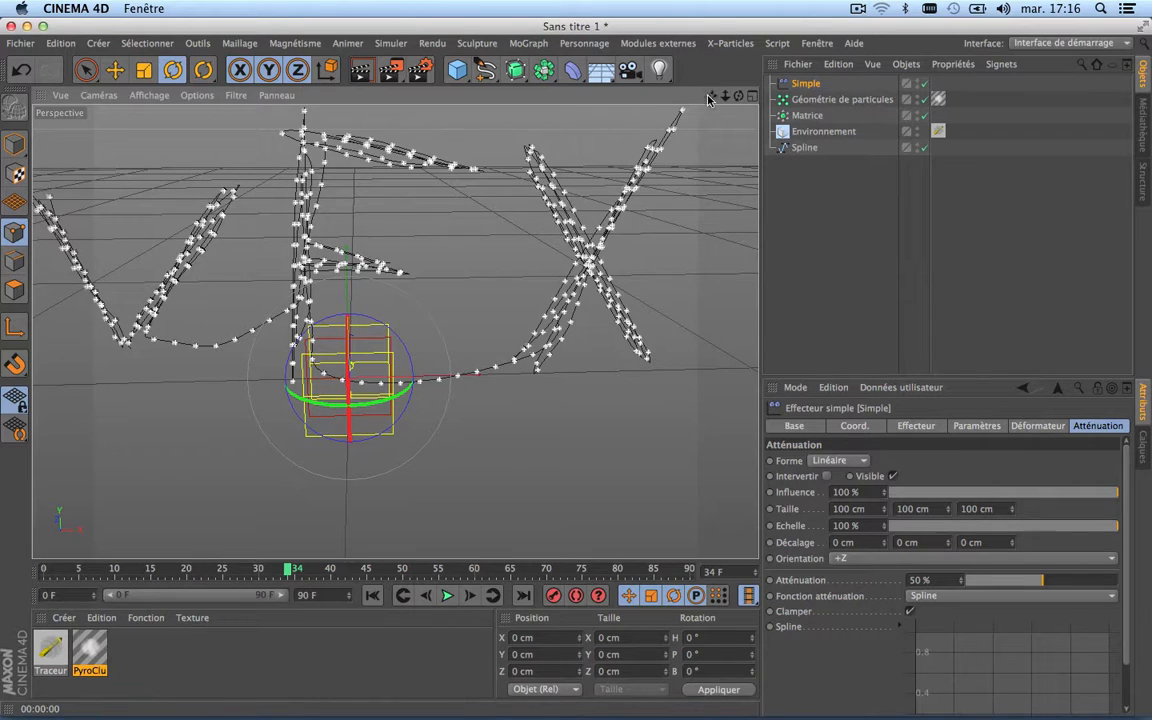
{"action": "left_click_drag", "start_coordinate": [711, 96], "coordinate": [721, 97]}
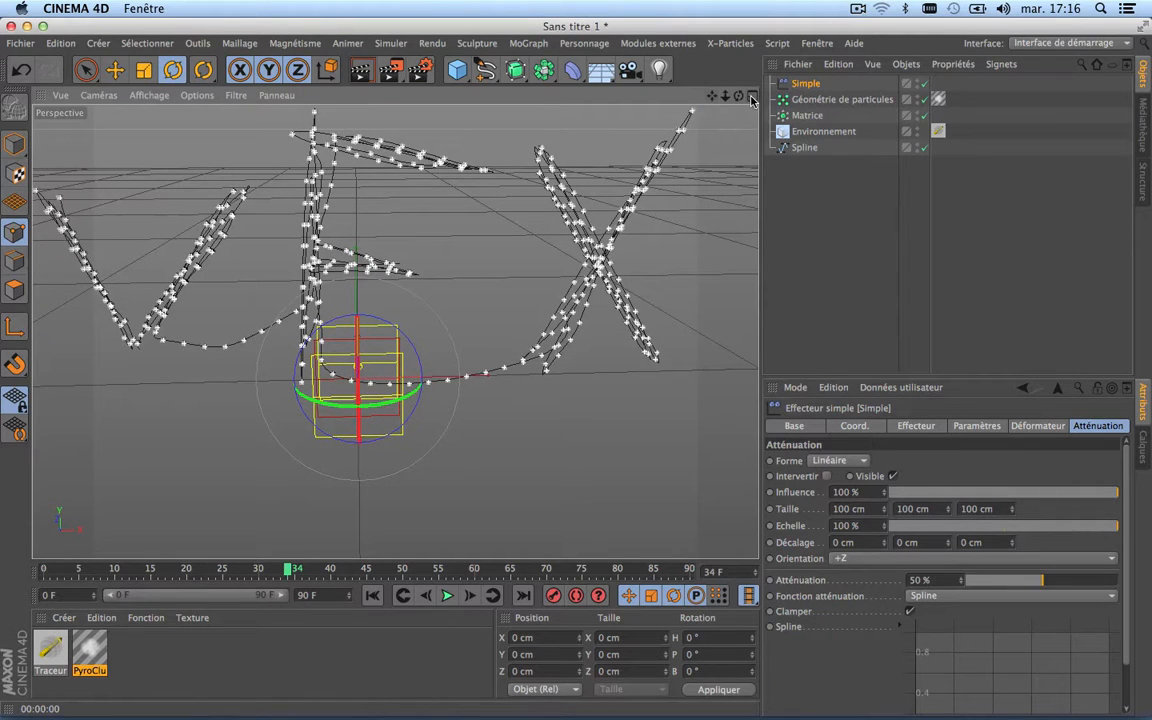
{"action": "left_click", "coordinate": [751, 96]}
{"action": "left_click", "coordinate": [751, 96]}
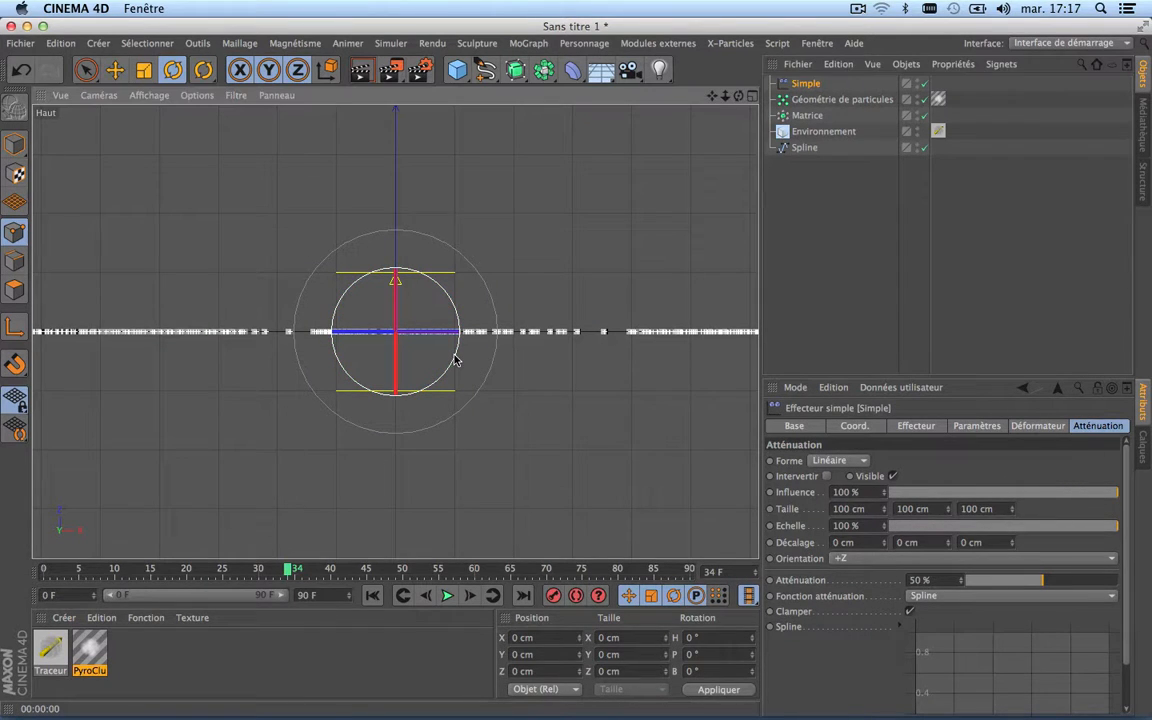
{"action": "left_click_drag", "start_coordinate": [455, 360], "coordinate": [360, 434]}
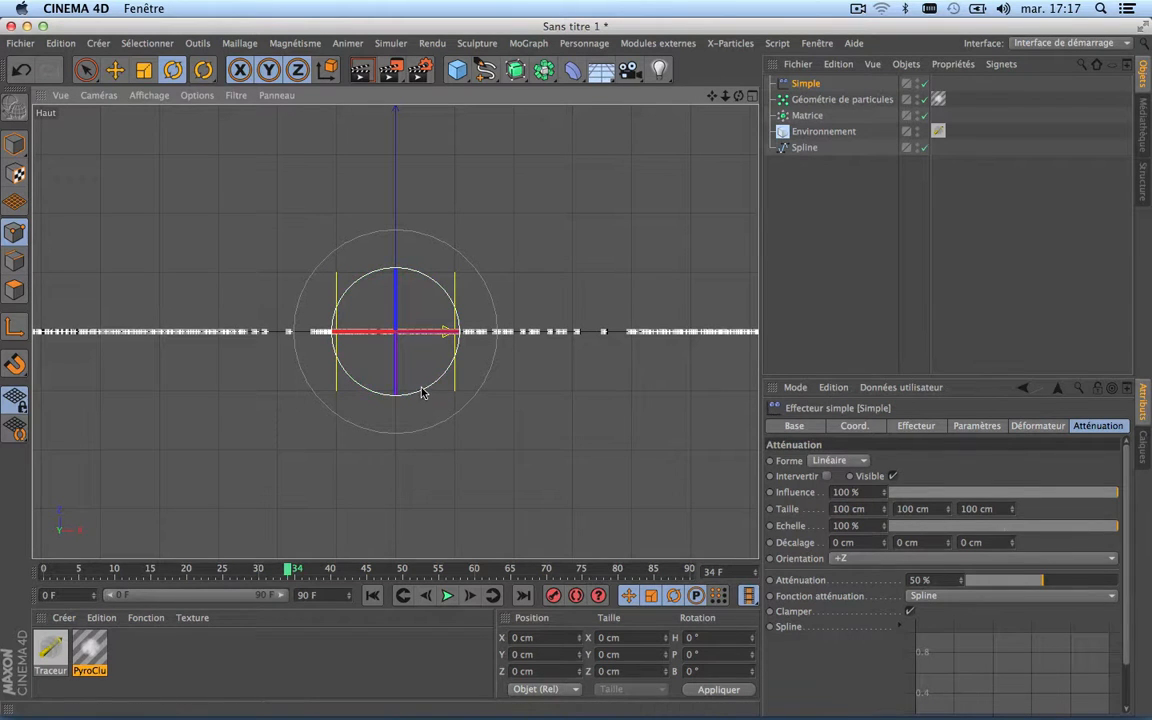
{"action": "left_click", "coordinate": [753, 96]}
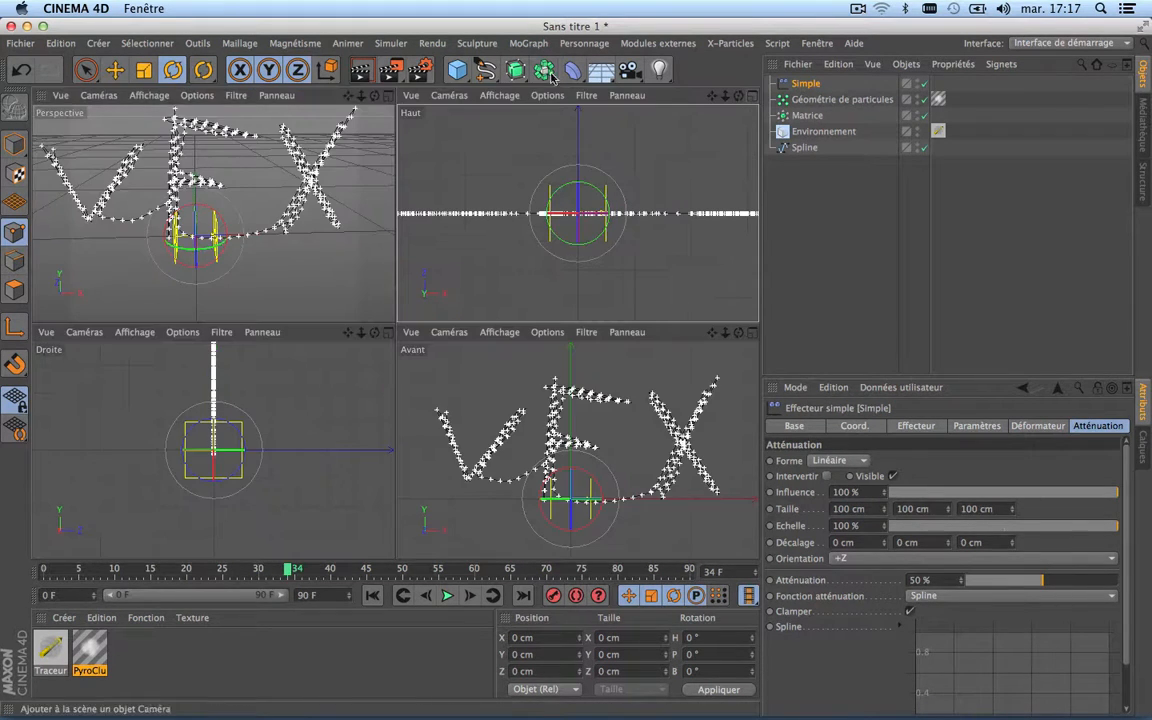
{"action": "left_click", "coordinate": [386, 96]}
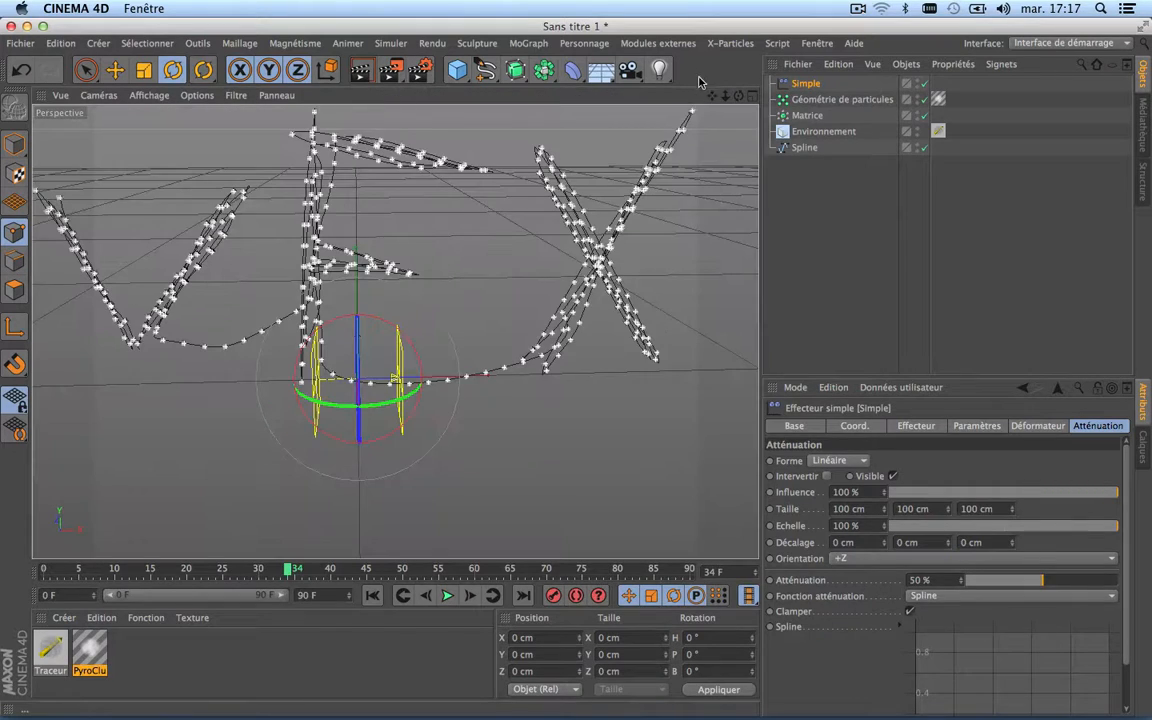
{"action": "left_click_drag", "start_coordinate": [397, 377], "coordinate": [415, 313], "text": "alt"}
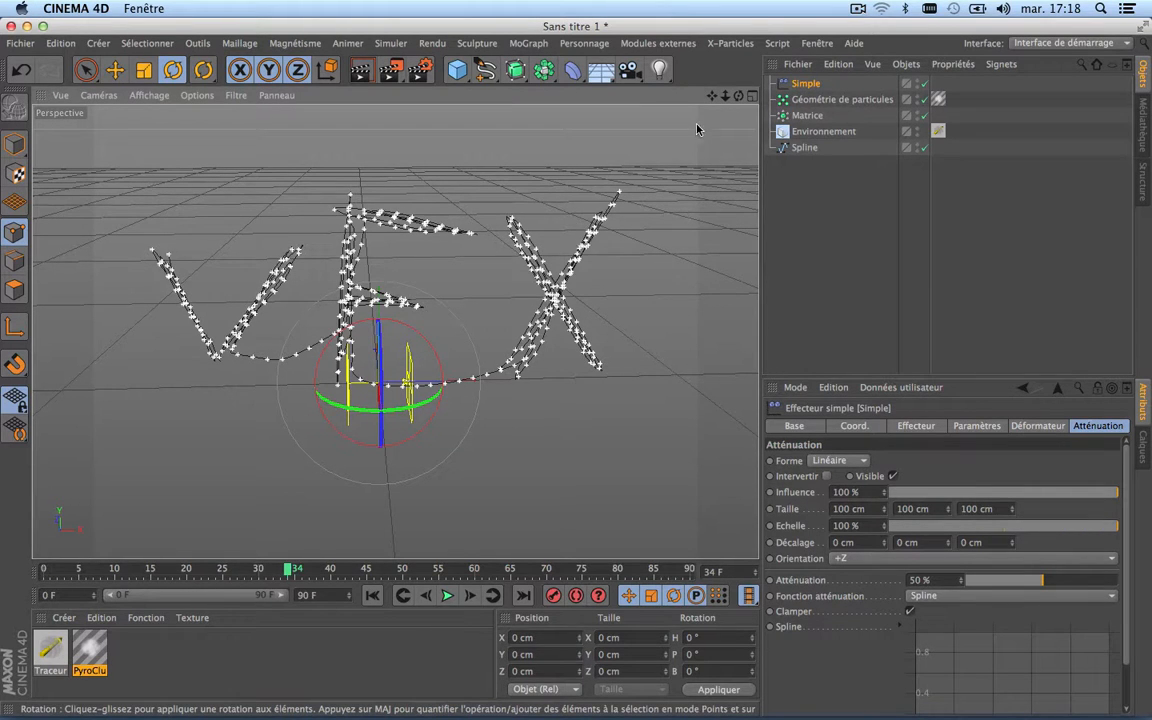
{"action": "scroll", "coordinate": [387, 359], "scroll_direction": "down", "scroll_amount": 3}
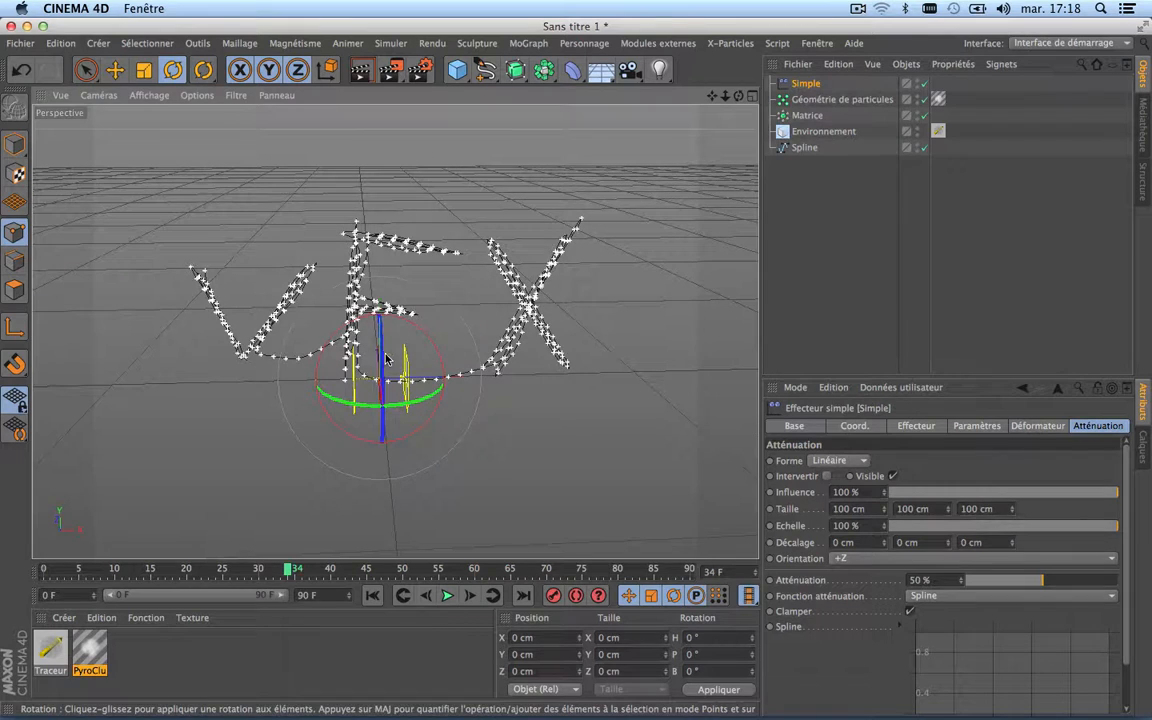
Step: Enable a uniform Echelle transformation of -1 in the Simple effector's parameters
{"action": "scroll", "coordinate": [387, 359], "scroll_direction": "up", "scroll_amount": 3}
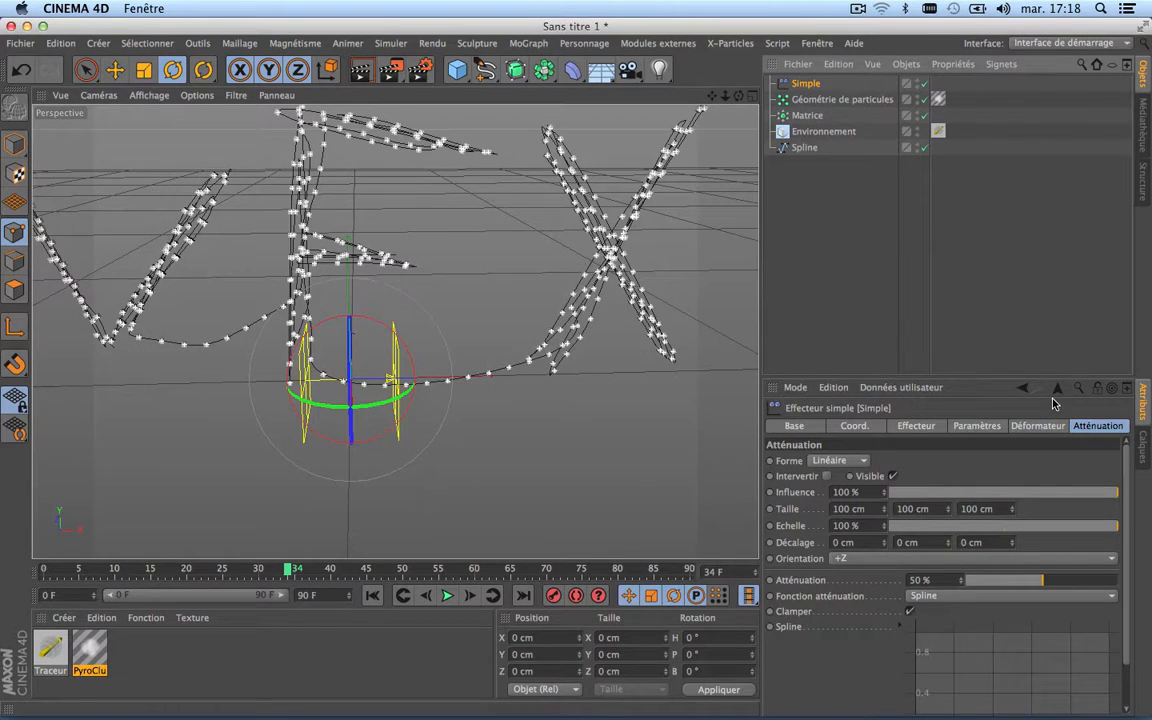
{"action": "left_click", "coordinate": [917, 427]}
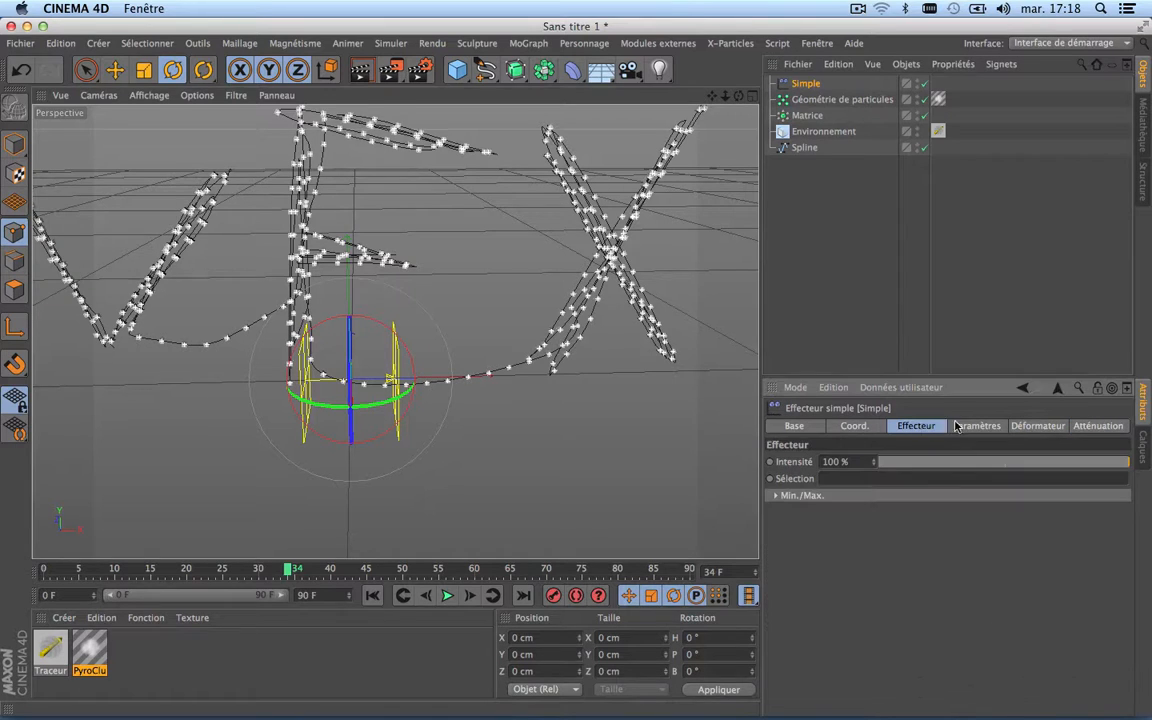
{"action": "left_click", "coordinate": [966, 427]}
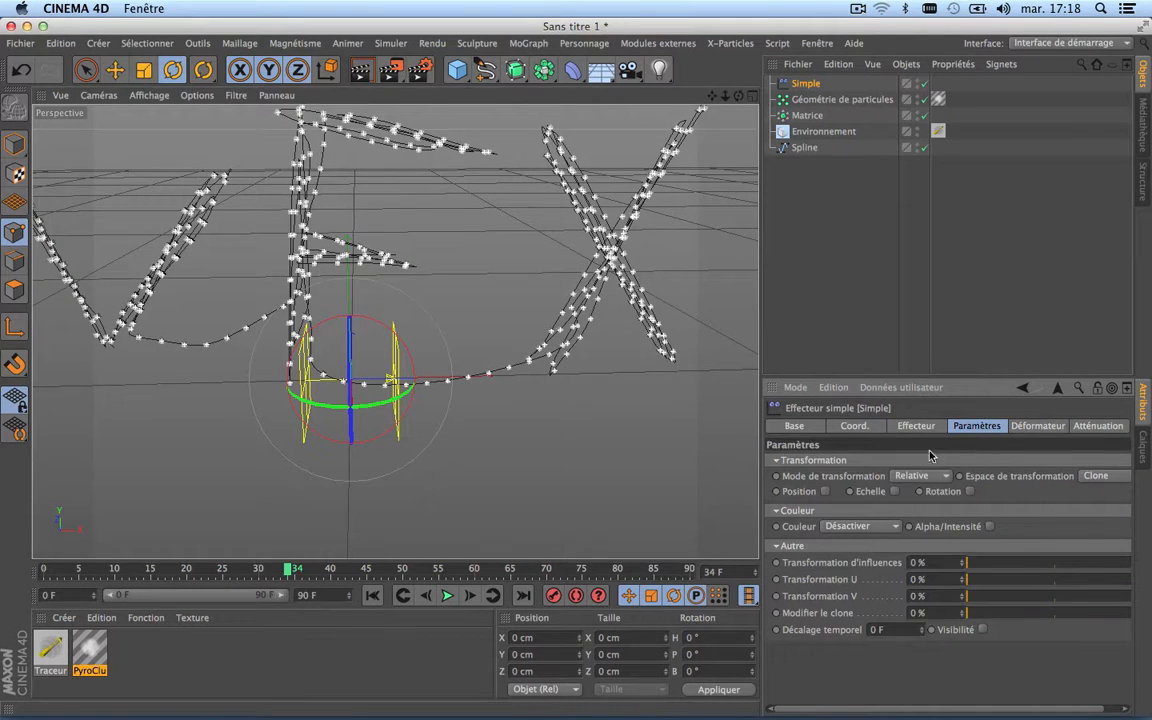
{"action": "left_click", "coordinate": [895, 491]}
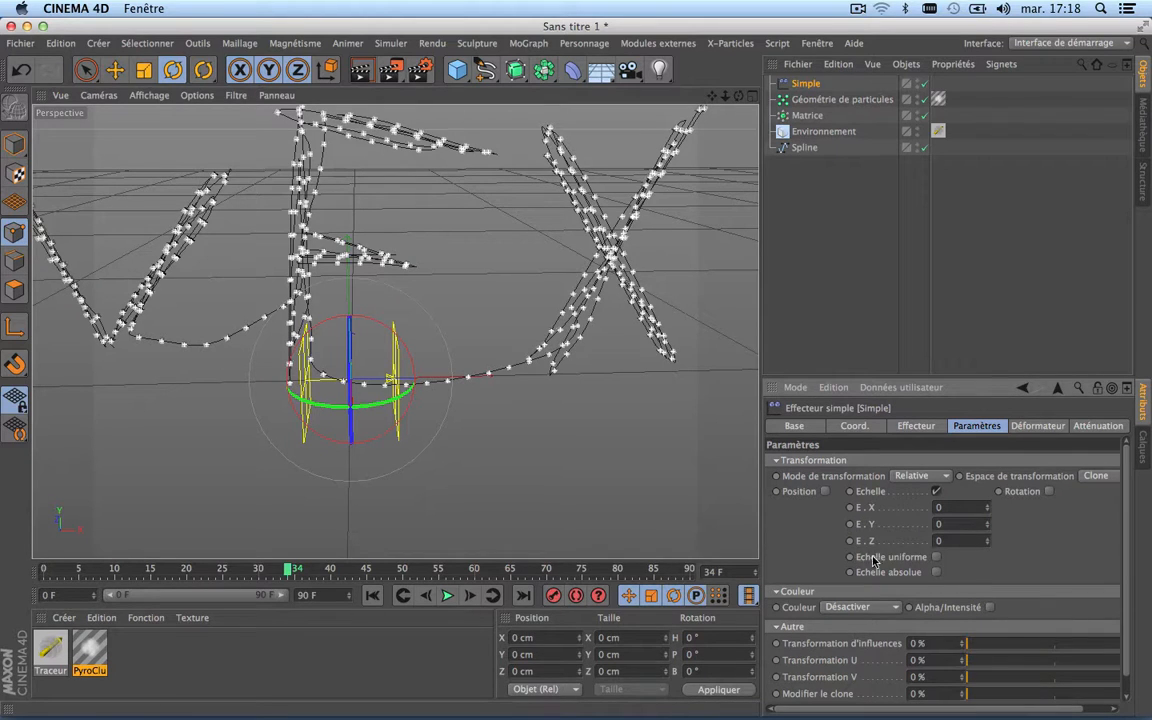
{"action": "left_click", "coordinate": [937, 557]}
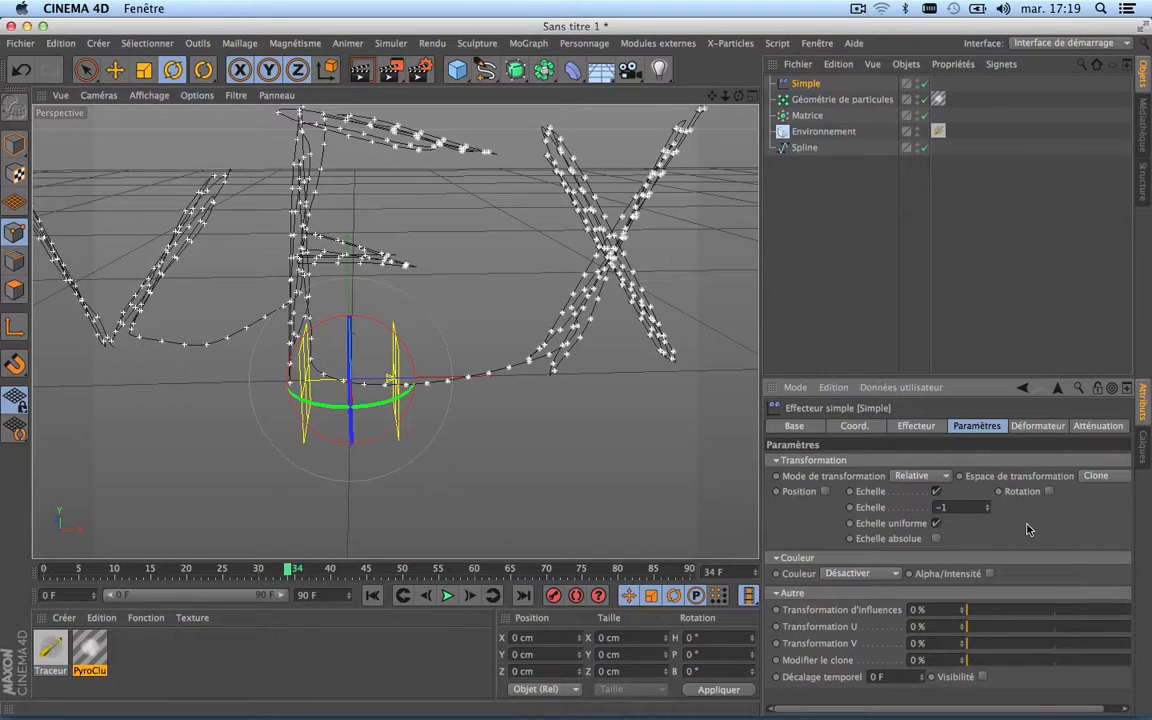
{"action": "scroll", "coordinate": [246, 242], "scroll_direction": "down", "scroll_amount": 5}
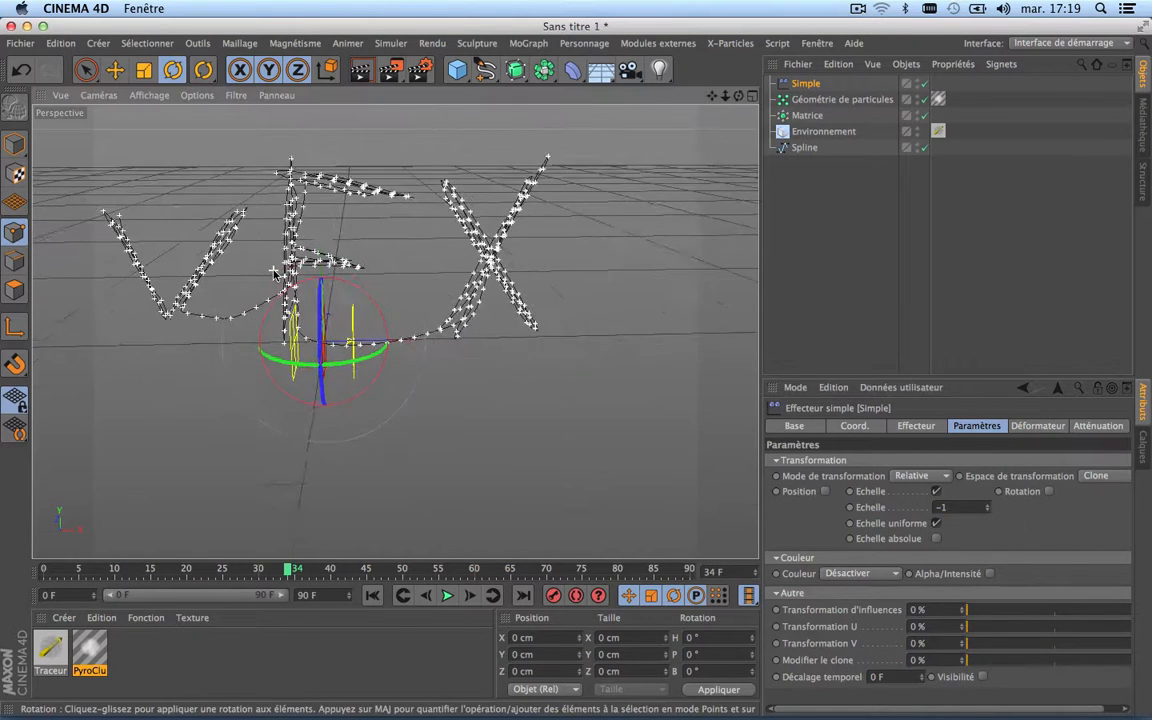
{"action": "scroll", "coordinate": [275, 273], "scroll_direction": "up", "scroll_amount": 1}
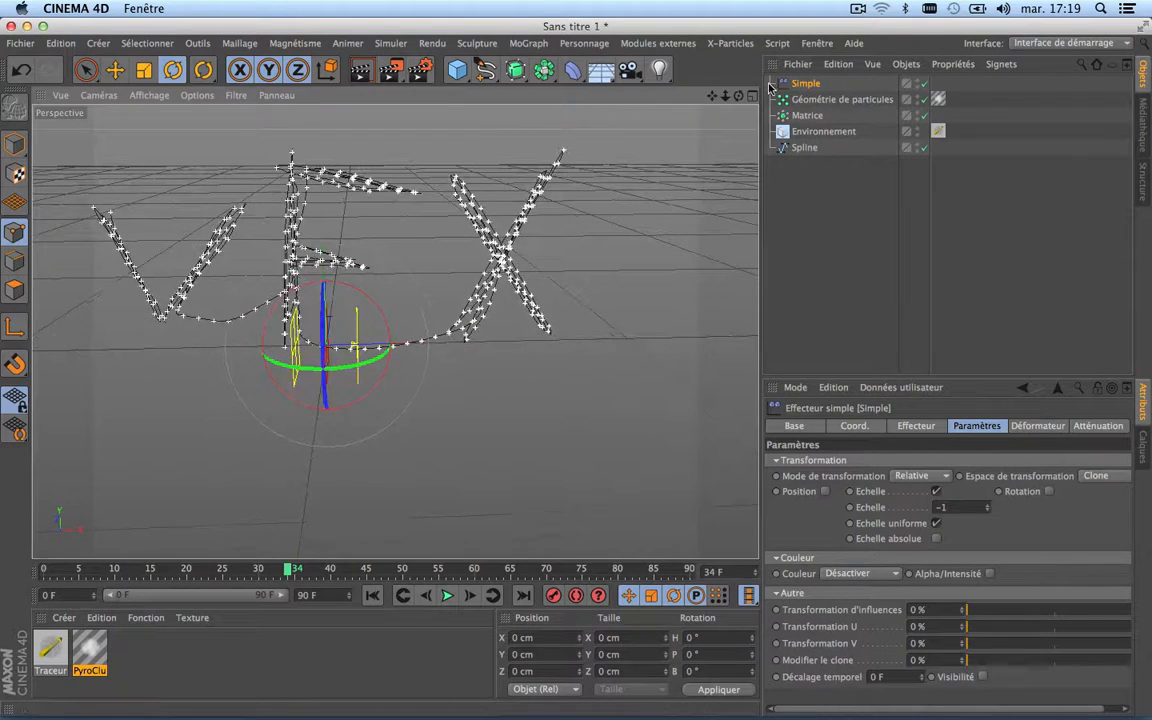
{"action": "left_click_drag", "start_coordinate": [713, 94], "coordinate": [802, 152]}
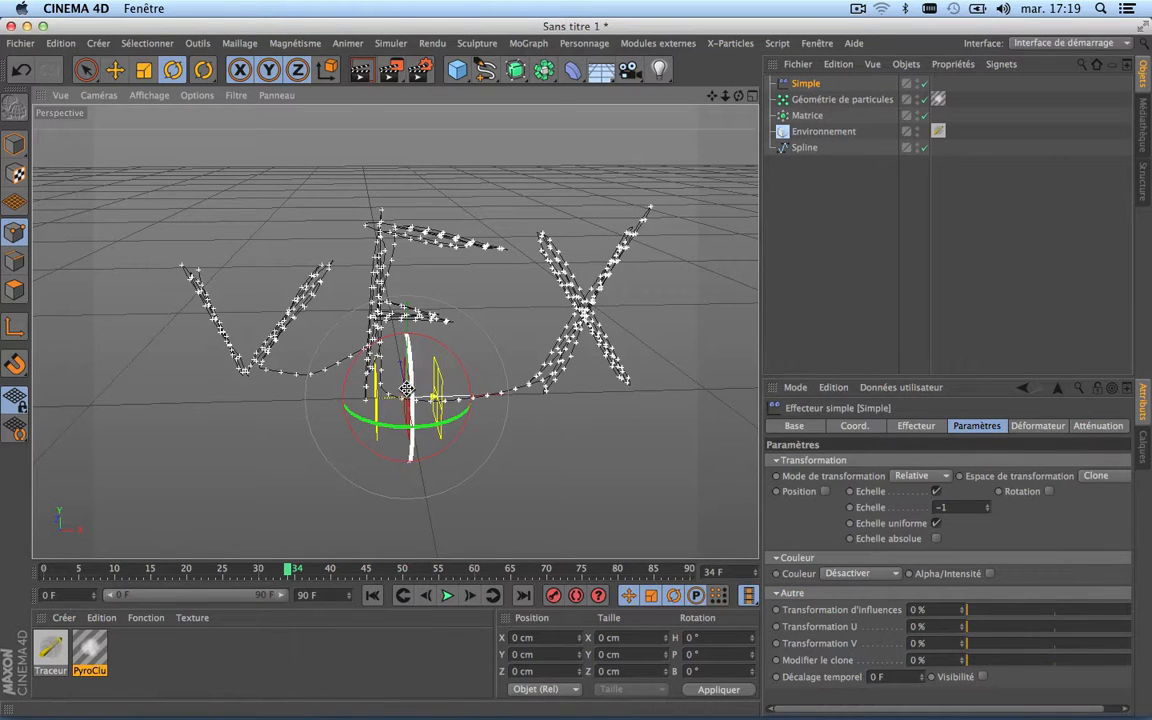
{"action": "scroll", "coordinate": [406, 388], "scroll_direction": "up", "scroll_amount": 9}
{"action": "scroll", "coordinate": [406, 388], "scroll_direction": "down", "scroll_amount": 8}
{"action": "scroll", "coordinate": [406, 388], "scroll_direction": "down", "scroll_amount": 3}
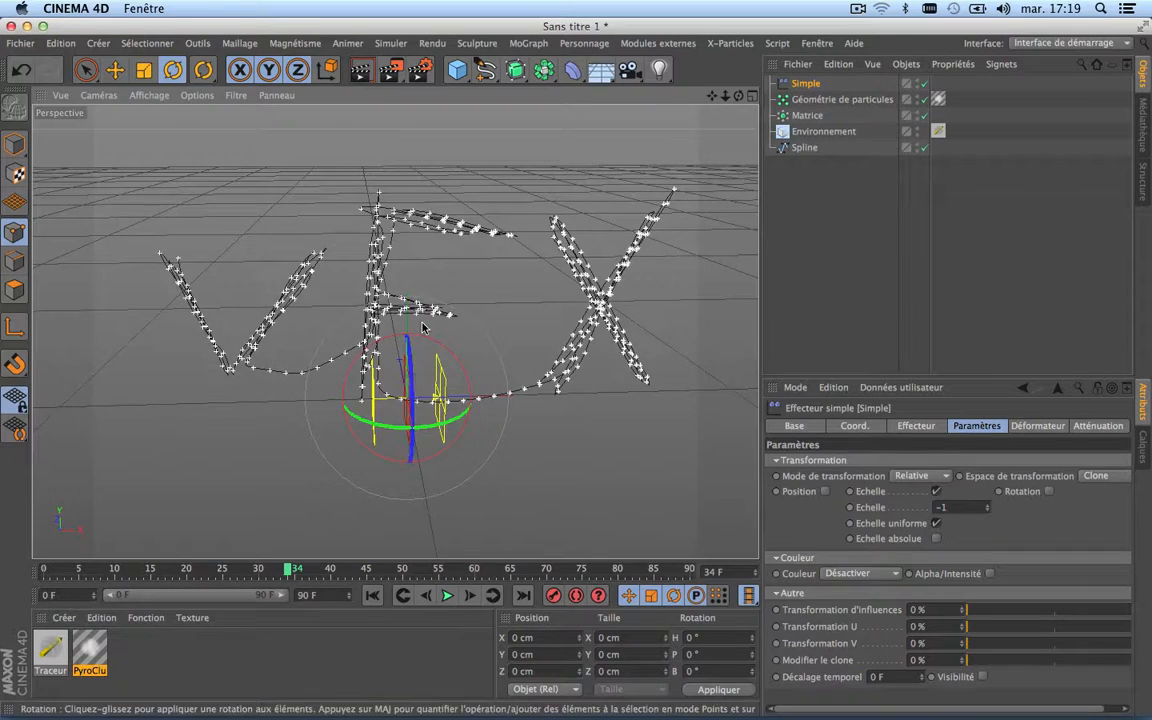
{"action": "scroll", "coordinate": [424, 321], "scroll_direction": "up", "scroll_amount": 5}
{"action": "scroll", "coordinate": [422, 325], "scroll_direction": "down", "scroll_amount": 6}
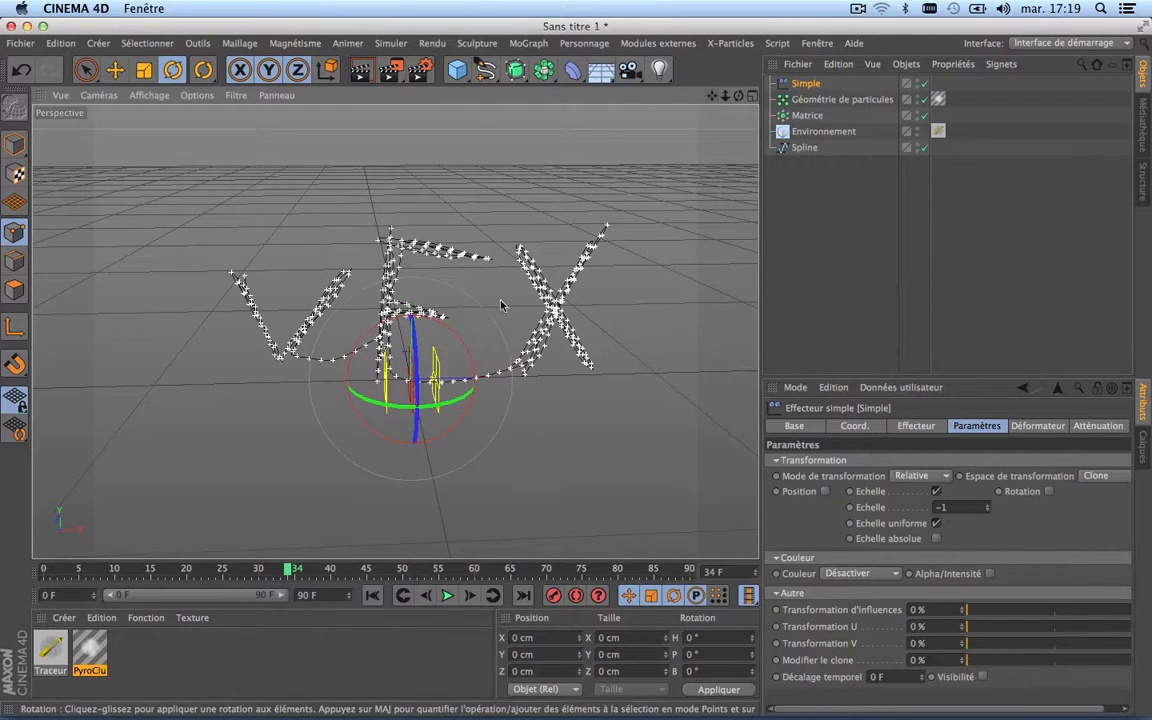
Step: In the PyroCluster material's Forme settings, enable Utiliser la matrice de transformation des particules and Aperçu dans la vue
{"action": "left_click", "coordinate": [115, 69]}
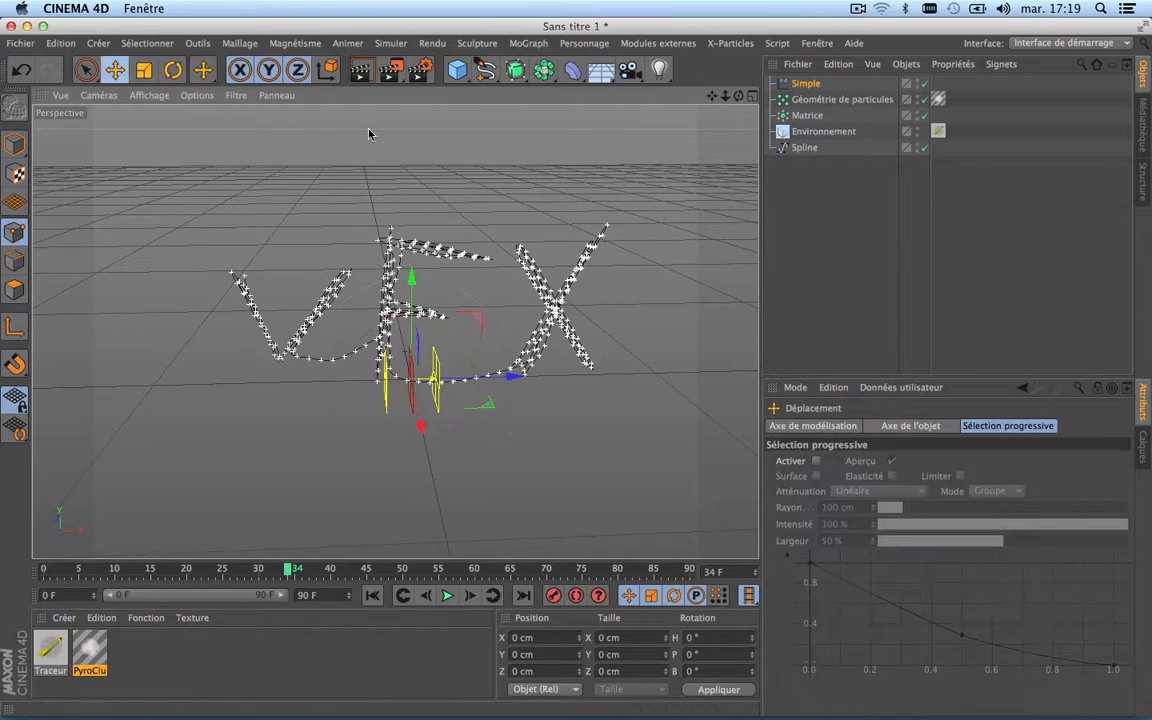
{"action": "left_click", "coordinate": [940, 101]}
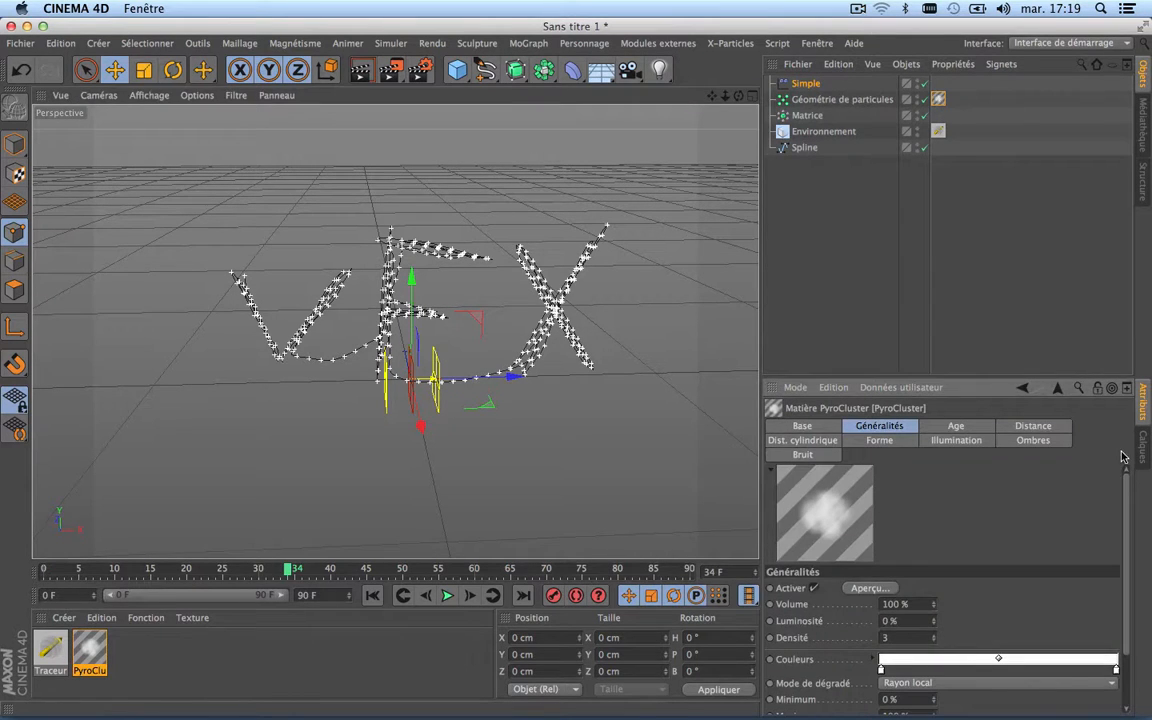
{"action": "scroll", "coordinate": [1126, 490], "scroll_direction": "down", "scroll_amount": 3}
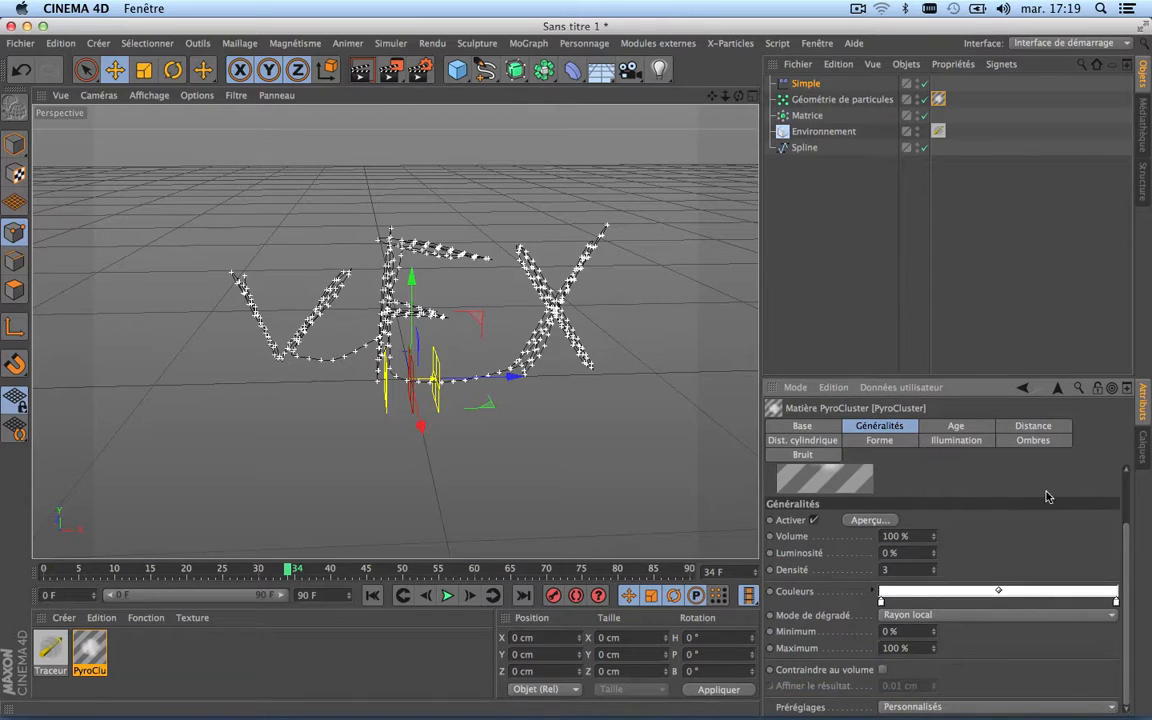
{"action": "left_click", "coordinate": [885, 441]}
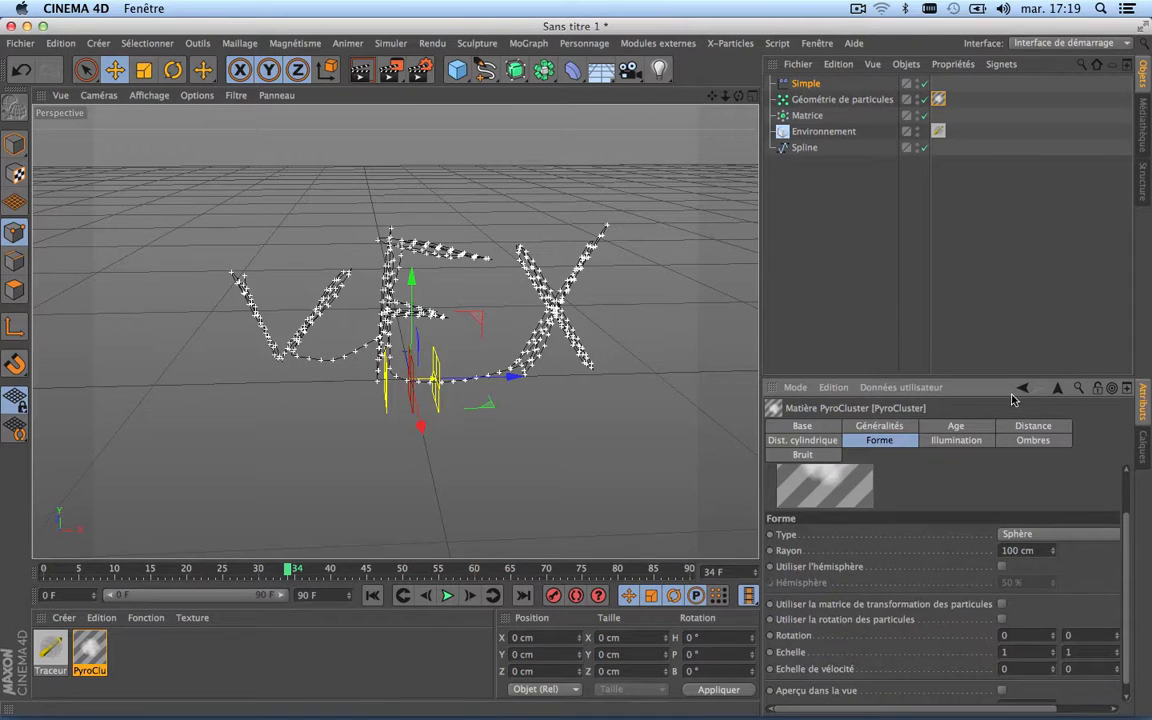
{"action": "left_click_drag", "start_coordinate": [995, 378], "coordinate": [987, 222]}
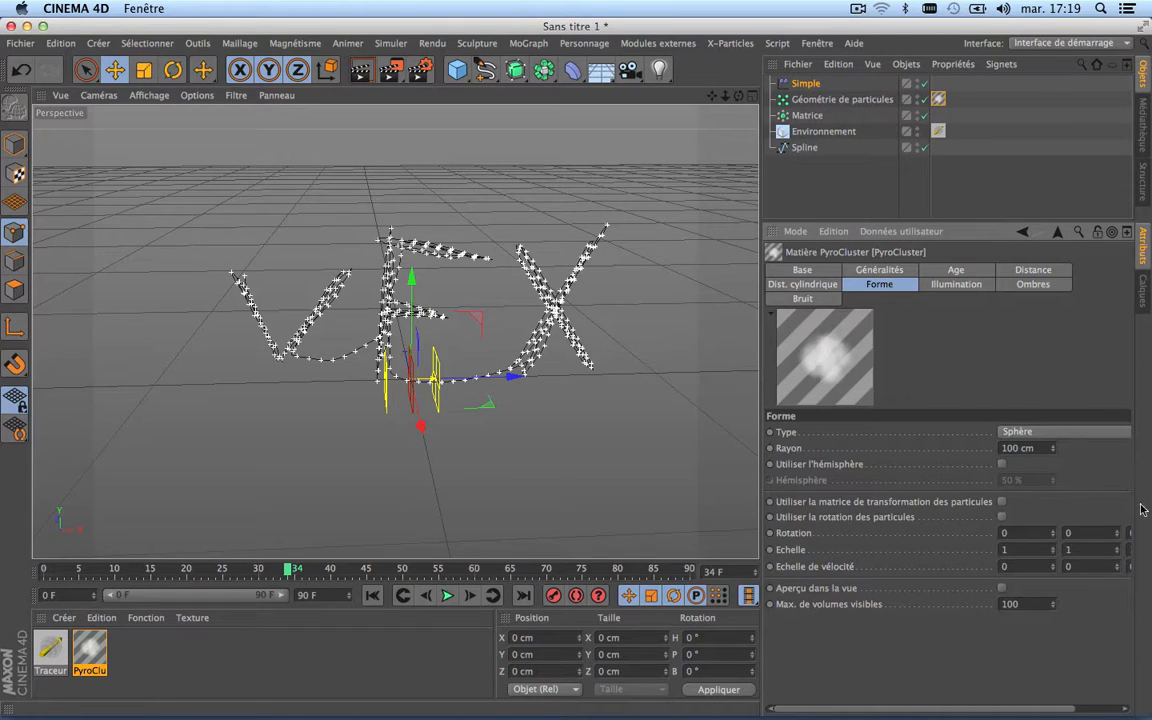
{"action": "left_click_drag", "start_coordinate": [1068, 709], "coordinate": [1010, 714]}
{"action": "left_click", "coordinate": [1002, 589]}
Step: Try moving the Simple effector a short way along the lettering and undo the move
{"action": "scroll", "coordinate": [305, 340], "scroll_direction": "up", "scroll_amount": 5}
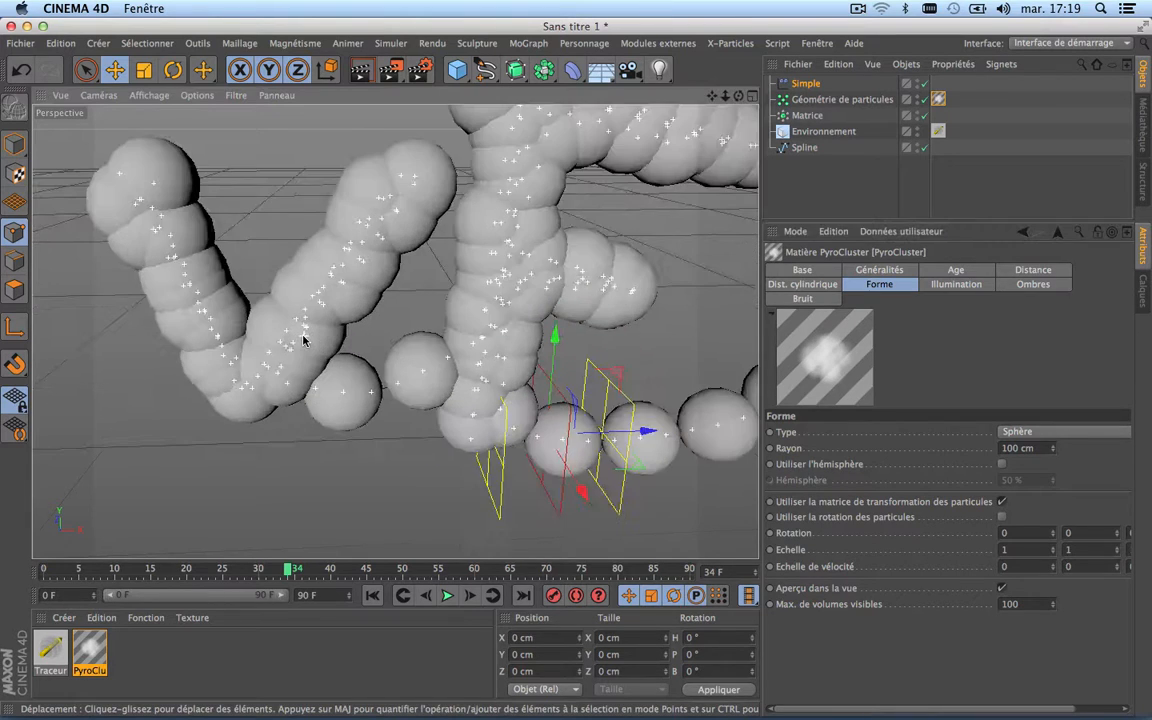
{"action": "scroll", "coordinate": [305, 340], "scroll_direction": "down", "scroll_amount": 2}
{"action": "scroll", "coordinate": [490, 321], "scroll_direction": "down", "scroll_amount": 3}
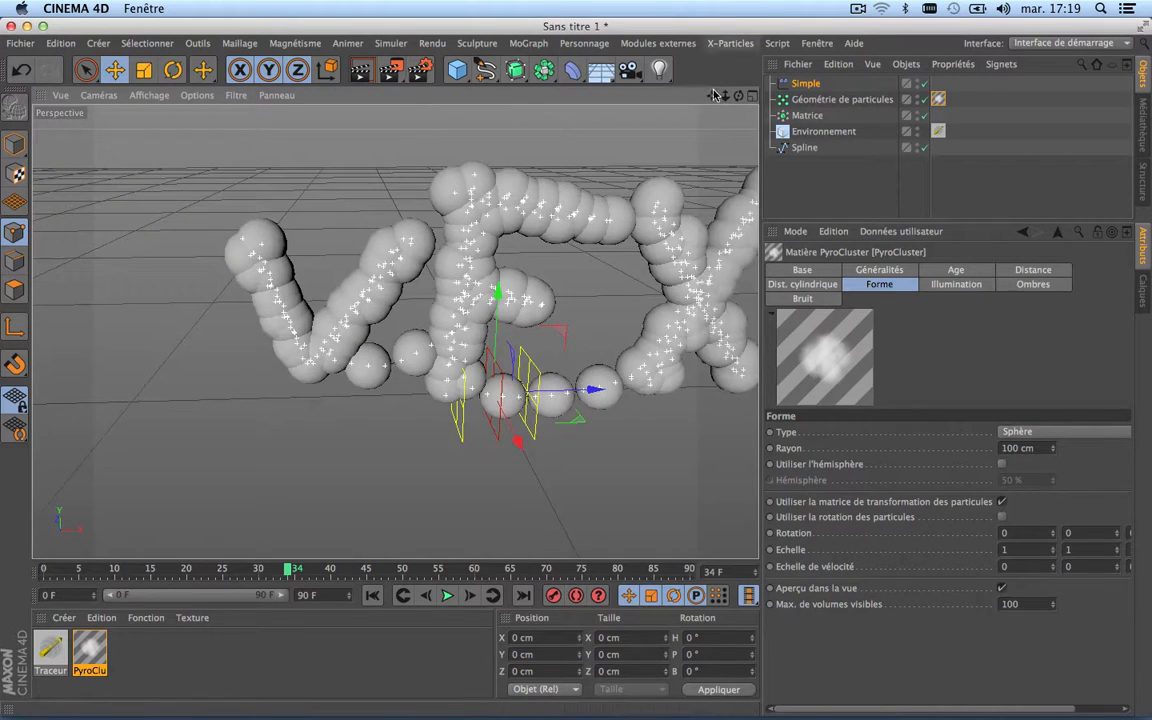
{"action": "left_click_drag", "start_coordinate": [711, 97], "coordinate": [606, 111]}
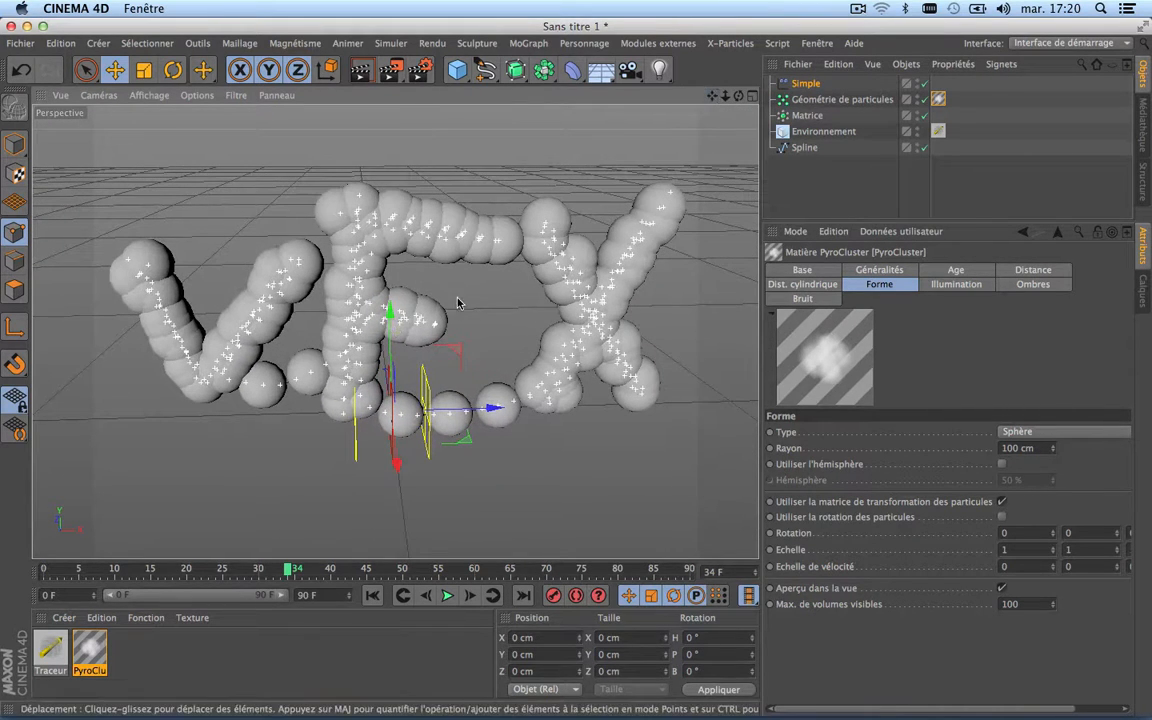
{"action": "left_click_drag", "start_coordinate": [493, 404], "coordinate": [522, 369]}
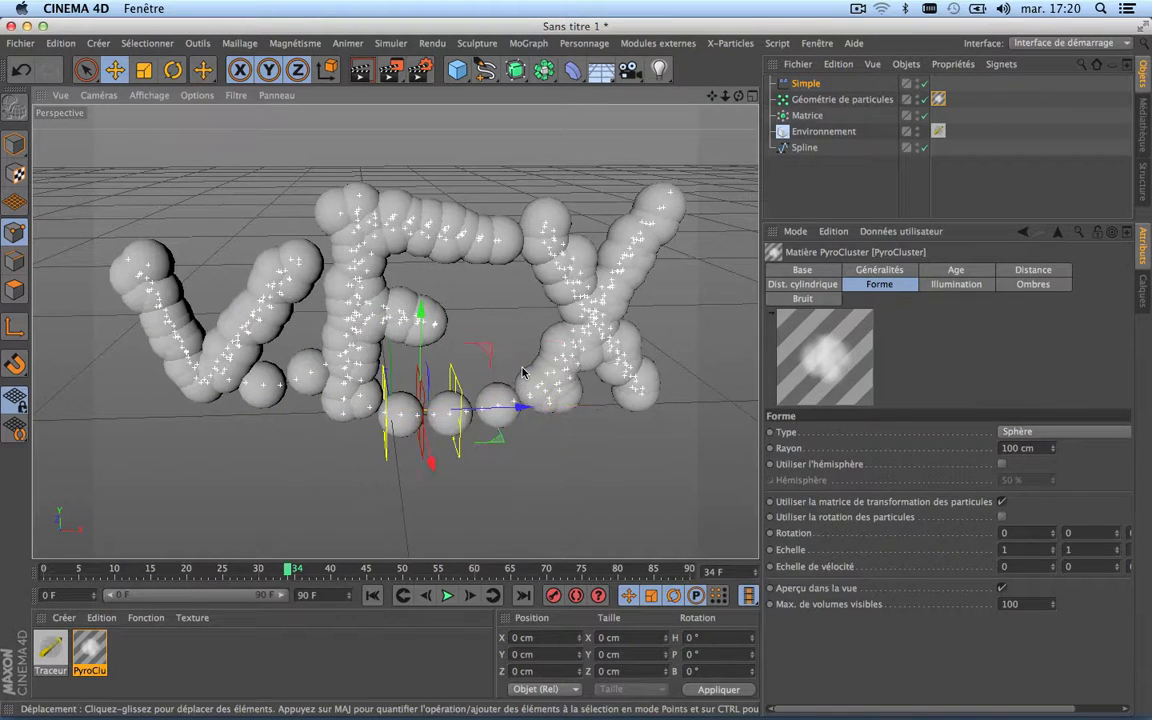
{"action": "key", "text": "super+z"}
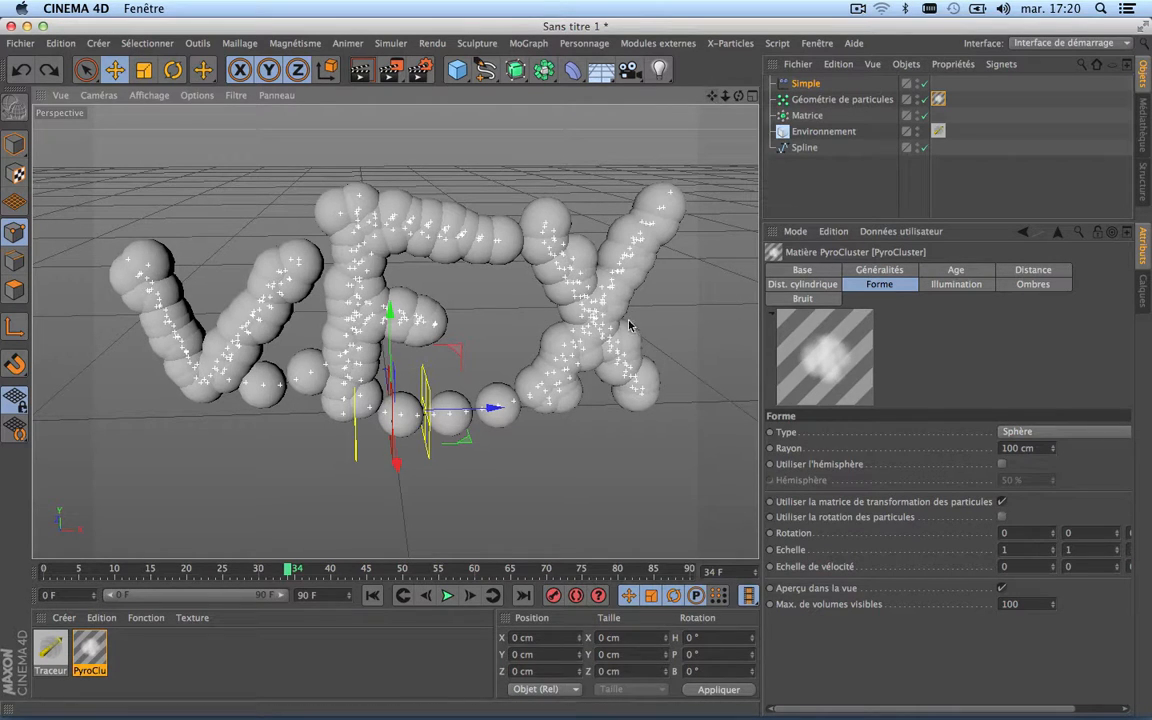
Step: Play the animation from the first frame to check the PyroCluster volumes along the lettering
{"action": "left_click", "coordinate": [373, 596]}
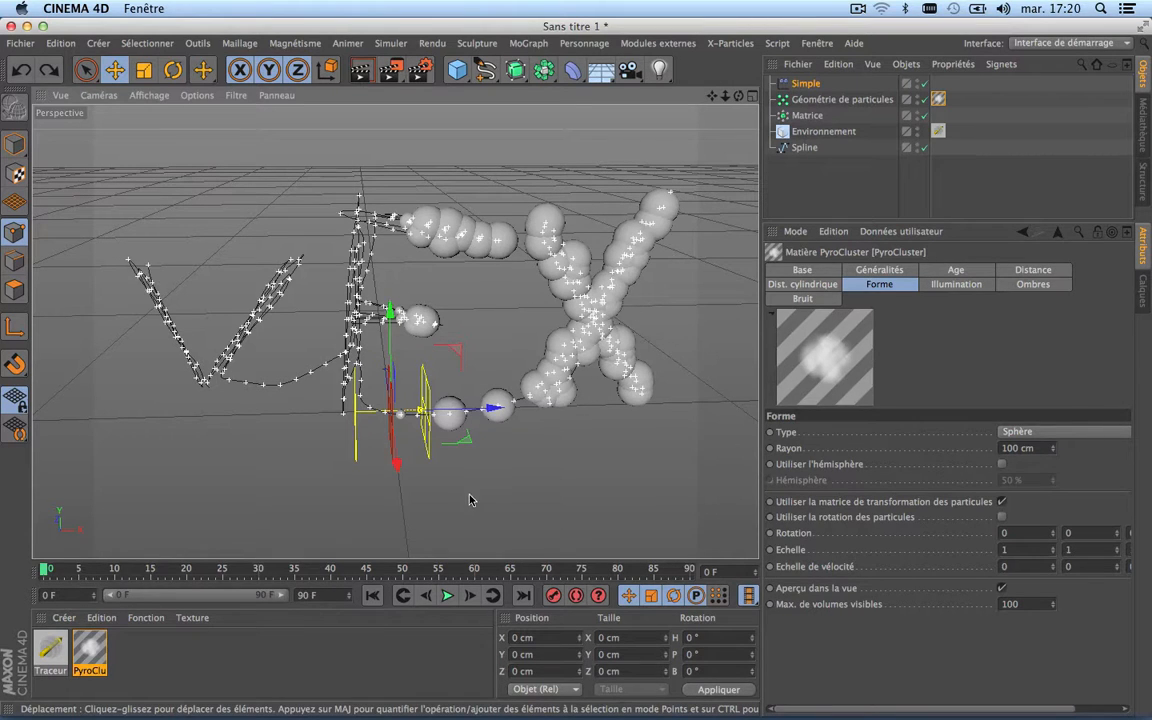
{"action": "left_click", "coordinate": [446, 595]}
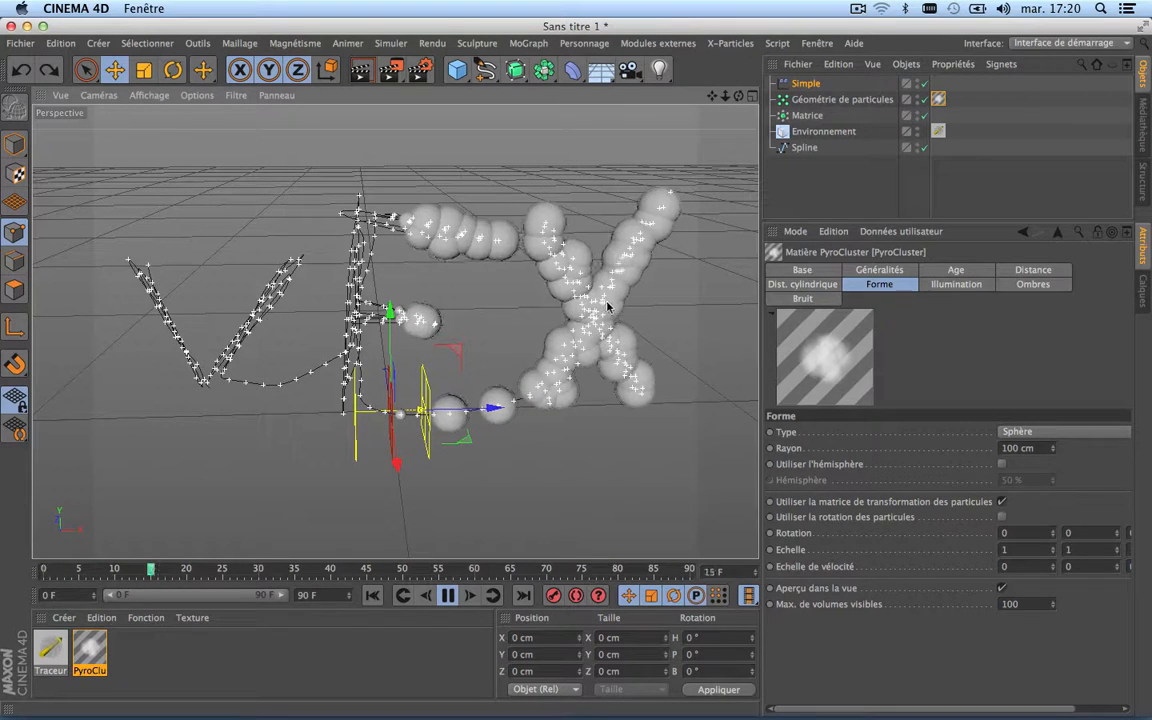
{"action": "left_click", "coordinate": [448, 596]}
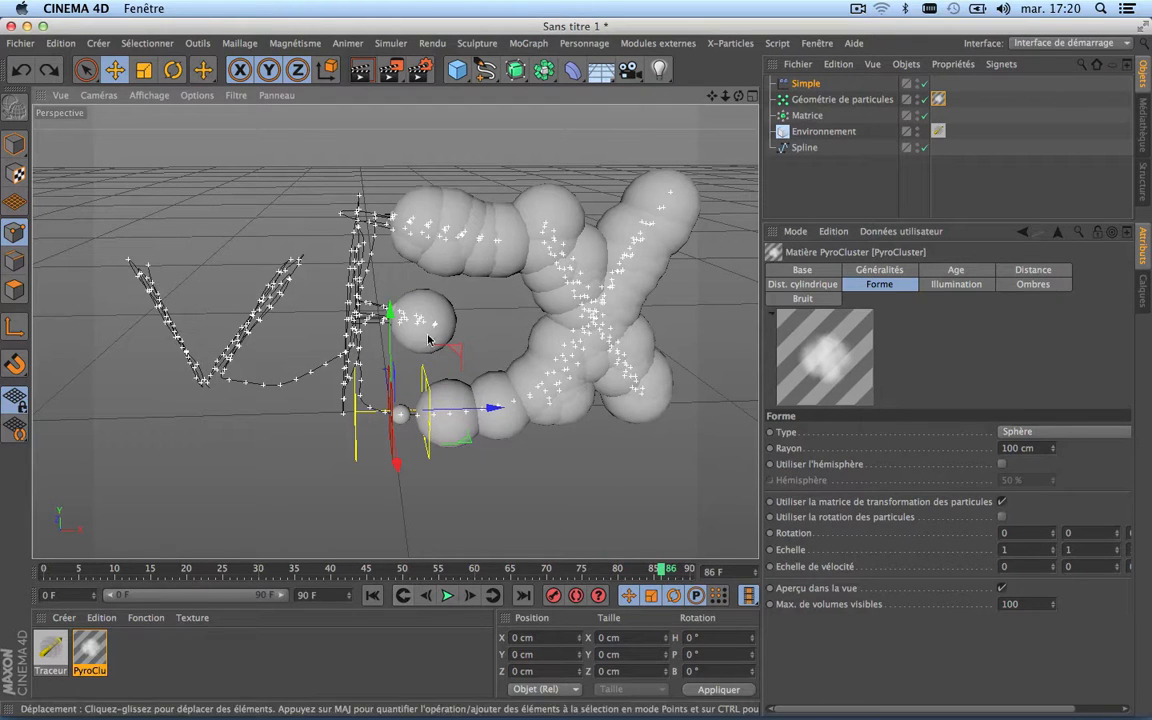
Step: Test the Simple effector below the V by replaying from frame 0, and return it to its original position
{"action": "left_click_drag", "start_coordinate": [489, 404], "coordinate": [305, 410]}
{"action": "left_click", "coordinate": [371, 598]}
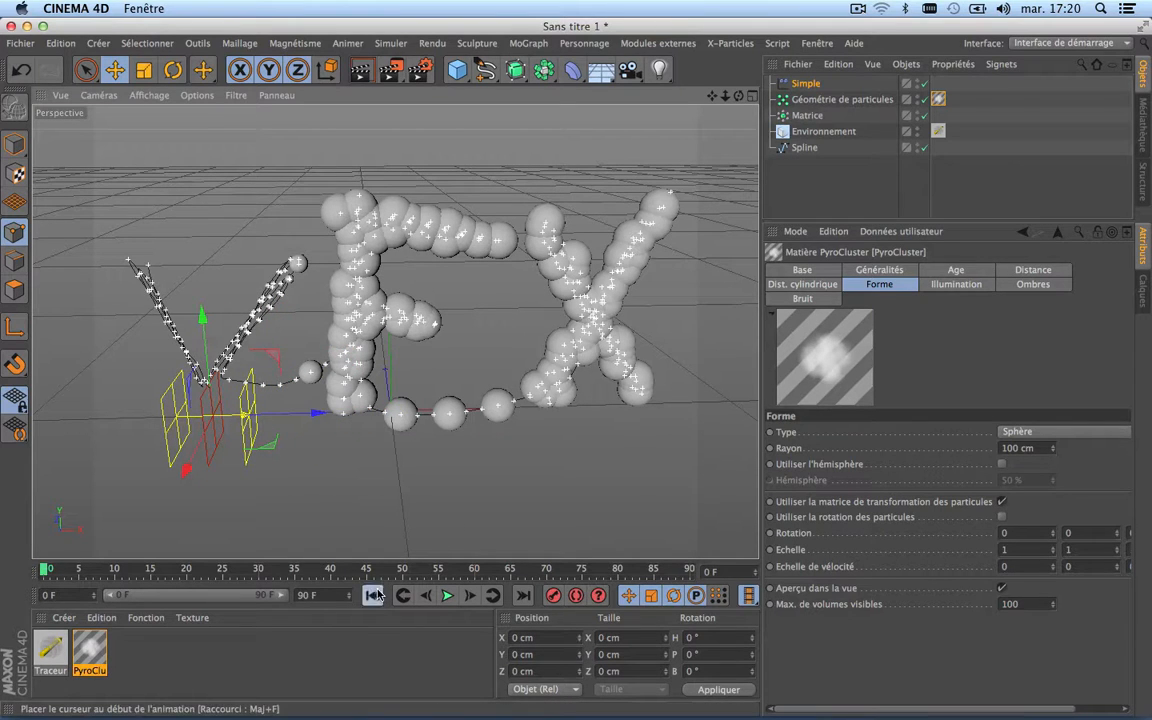
{"action": "left_click", "coordinate": [447, 596]}
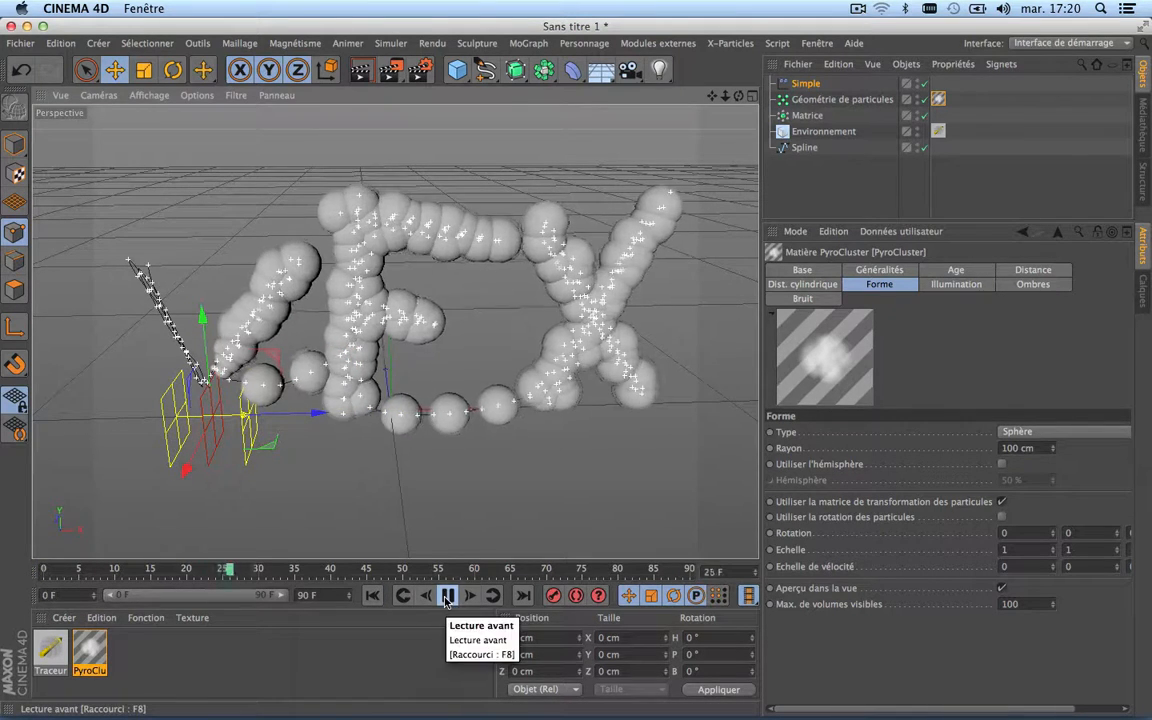
{"action": "left_click_drag", "start_coordinate": [290, 412], "coordinate": [474, 411]}
{"action": "left_click", "coordinate": [371, 596]}
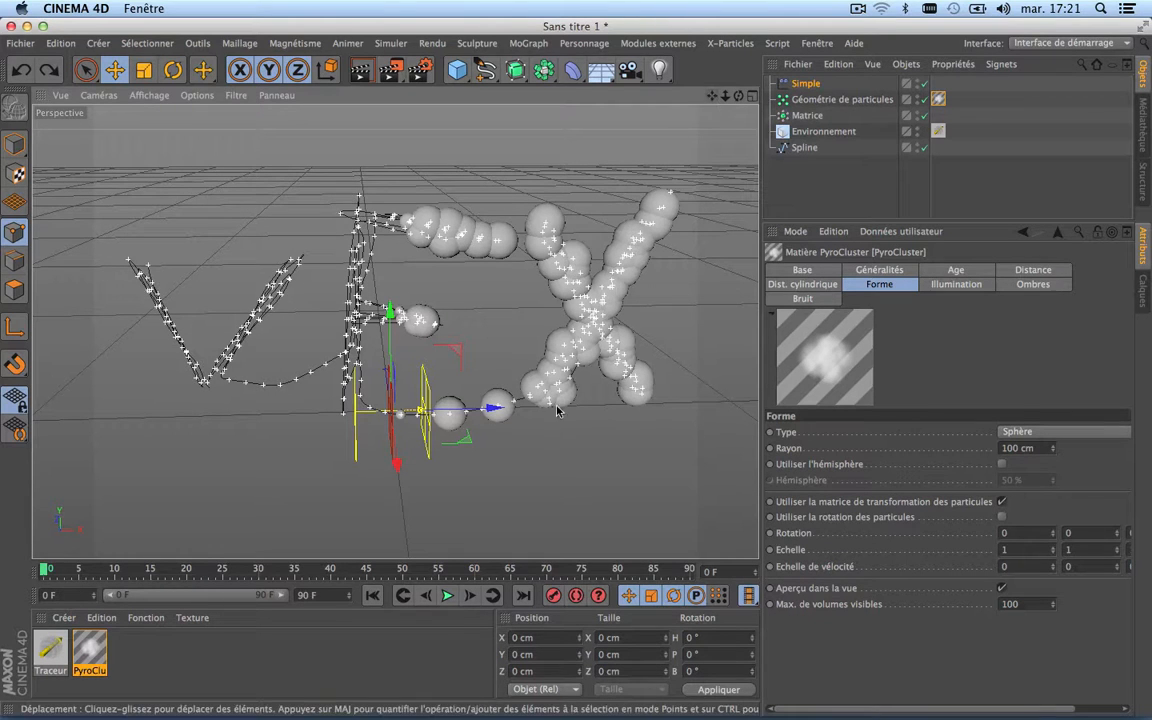
Step: Frame the whole lettering and render the active view to check the PyroCluster smoke
{"action": "left_click_drag", "start_coordinate": [712, 96], "coordinate": [763, 41]}
{"action": "scroll", "coordinate": [467, 322], "scroll_direction": "down", "scroll_amount": 3}
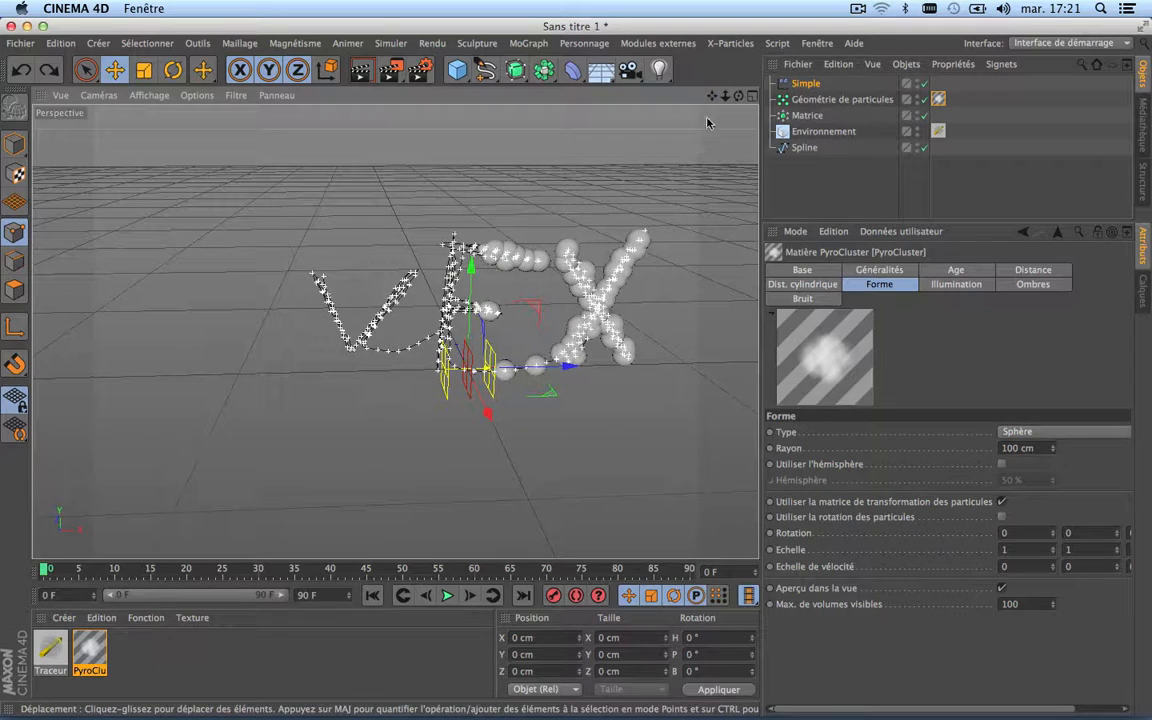
{"action": "left_click_drag", "start_coordinate": [740, 96], "coordinate": [605, 110]}
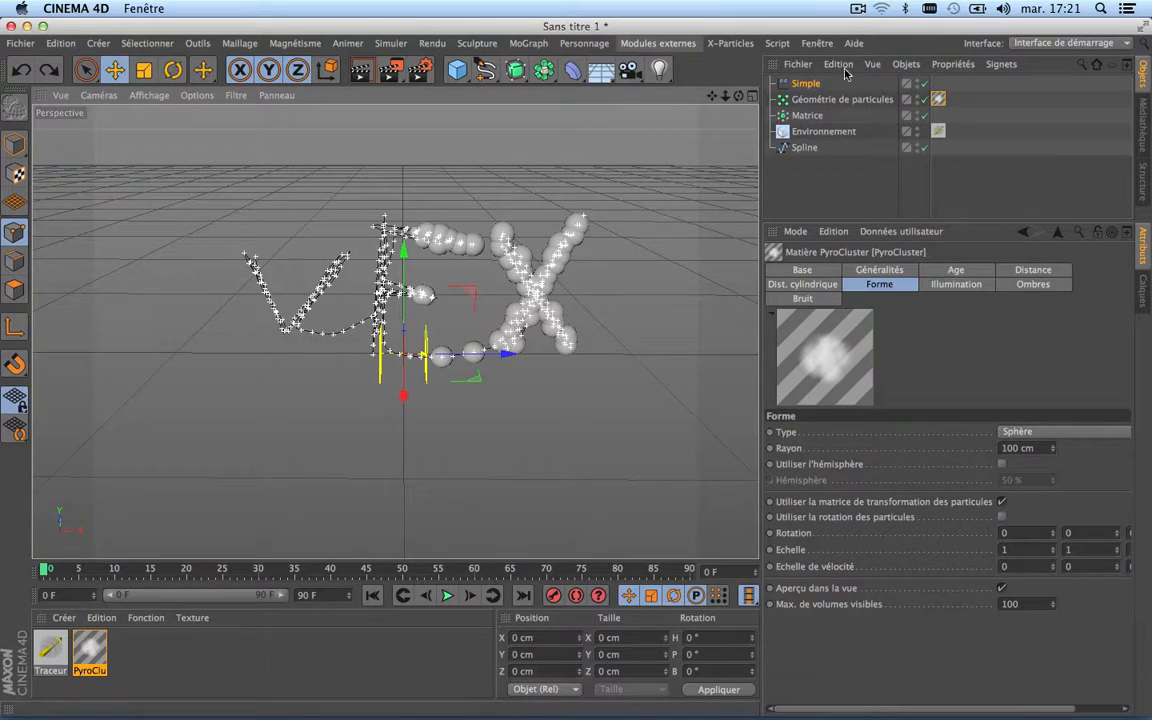
{"action": "scroll", "coordinate": [436, 233], "scroll_direction": "up", "scroll_amount": 2}
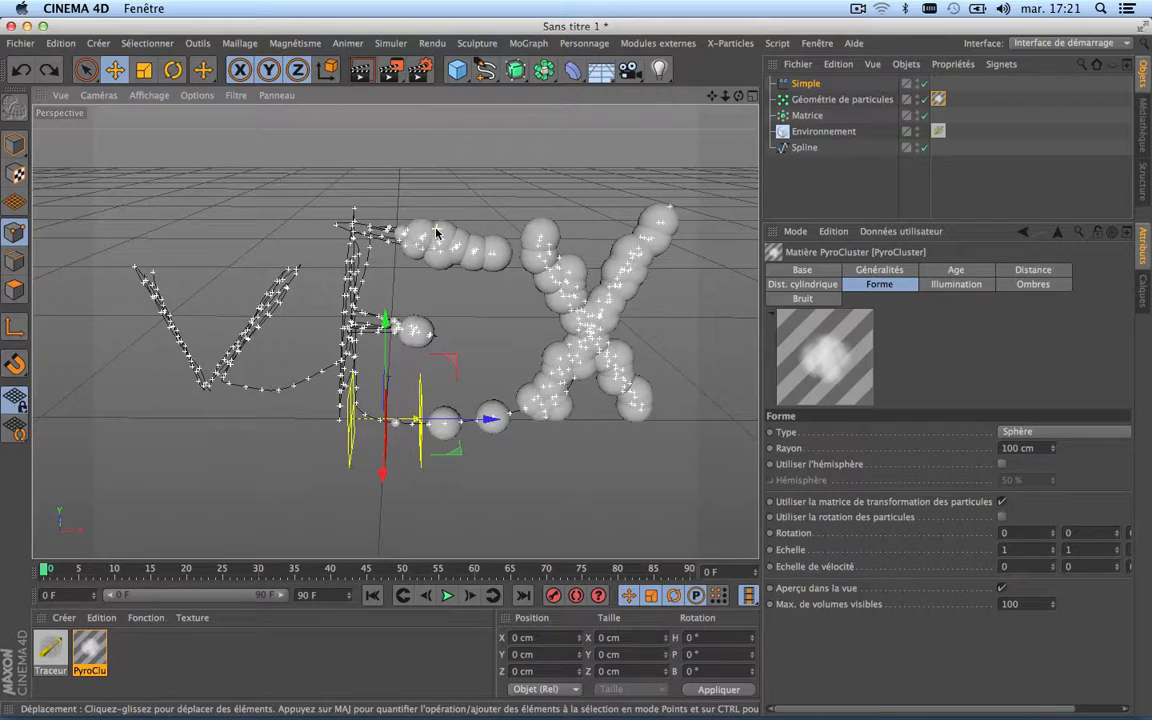
{"action": "left_click", "coordinate": [361, 69]}
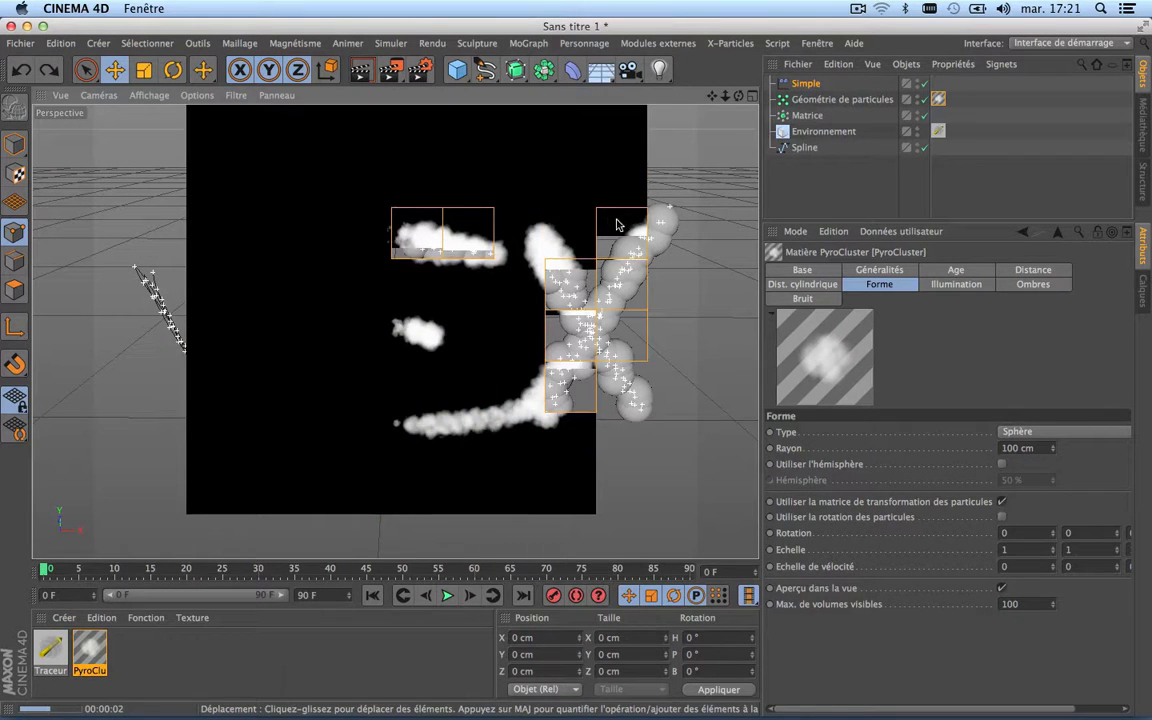
Step: Move the Simple effector to about -1027 cm in X, before the V, and keyframe its Position X at frame 0
{"action": "scroll", "coordinate": [400, 322], "scroll_direction": "down", "scroll_amount": 5}
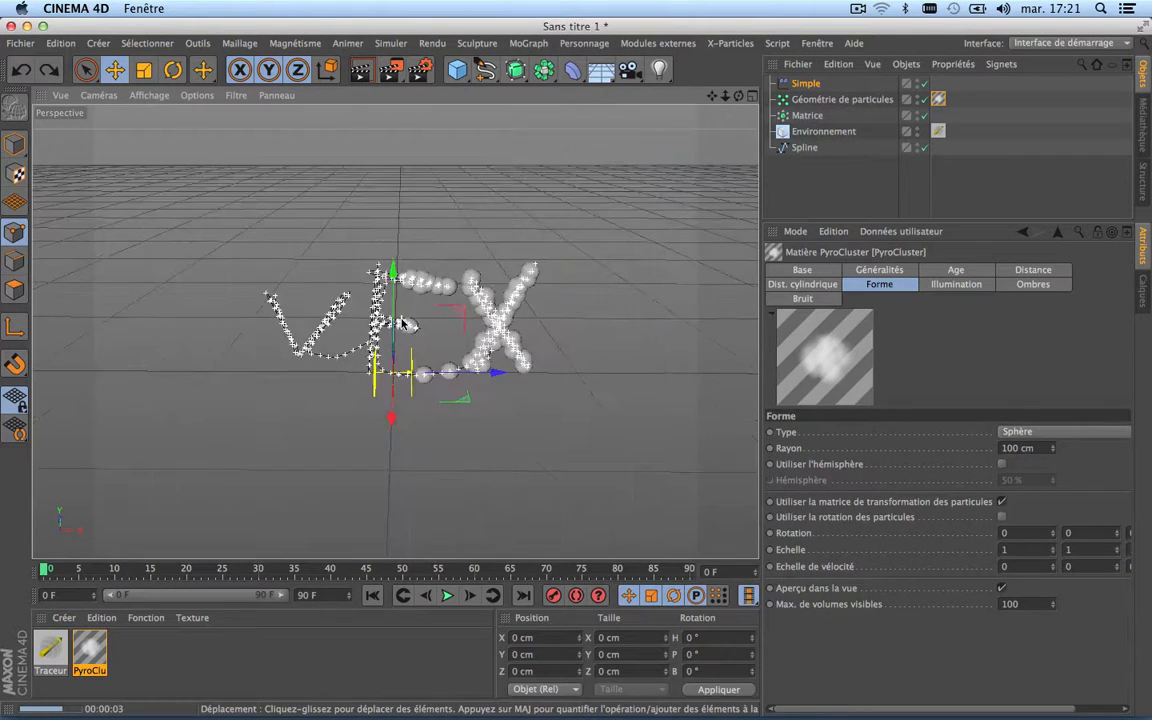
{"action": "scroll", "coordinate": [400, 322], "scroll_direction": "up", "scroll_amount": 5}
{"action": "scroll", "coordinate": [401, 323], "scroll_direction": "down", "scroll_amount": 3}
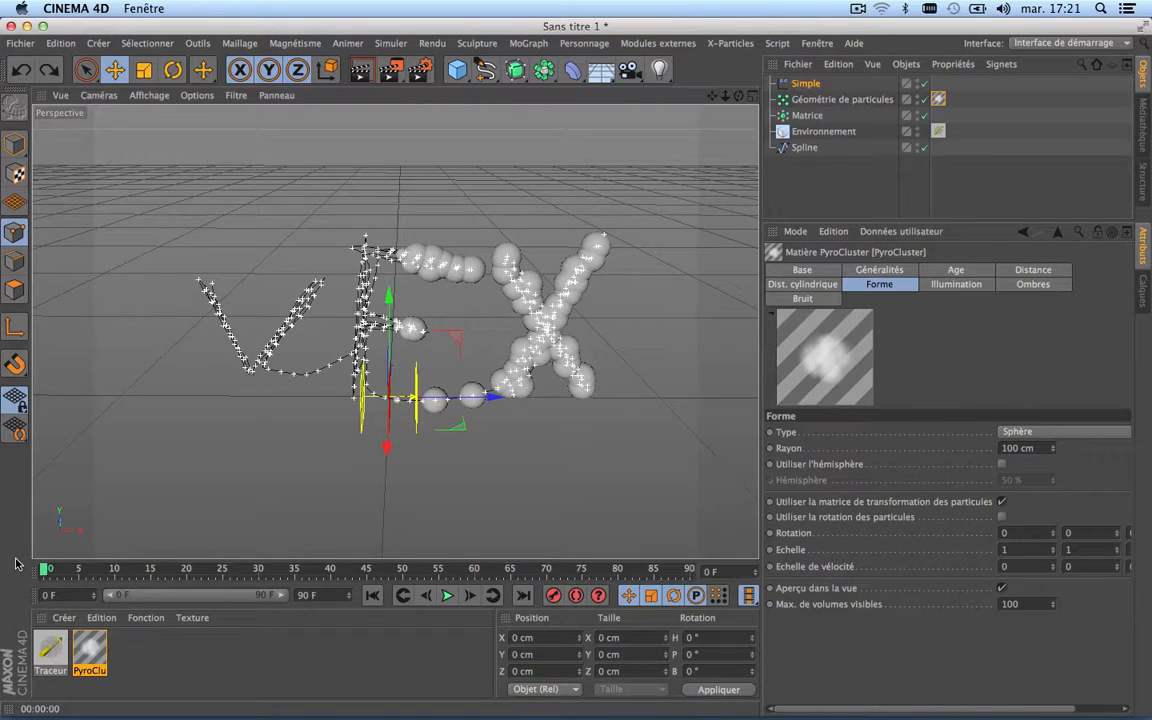
{"action": "left_click", "coordinate": [805, 83]}
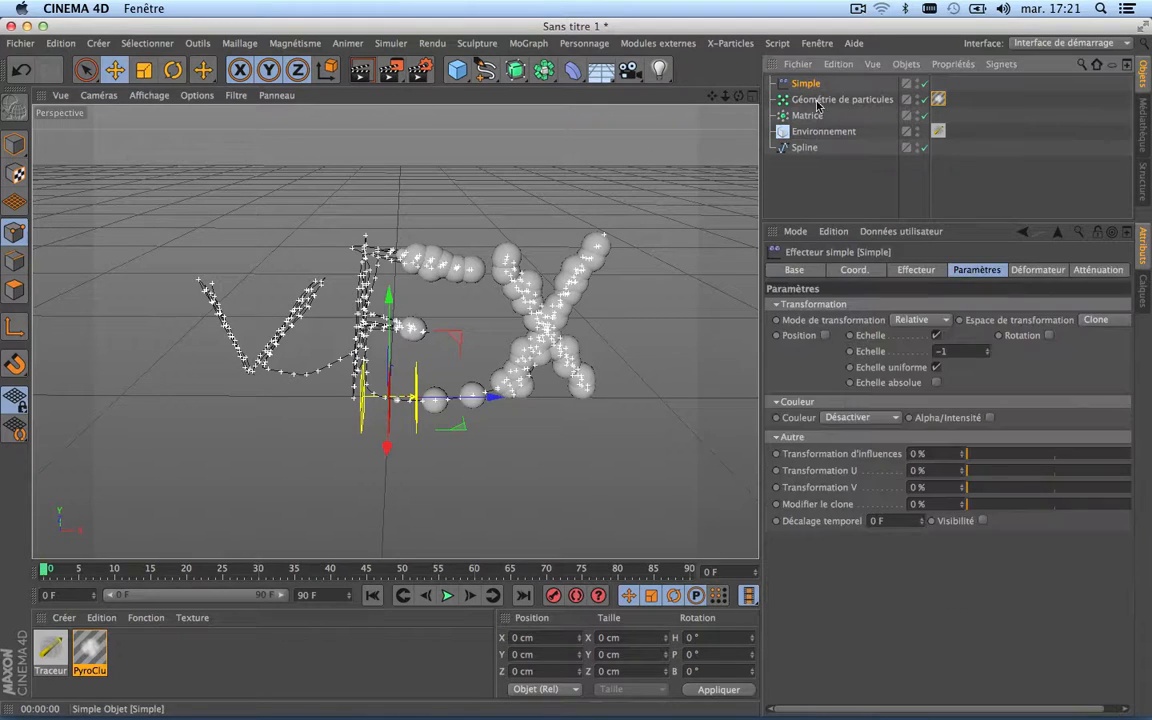
{"action": "left_click", "coordinate": [854, 272]}
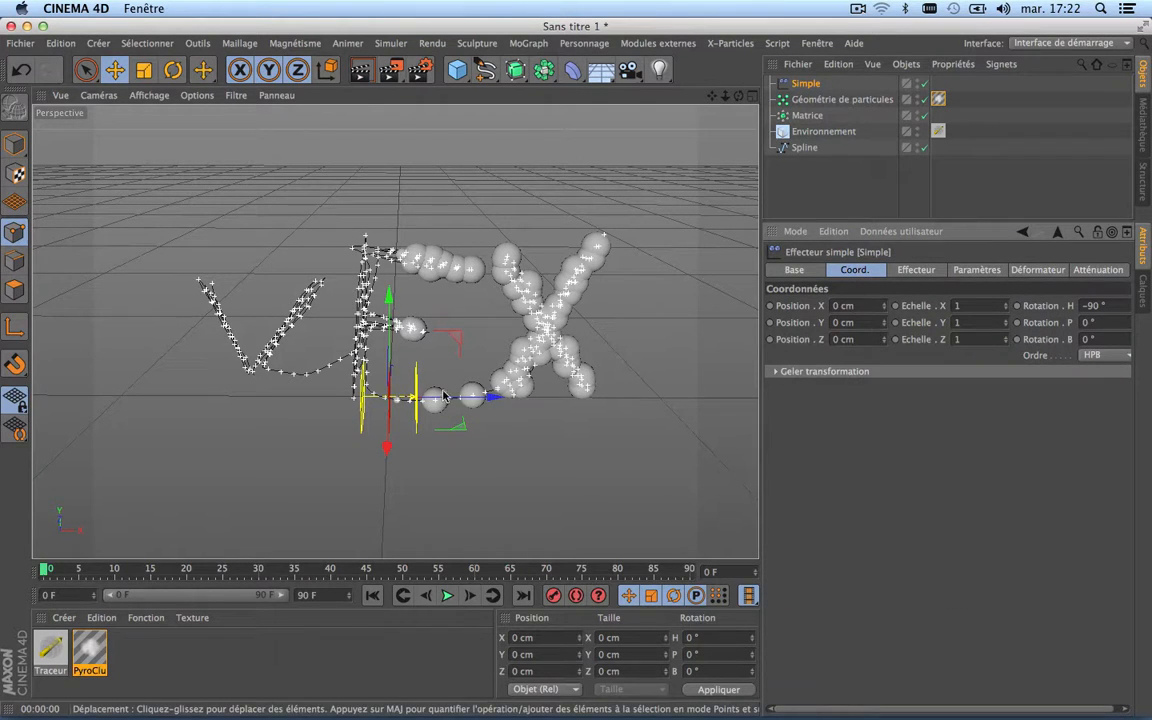
{"action": "left_click_drag", "start_coordinate": [489, 397], "coordinate": [227, 402]}
{"action": "left_click_drag", "start_coordinate": [224, 402], "coordinate": [219, 400]}
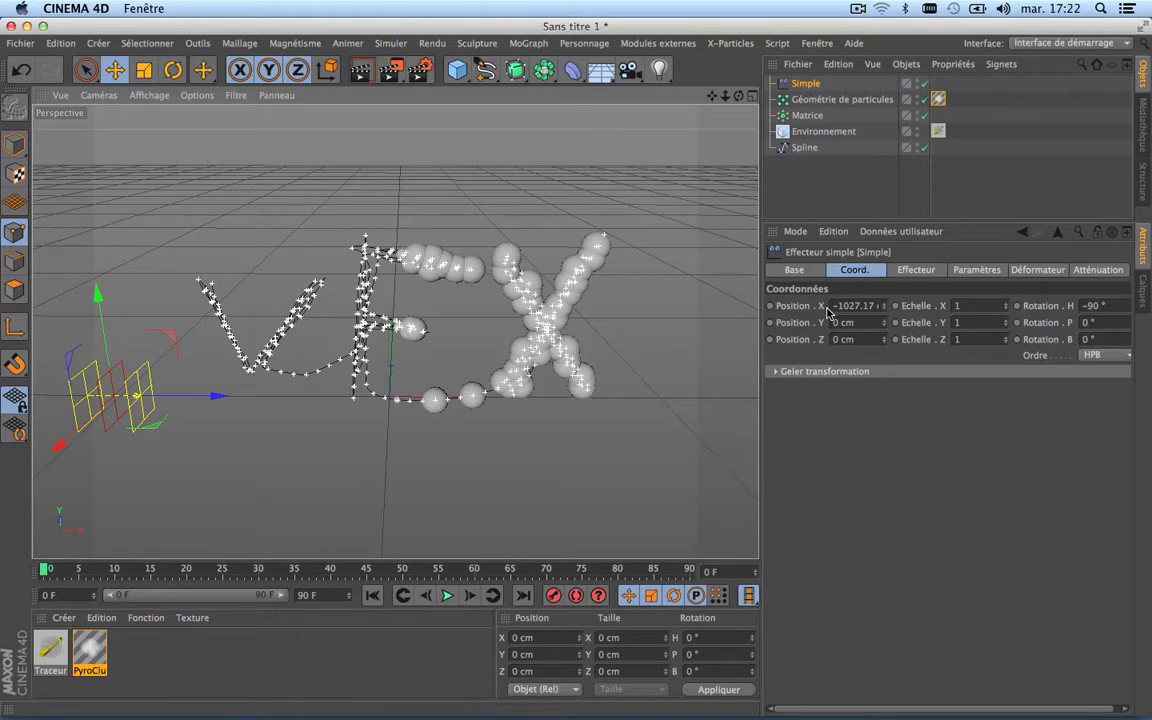
{"action": "left_click", "coordinate": [770, 306], "text": "ctrl"}
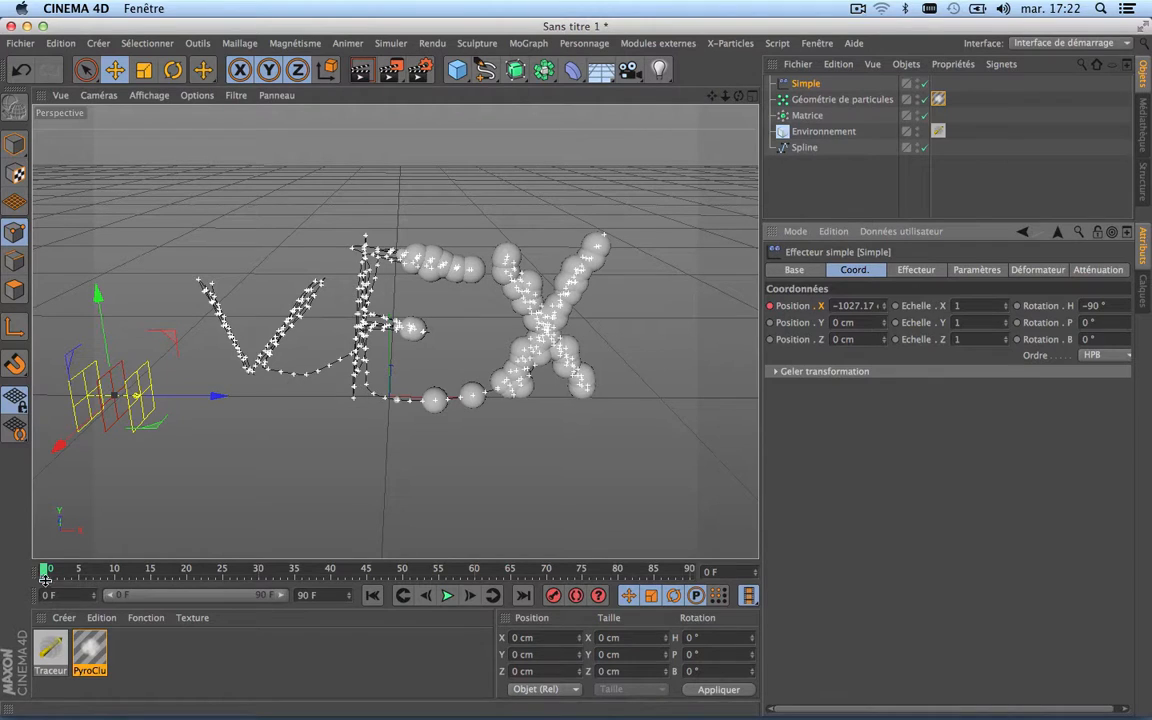
Step: At frame 90, move the Simple effector past the X to about 1100 cm in X and keyframe its Position X
{"action": "left_click_drag", "start_coordinate": [44, 572], "coordinate": [748, 570]}
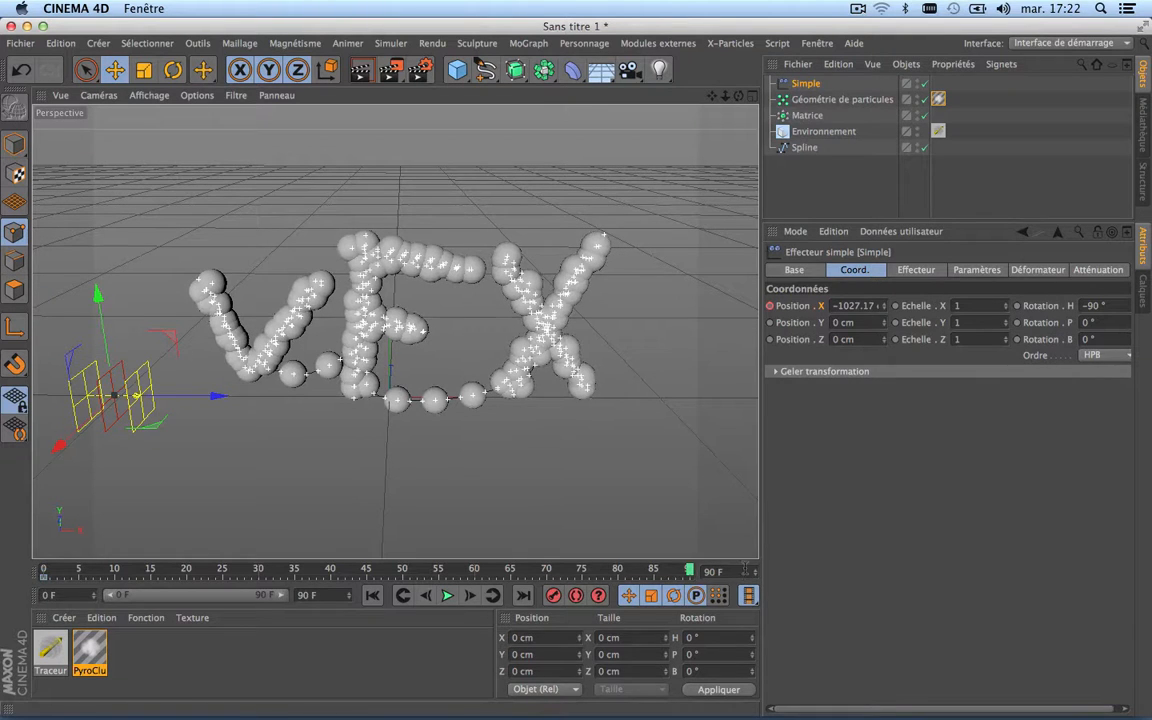
{"action": "left_click_drag", "start_coordinate": [211, 393], "coordinate": [646, 372]}
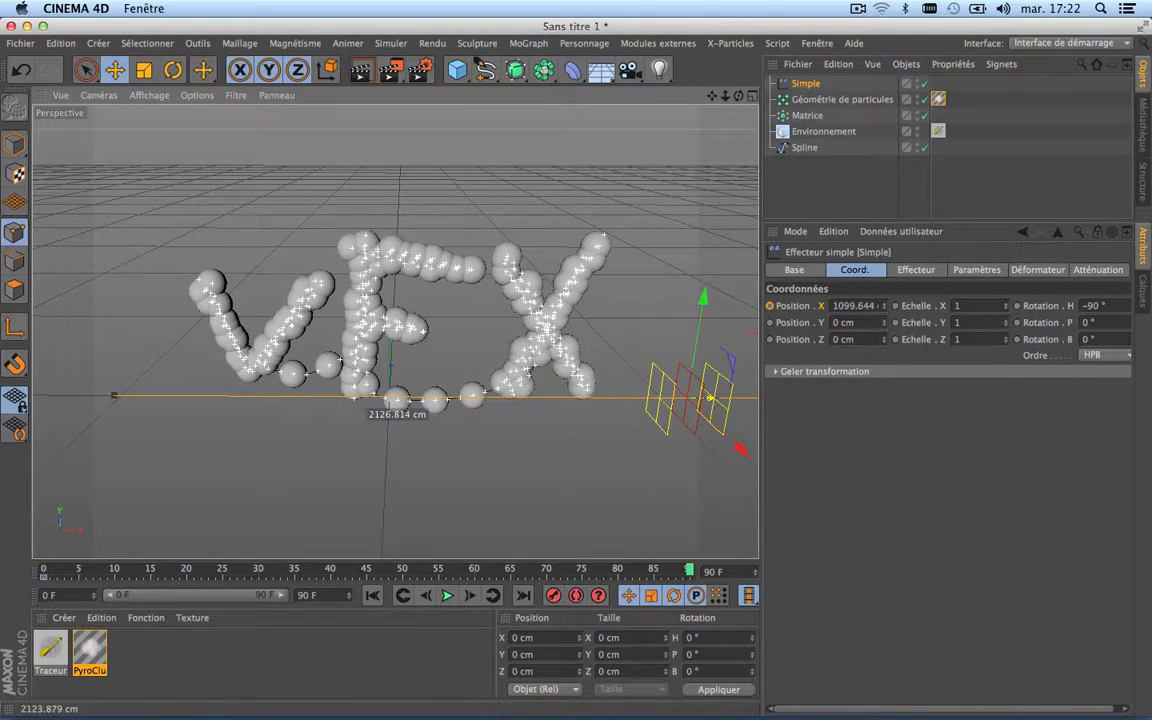
{"action": "left_click", "coordinate": [770, 306]}
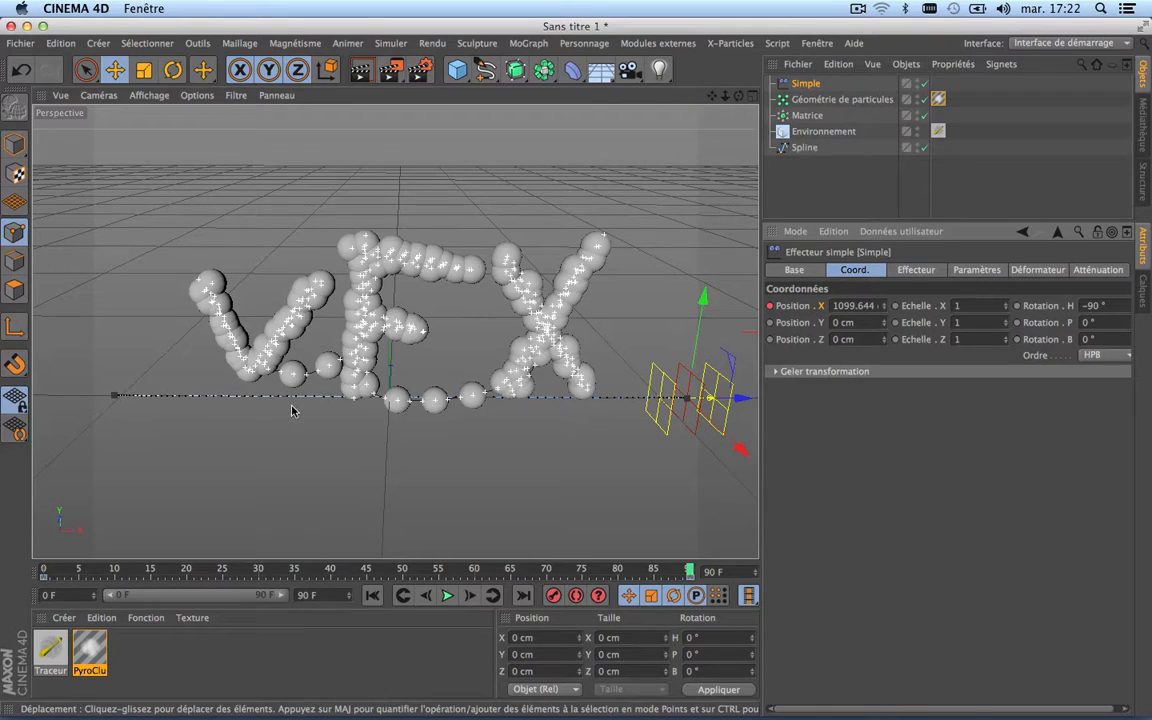
Step: Play the animation from the first frame to check how the moving Simple effector affects the lettering
{"action": "left_click", "coordinate": [372, 595]}
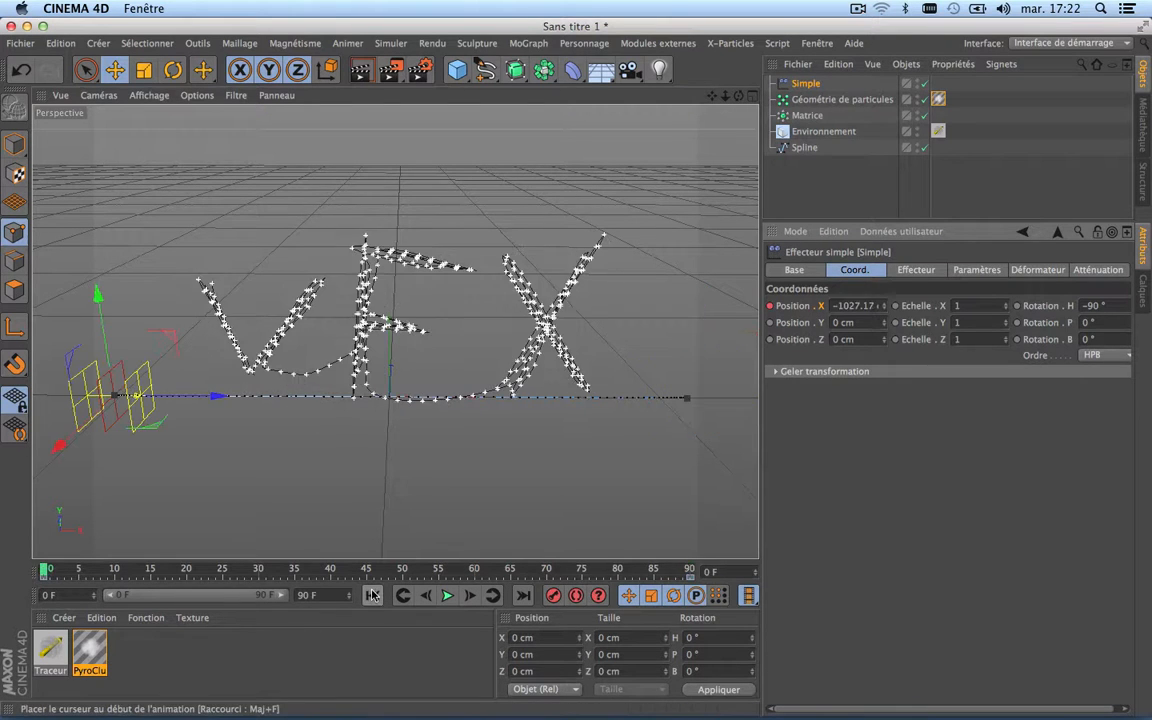
{"action": "left_click", "coordinate": [447, 596]}
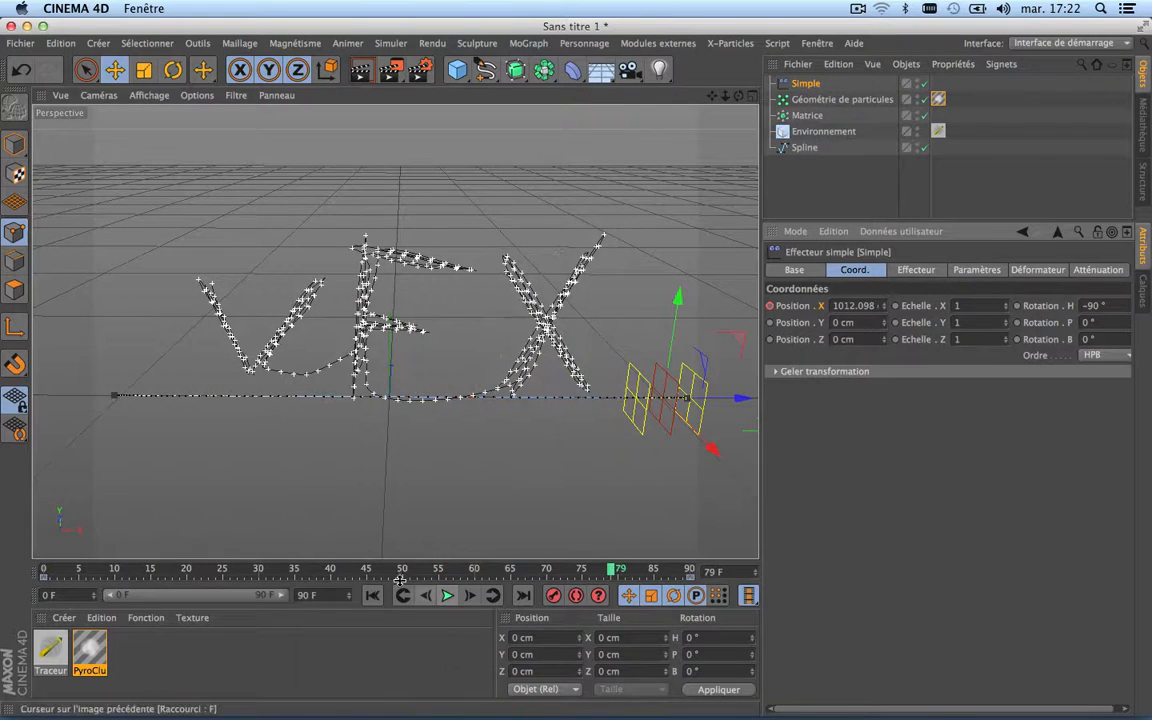
{"action": "left_click", "coordinate": [372, 595]}
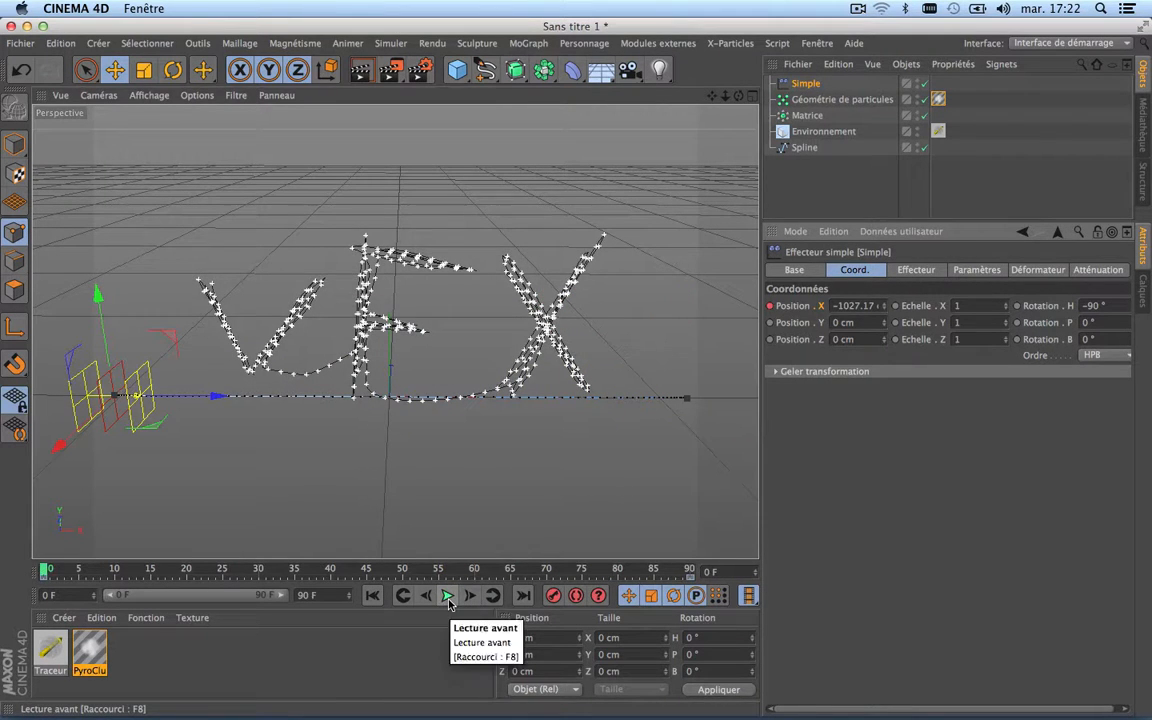
{"action": "left_click", "coordinate": [447, 596]}
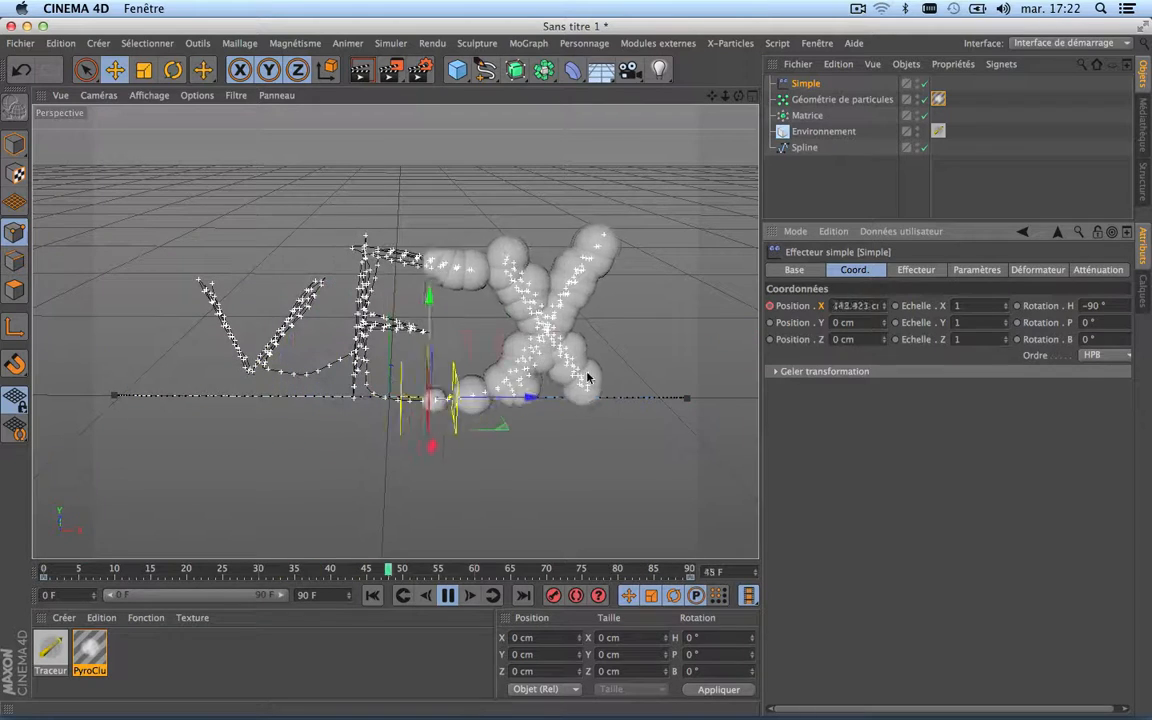
{"action": "left_click", "coordinate": [455, 596]}
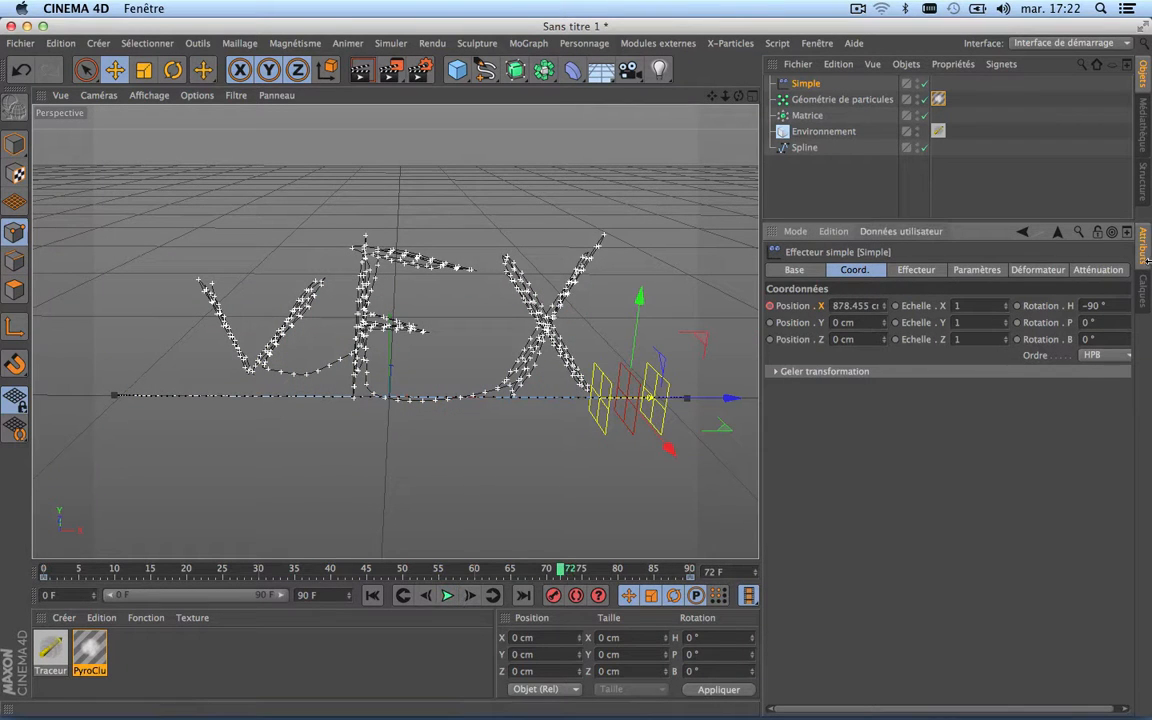
Step: Invert the Simple effector's linear attenuation and replay from the first frame to check the direction of the reveal
{"action": "left_click", "coordinate": [1097, 270]}
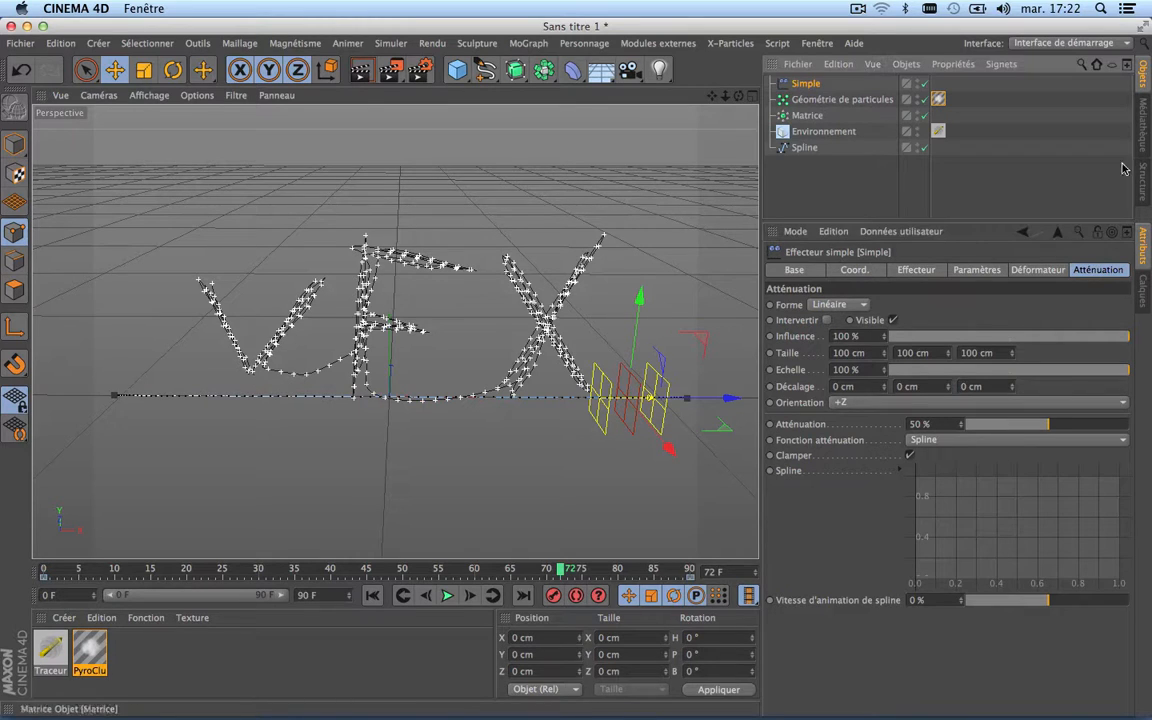
{"action": "left_click", "coordinate": [828, 322]}
{"action": "left_click", "coordinate": [372, 595]}
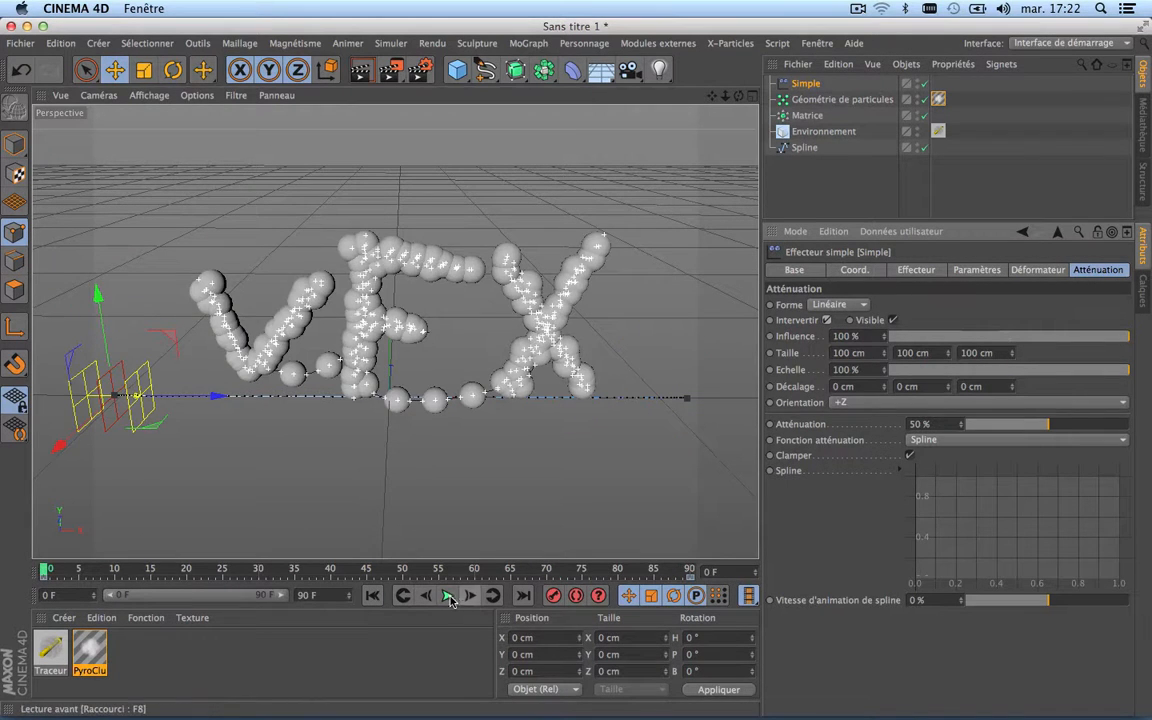
{"action": "left_click", "coordinate": [447, 596]}
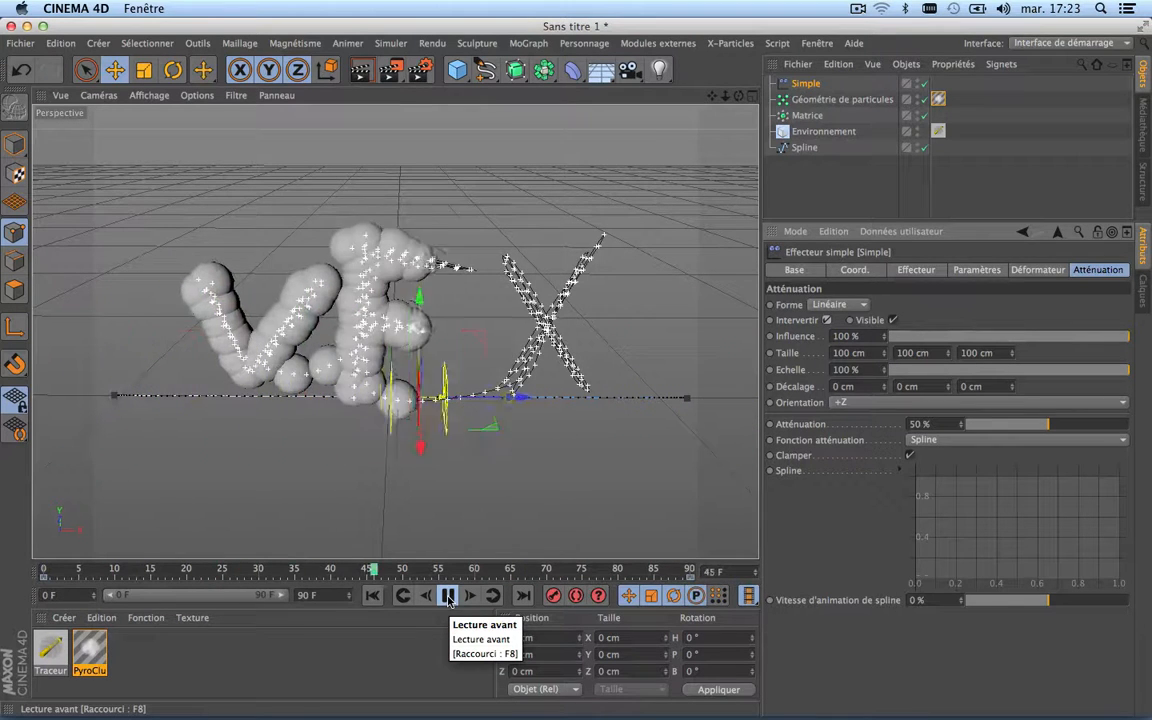
{"action": "left_click", "coordinate": [448, 596]}
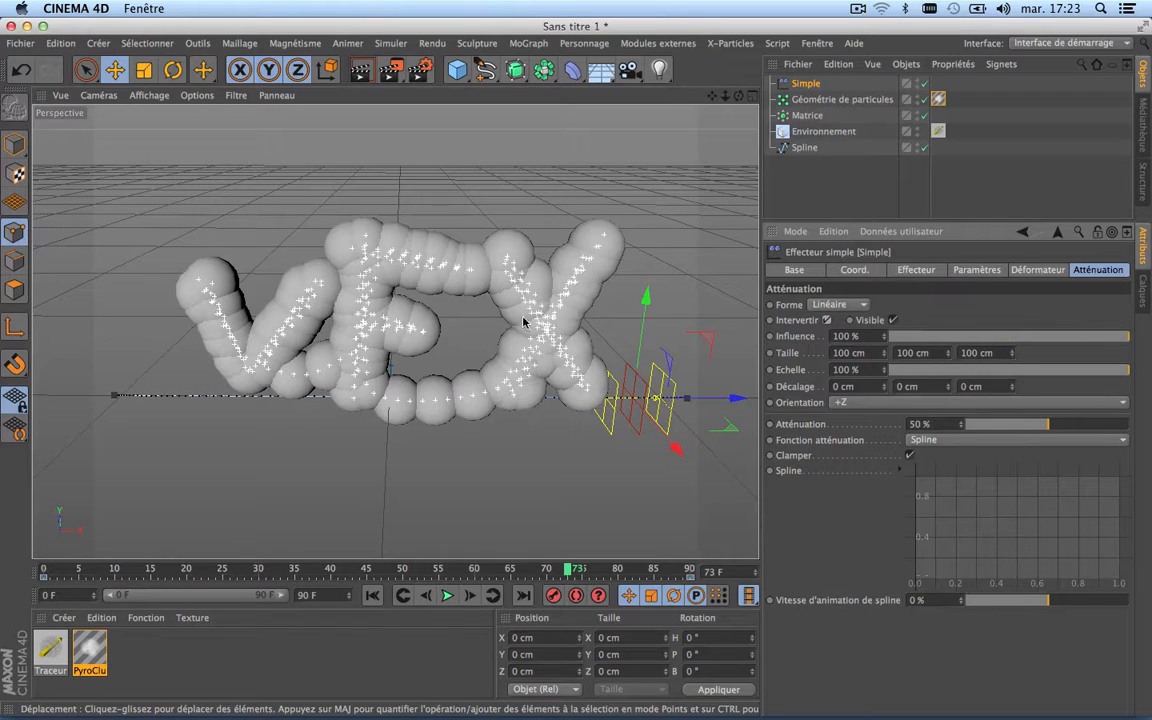
{"action": "scroll", "coordinate": [470, 405], "scroll_direction": "up", "scroll_amount": 3}
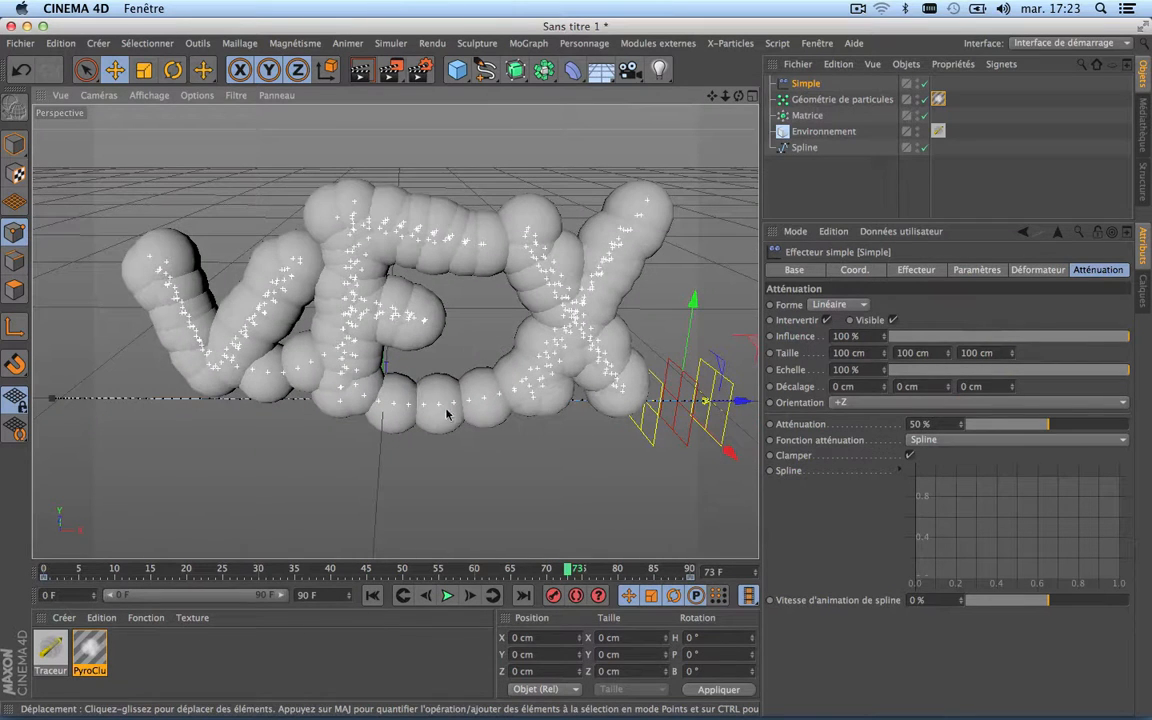
Step: Return the animation to frame 0 and display the Simple effector's coordinates
{"action": "left_click", "coordinate": [372, 595]}
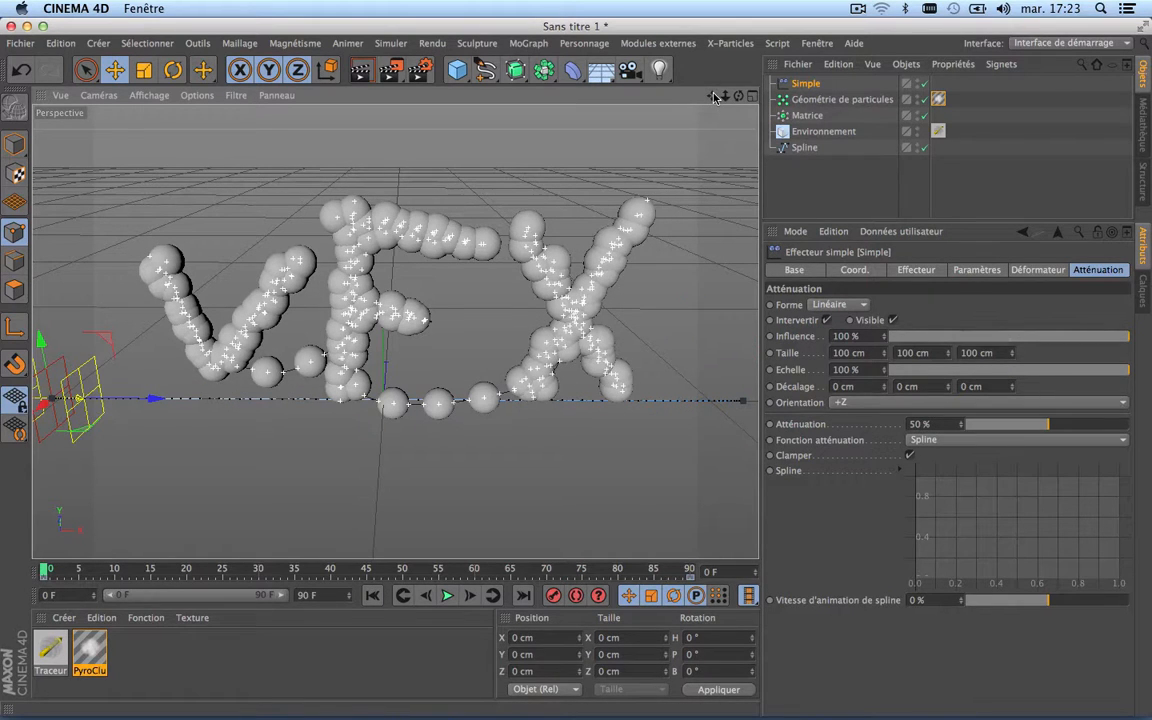
{"action": "left_click", "coordinate": [829, 271]}
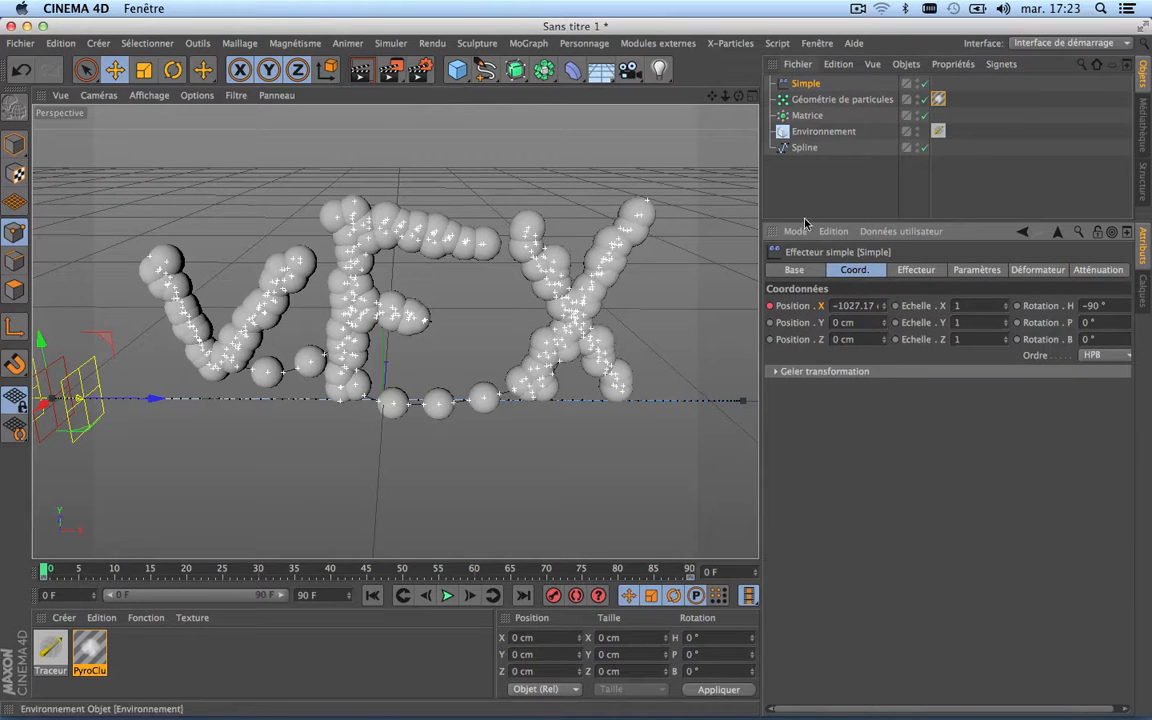
{"action": "right_click", "coordinate": [821, 311]}
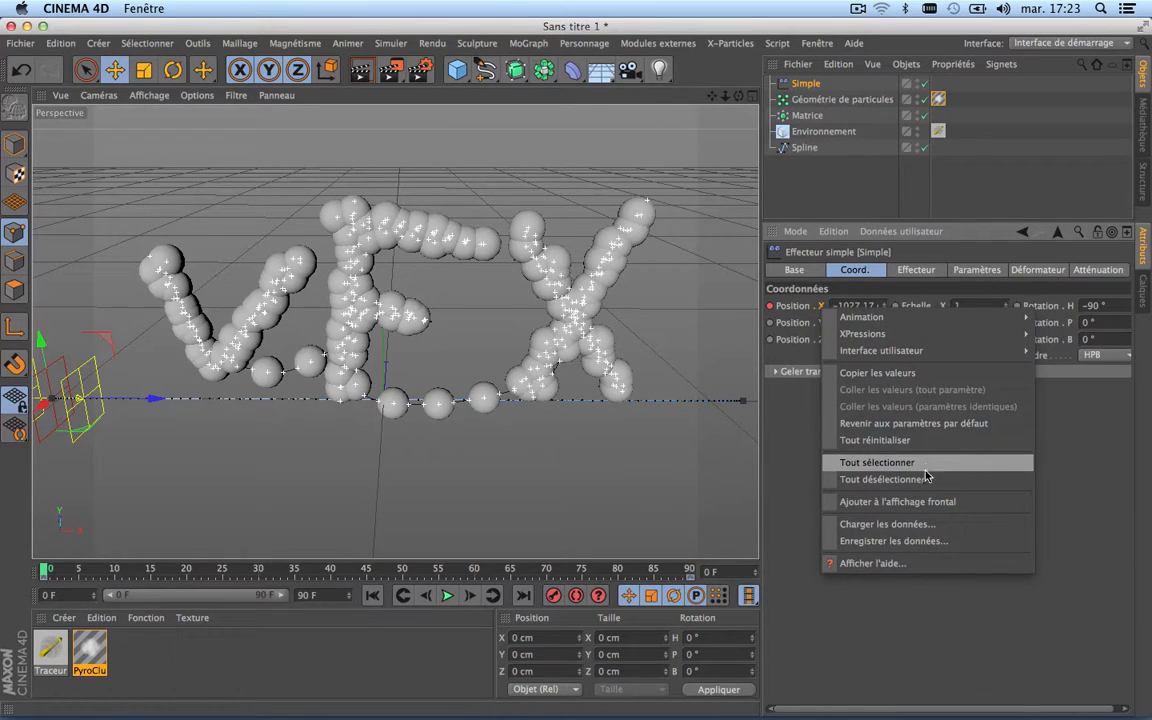
{"action": "left_click", "coordinate": [771, 416]}
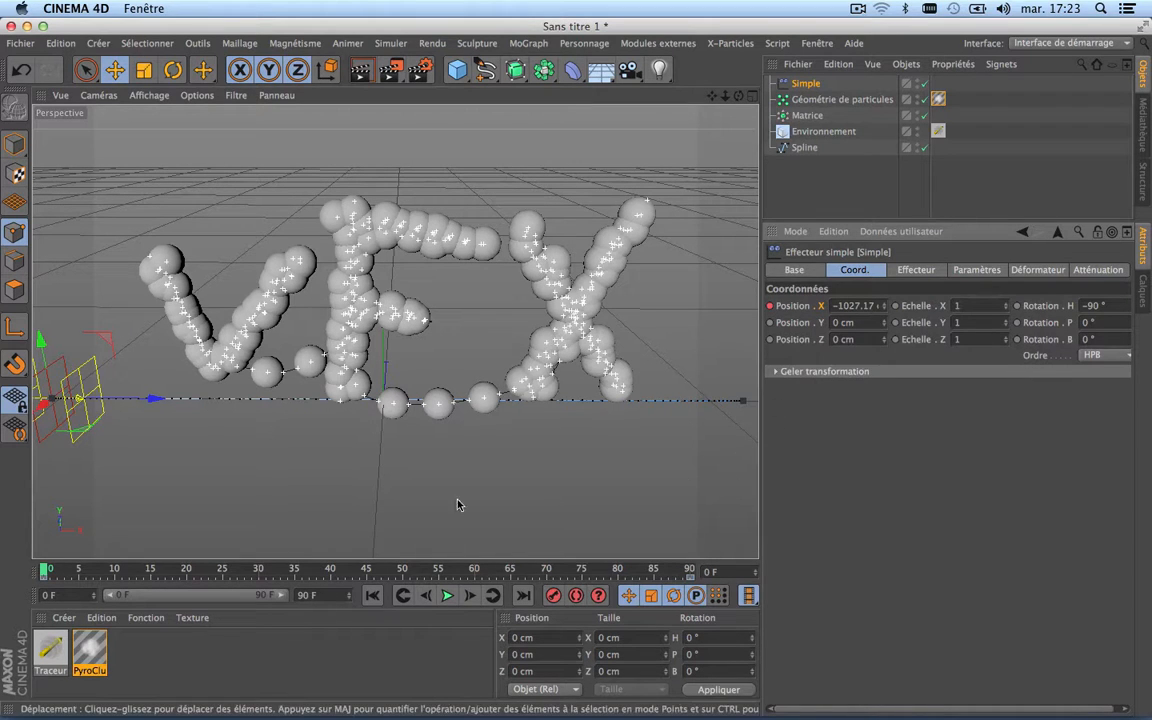
{"action": "left_click_drag", "start_coordinate": [383, 573], "coordinate": [2, 522]}
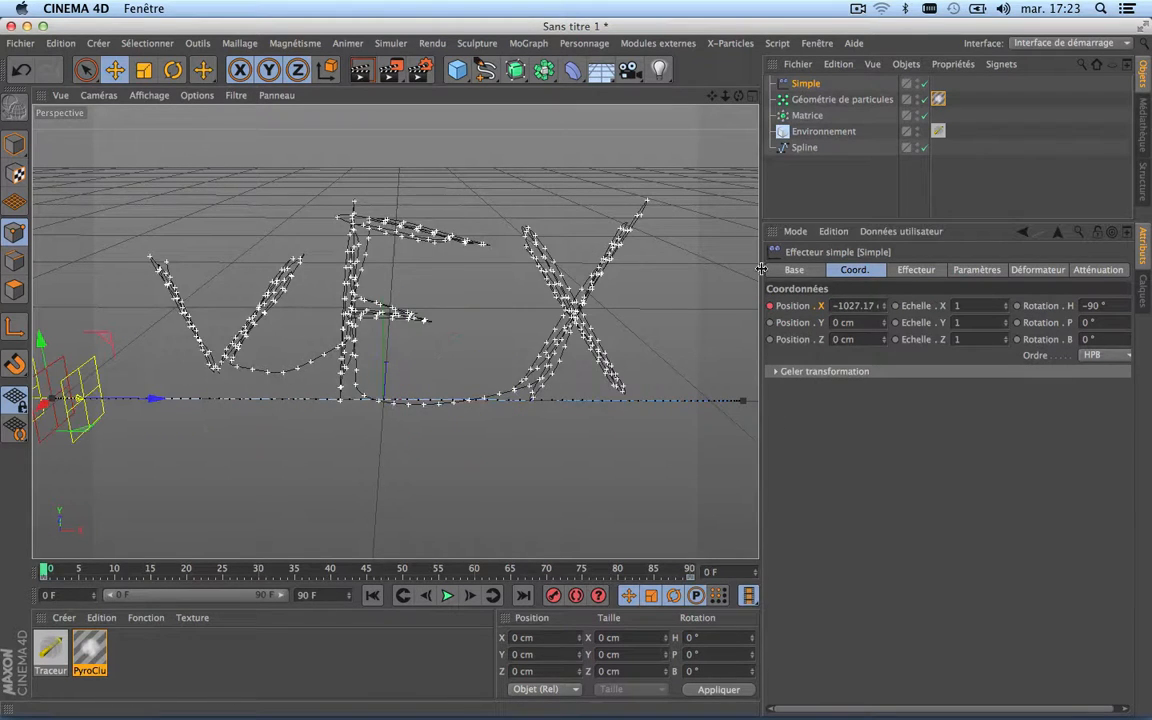
{"action": "right_click", "coordinate": [821, 310]}
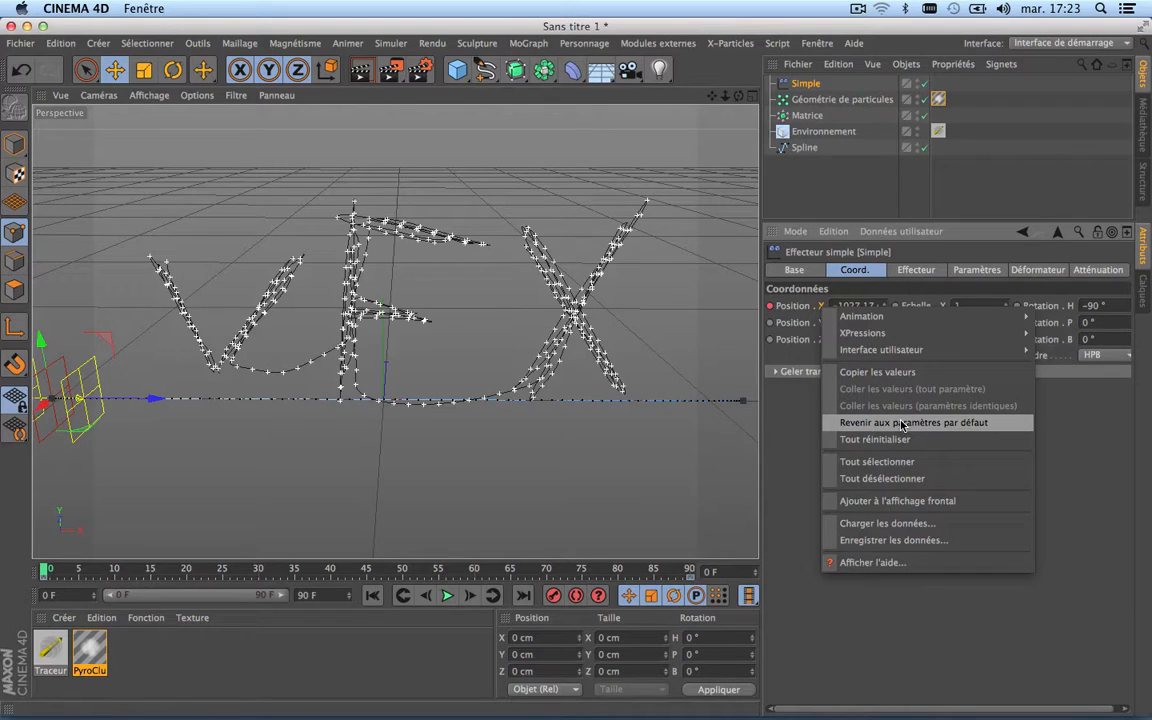
{"action": "left_click", "coordinate": [789, 475]}
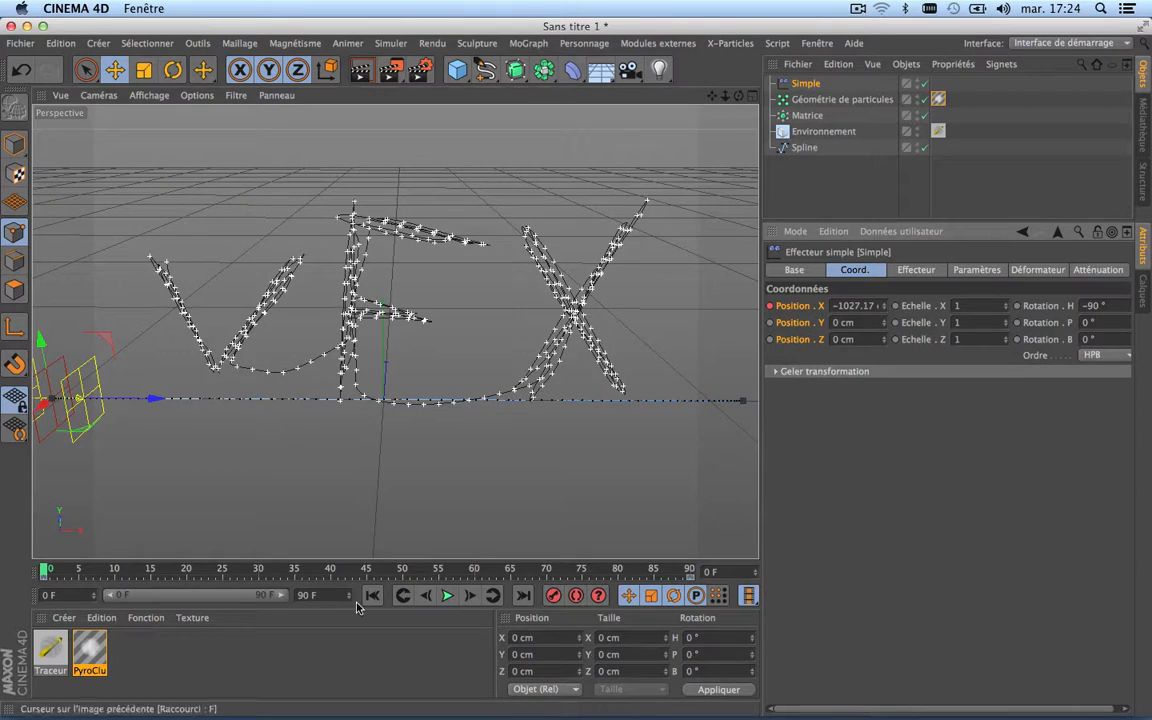
{"action": "right_click", "coordinate": [797, 312]}
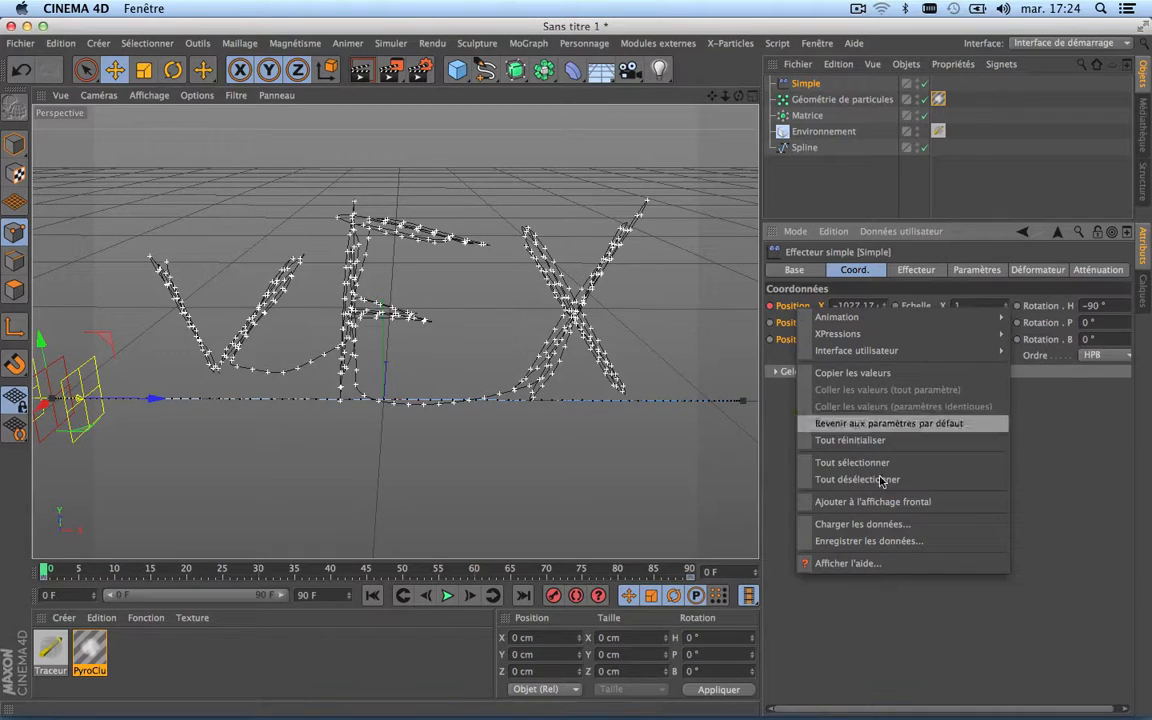
{"action": "left_click", "coordinate": [867, 607]}
{"action": "right_click", "coordinate": [853, 305]}
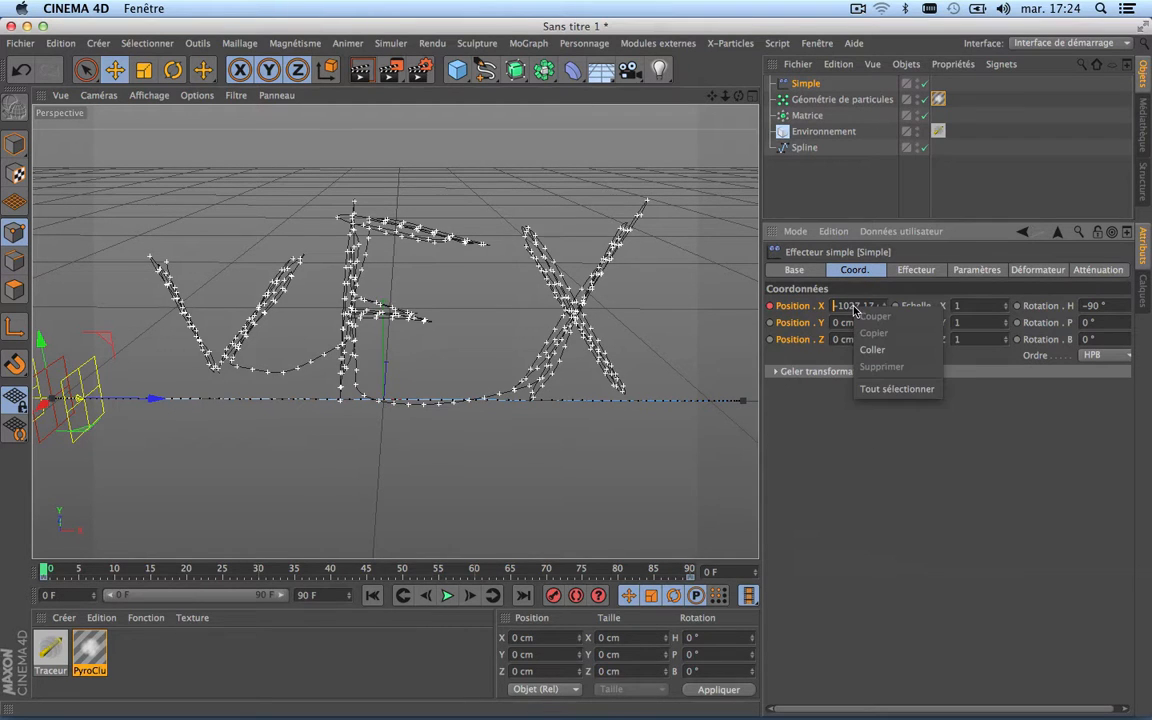
{"action": "left_click", "coordinate": [797, 452]}
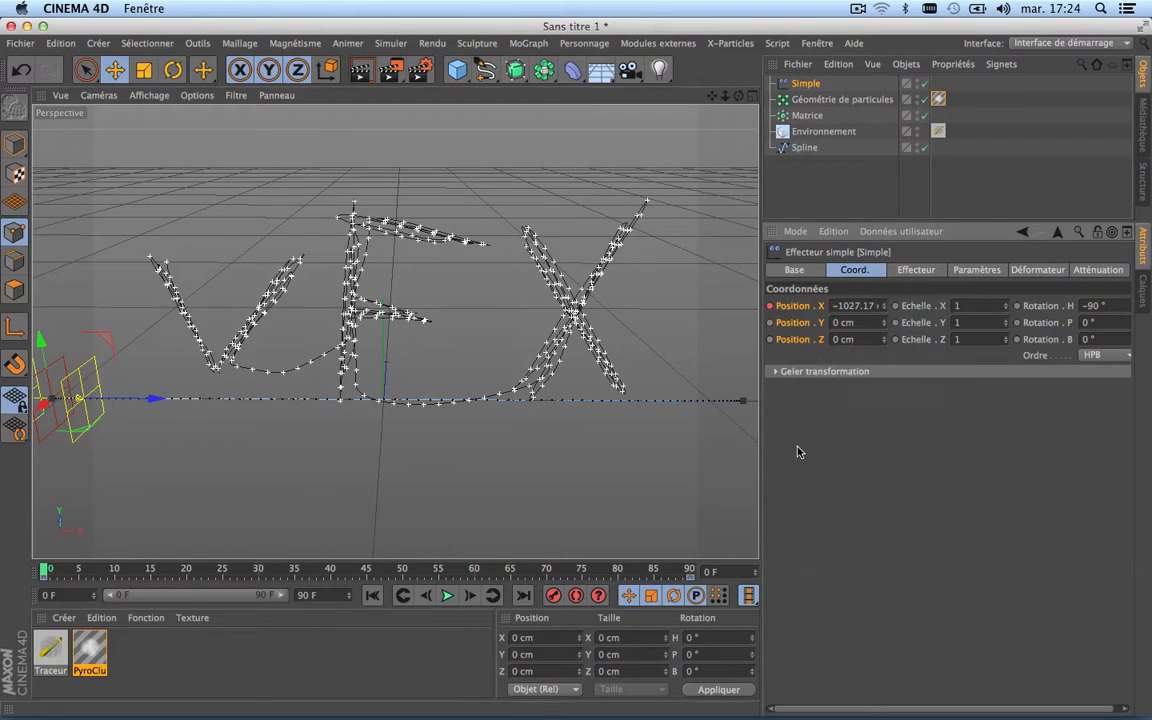
{"action": "right_click", "coordinate": [823, 307]}
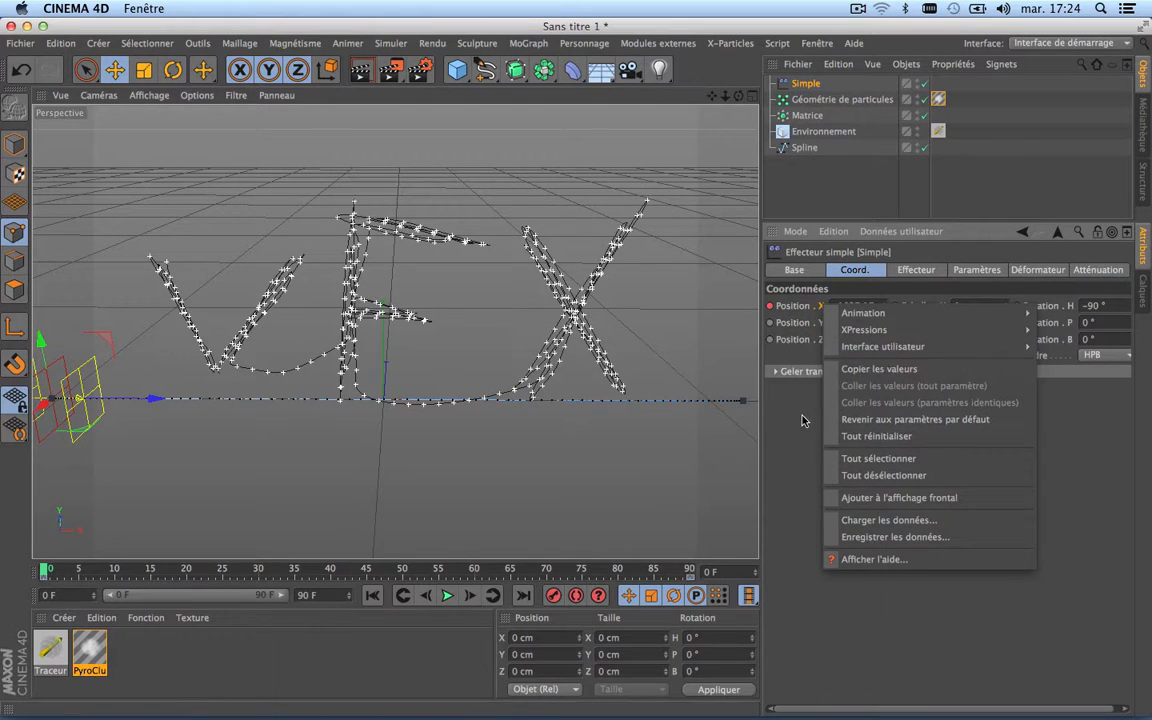
{"action": "mouse_move", "coordinate": [889, 314]}
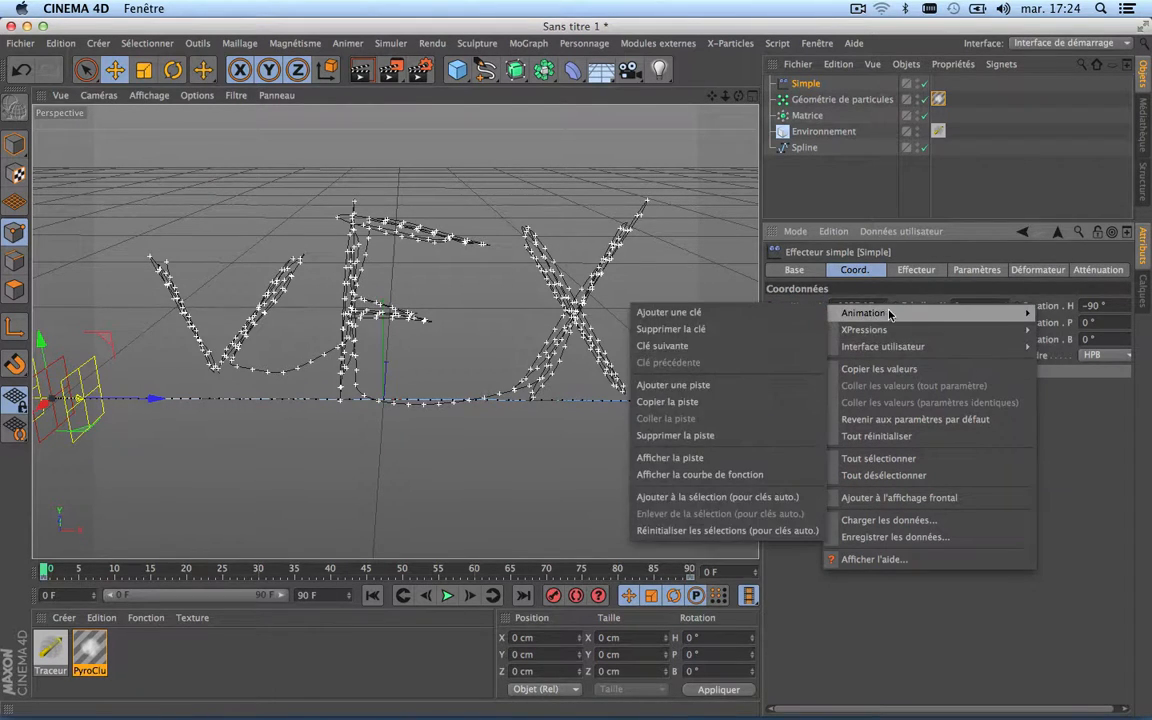
{"action": "left_click", "coordinate": [859, 676]}
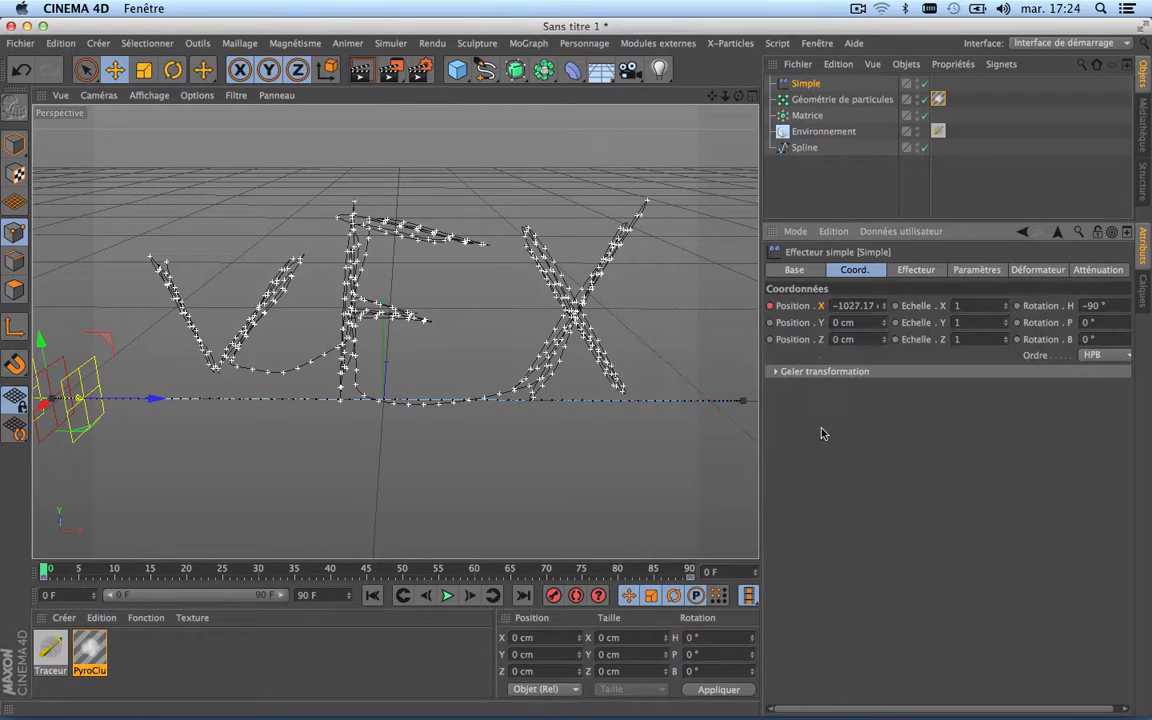
Step: Set both keys on the Simple effector's Position X function curve to linear interpolation and close the timeline
{"action": "right_click", "coordinate": [820, 307]}
{"action": "mouse_move", "coordinate": [861, 316]}
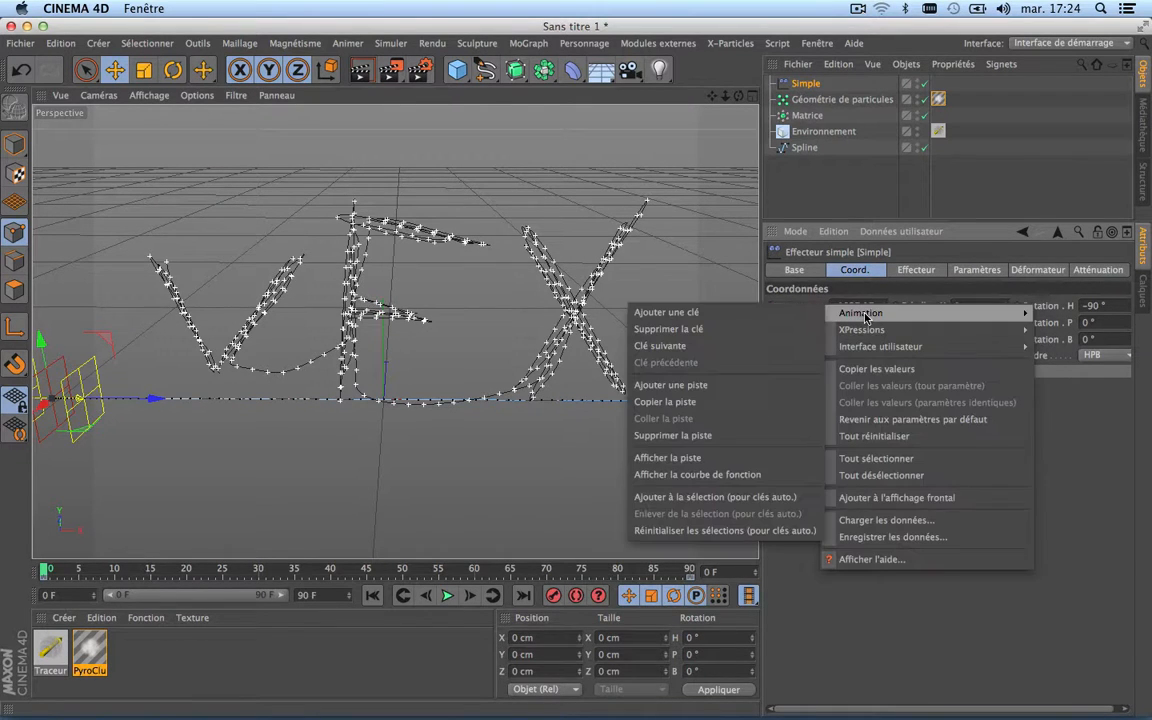
{"action": "left_click", "coordinate": [734, 487]}
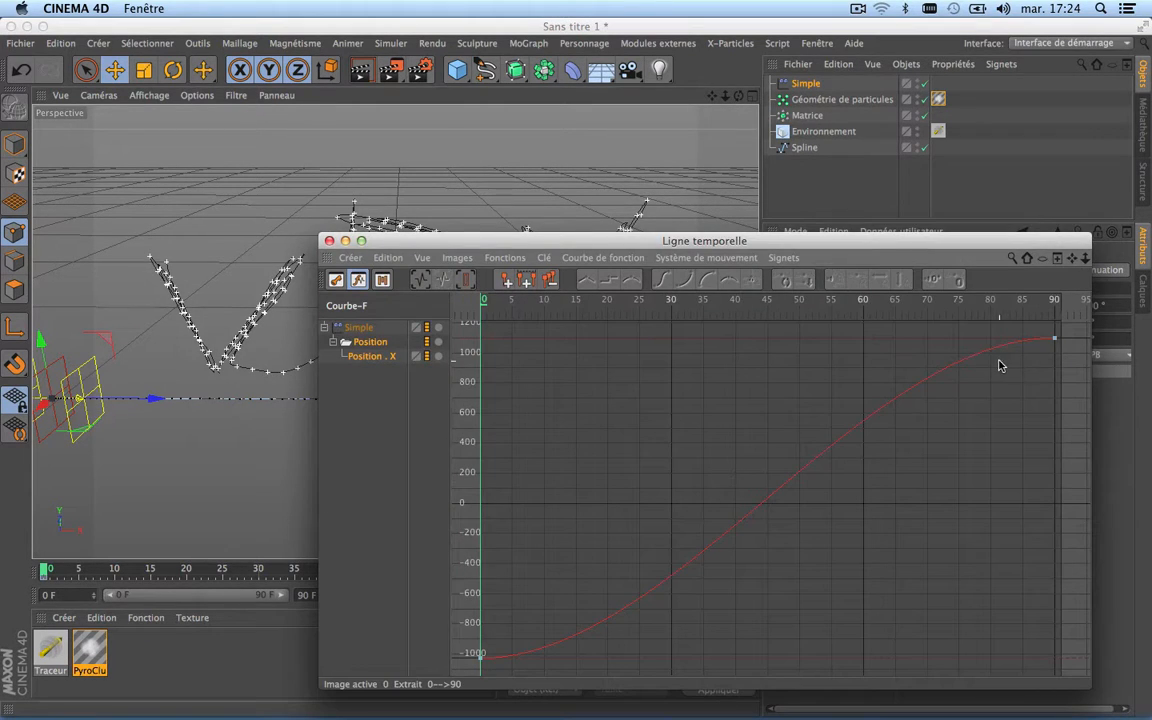
{"action": "left_click_drag", "start_coordinate": [1073, 330], "coordinate": [433, 686]}
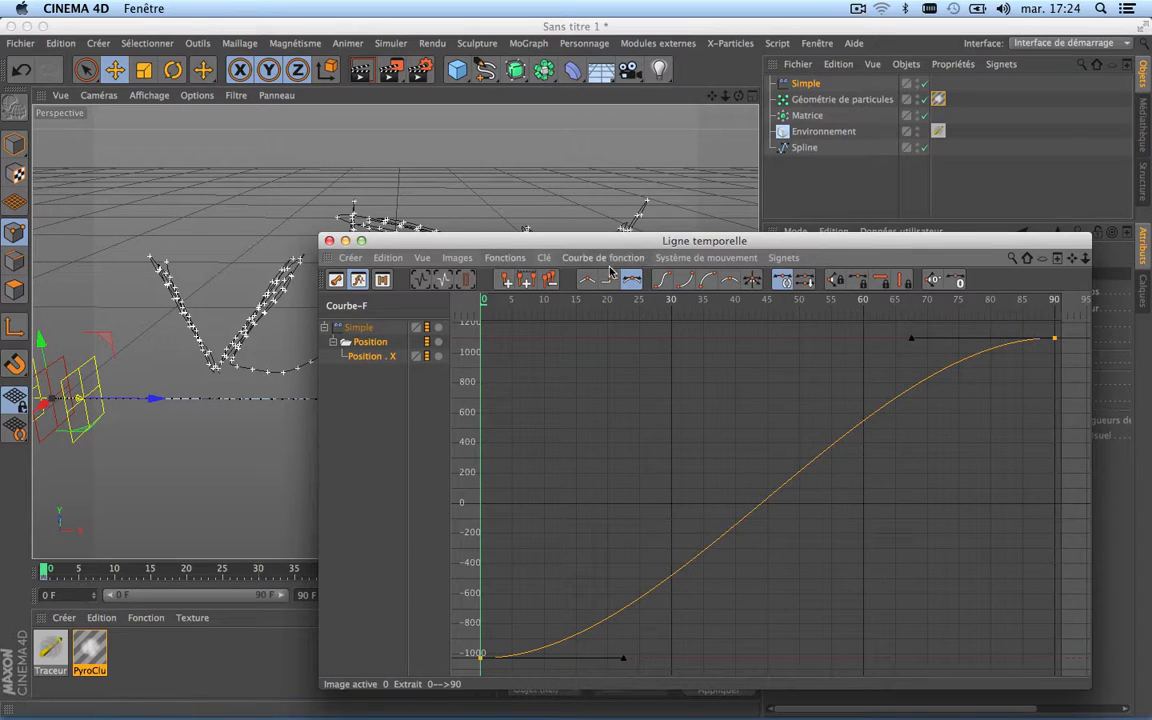
{"action": "left_click", "coordinate": [585, 284]}
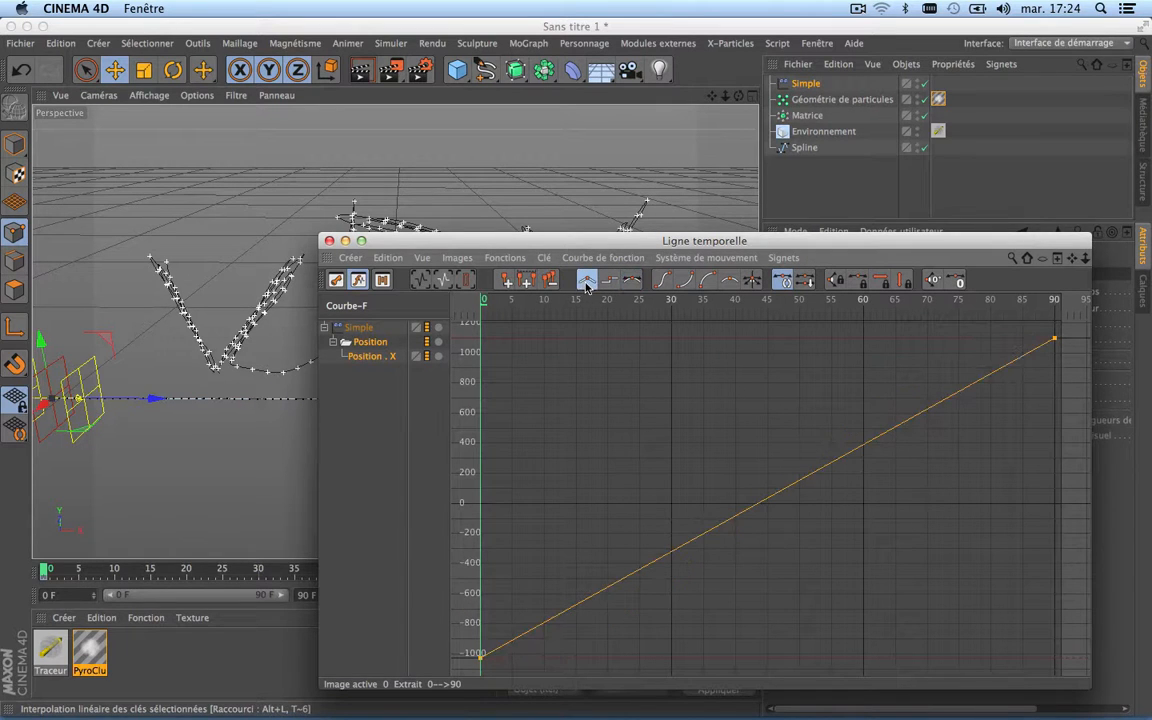
{"action": "left_click", "coordinate": [329, 242]}
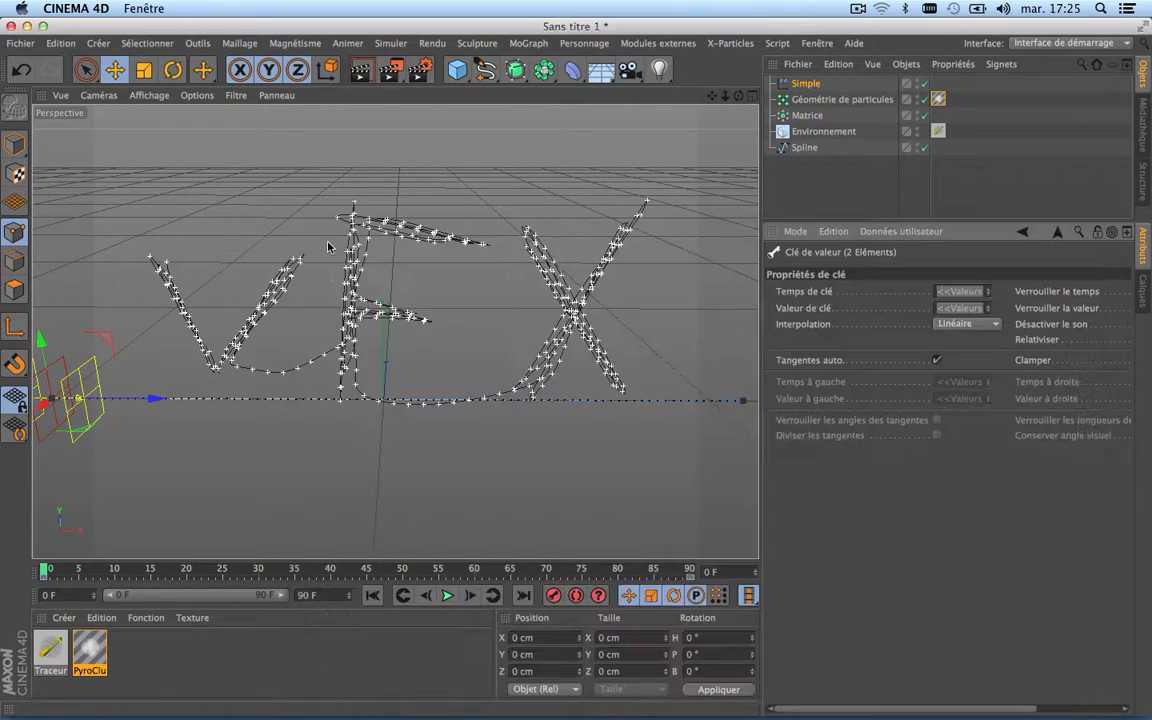
Step: Play the animation to check the linear effector motion, and reframe the view around the whole lettering
{"action": "left_click", "coordinate": [441, 603]}
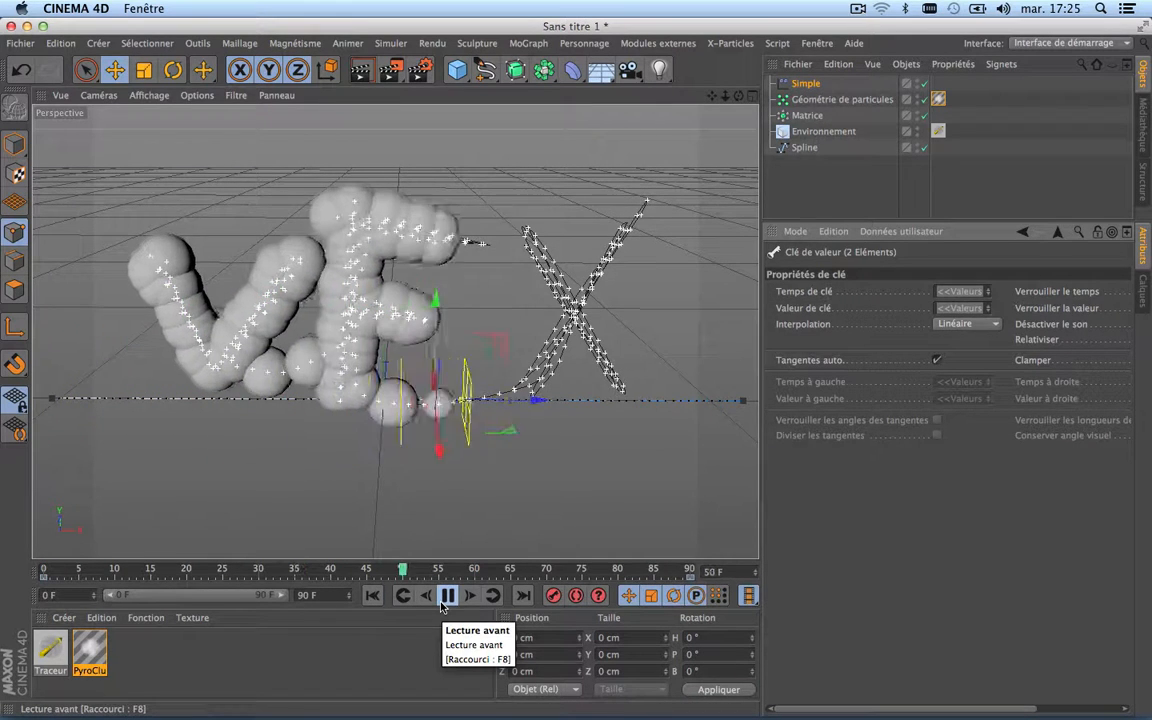
{"action": "left_click", "coordinate": [443, 600]}
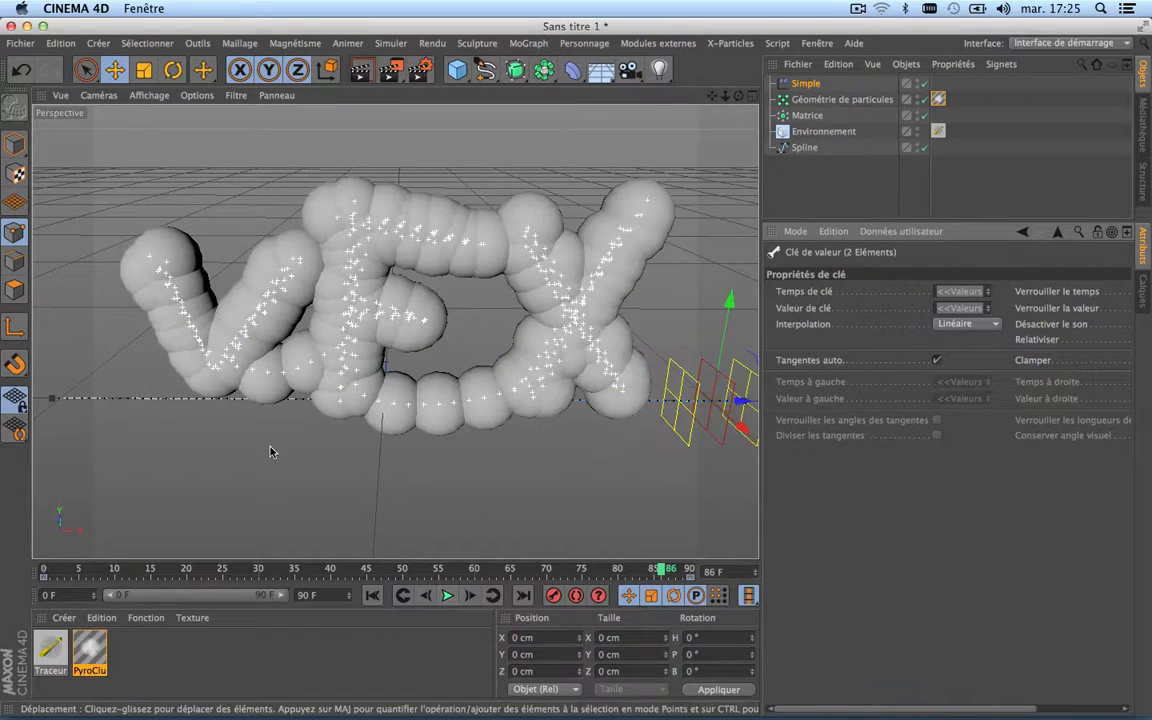
{"action": "scroll", "coordinate": [271, 452], "scroll_direction": "down", "scroll_amount": 5}
{"action": "scroll", "coordinate": [271, 452], "scroll_direction": "up", "scroll_amount": 2}
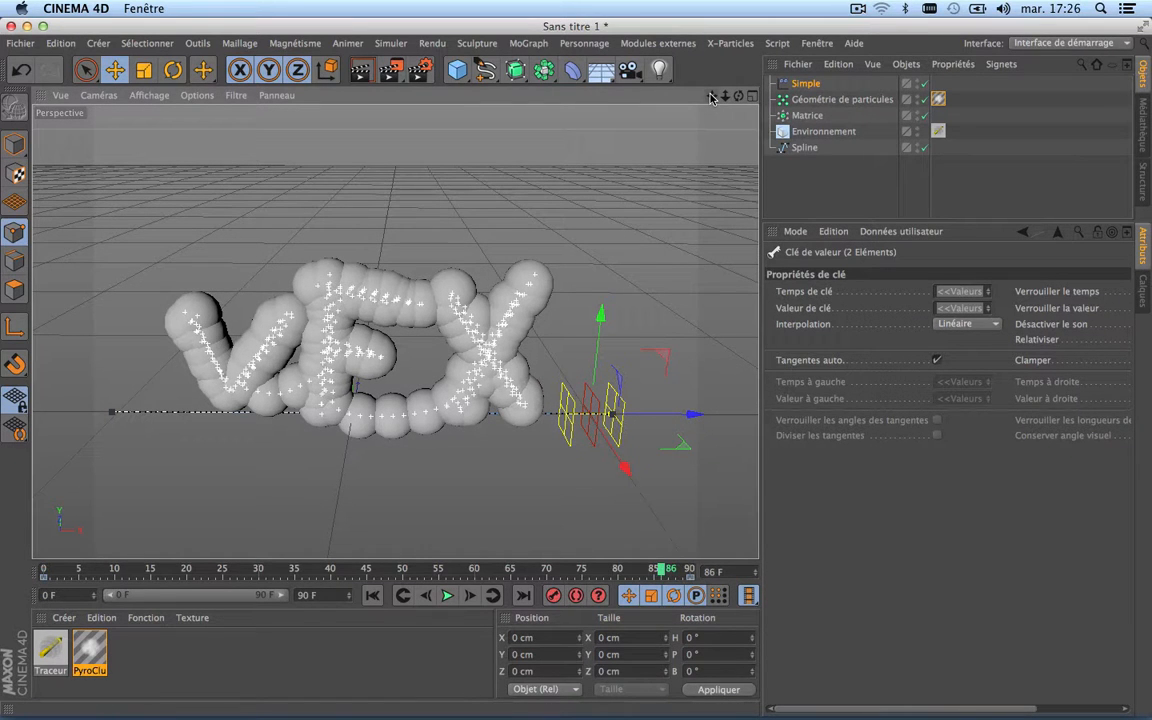
{"action": "left_click_drag", "start_coordinate": [711, 97], "coordinate": [739, 32]}
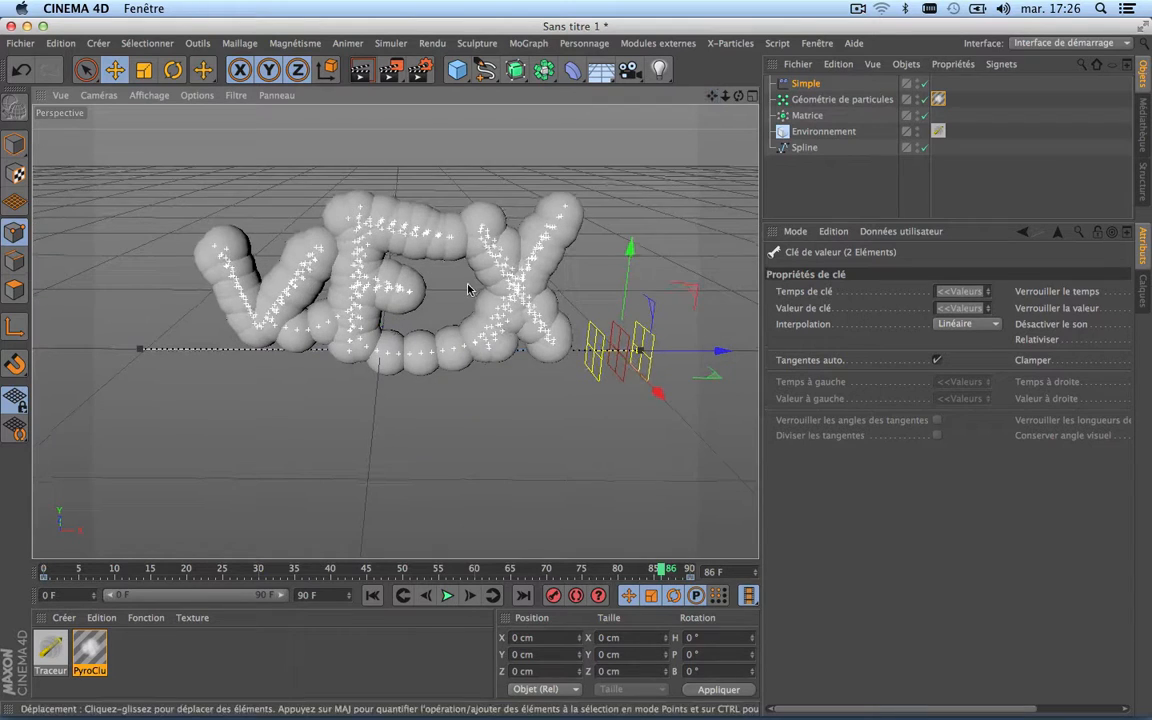
Step: Show the Simple effector's attenuation settings and replay the animation from the first frame to check how the PyroCluster spheres grow
{"action": "scroll", "coordinate": [467, 286], "scroll_direction": "up", "scroll_amount": 3}
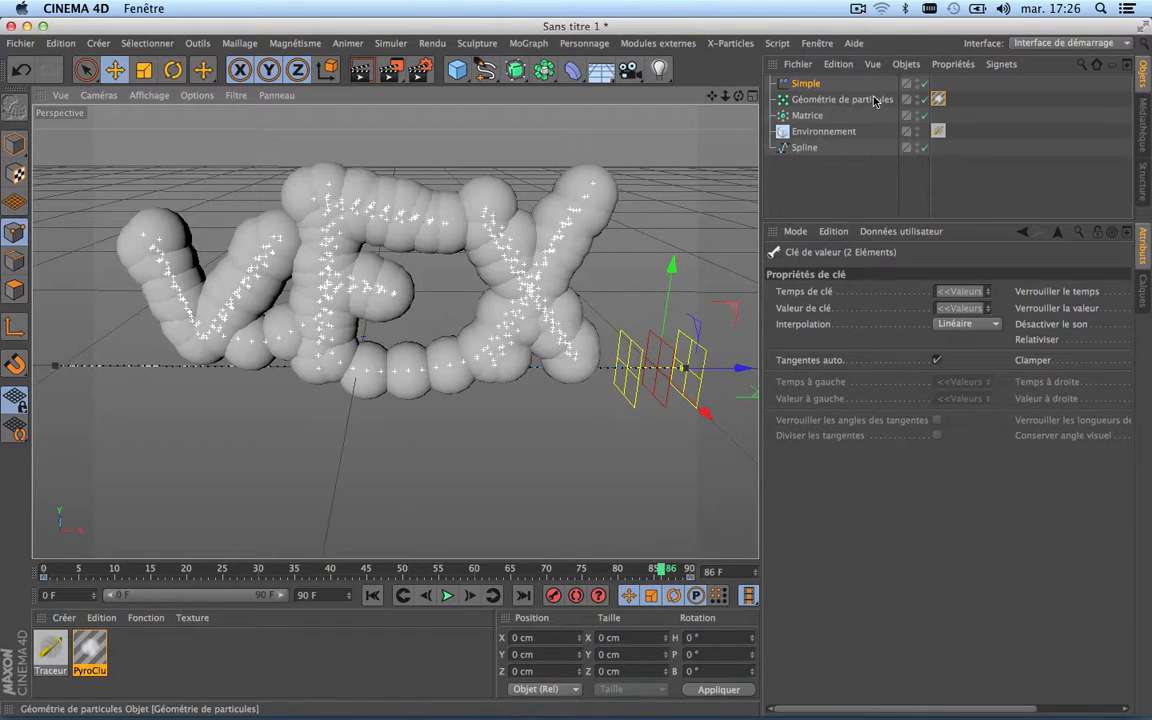
{"action": "left_click", "coordinate": [820, 86]}
{"action": "left_click", "coordinate": [1098, 270]}
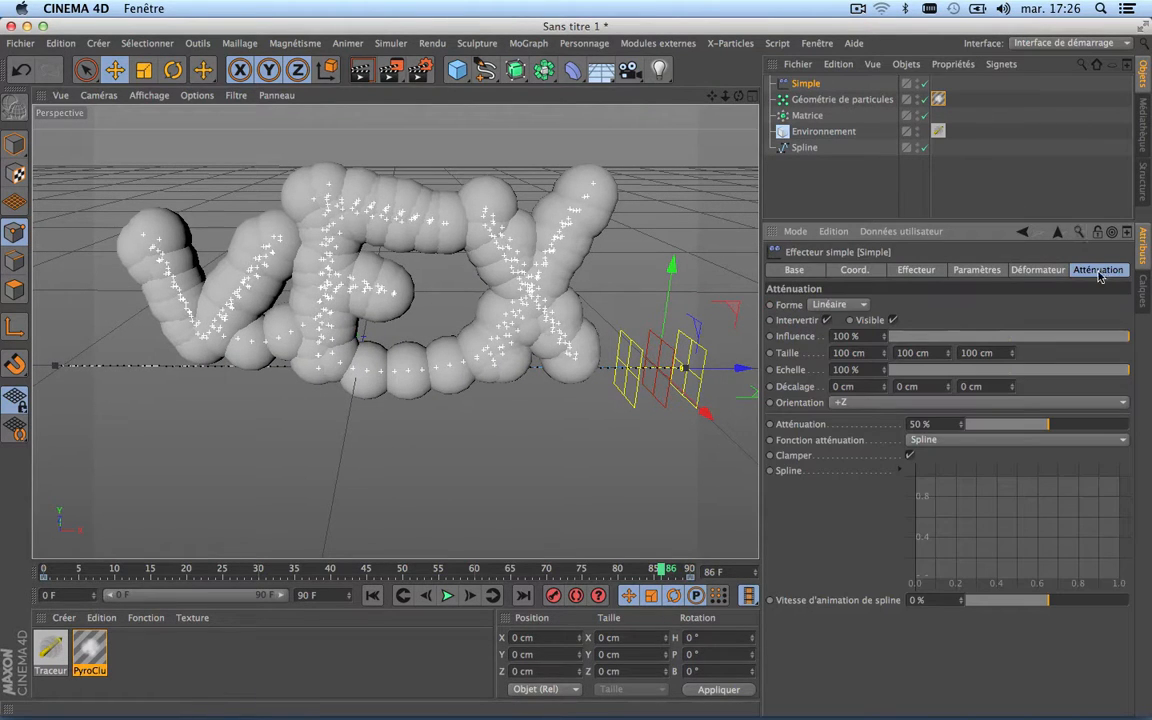
{"action": "left_click", "coordinate": [372, 595]}
{"action": "left_click", "coordinate": [447, 595]}
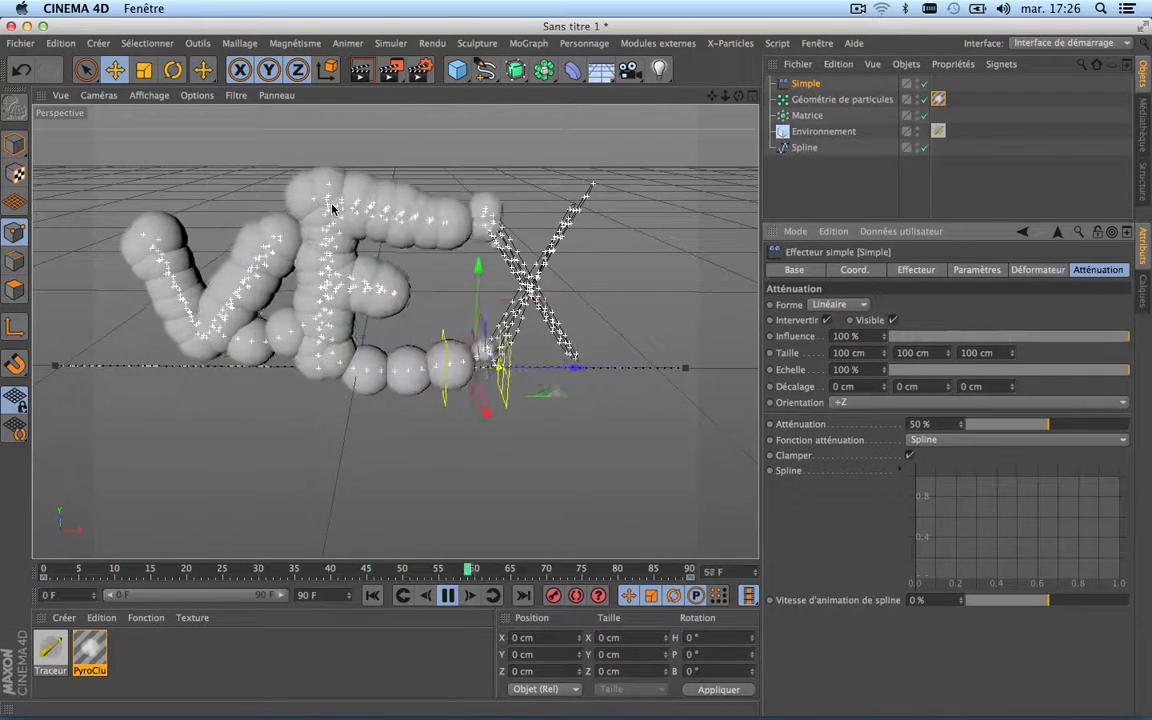
{"action": "left_click", "coordinate": [448, 595]}
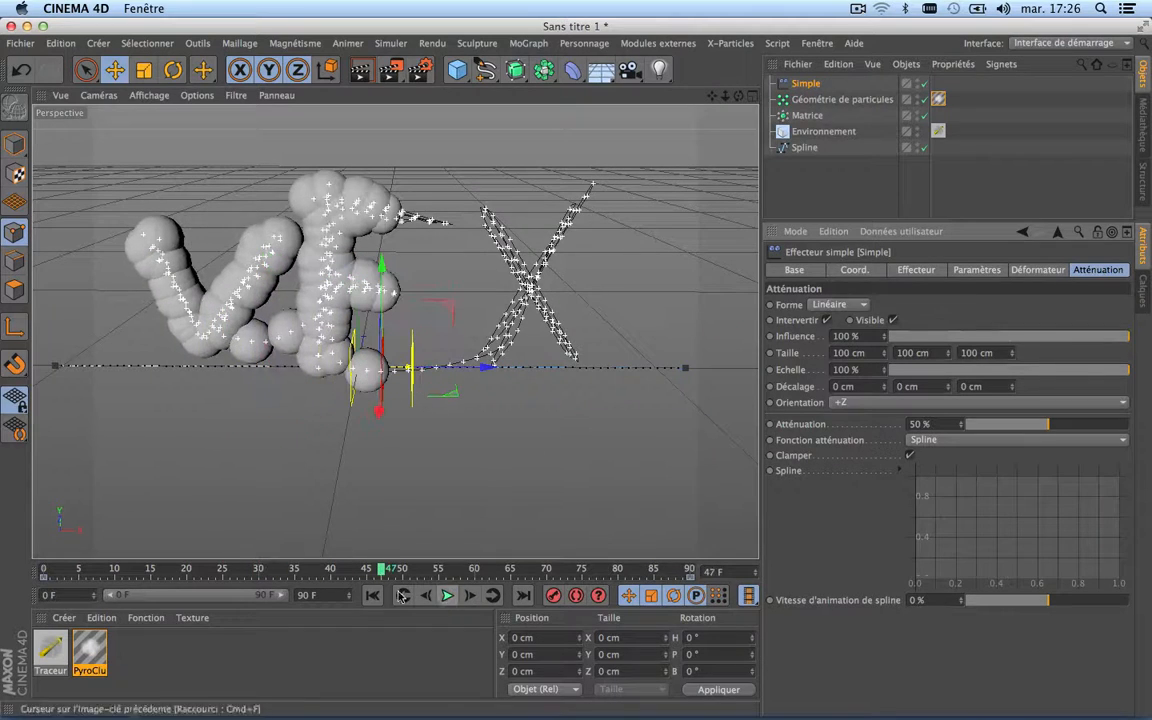
Step: Disable the age-based effects (Effets basés sur l'âge) in the PyroCluster material and replay the animation from the first frame
{"action": "left_click", "coordinate": [938, 99]}
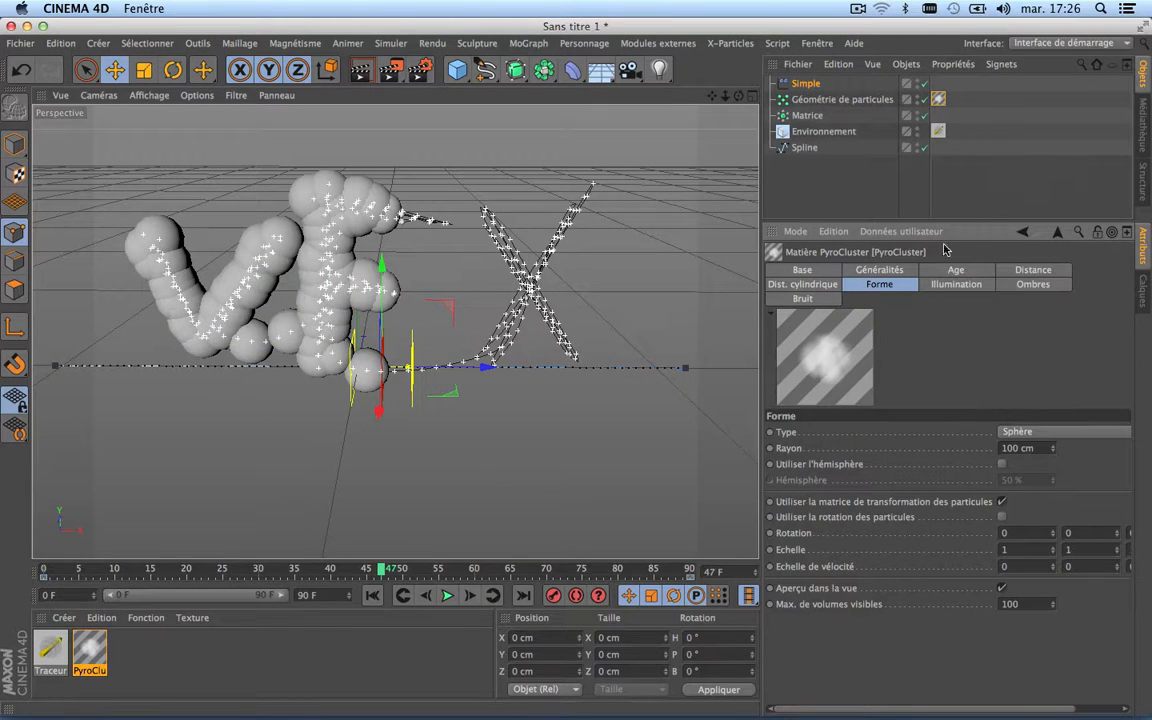
{"action": "left_click", "coordinate": [955, 273]}
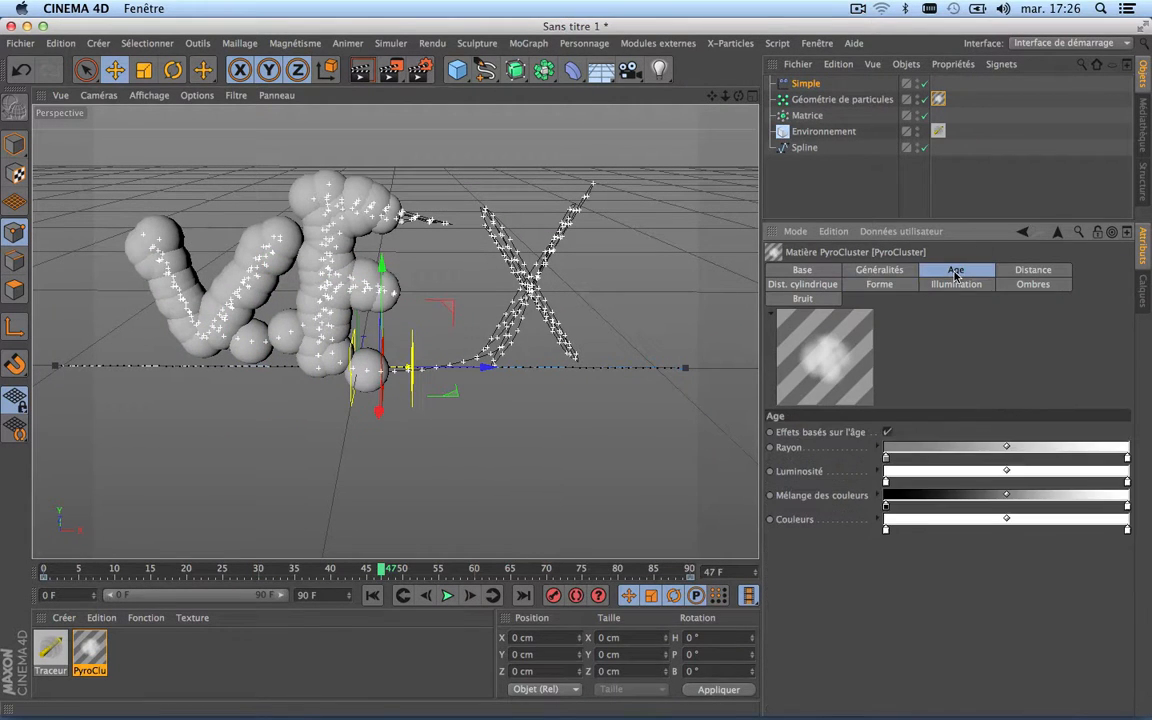
{"action": "left_click", "coordinate": [888, 433]}
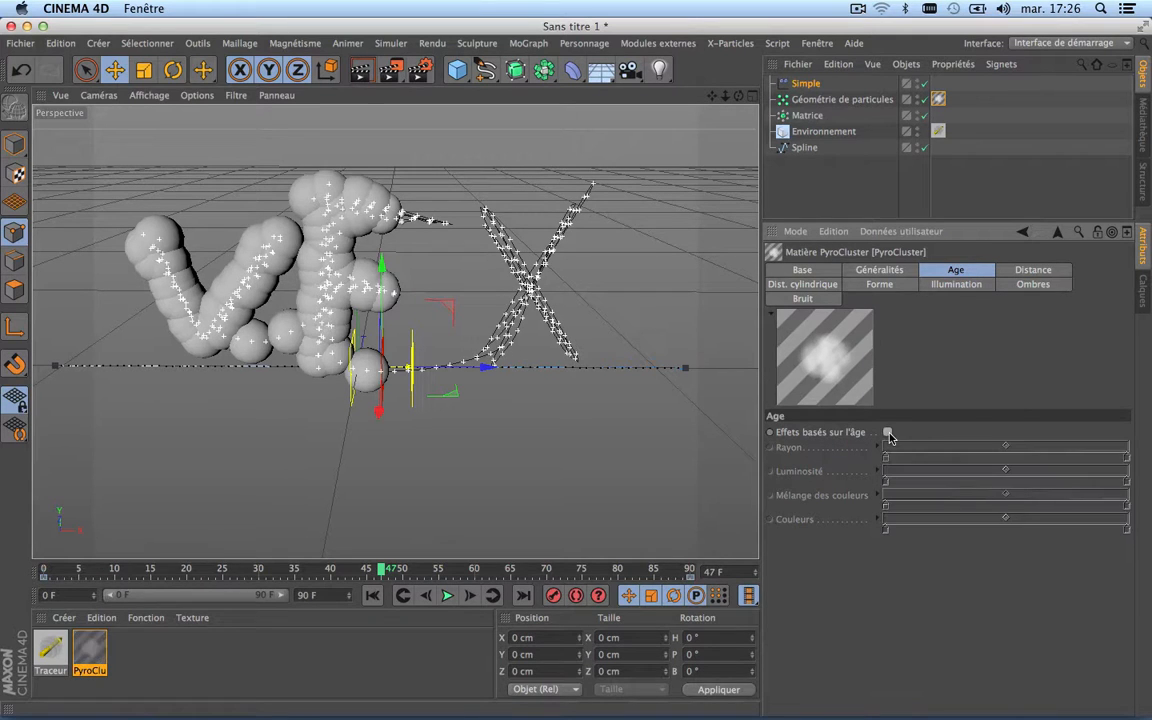
{"action": "left_click", "coordinate": [373, 597]}
{"action": "left_click", "coordinate": [447, 595]}
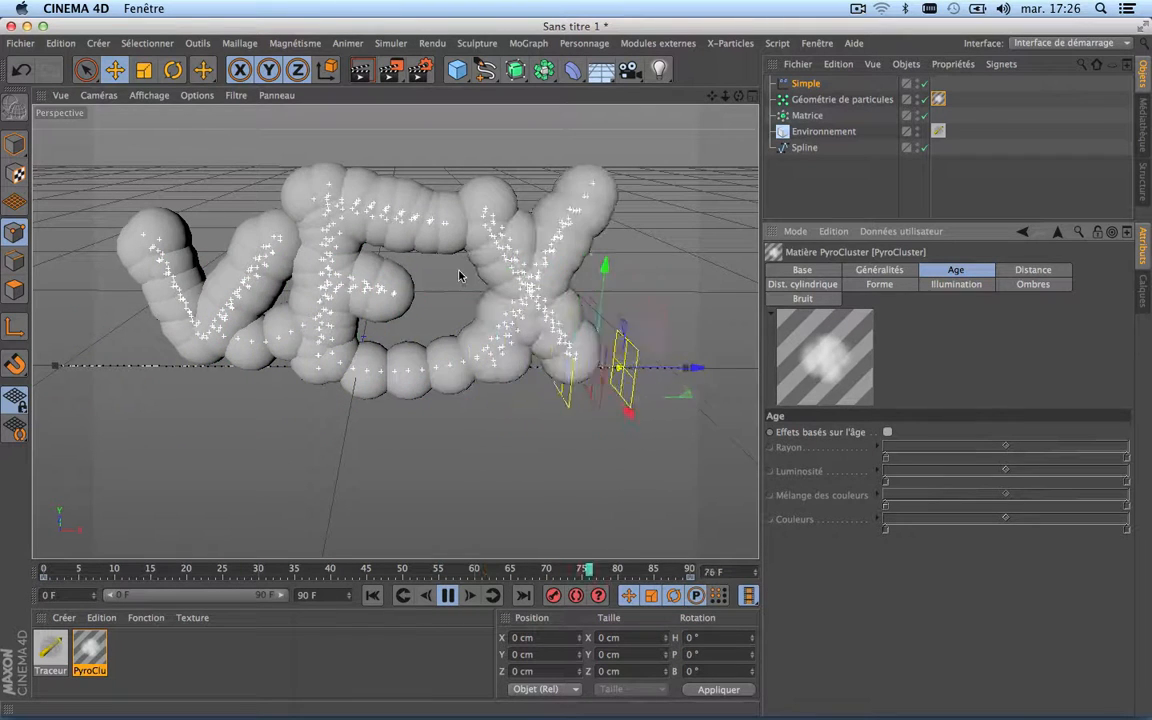
{"action": "left_click", "coordinate": [449, 596]}
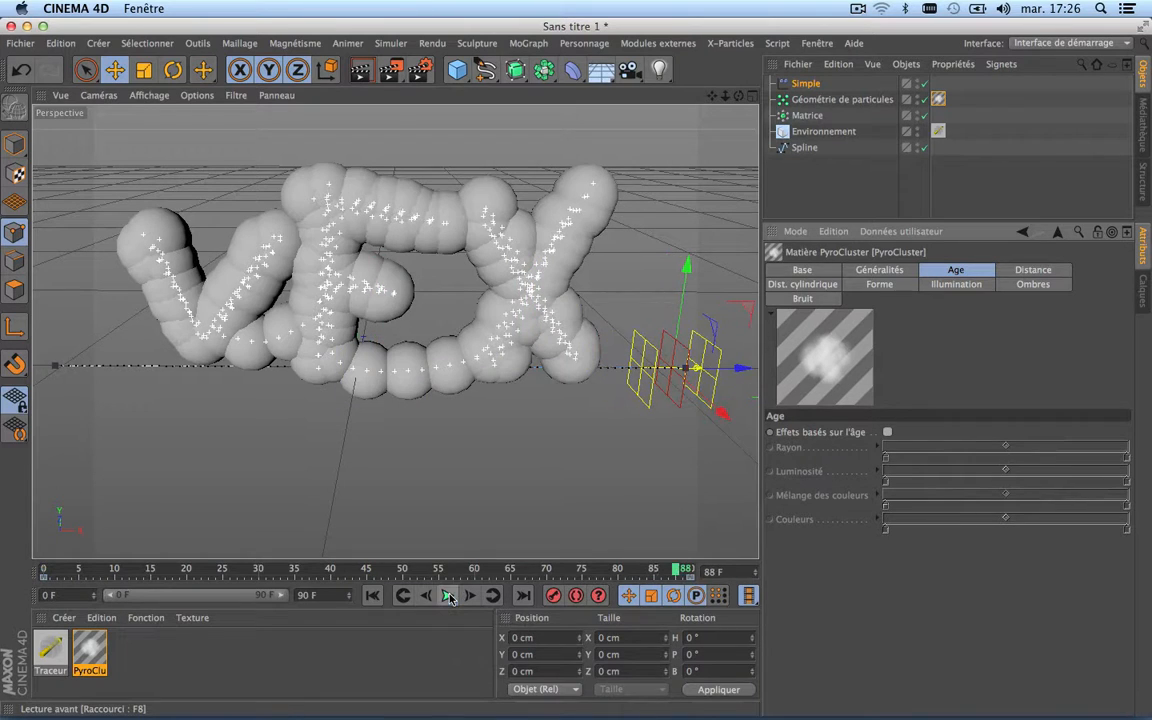
Step: Reframe the VFX lettering and display the list of effectors assigned to the Matrice object
{"action": "left_click_drag", "start_coordinate": [714, 97], "coordinate": [720, 127]}
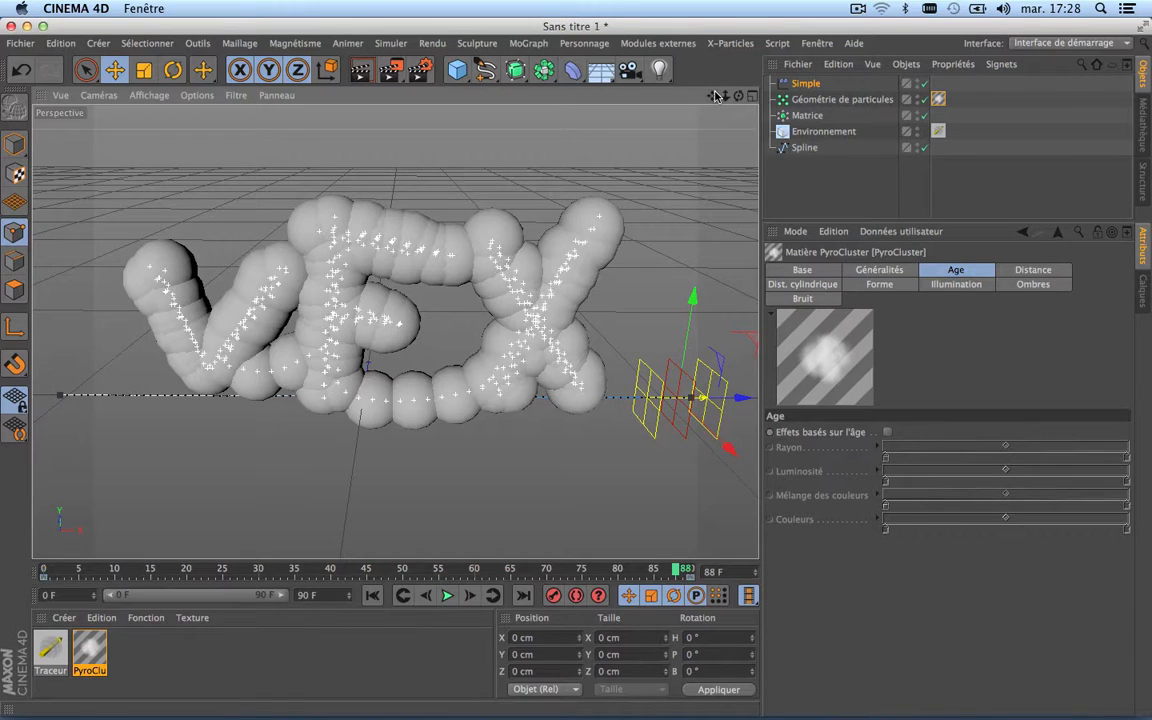
{"action": "left_click_drag", "start_coordinate": [715, 97], "coordinate": [703, 87]}
{"action": "scroll", "coordinate": [494, 249], "scroll_direction": "down", "scroll_amount": 5}
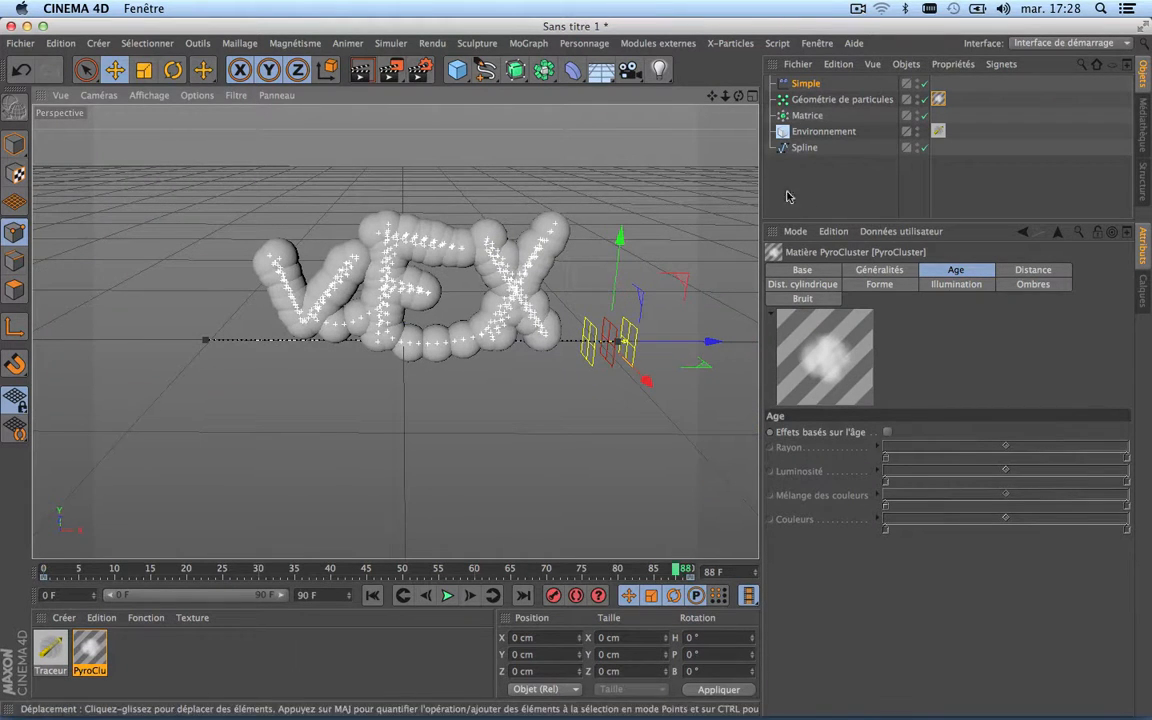
{"action": "scroll", "coordinate": [456, 275], "scroll_direction": "up", "scroll_amount": 6}
{"action": "scroll", "coordinate": [458, 268], "scroll_direction": "down", "scroll_amount": 3}
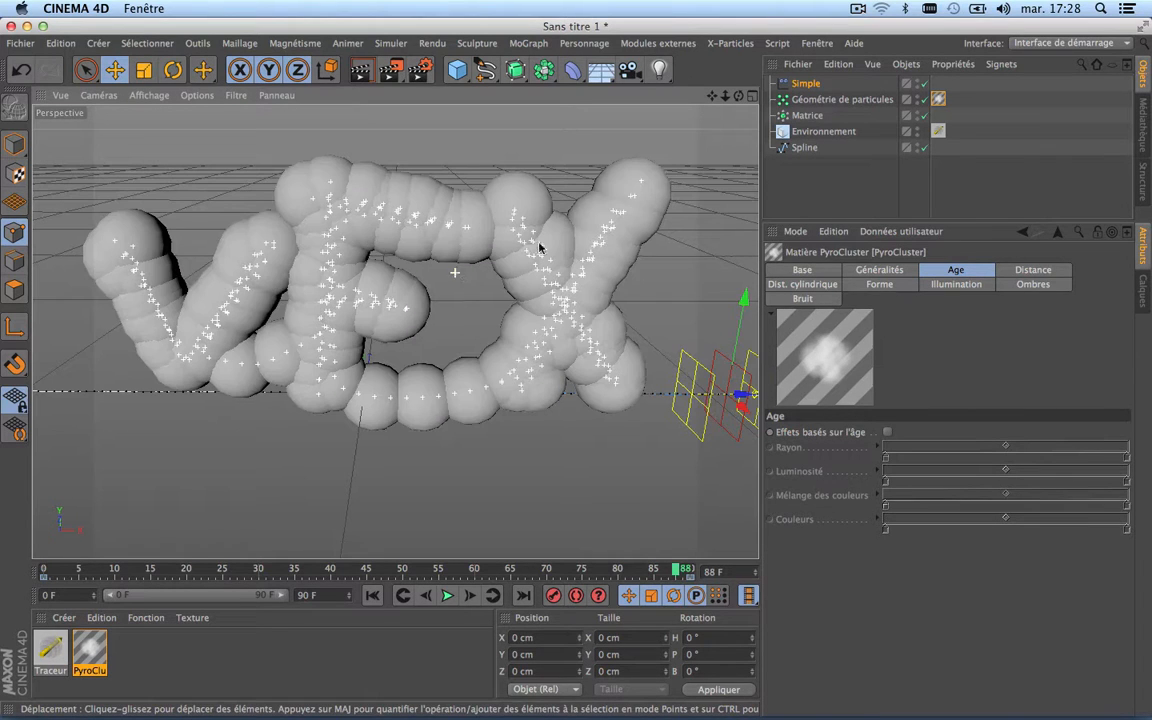
{"action": "left_click", "coordinate": [815, 116]}
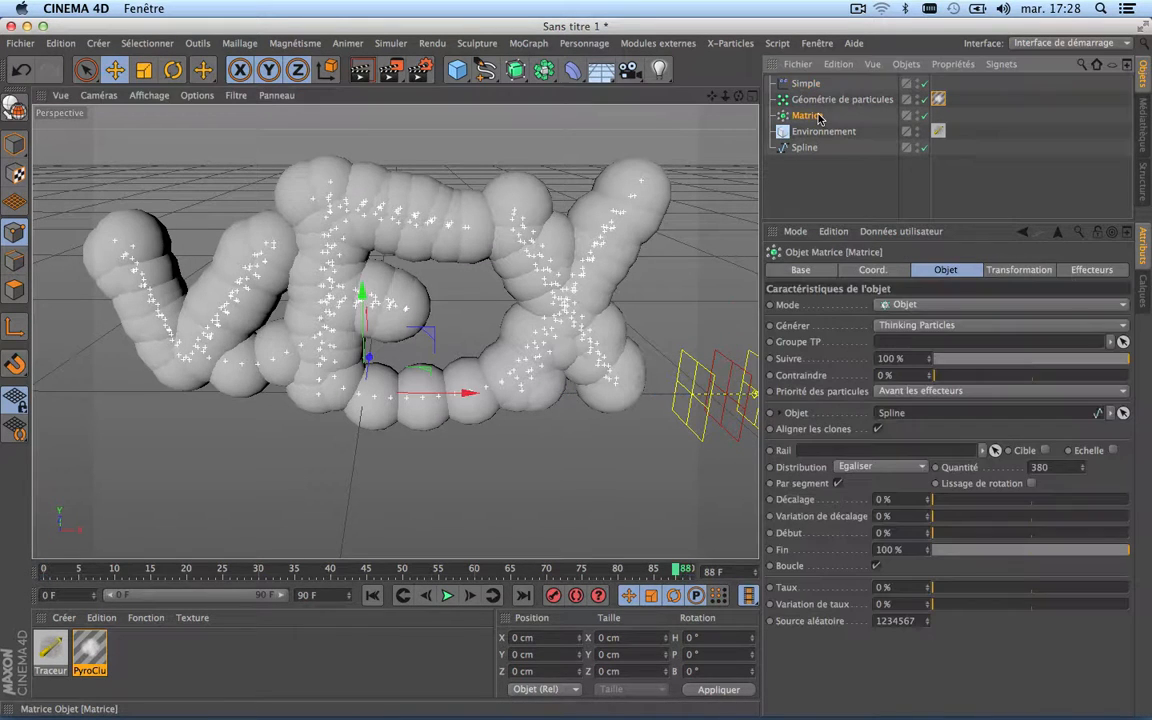
{"action": "left_click", "coordinate": [528, 43]}
{"action": "mouse_move", "coordinate": [554, 79]}
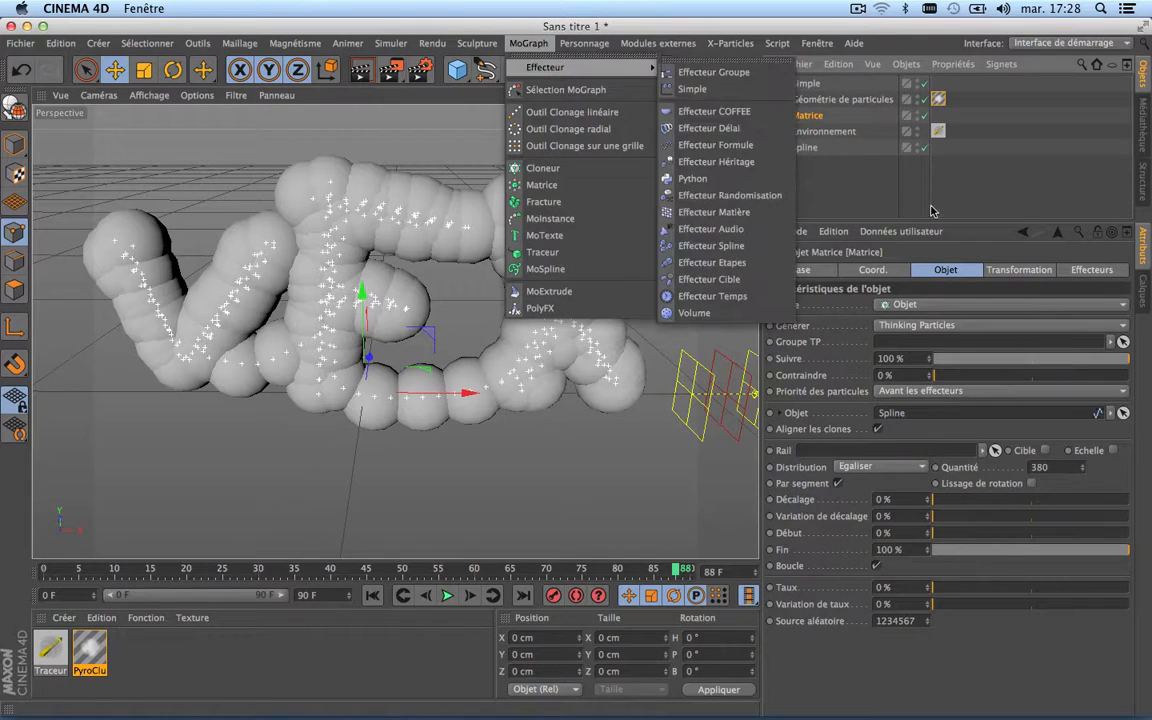
{"action": "left_click", "coordinate": [841, 190]}
{"action": "left_click", "coordinate": [1065, 269]}
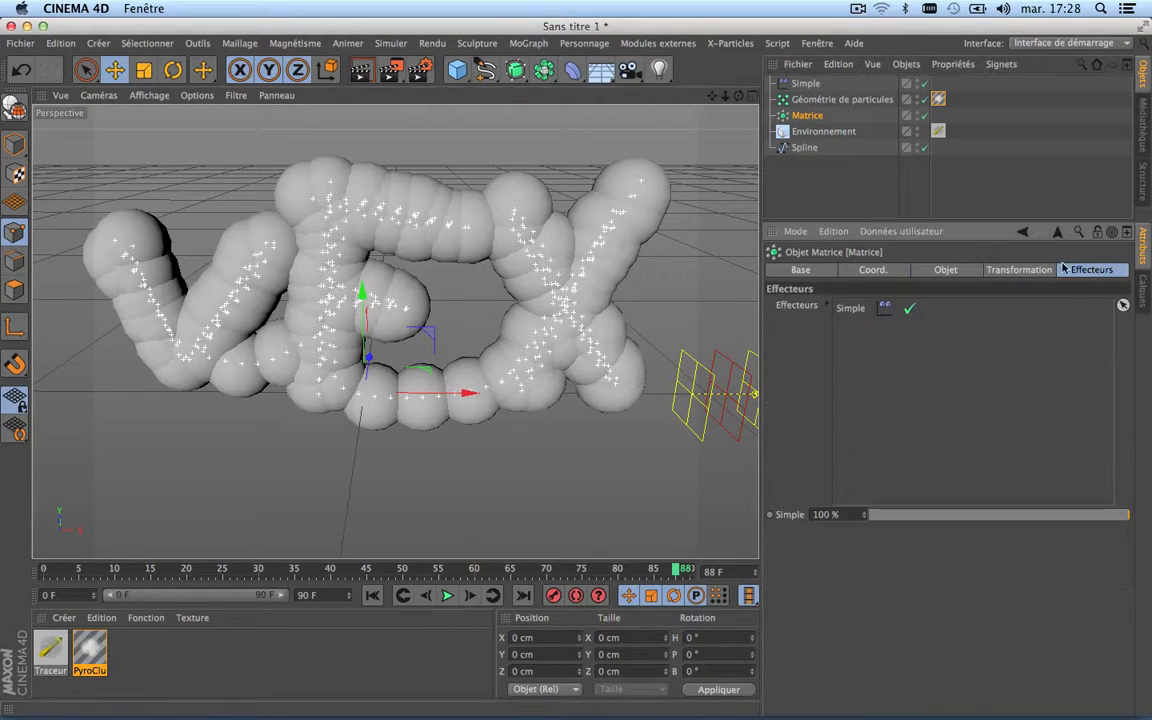
Step: Add a Time effector (Effecteur Temps) to the Matrice object and check it in the Matrice's effector list
{"action": "left_click", "coordinate": [528, 43]}
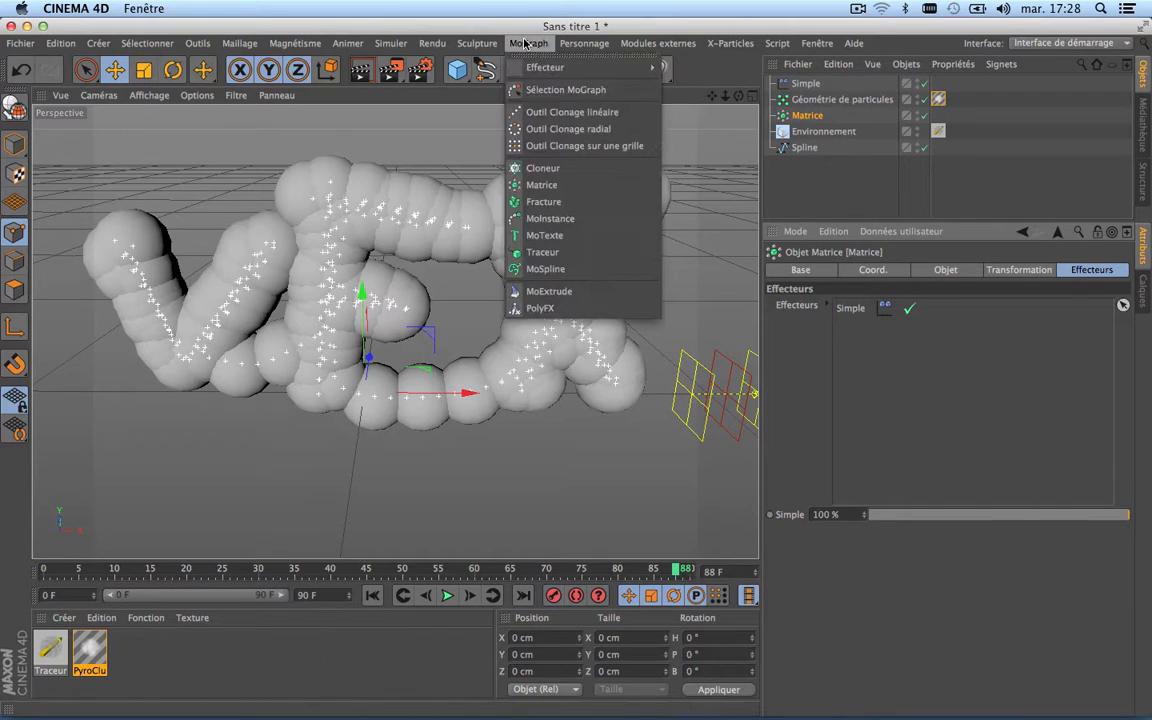
{"action": "mouse_move", "coordinate": [552, 73]}
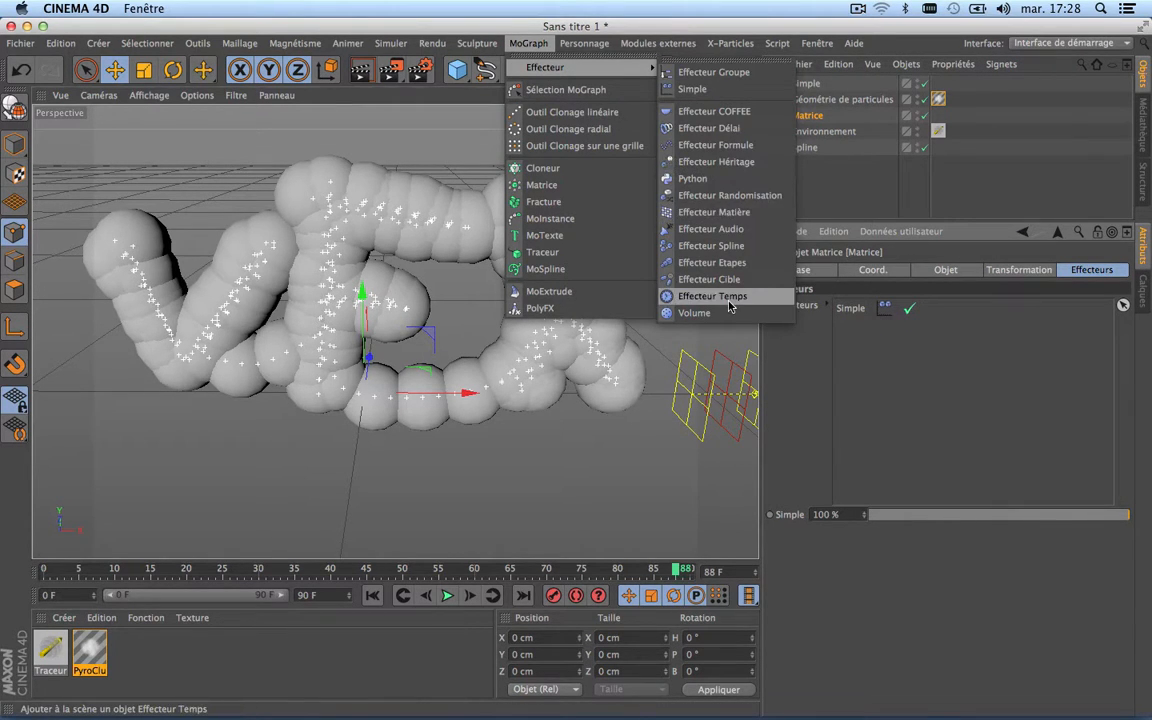
{"action": "left_click", "coordinate": [712, 296]}
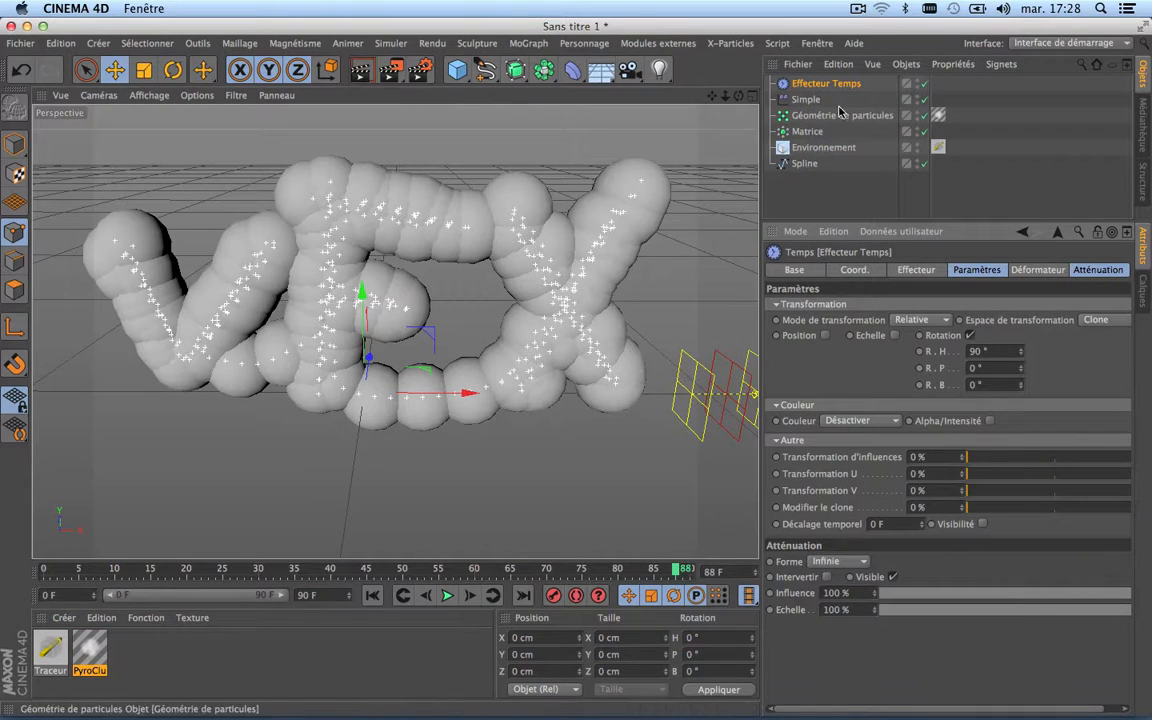
{"action": "left_click", "coordinate": [806, 131]}
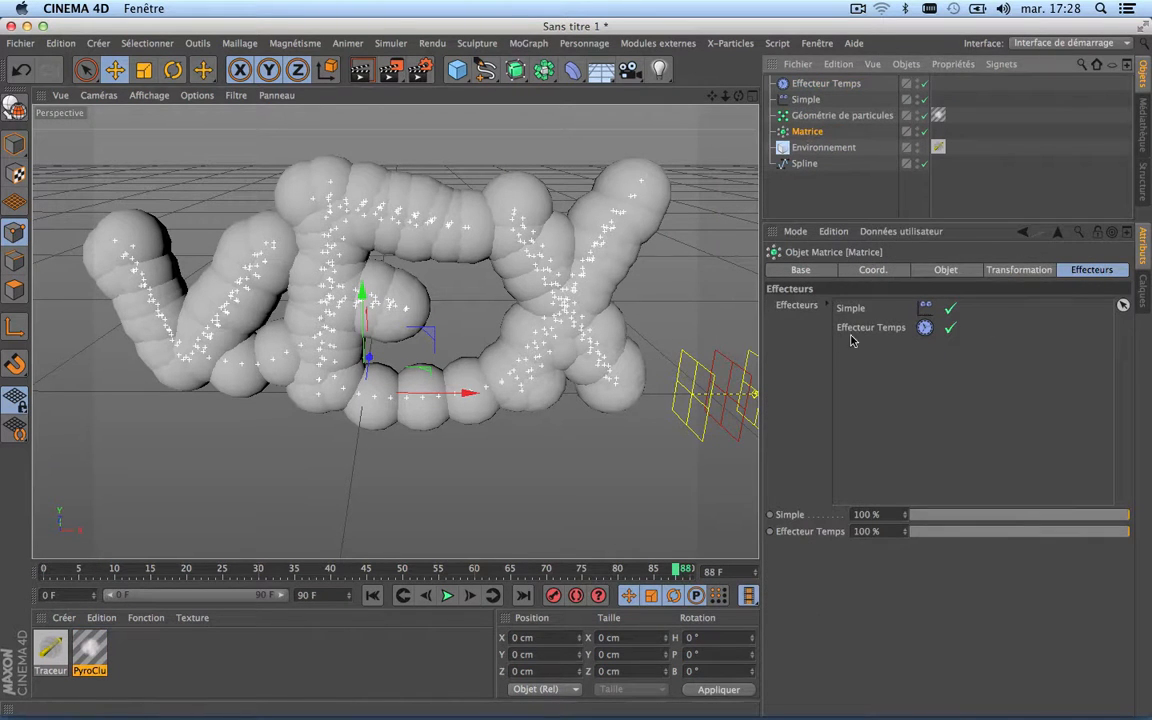
Step: Set the Time effector's rotation to 2° on each of the H, P and B axes
{"action": "left_click", "coordinate": [805, 84]}
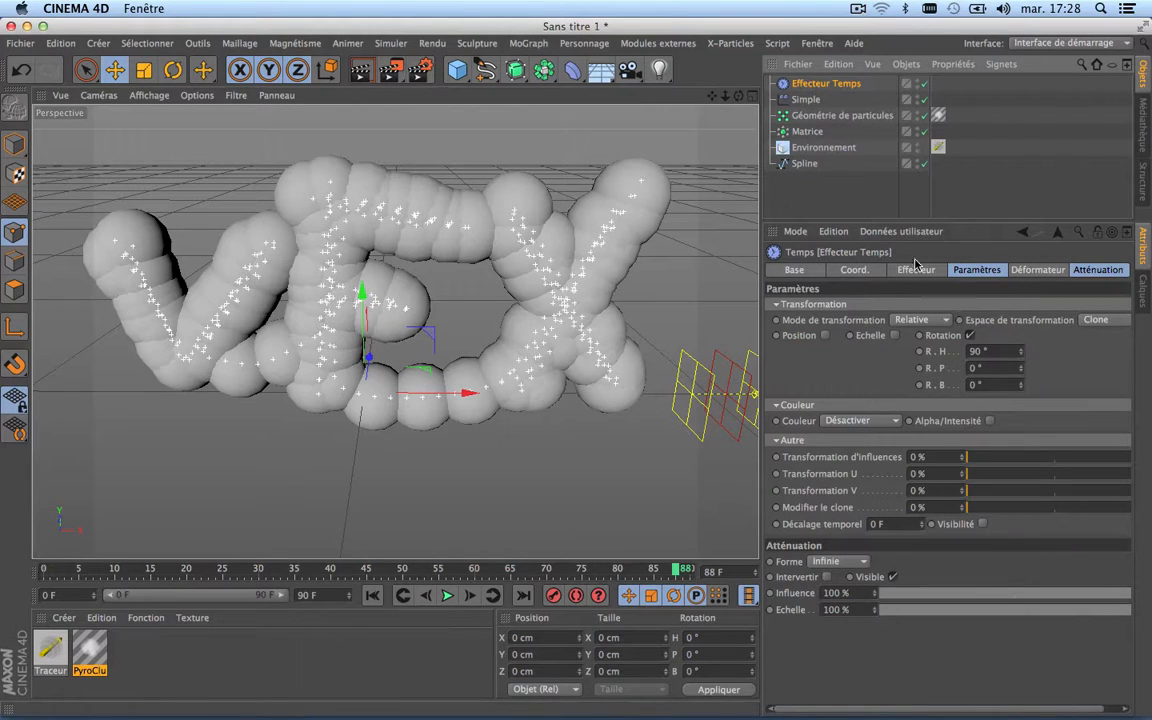
{"action": "left_click", "coordinate": [1004, 351]}
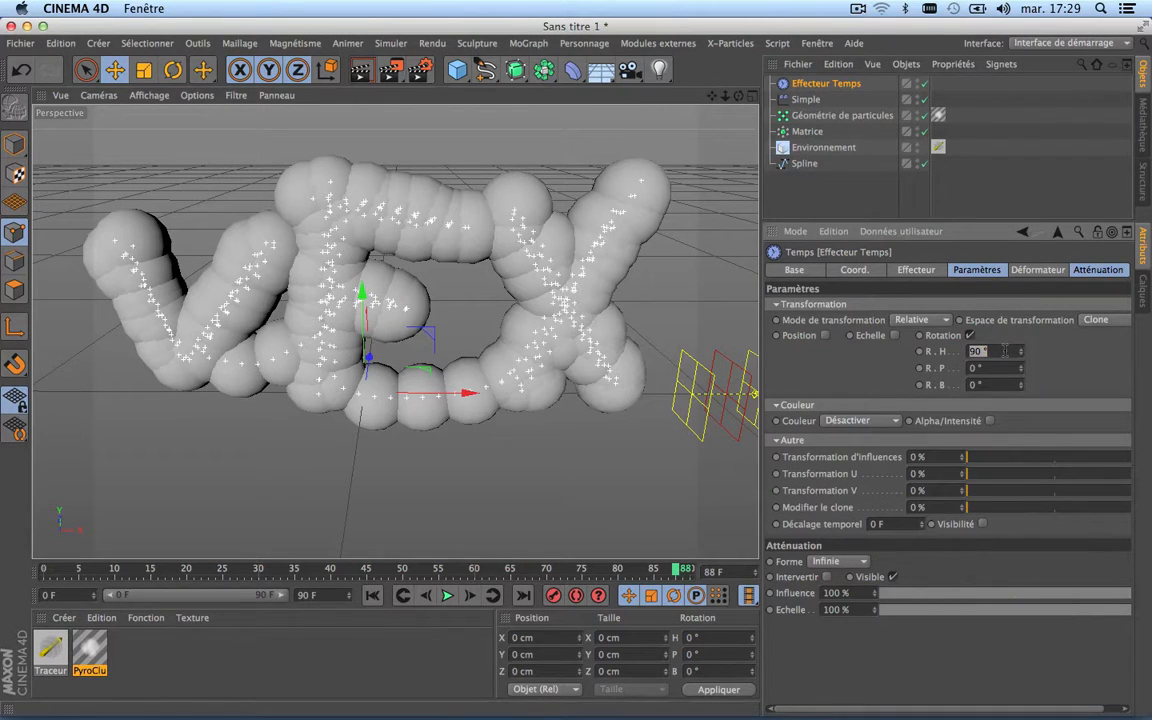
{"action": "type", "text": "2"}
Step: Enable position transformation on the Time effector with X 70 cm, Y 23 cm and Z 37 cm
{"action": "left_click", "coordinate": [826, 336]}
{"action": "left_click", "coordinate": [842, 351]}
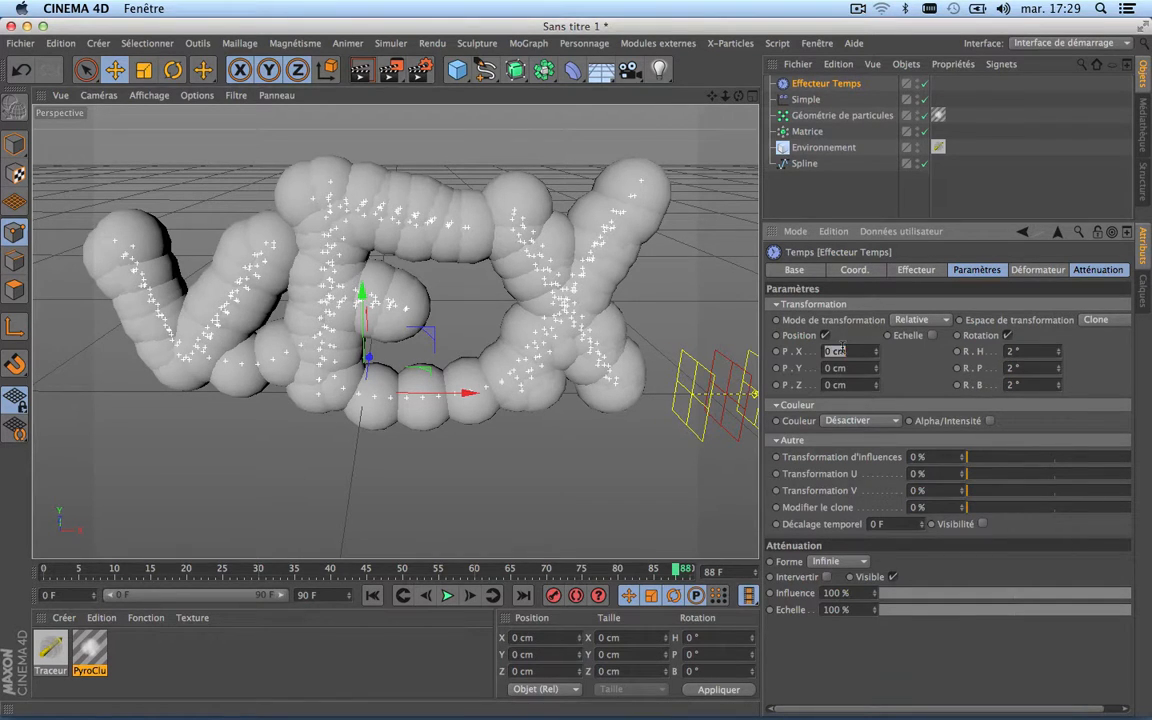
{"action": "type", "text": "70"}
{"action": "key", "text": "Return"}
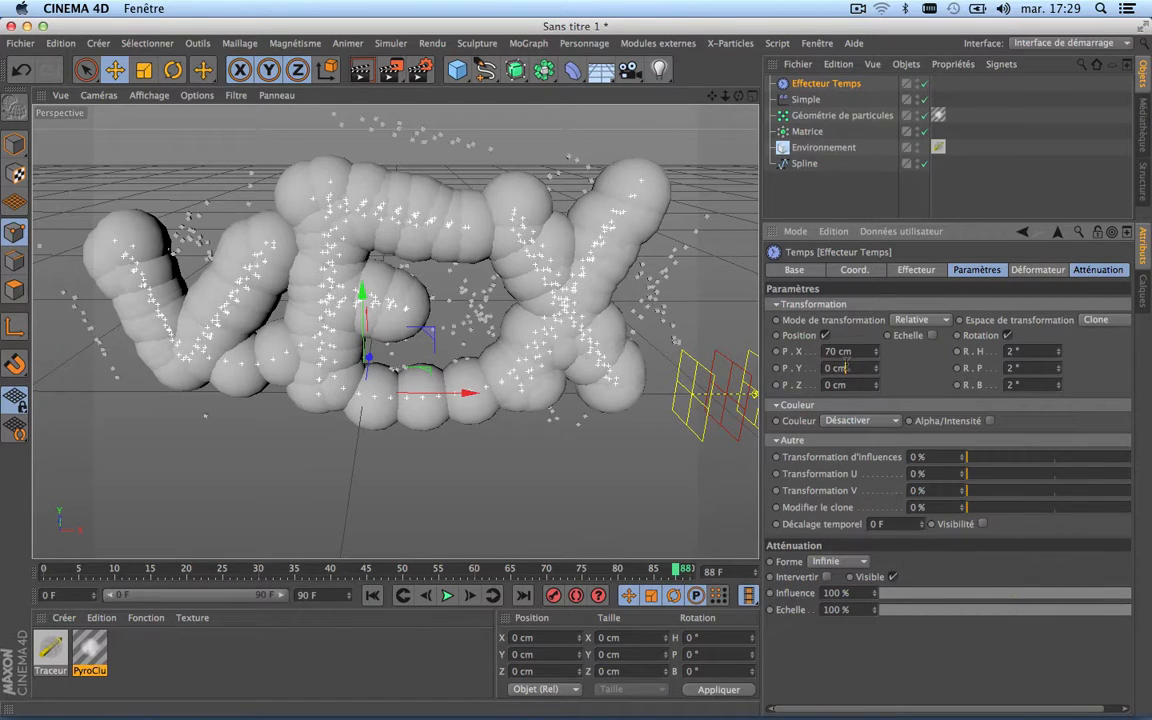
{"action": "left_click", "coordinate": [845, 368]}
{"action": "type", "text": "23"}
{"action": "left_click", "coordinate": [849, 384]}
{"action": "type", "text": "37"}
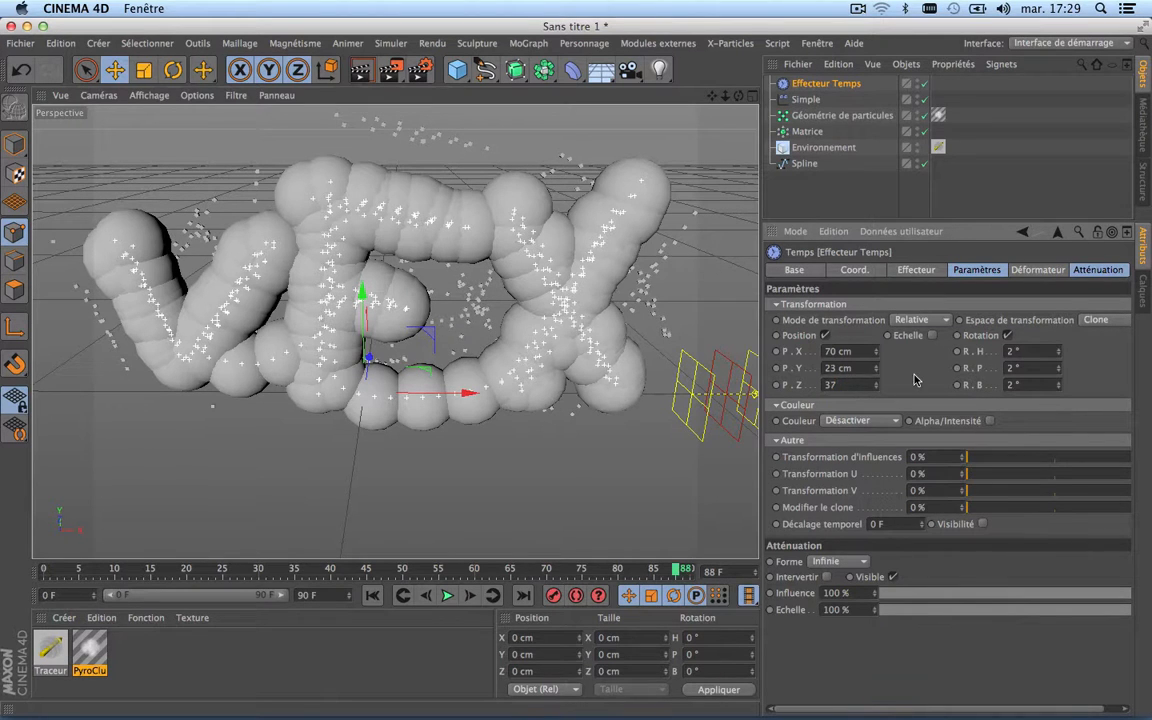
{"action": "key", "text": "Return"}
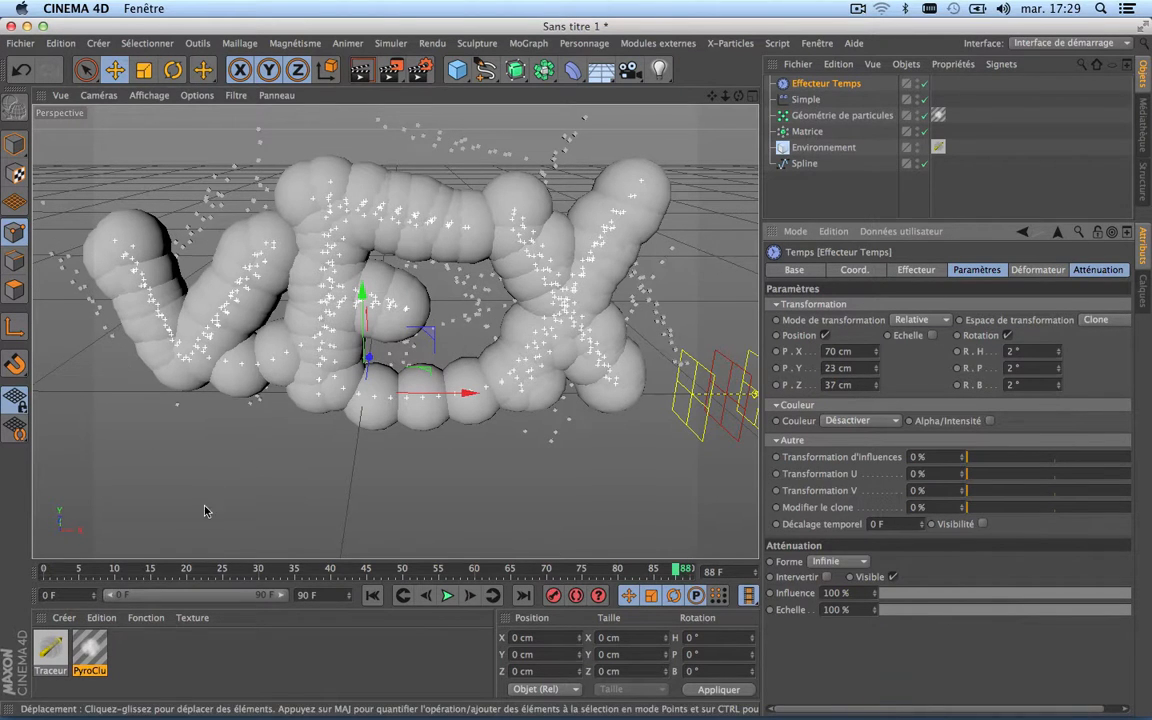
Step: Play the animation from frame 0 to check the Time effector's particle motion, and return to the first frame
{"action": "left_click", "coordinate": [370, 594]}
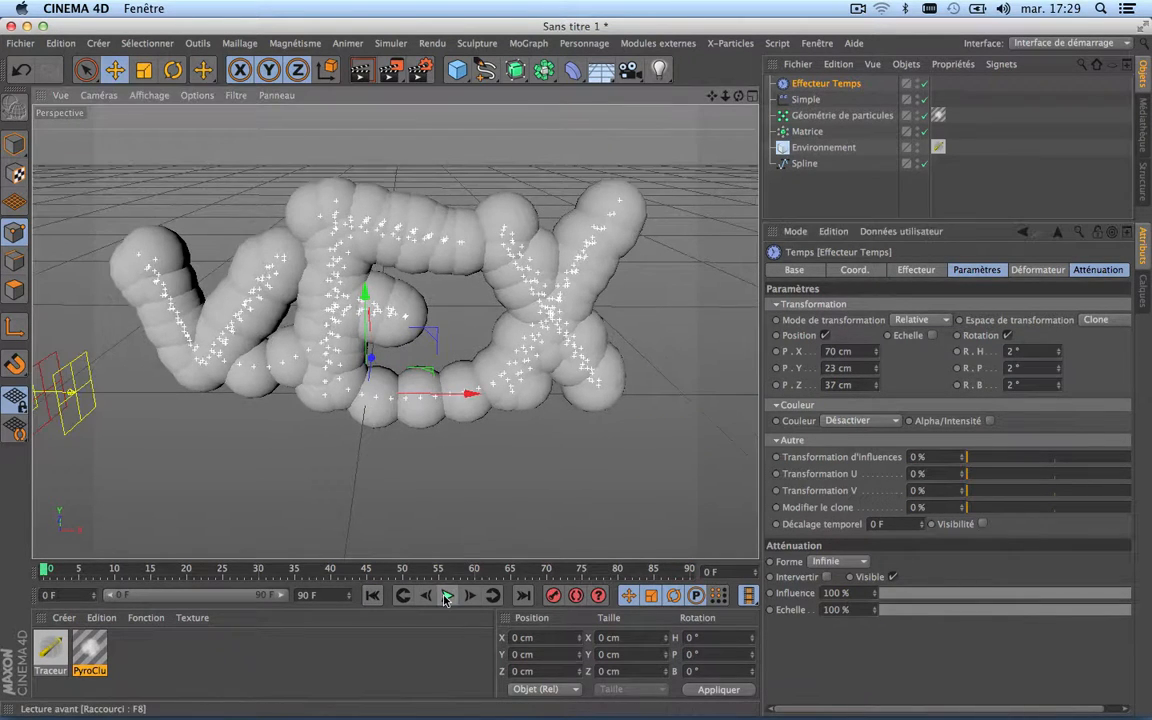
{"action": "left_click", "coordinate": [447, 595]}
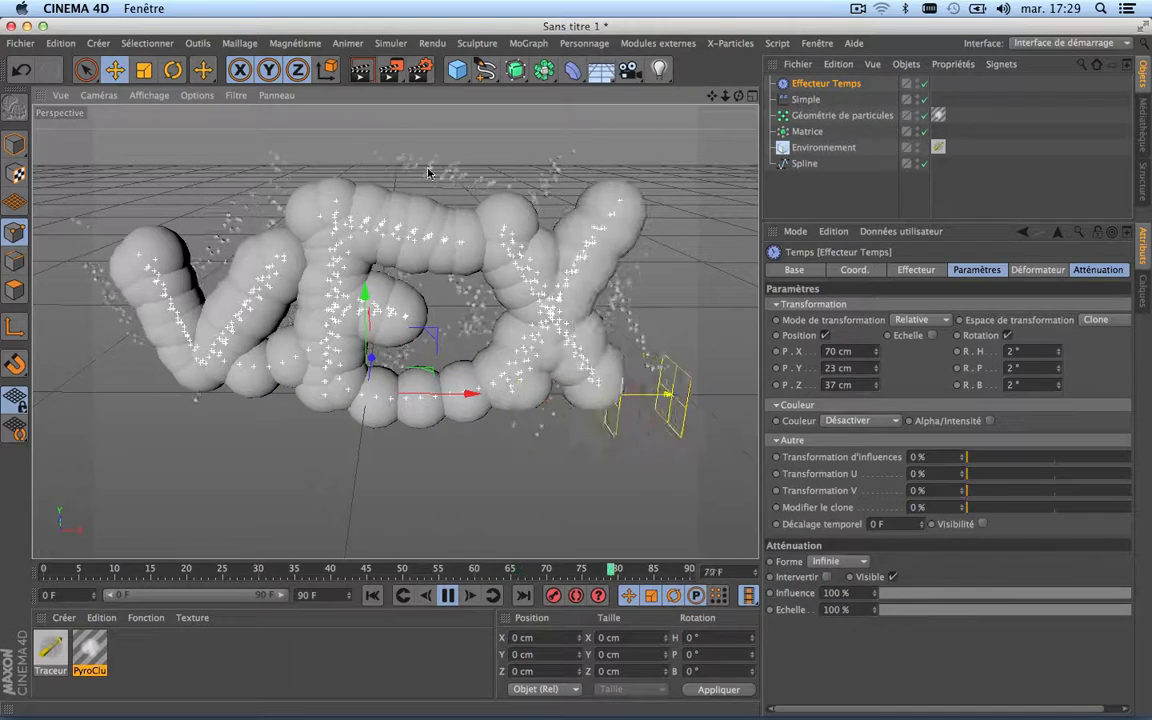
{"action": "left_click", "coordinate": [447, 595]}
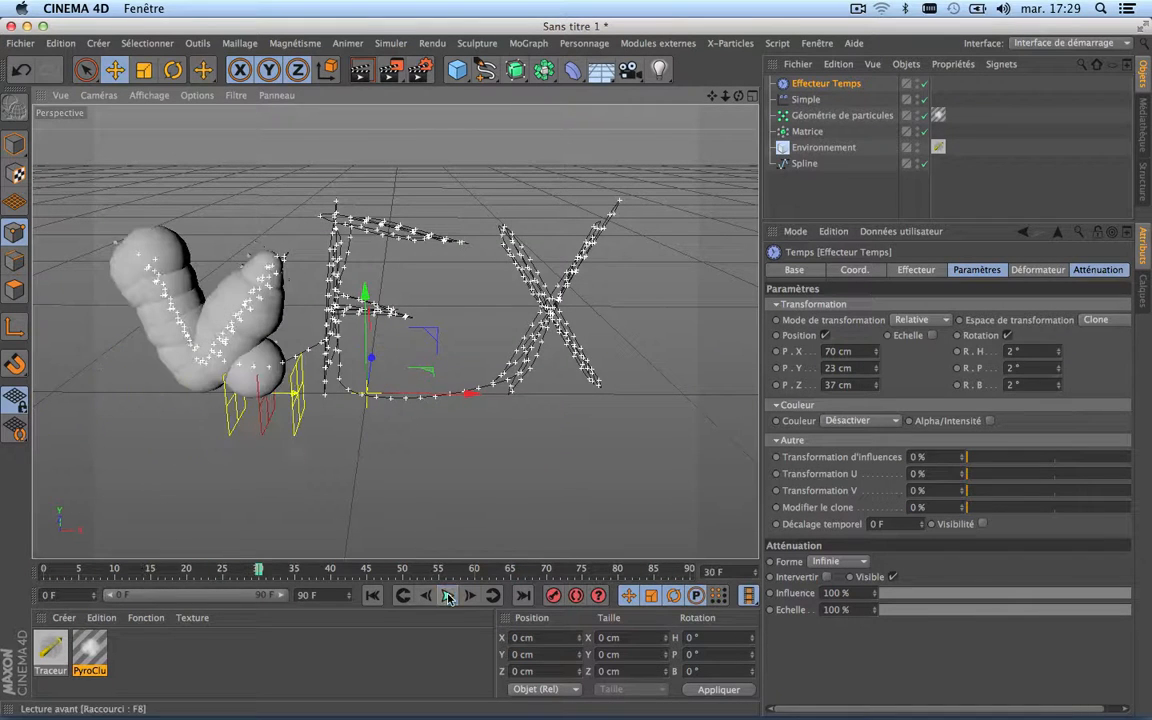
{"action": "left_click", "coordinate": [377, 596]}
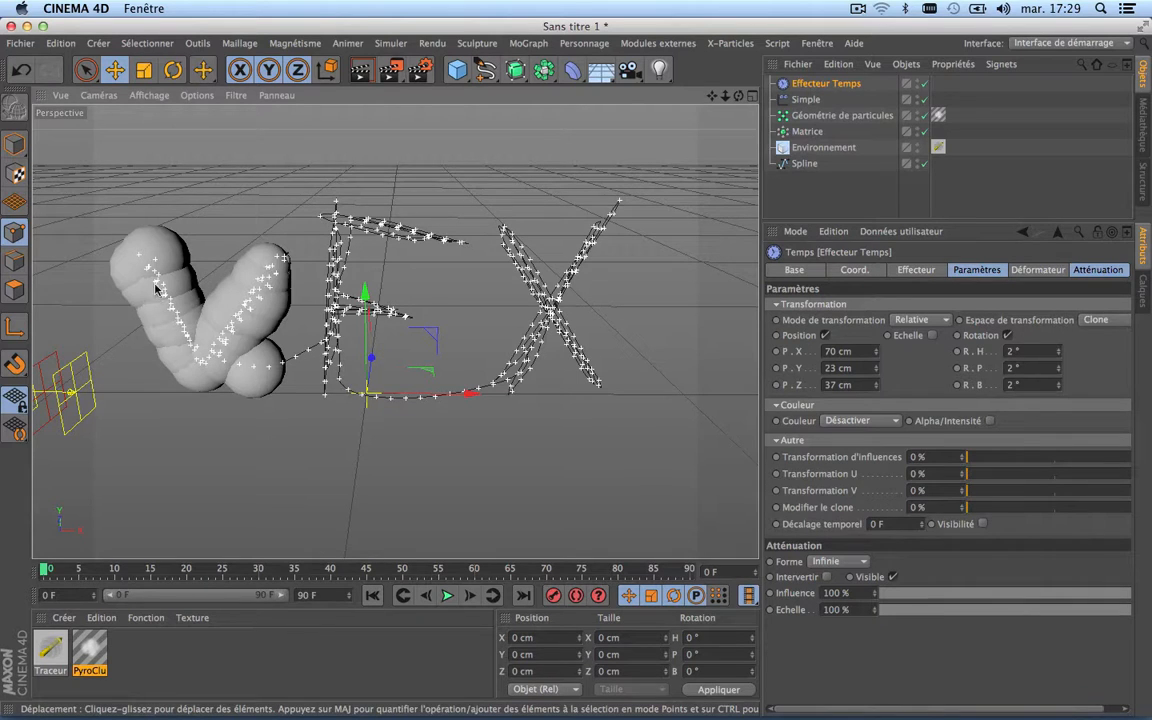
Step: Examine the particles around the letter V up close and play the reveal again partway through
{"action": "scroll", "coordinate": [257, 301], "scroll_direction": "up", "scroll_amount": 5}
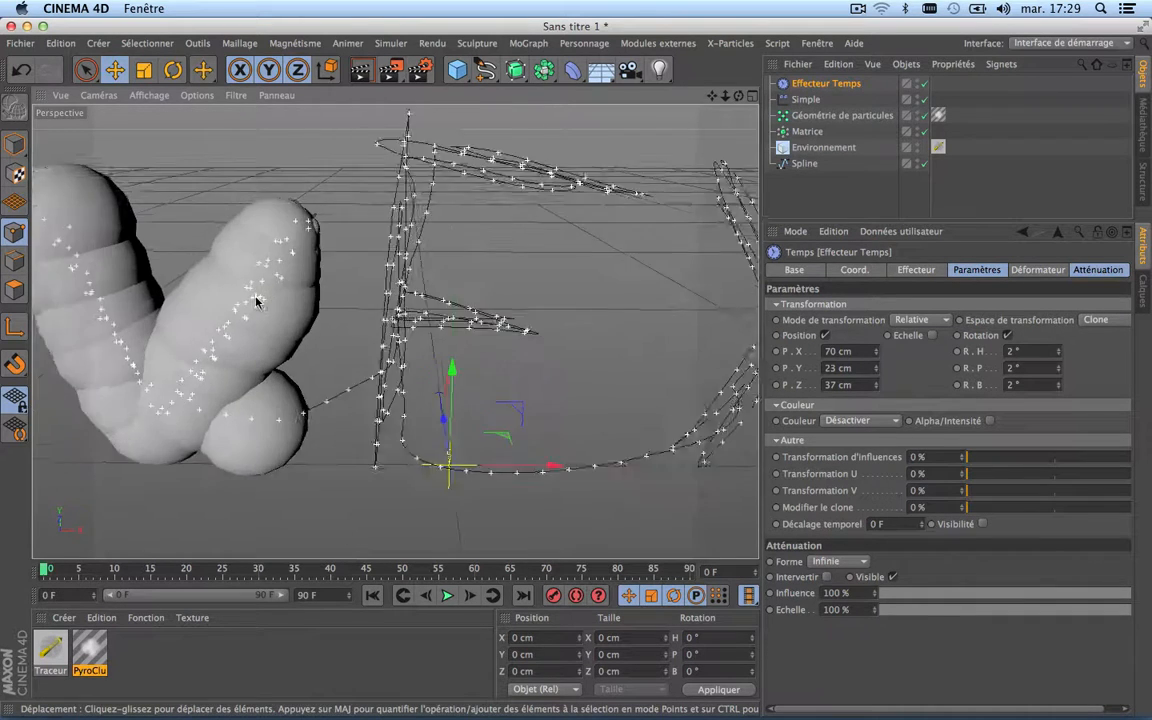
{"action": "scroll", "coordinate": [257, 301], "scroll_direction": "down", "scroll_amount": 2}
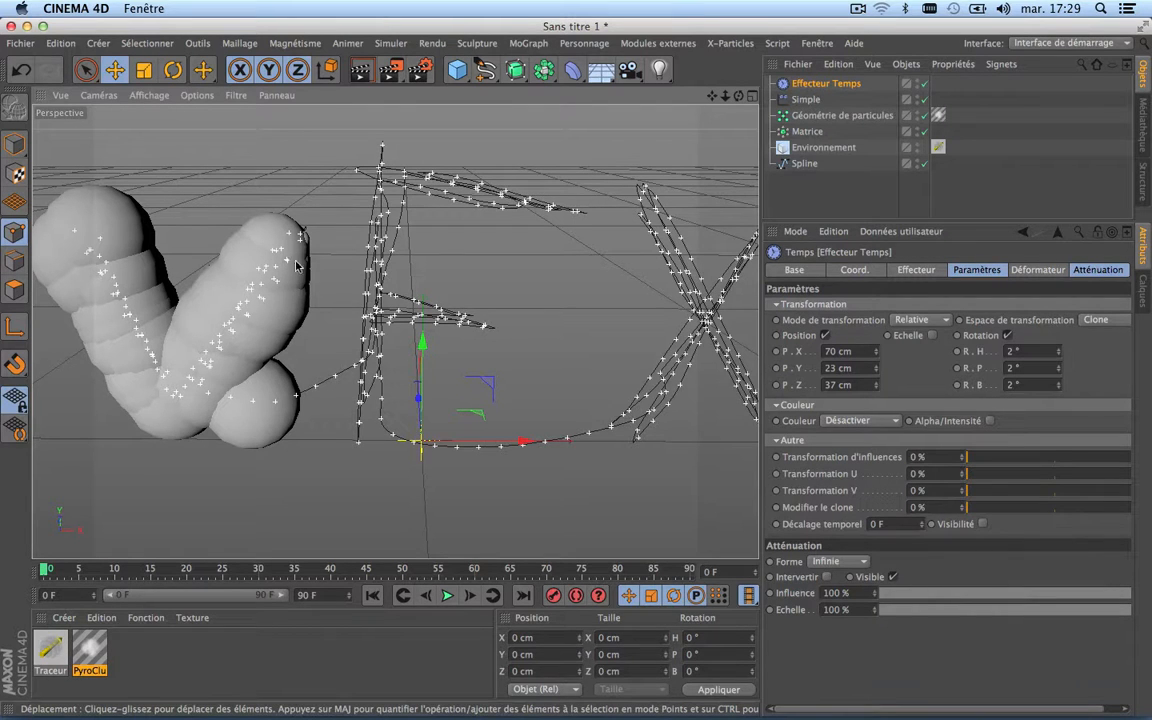
{"action": "scroll", "coordinate": [383, 333], "scroll_direction": "down", "scroll_amount": 3}
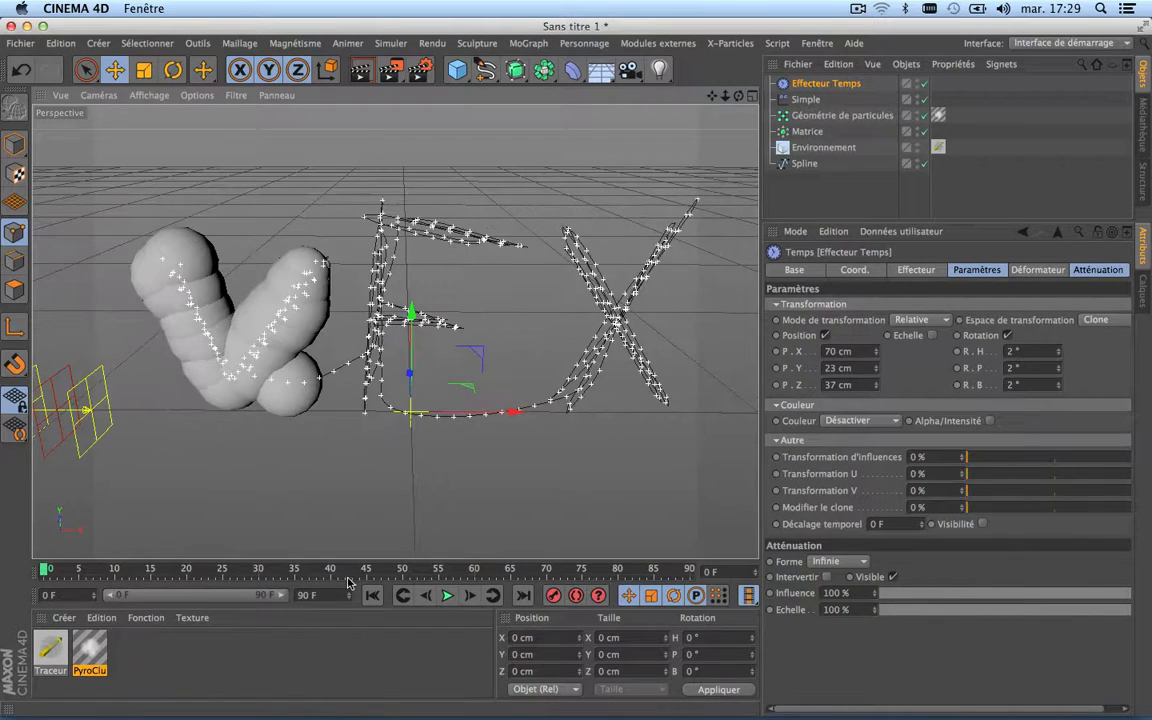
{"action": "left_click", "coordinate": [448, 596]}
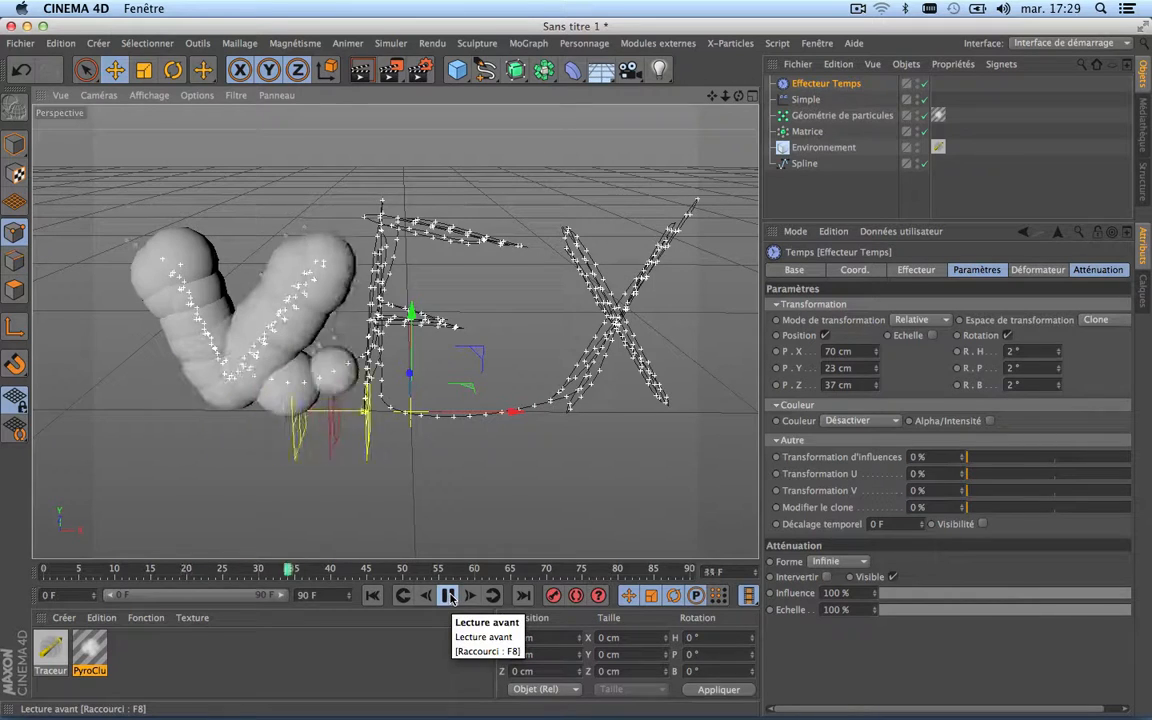
{"action": "left_click", "coordinate": [448, 596]}
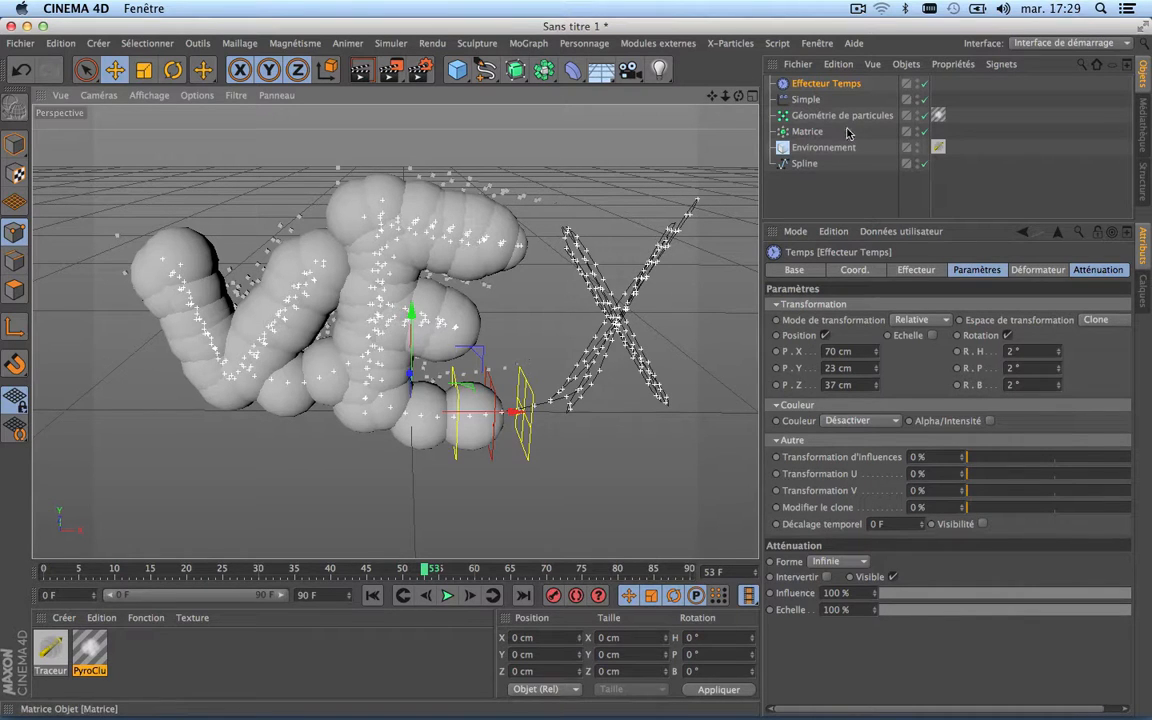
Step: Set the Matrice object's particle priority to Après les effecteurs
{"action": "left_click", "coordinate": [808, 131]}
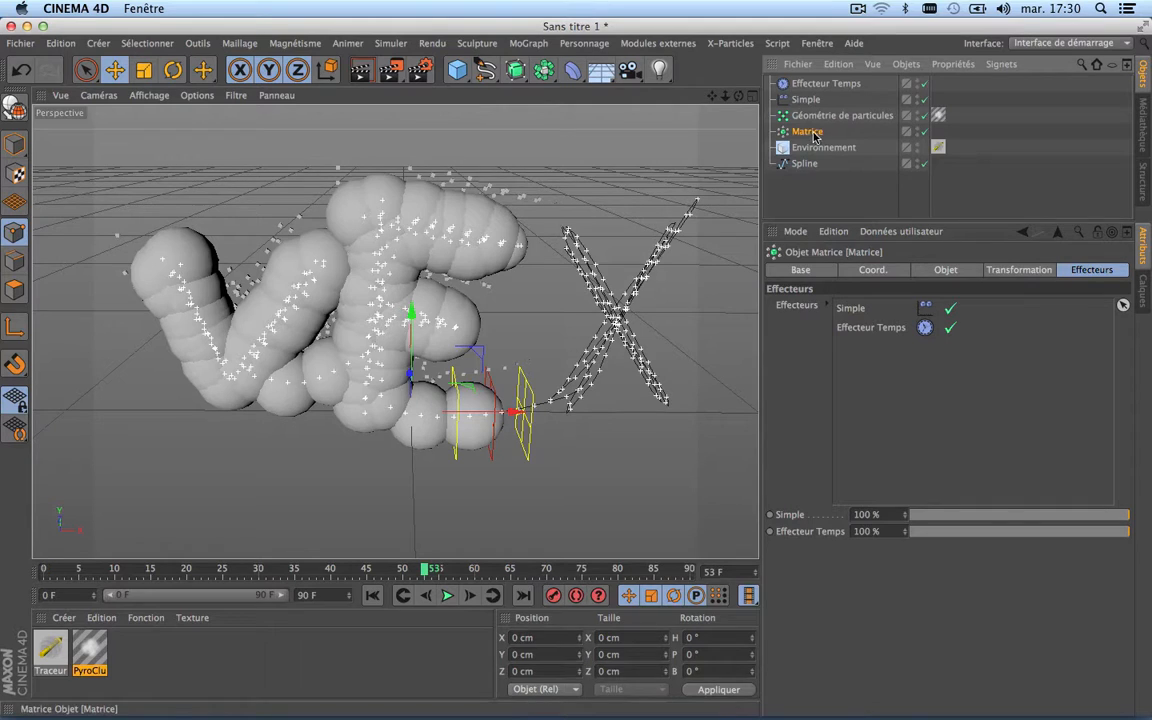
{"action": "left_click", "coordinate": [944, 270]}
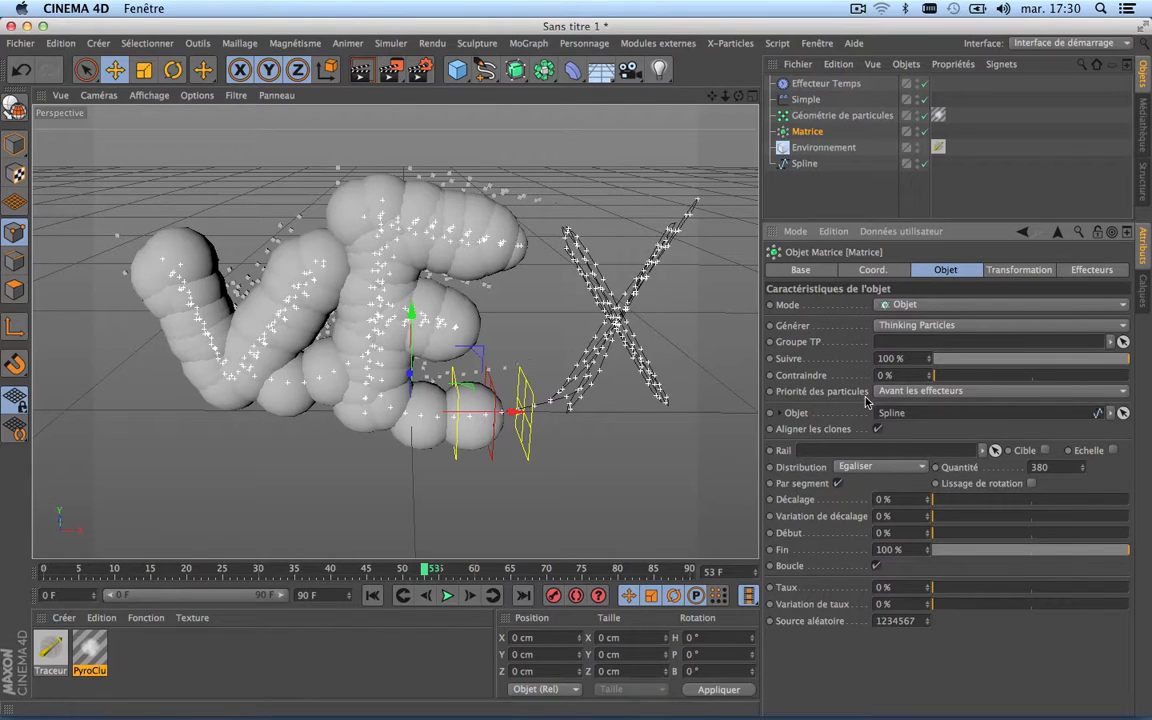
{"action": "left_click", "coordinate": [916, 391]}
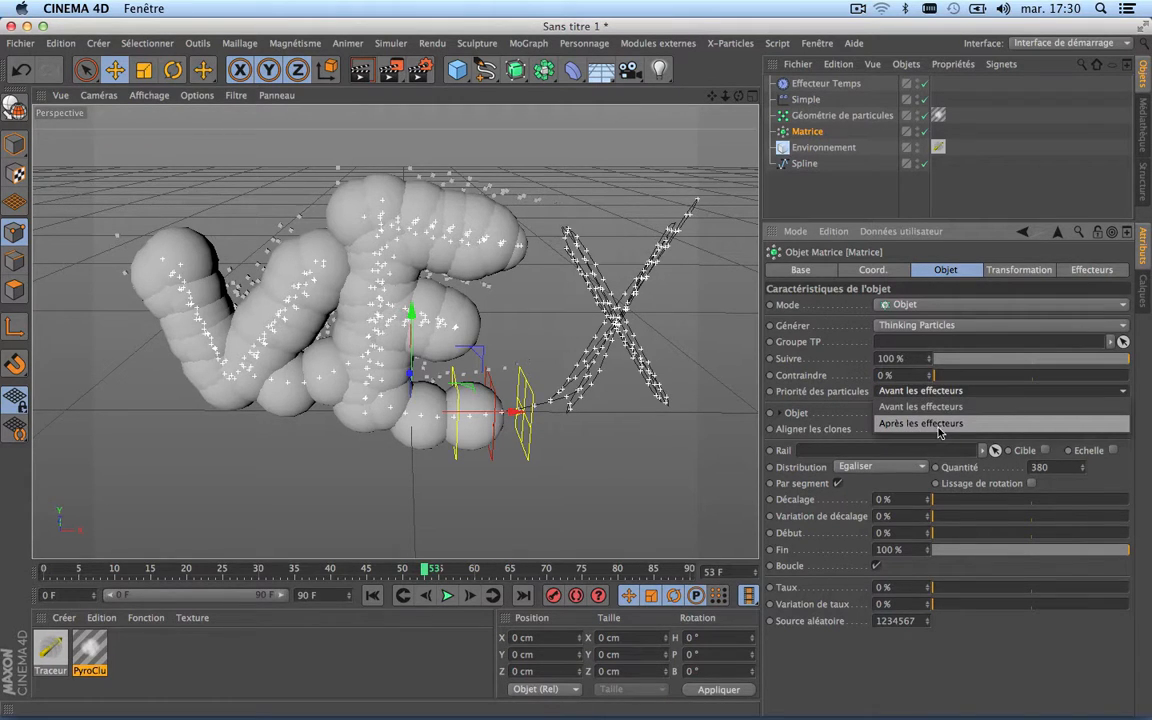
{"action": "left_click", "coordinate": [940, 432]}
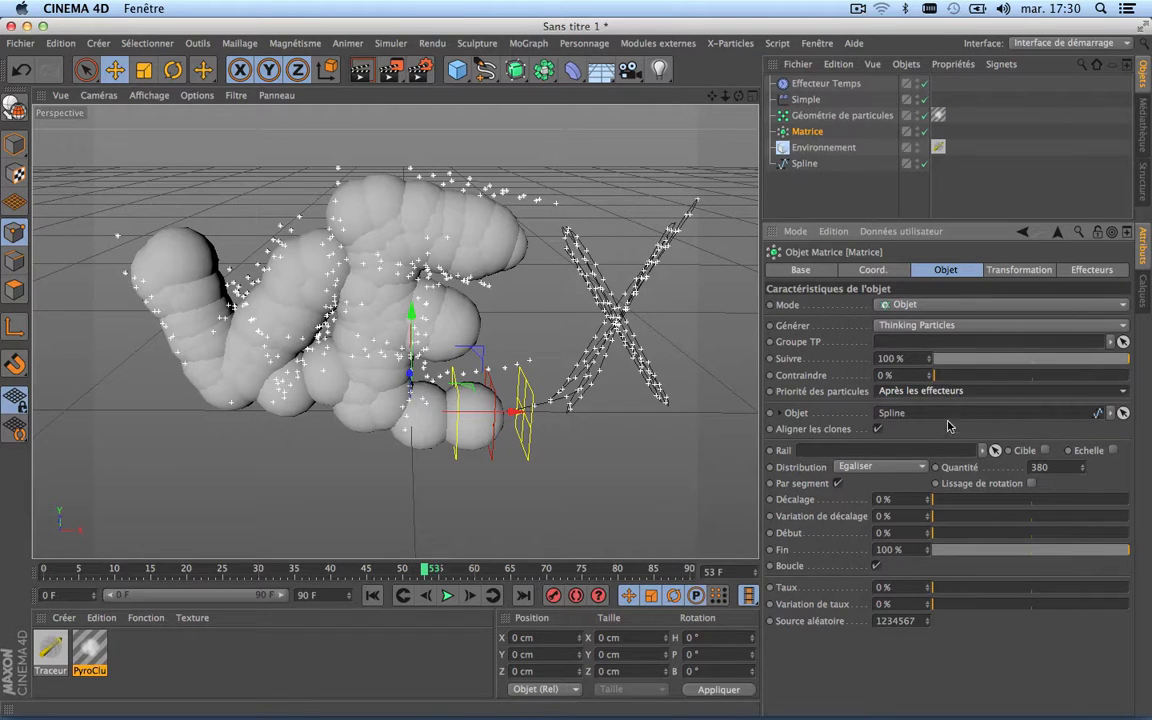
Step: Play the animation from the first frame to check how the smoke volumes follow the effectors, and stop it partway
{"action": "key", "text": "shift+f"}
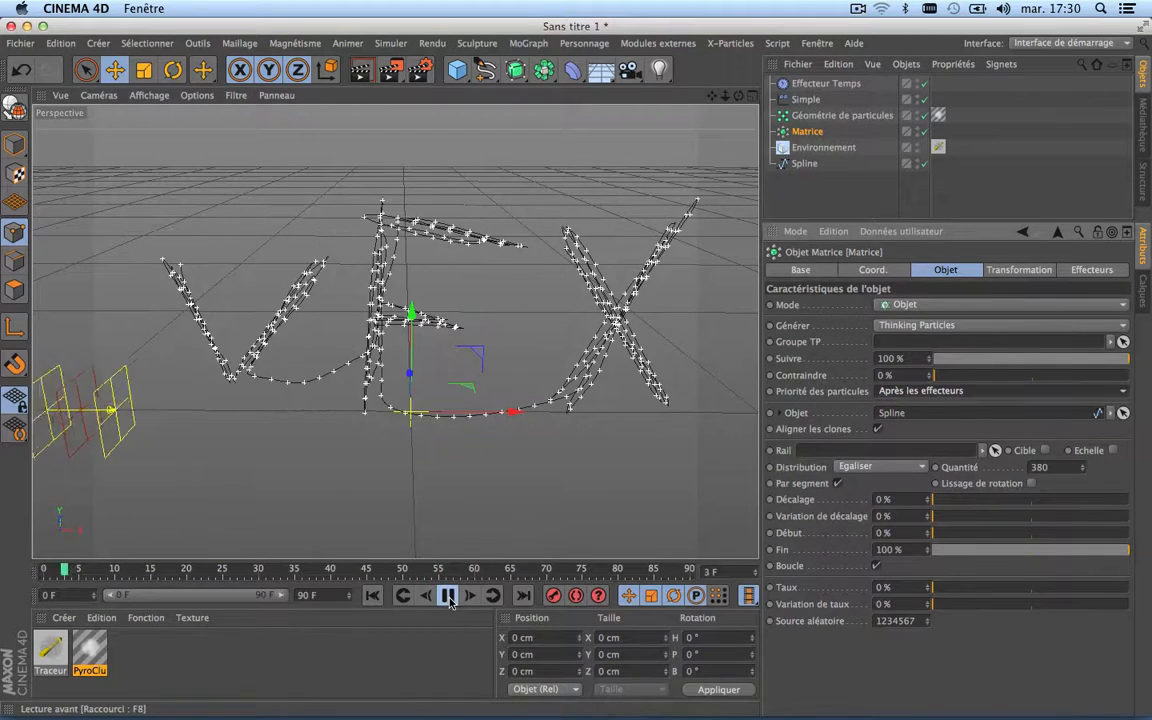
{"action": "left_click", "coordinate": [449, 596]}
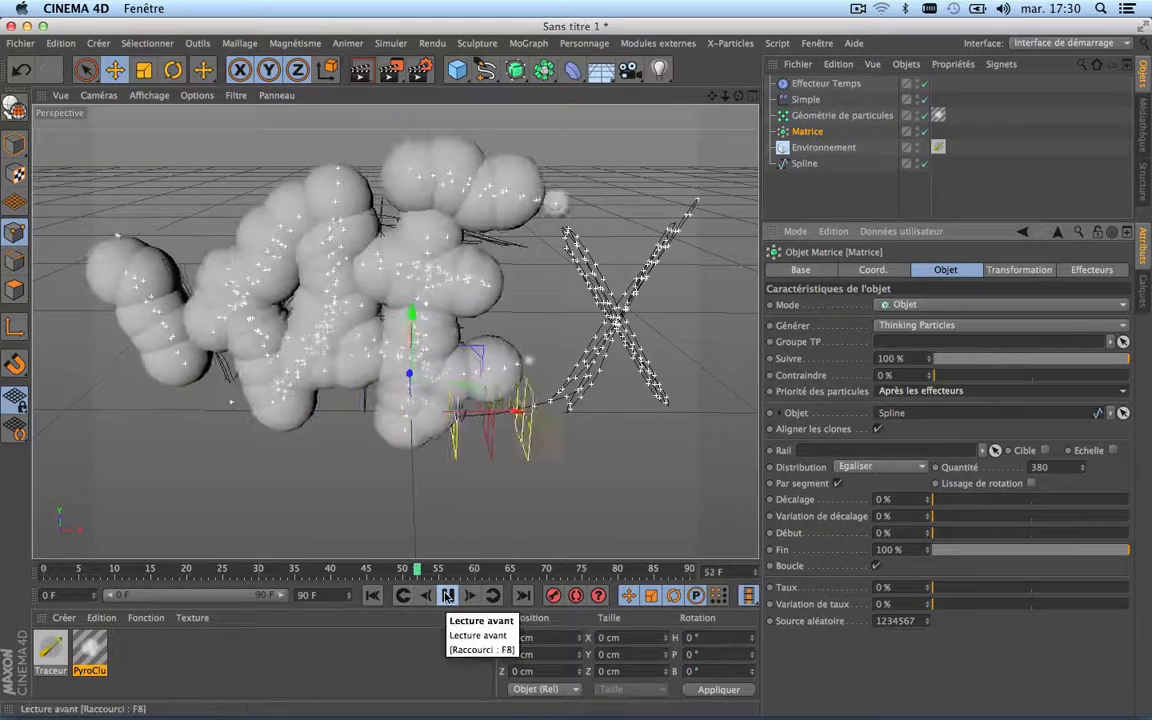
{"action": "left_click", "coordinate": [447, 595]}
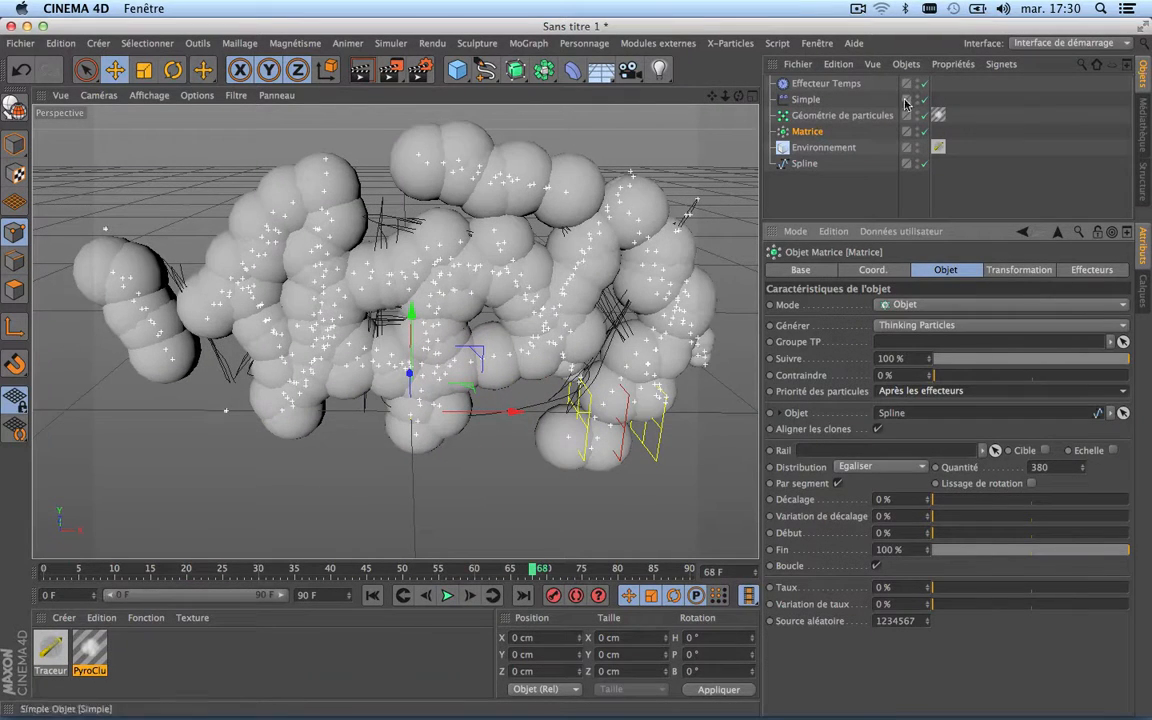
Step: Set the Time effector's position transformation to 4 cm on each of the X, Y and Z axes
{"action": "left_click", "coordinate": [826, 85]}
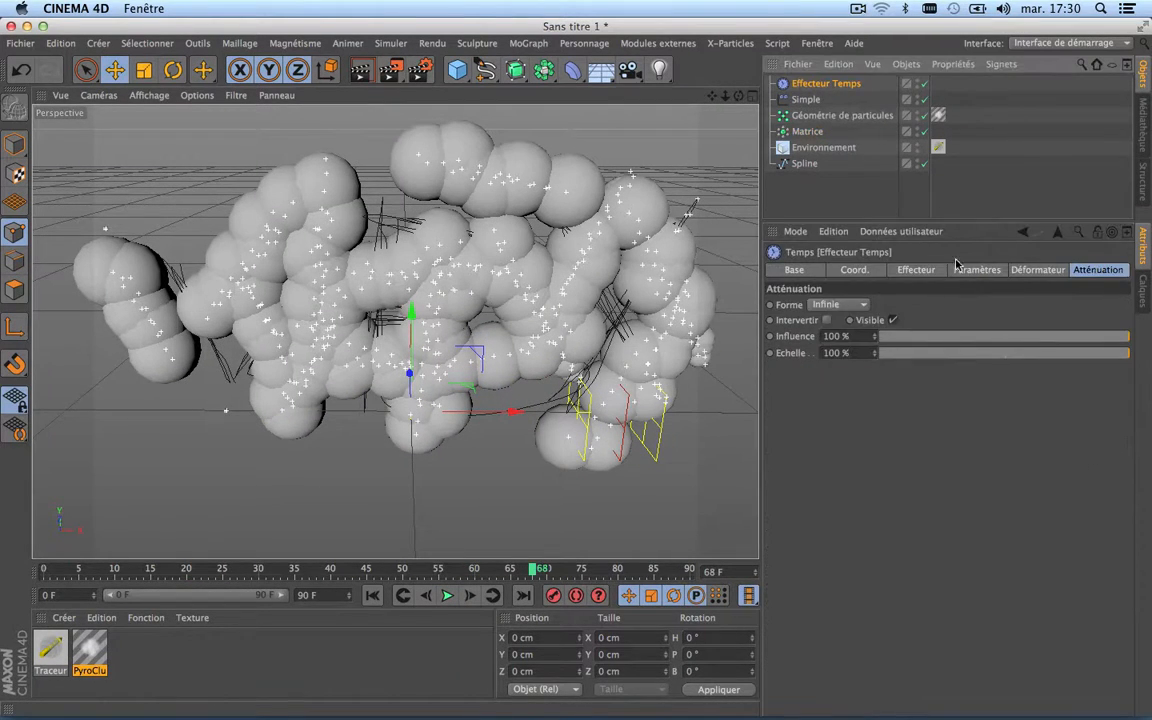
{"action": "left_click", "coordinate": [920, 272]}
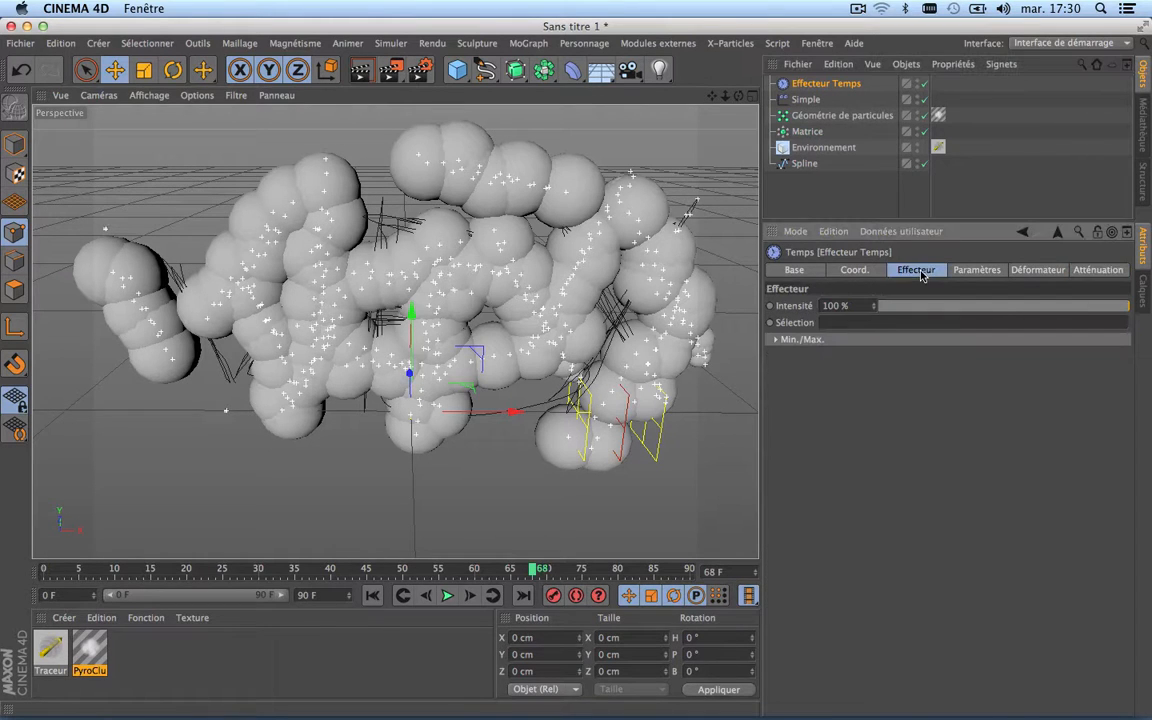
{"action": "left_click", "coordinate": [976, 270]}
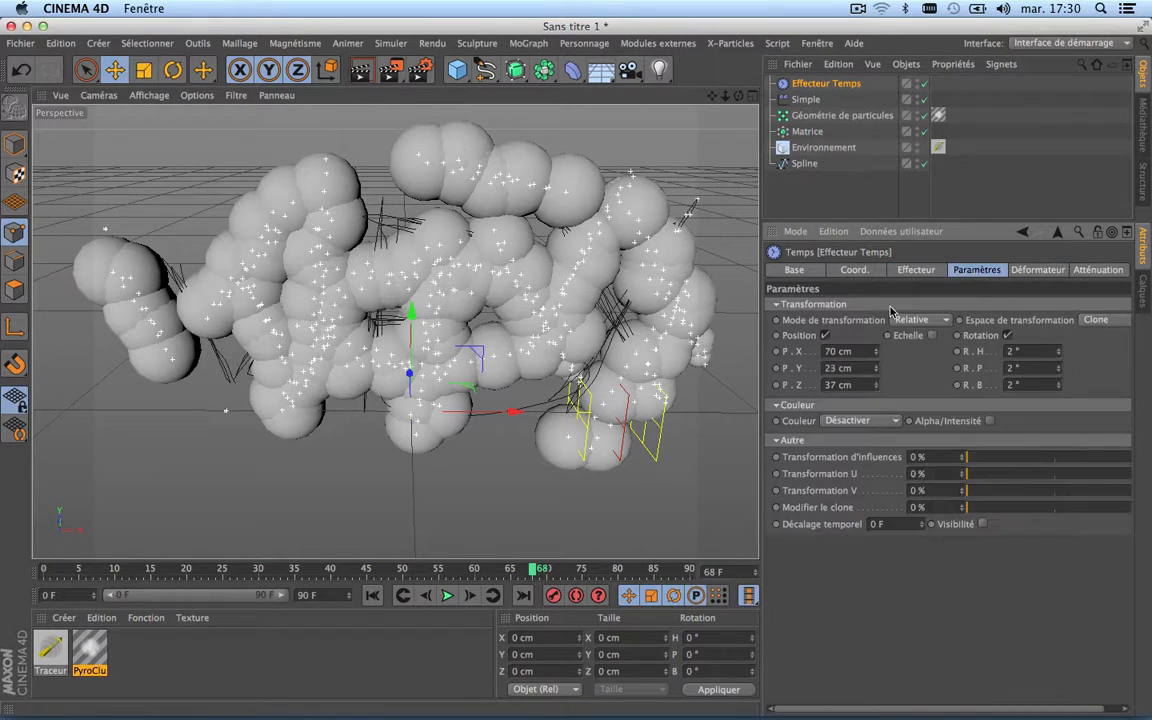
{"action": "double_click", "coordinate": [832, 352]}
{"action": "type", "text": "4"}
{"action": "double_click", "coordinate": [838, 367]}
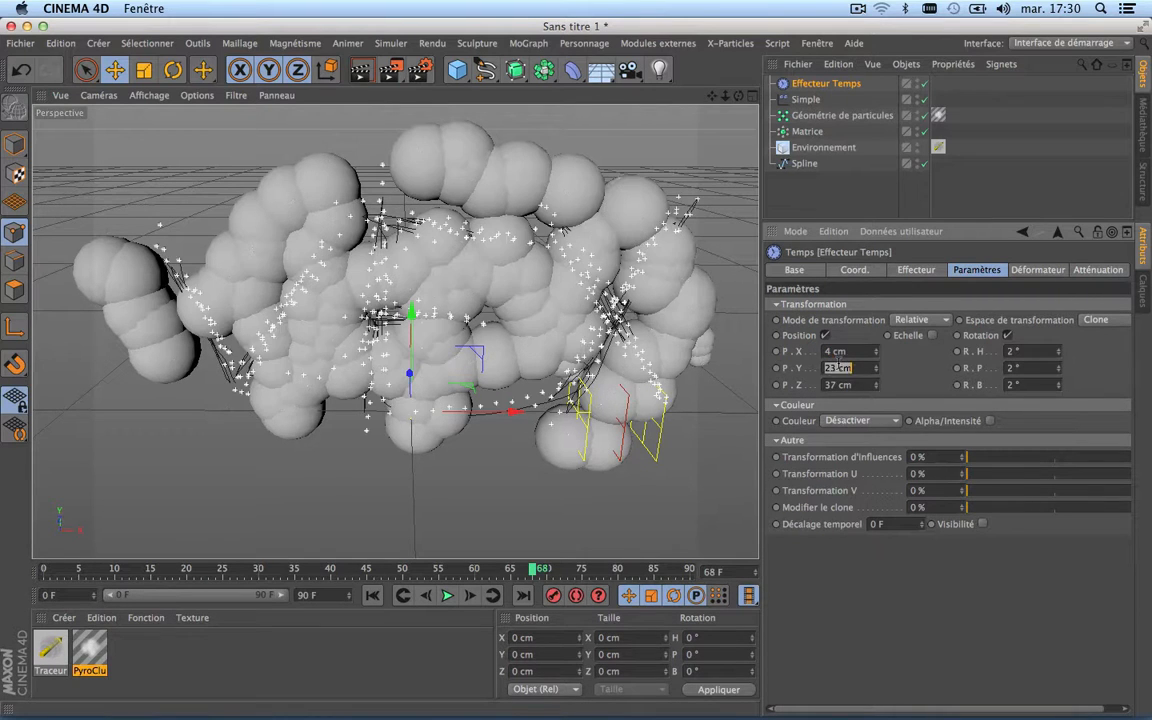
{"action": "type", "text": "4"}
{"action": "double_click", "coordinate": [850, 384]}
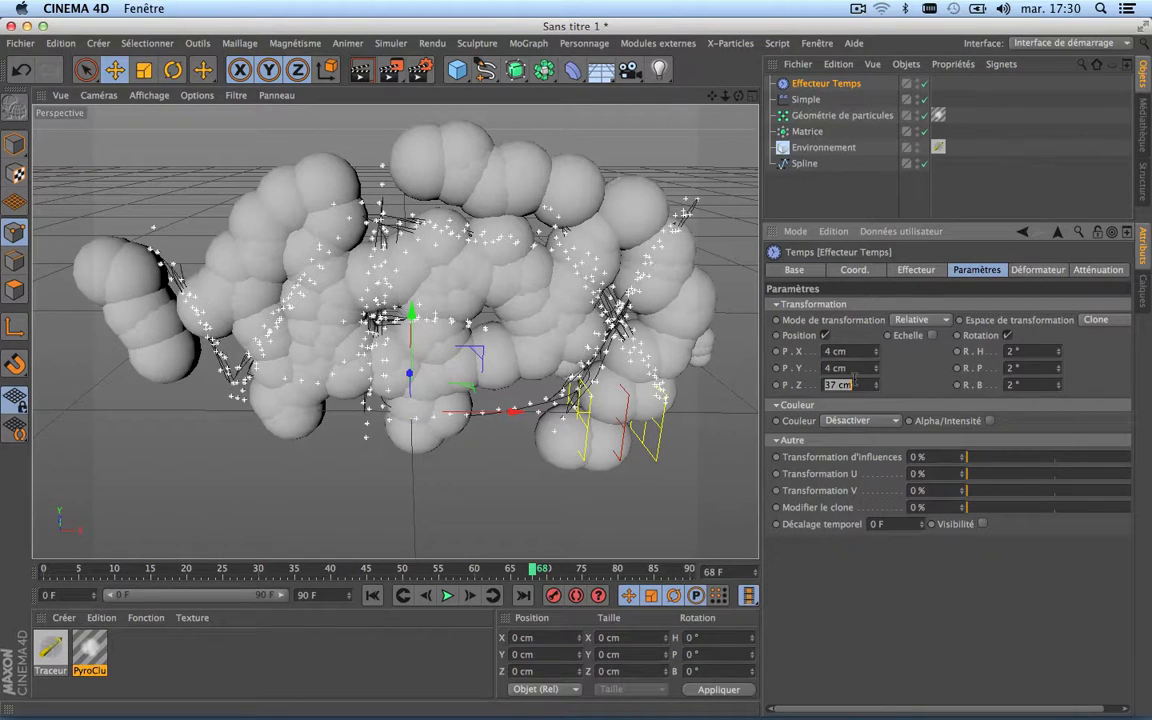
{"action": "type", "text": "4"}
{"action": "key", "text": "Return"}
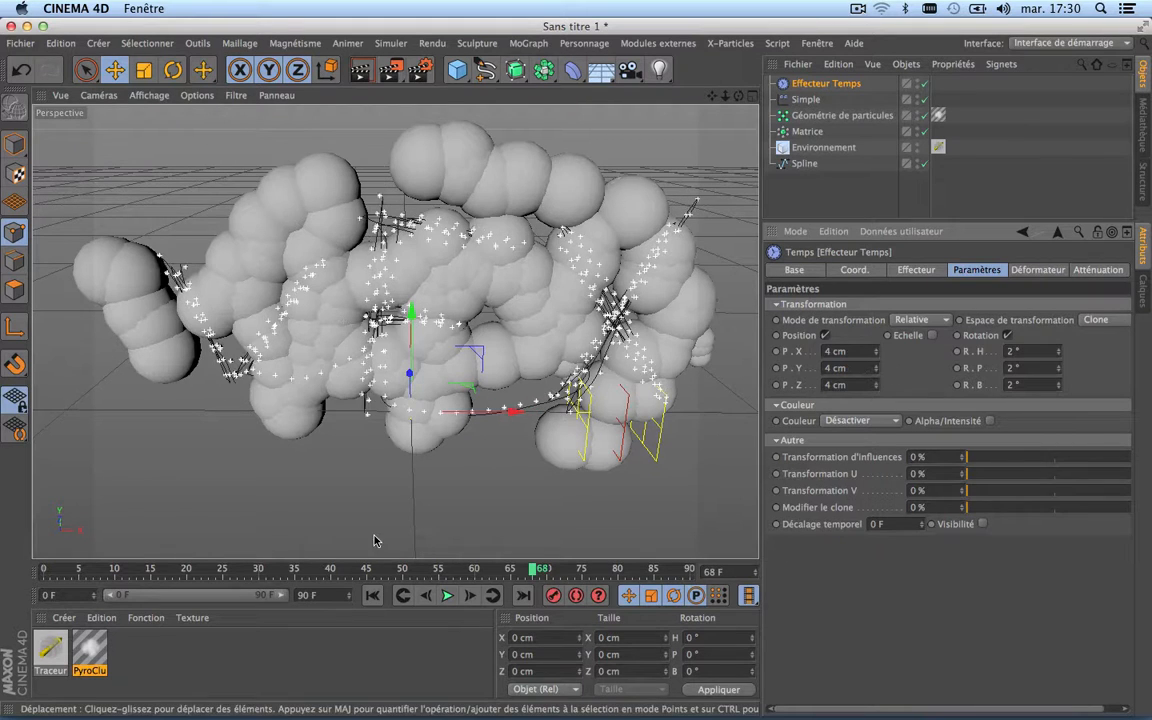
Step: Replay the lettering reveal from frame 0 to check the reduced Time effector motion
{"action": "left_click", "coordinate": [372, 595]}
{"action": "left_click", "coordinate": [449, 596]}
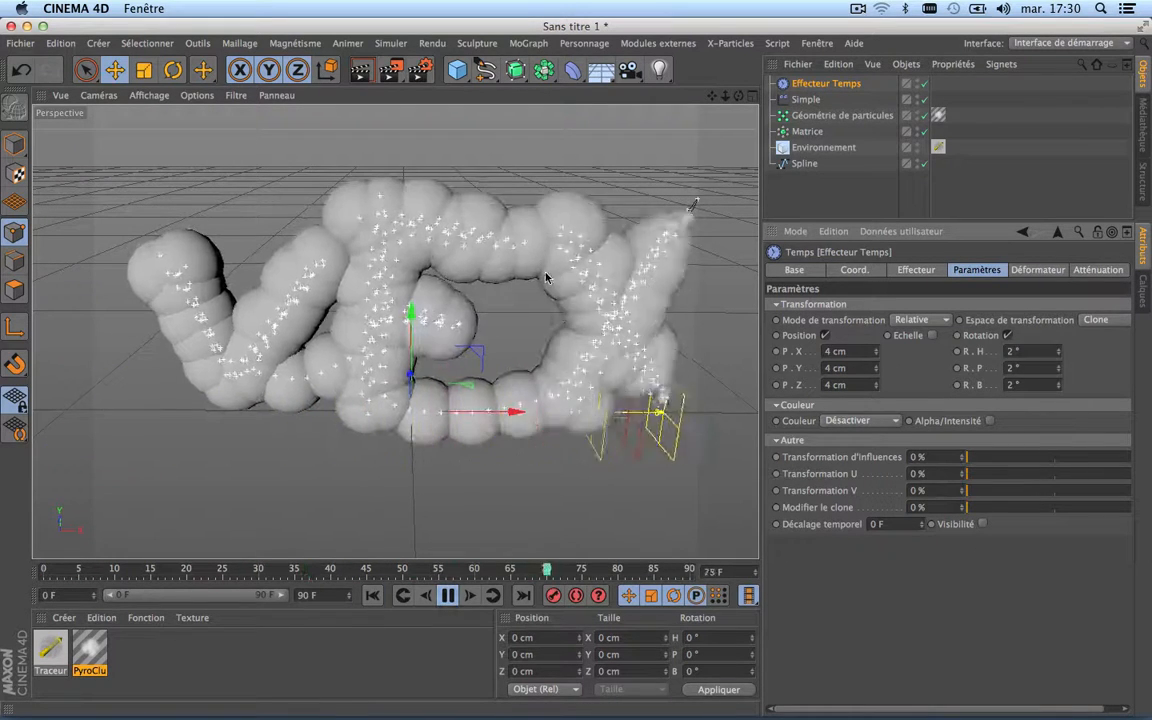
{"action": "left_click", "coordinate": [449, 596]}
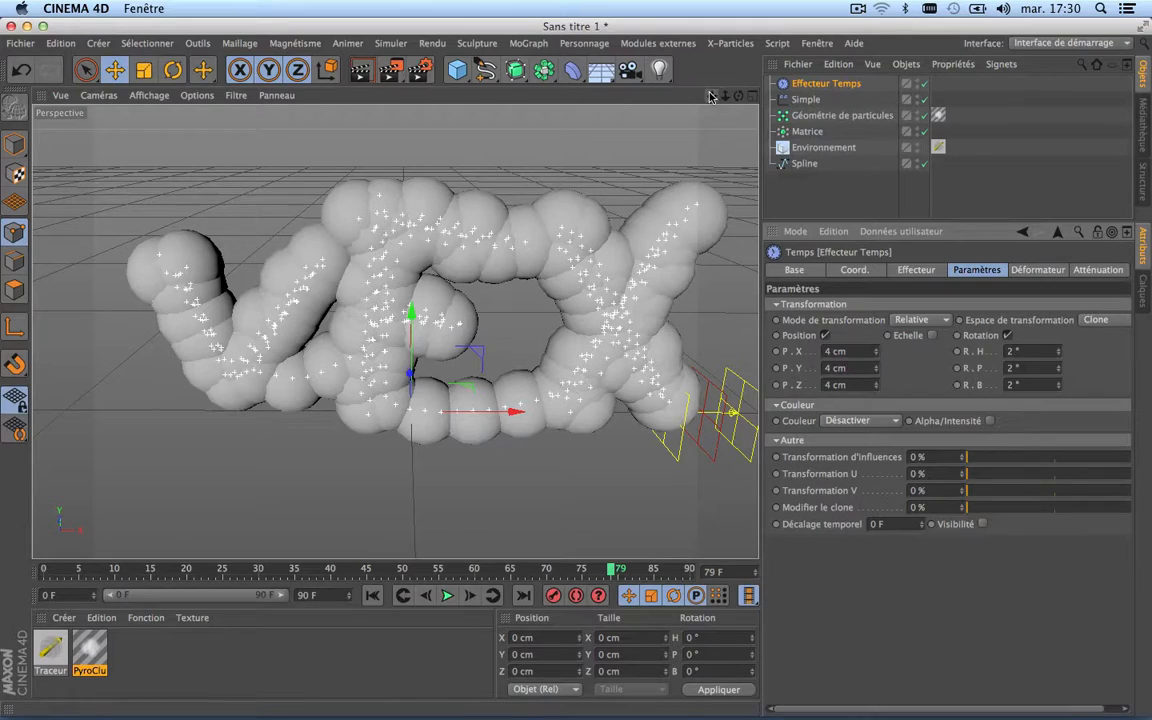
Step: Reframe the whole lettering in the perspective view and run a test render of the smoke
{"action": "left_click_drag", "start_coordinate": [710, 96], "coordinate": [660, 76]}
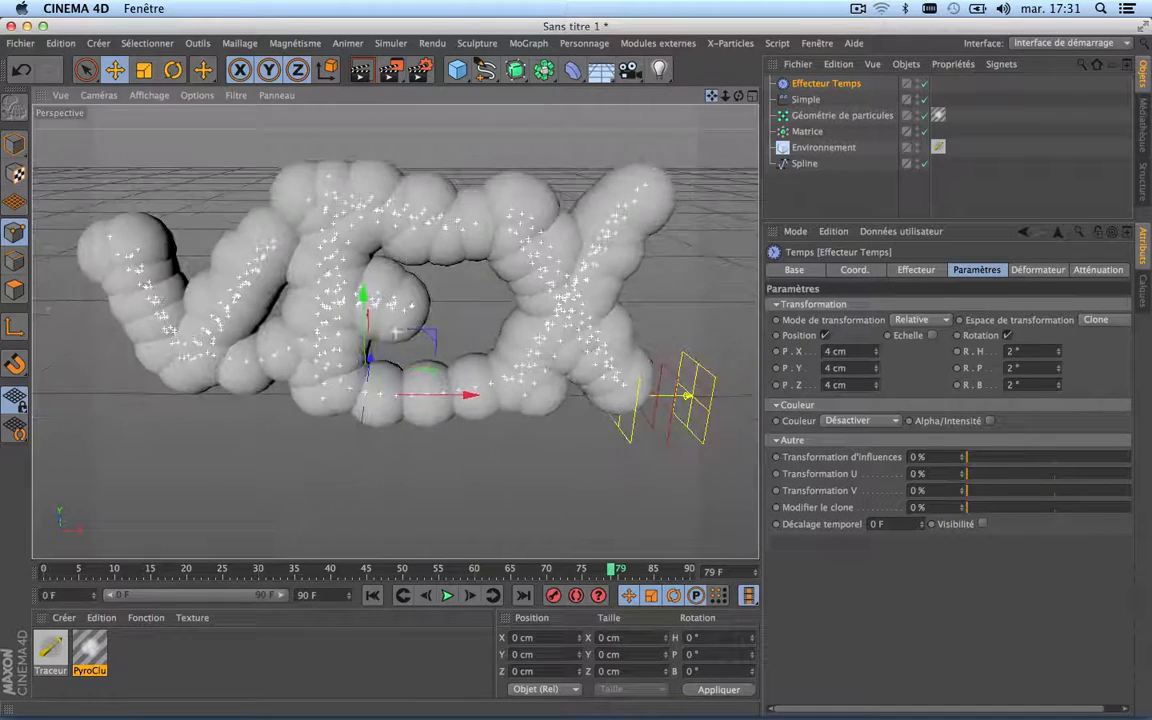
{"action": "scroll", "coordinate": [419, 303], "scroll_direction": "up", "scroll_amount": 4}
{"action": "scroll", "coordinate": [419, 303], "scroll_direction": "down", "scroll_amount": 6}
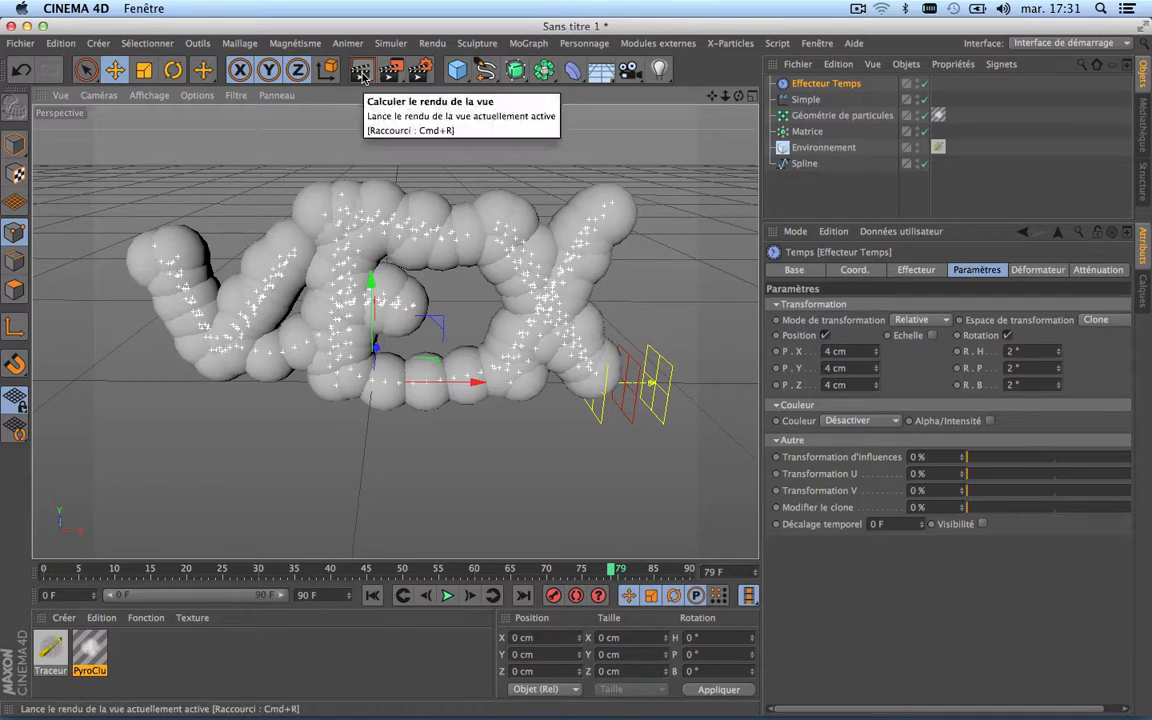
{"action": "left_click", "coordinate": [363, 77]}
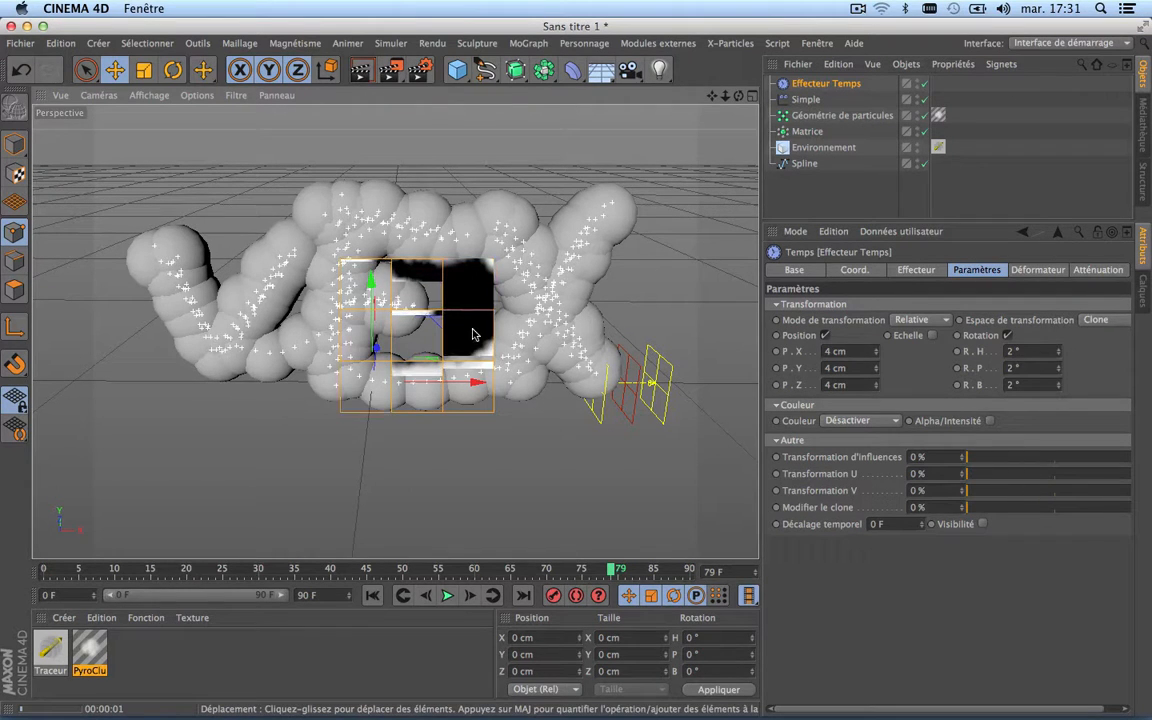
{"action": "scroll", "coordinate": [427, 358], "scroll_direction": "up", "scroll_amount": 5}
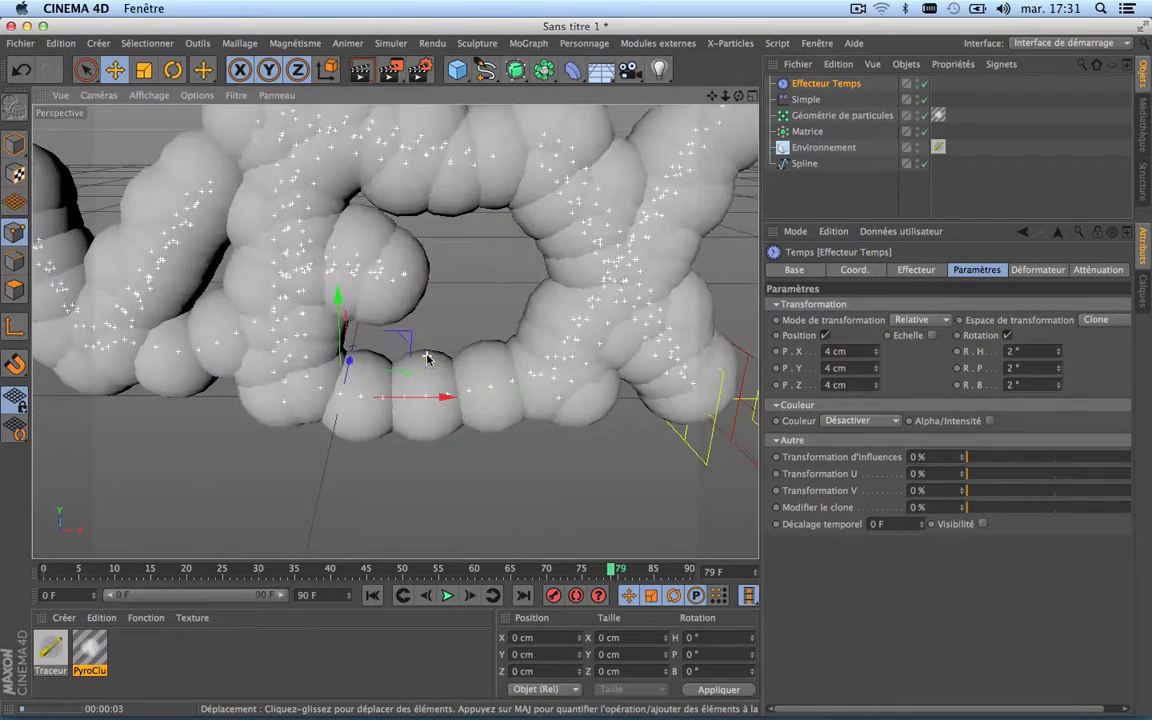
{"action": "scroll", "coordinate": [419, 373], "scroll_direction": "down", "scroll_amount": 5}
{"action": "scroll", "coordinate": [380, 338], "scroll_direction": "up", "scroll_amount": 2}
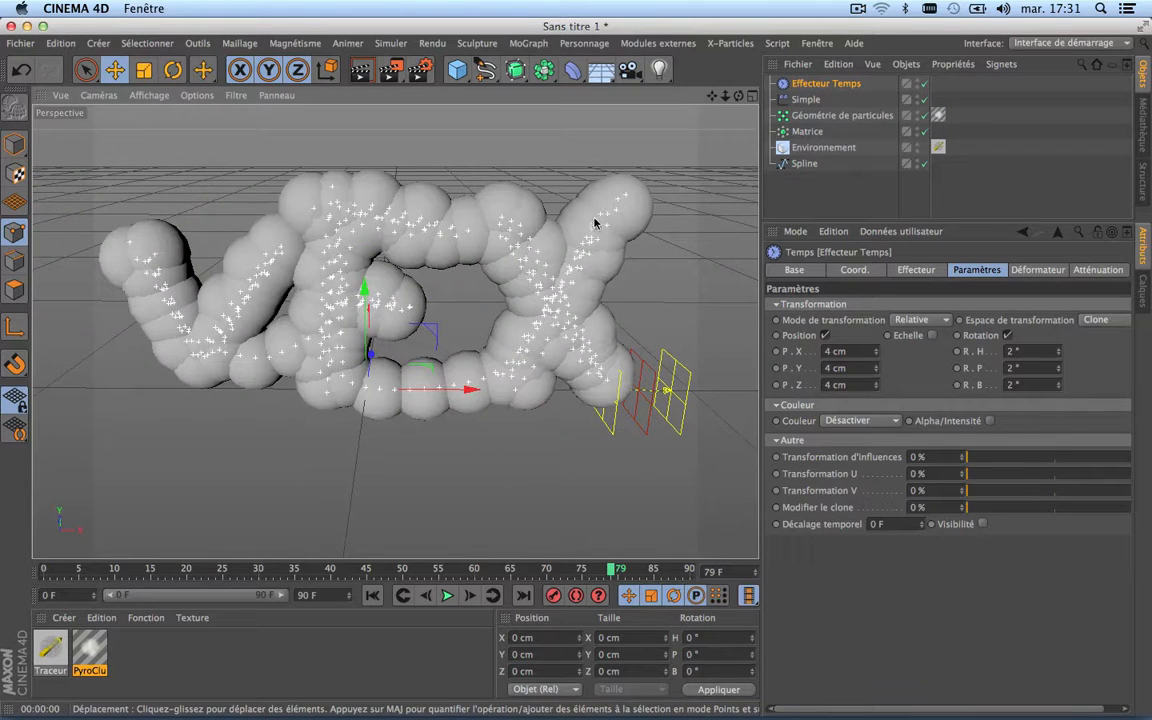
{"action": "scroll", "coordinate": [463, 360], "scroll_direction": "up", "scroll_amount": 3}
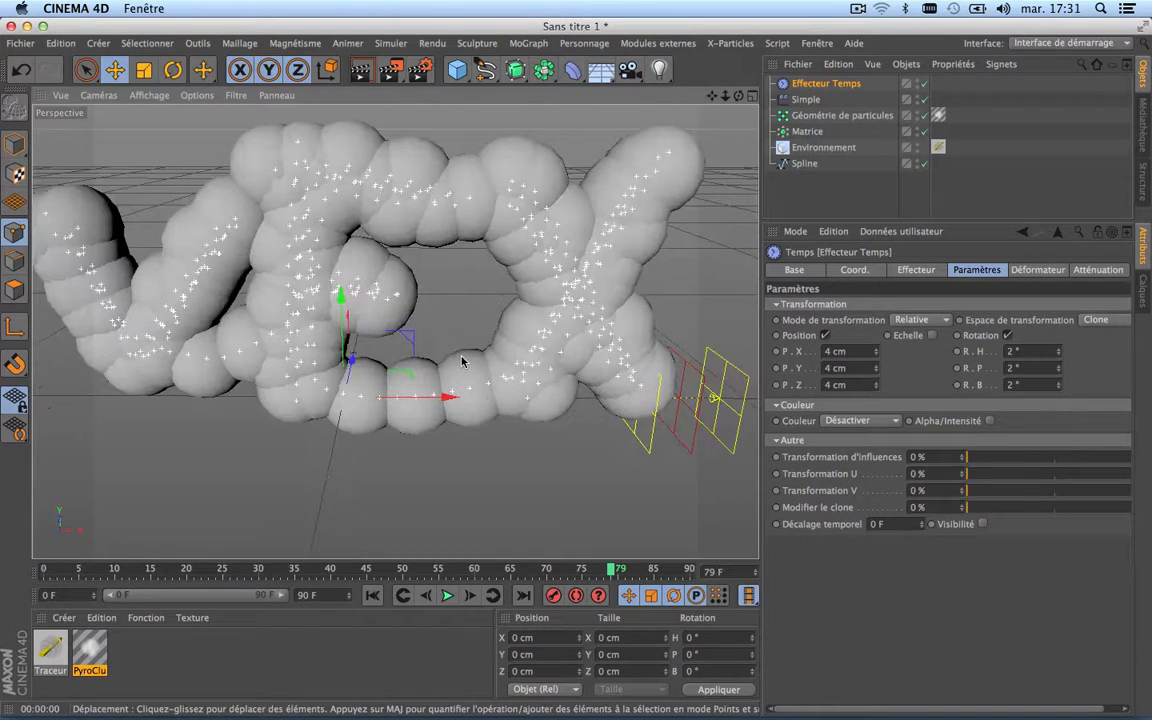
{"action": "scroll", "coordinate": [463, 361], "scroll_direction": "down", "scroll_amount": 3}
Step: Set the sphere radius in the PyroCluster material's shape settings to 50 cm
{"action": "double_click", "coordinate": [938, 117]}
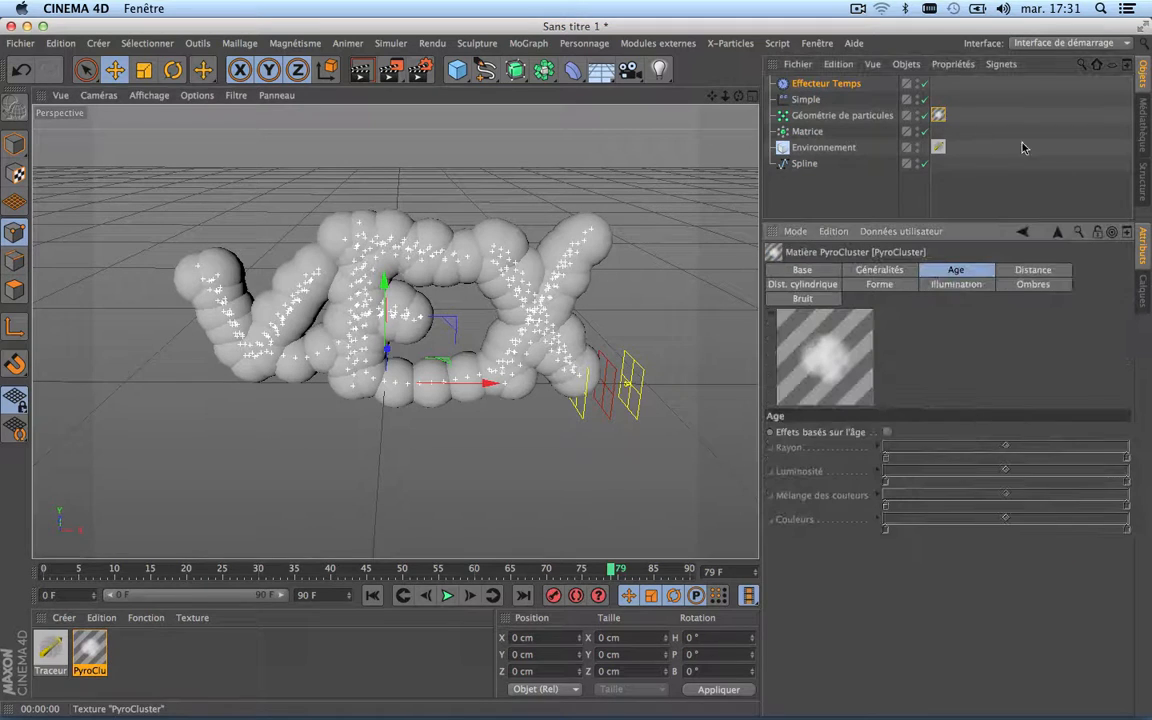
{"action": "left_click", "coordinate": [880, 285]}
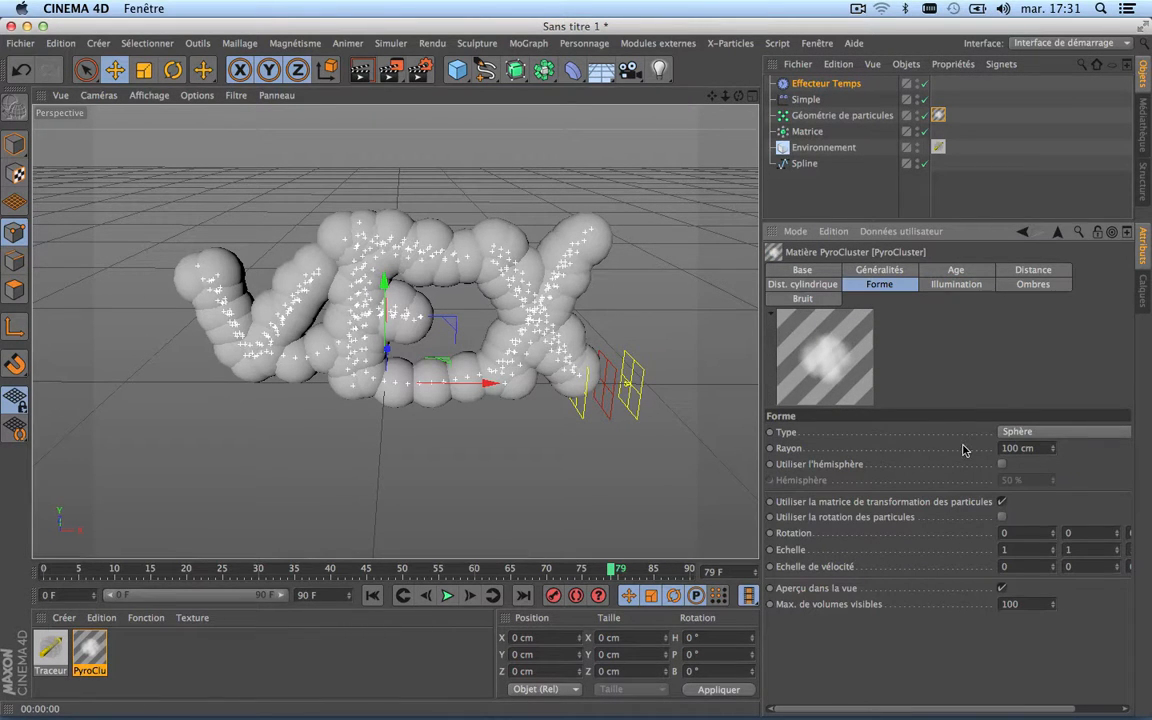
{"action": "left_click", "coordinate": [956, 285]}
{"action": "left_click", "coordinate": [1030, 285]}
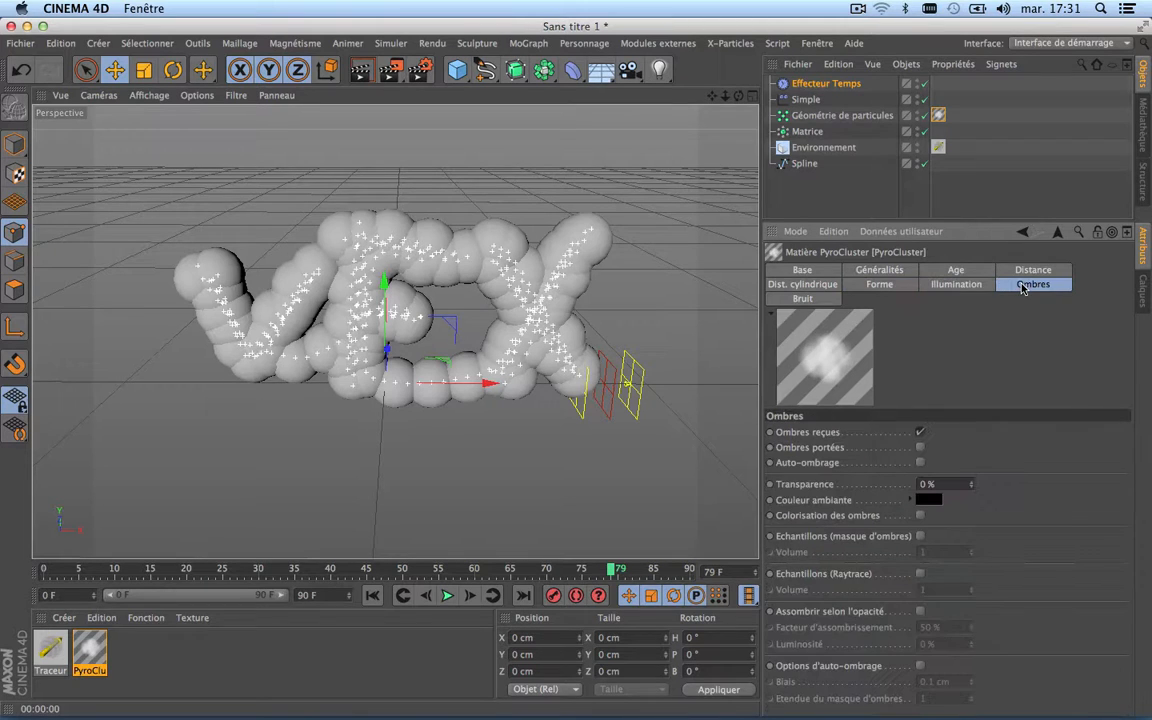
{"action": "left_click", "coordinate": [810, 300]}
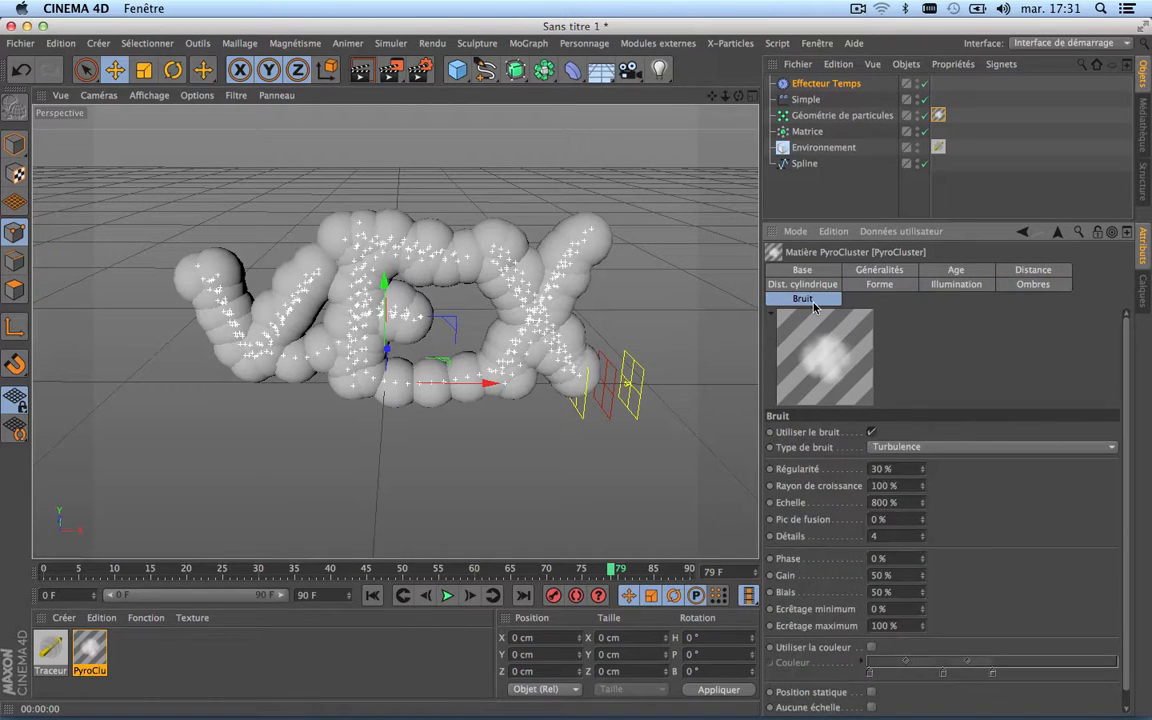
{"action": "left_click", "coordinate": [880, 285]}
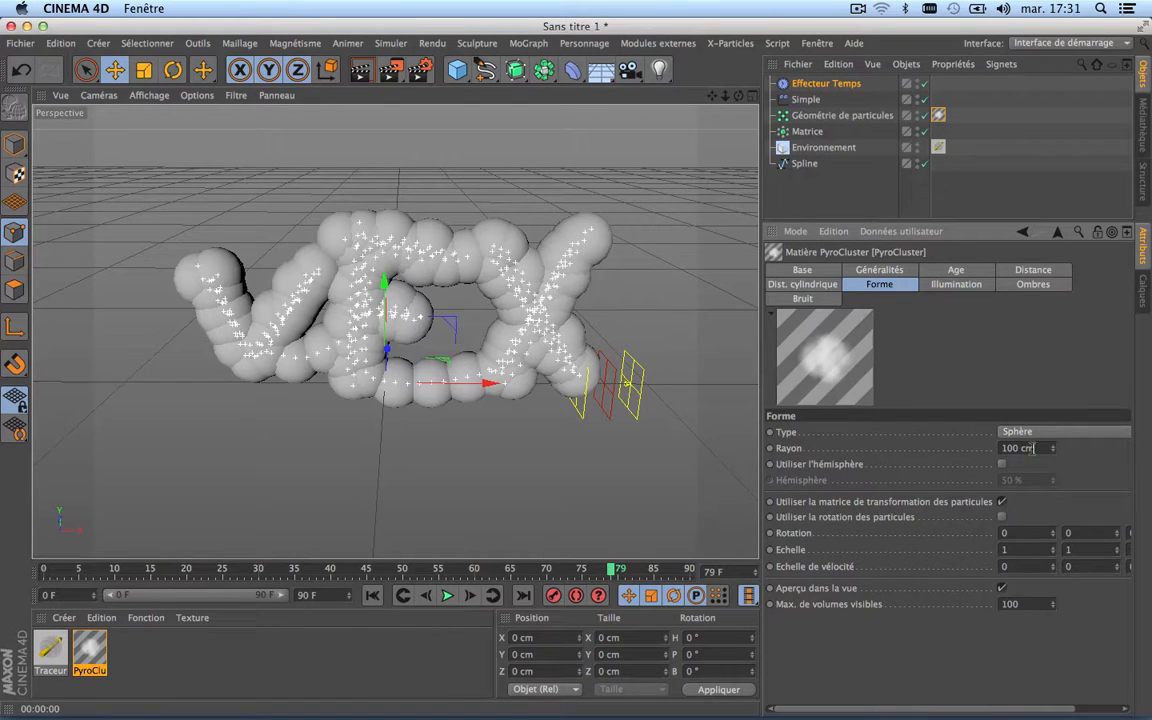
{"action": "left_click", "coordinate": [1034, 448]}
{"action": "type", "text": "50"}
{"action": "key", "text": "Return"}
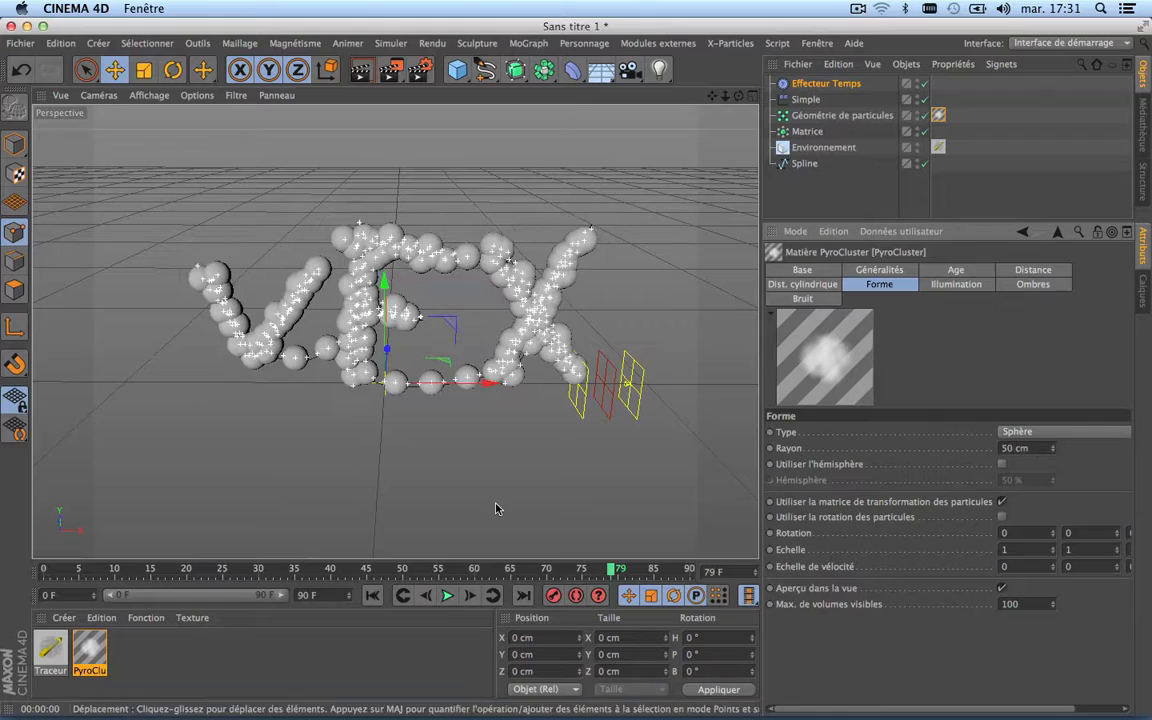
Step: Play the reveal from frame 0 with the smaller smoke spheres and stop it after the loop restarts
{"action": "left_click", "coordinate": [372, 596]}
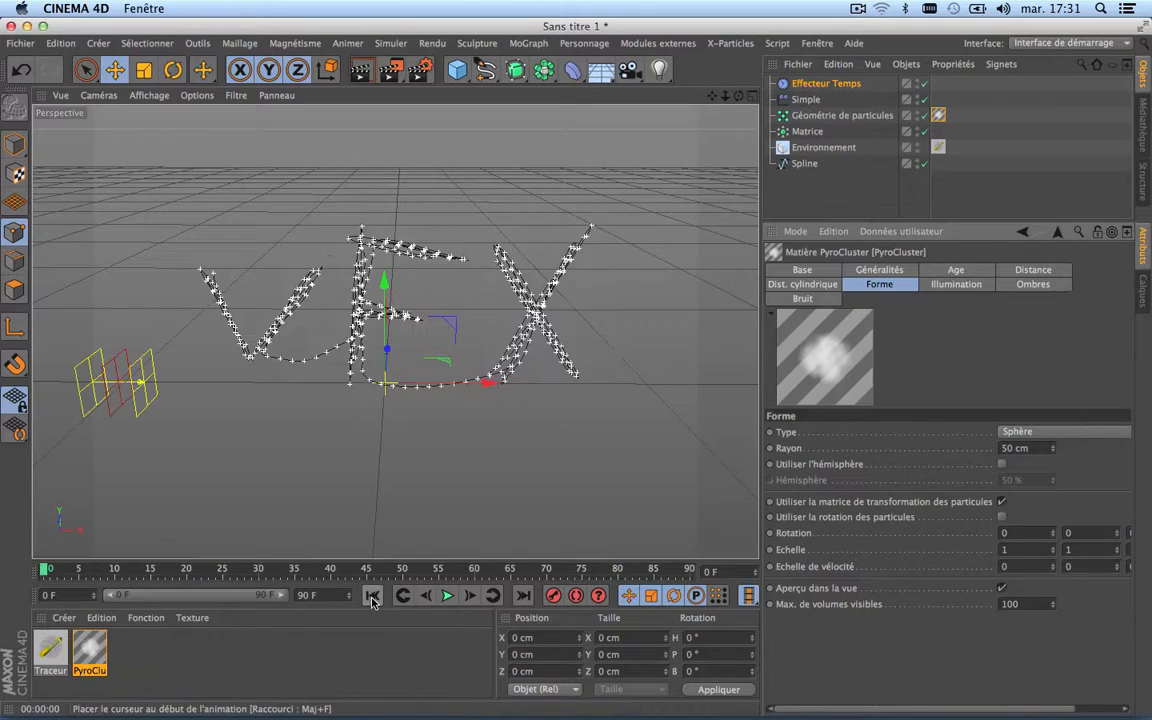
{"action": "left_click", "coordinate": [447, 596]}
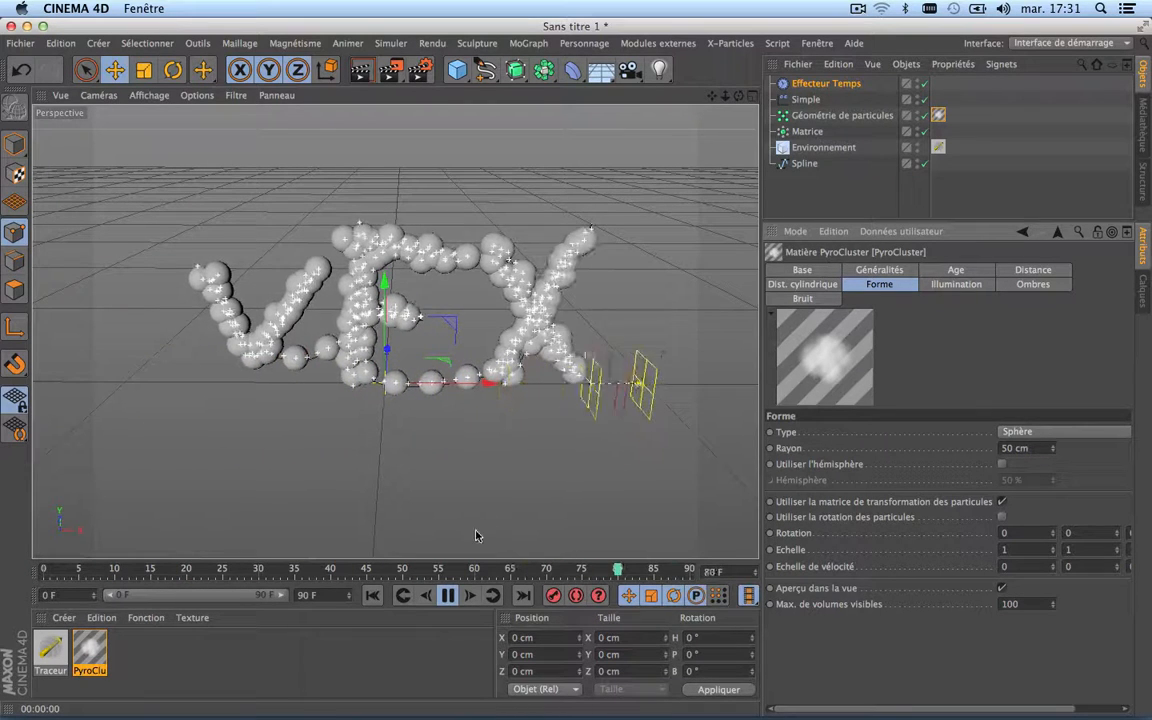
{"action": "left_click", "coordinate": [451, 596]}
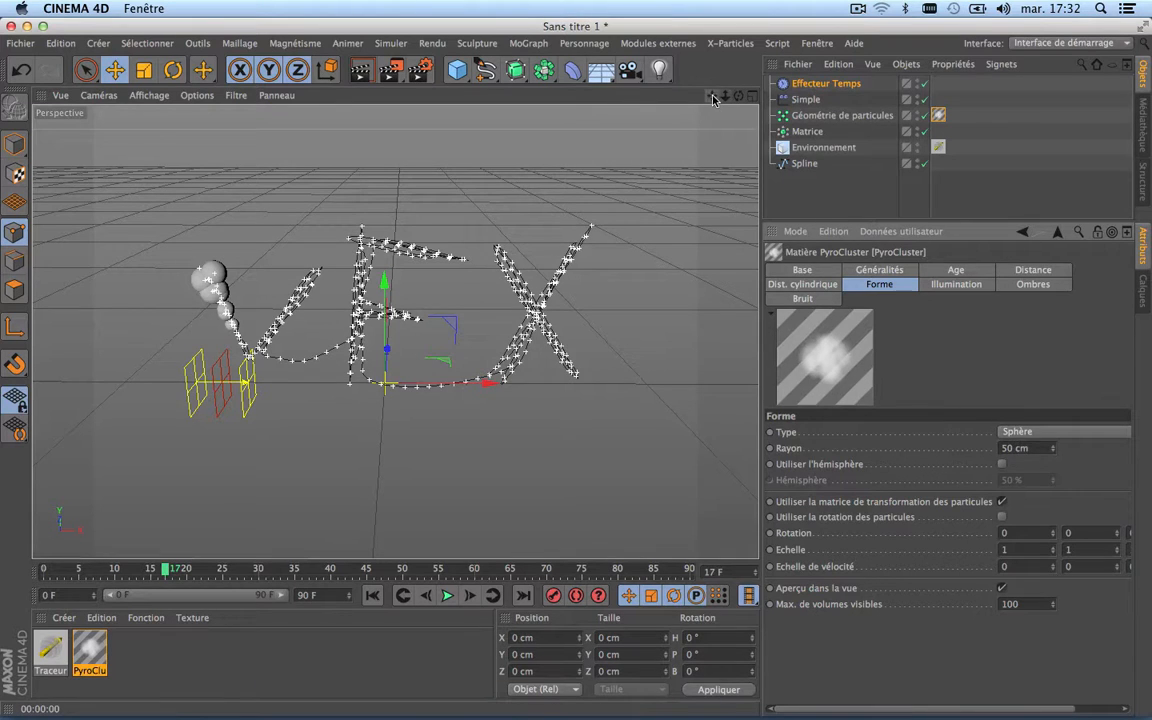
Step: Add a Randomisation effector to the Matrice object
{"action": "key", "text": "Tab"}
{"action": "scroll", "coordinate": [576, 185], "scroll_direction": "down", "scroll_amount": 5}
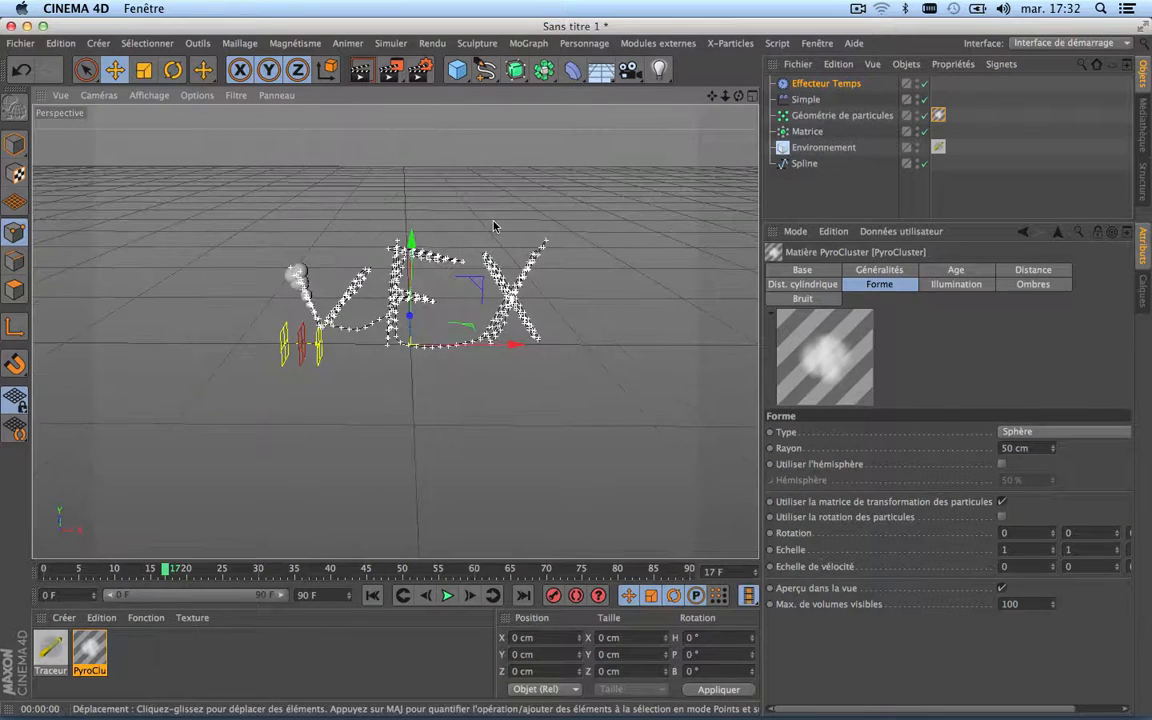
{"action": "scroll", "coordinate": [420, 258], "scroll_direction": "up", "scroll_amount": 5}
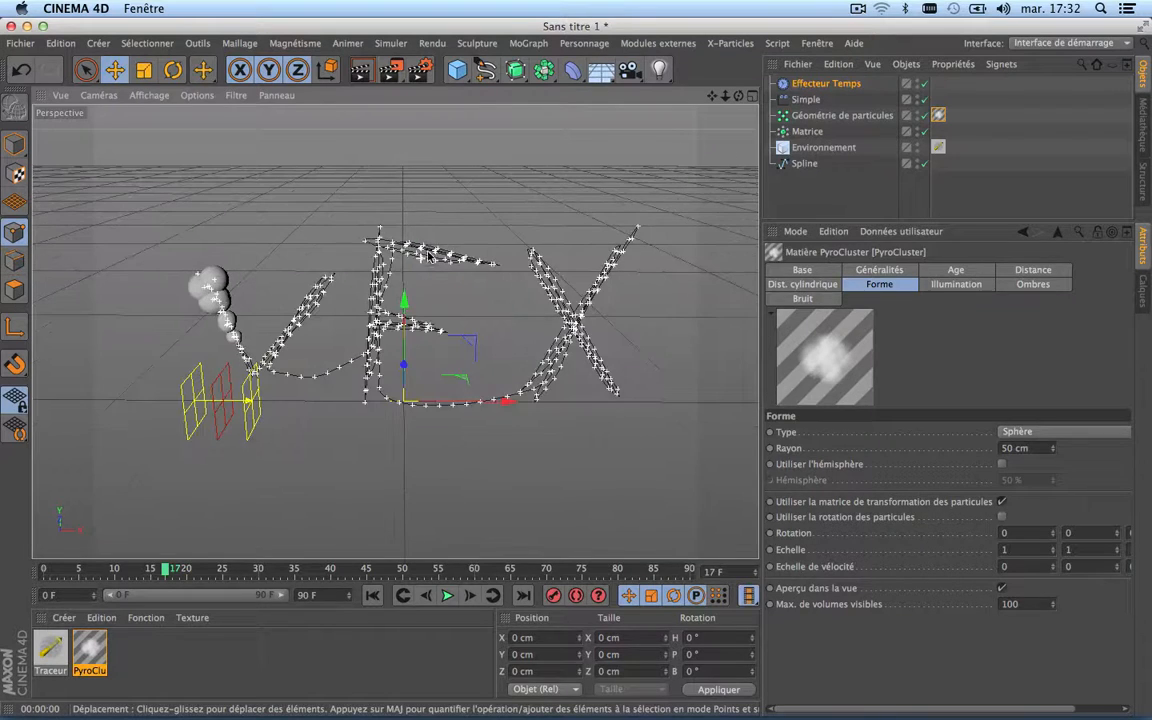
{"action": "left_click", "coordinate": [809, 132]}
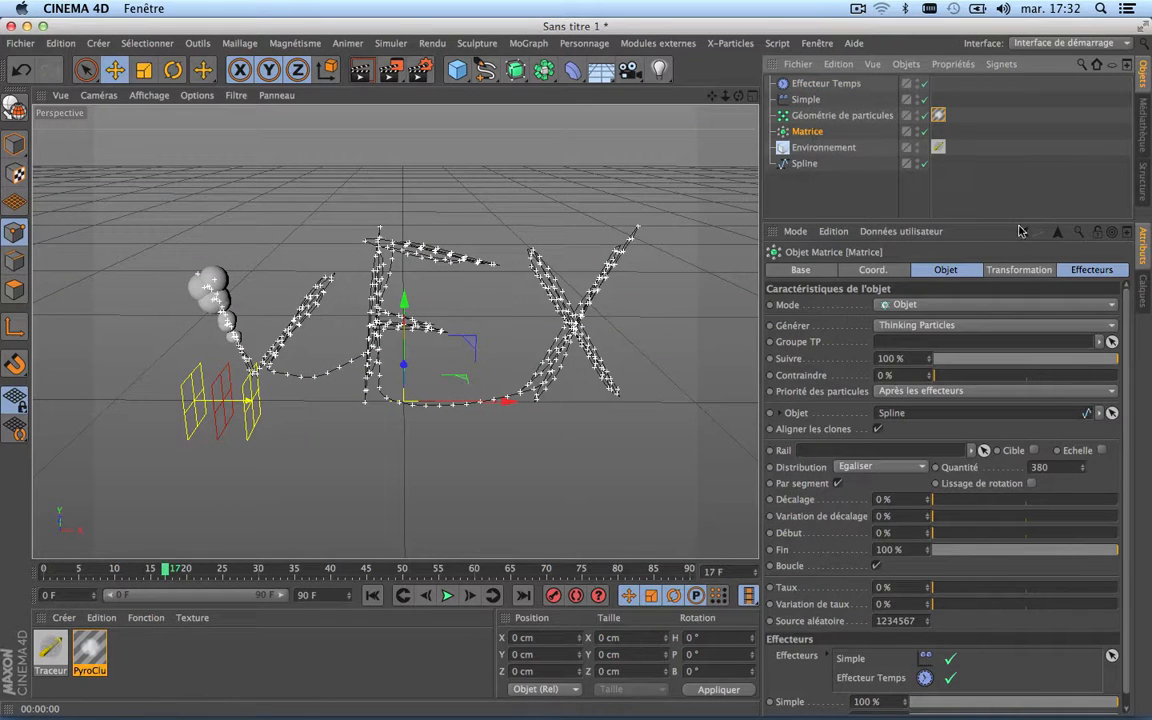
{"action": "left_click", "coordinate": [522, 44]}
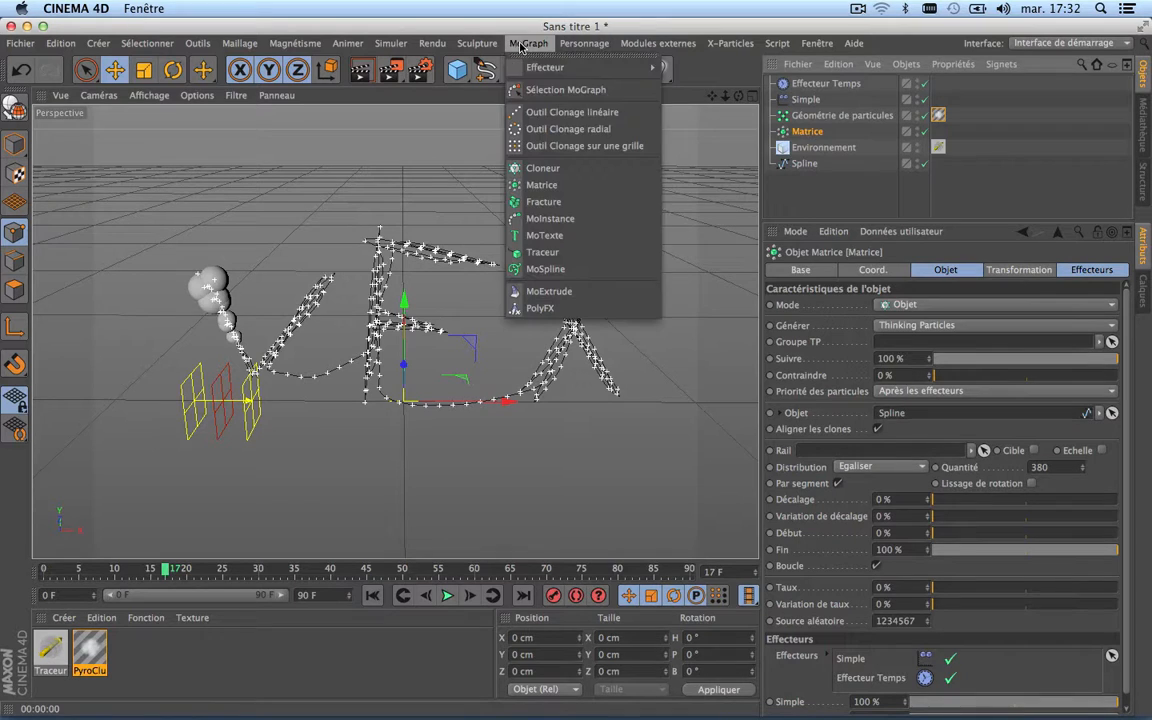
{"action": "mouse_move", "coordinate": [565, 72]}
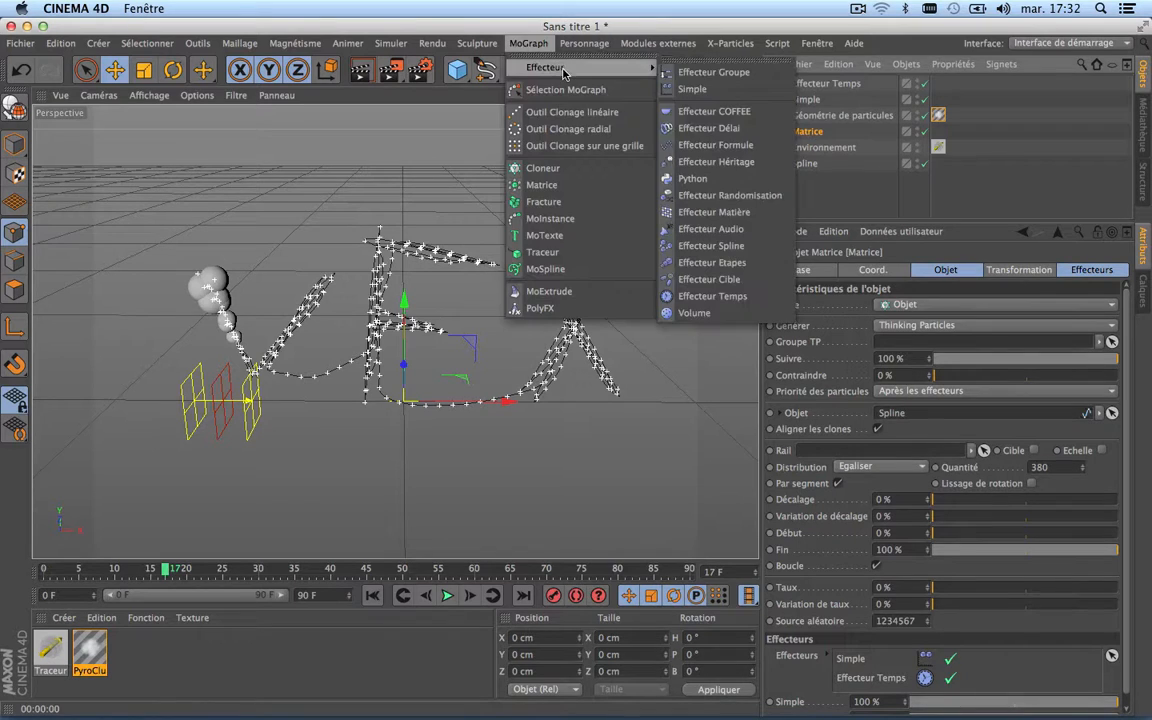
{"action": "left_click", "coordinate": [718, 196]}
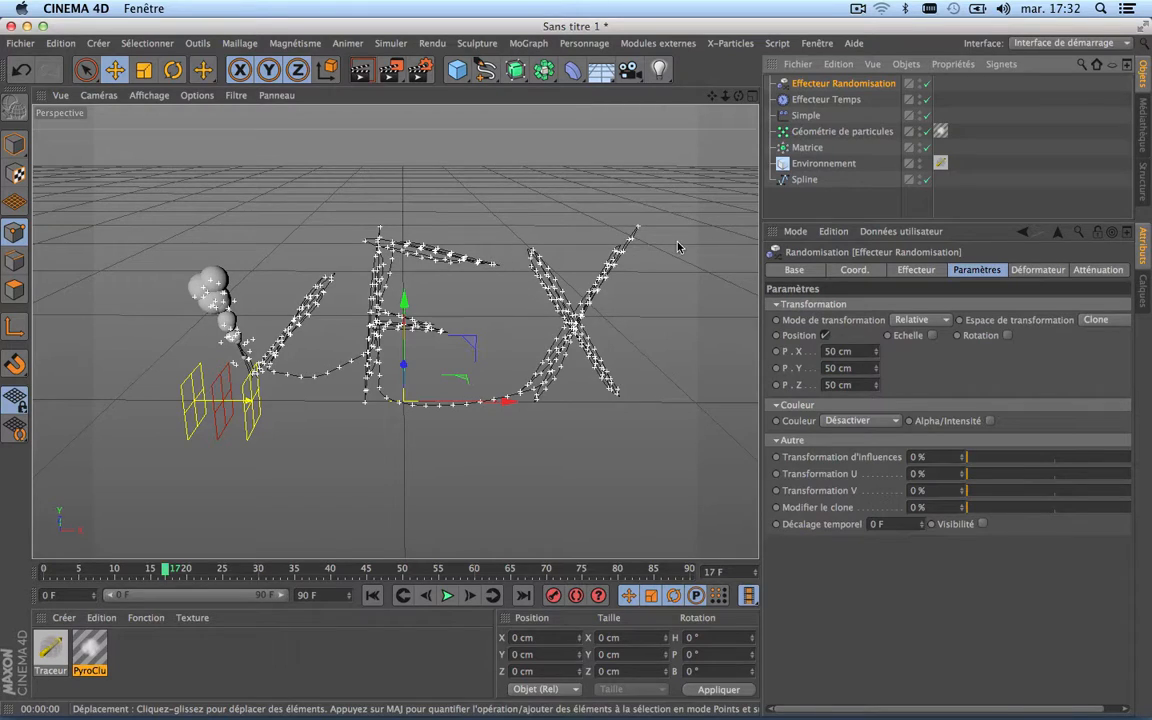
{"action": "left_click_drag", "start_coordinate": [712, 96], "coordinate": [695, 42]}
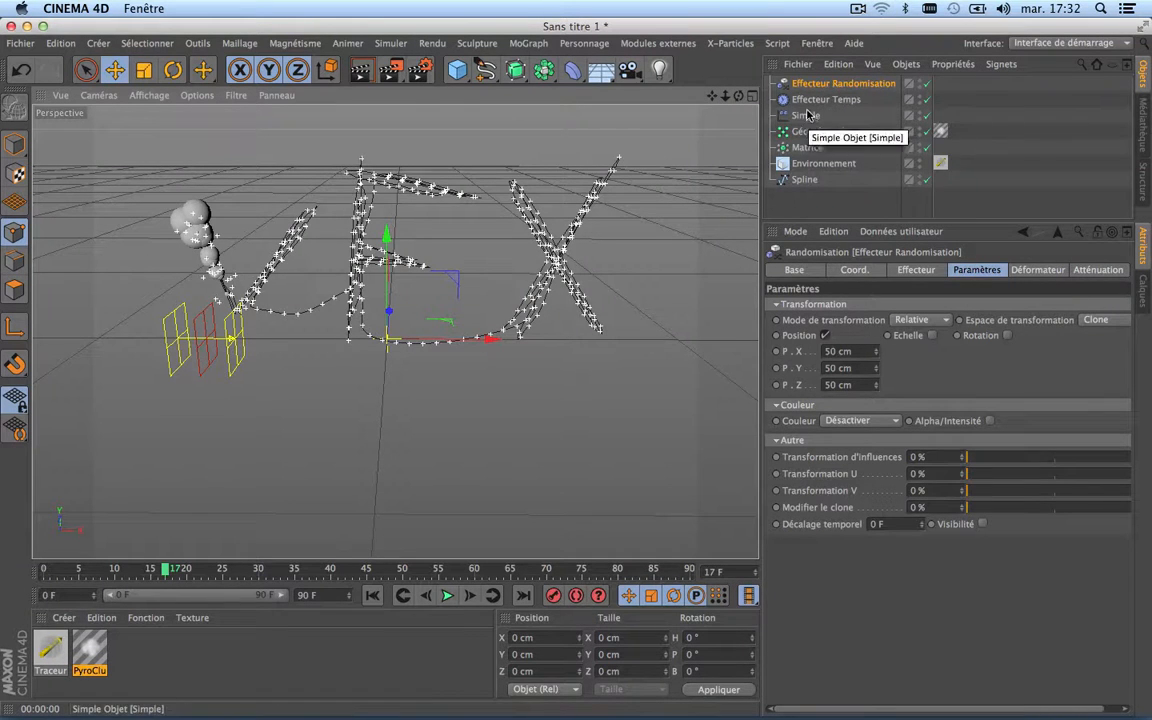
Step: Reorder the Matrice's effectors so the Randomisation effector comes before the Time effector
{"action": "left_click", "coordinate": [805, 147]}
{"action": "left_click", "coordinate": [1090, 270]}
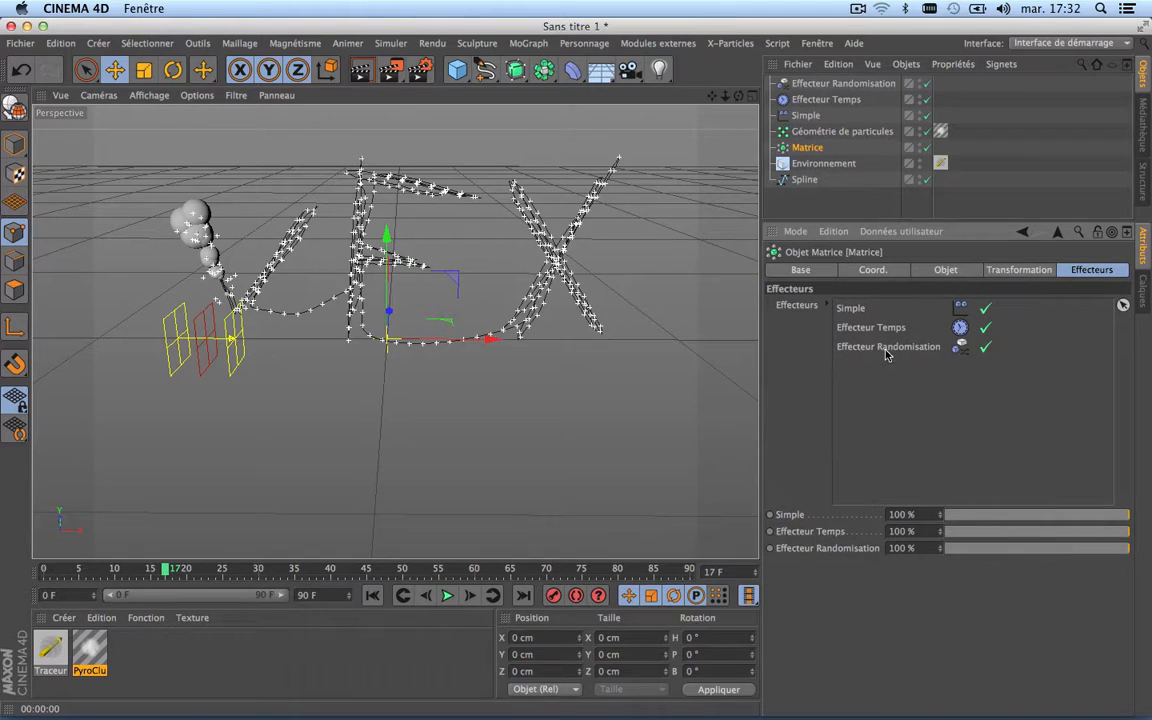
{"action": "left_click_drag", "start_coordinate": [886, 354], "coordinate": [891, 327]}
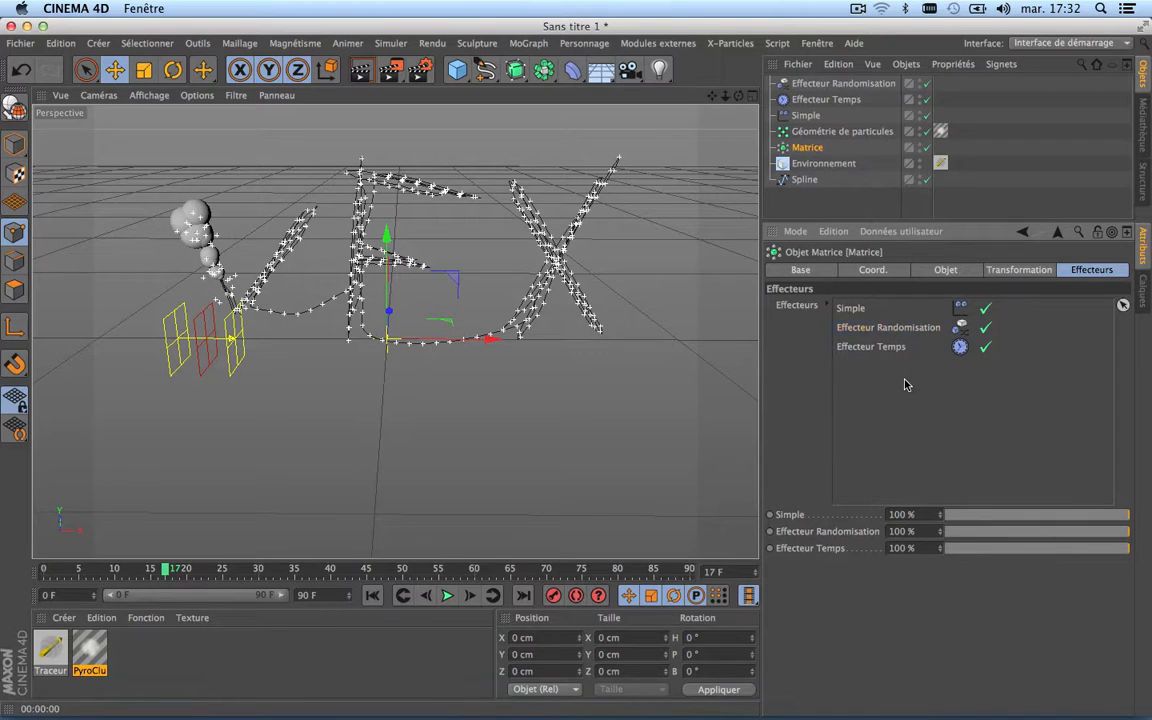
Step: Set the Randomisation effector's position offsets to 22 cm in X, 18 cm in Y and 24 cm in Z
{"action": "left_click", "coordinate": [813, 86]}
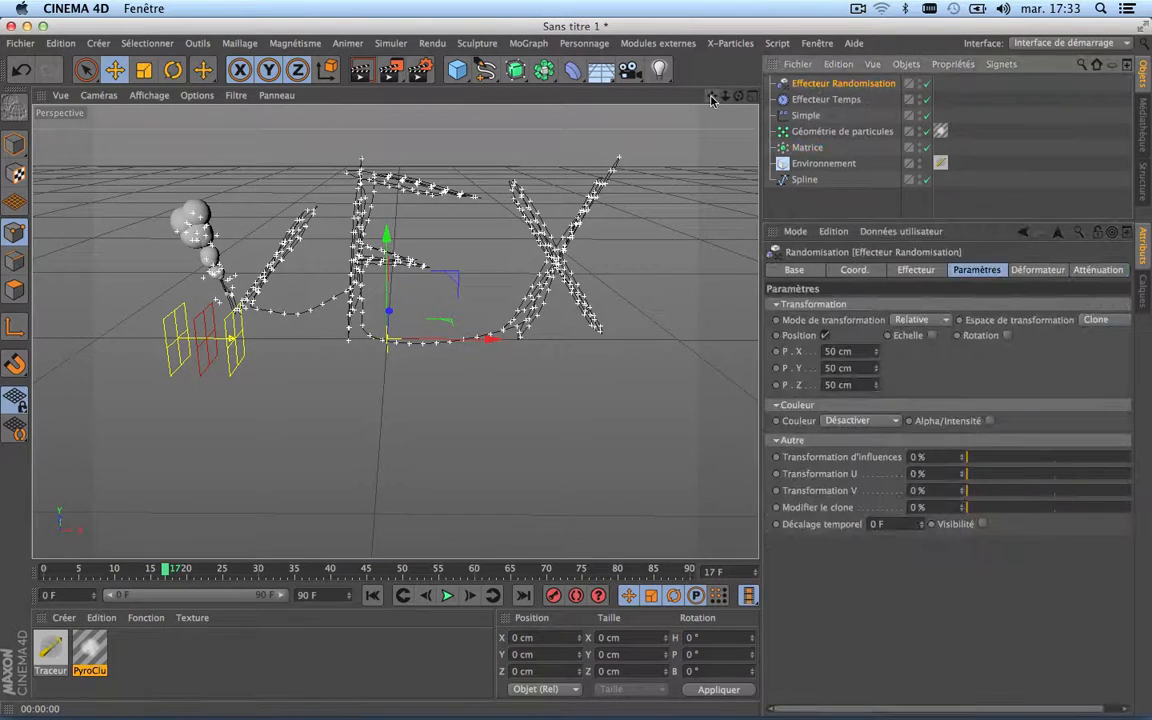
{"action": "left_click_drag", "start_coordinate": [711, 96], "coordinate": [713, 99]}
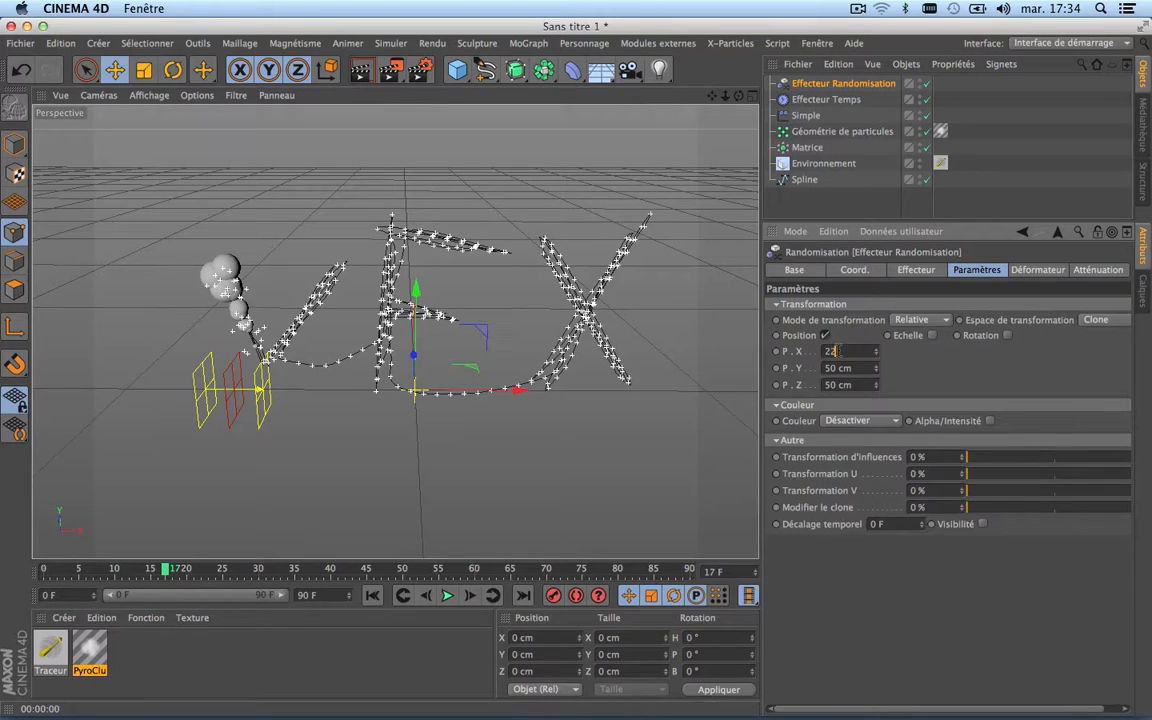
{"action": "double_click", "coordinate": [838, 368]}
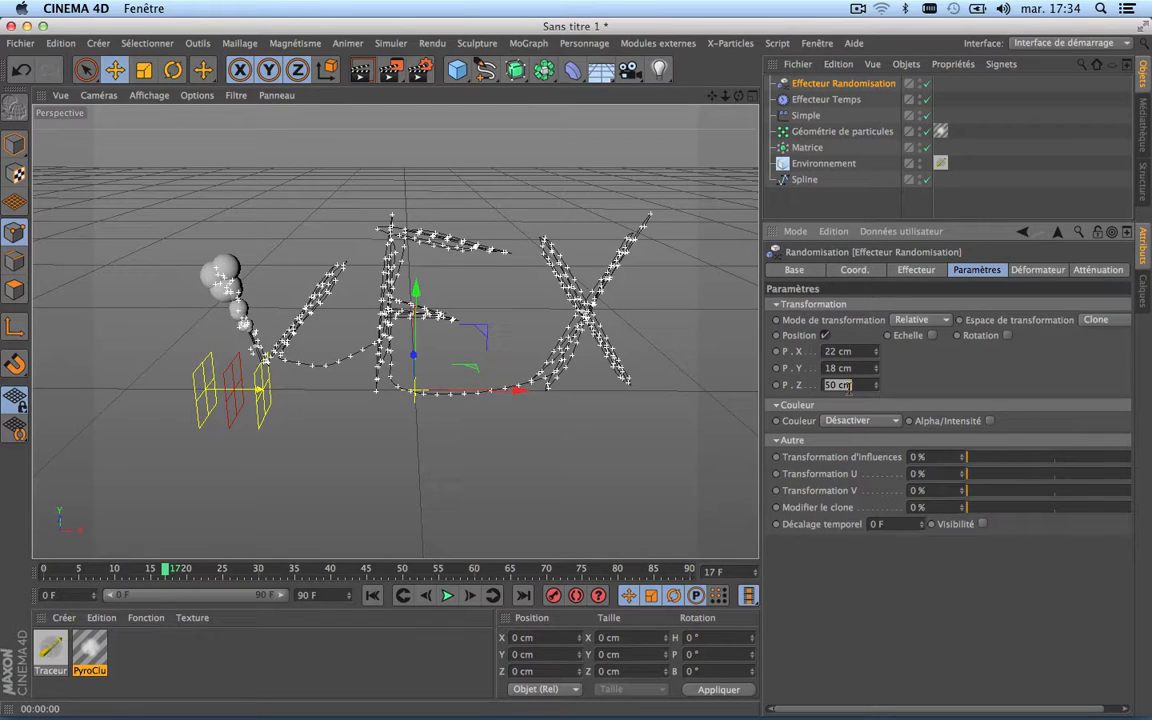
{"action": "key", "text": "Return"}
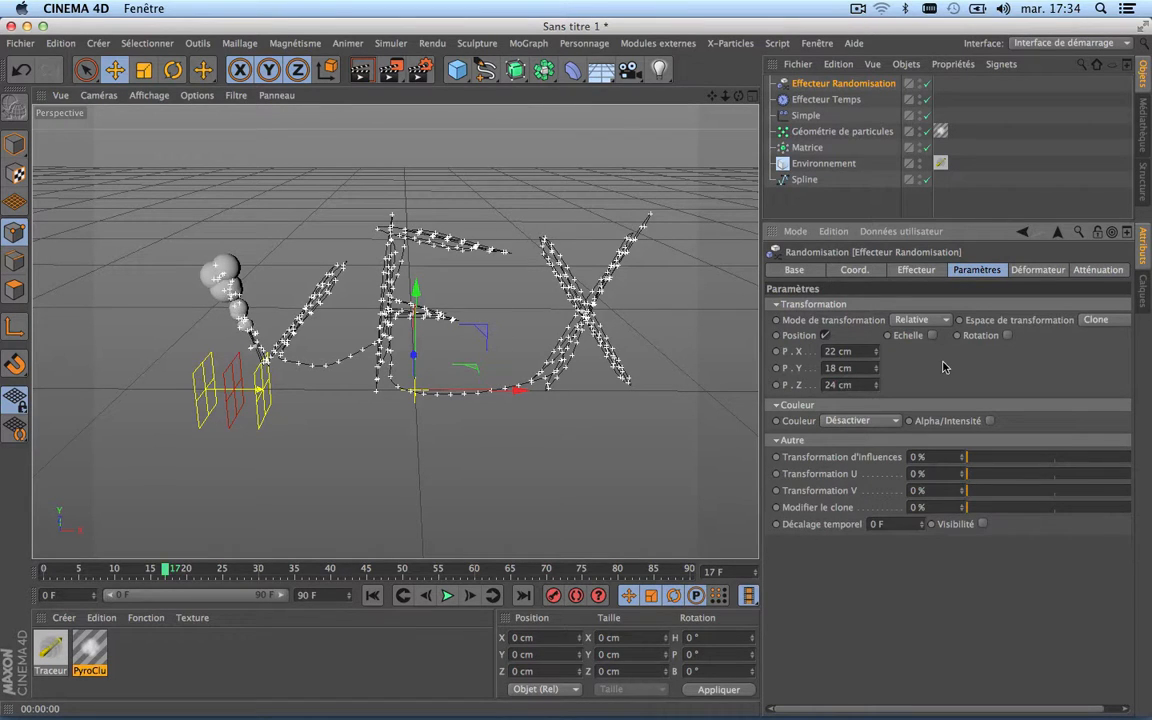
Step: Play the randomised reveal from frame 0, stop it around frame 83 and run a test render of the smoke lettering
{"action": "left_click", "coordinate": [372, 595]}
{"action": "left_click", "coordinate": [447, 595]}
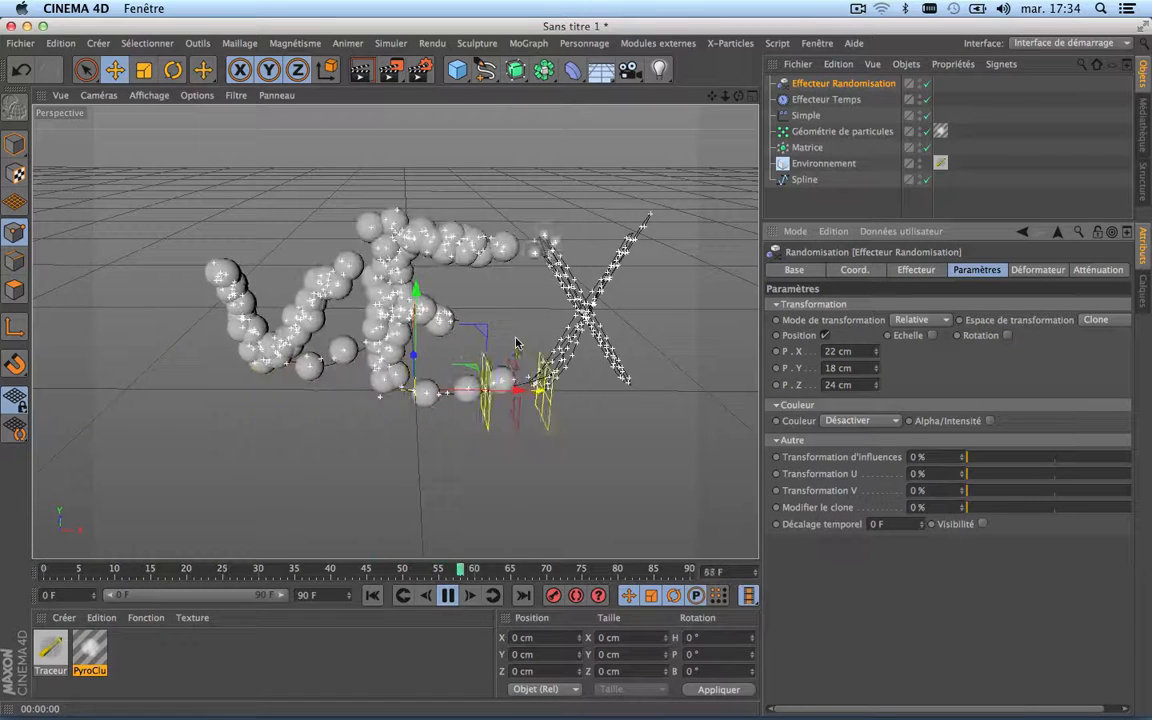
{"action": "left_click", "coordinate": [449, 596]}
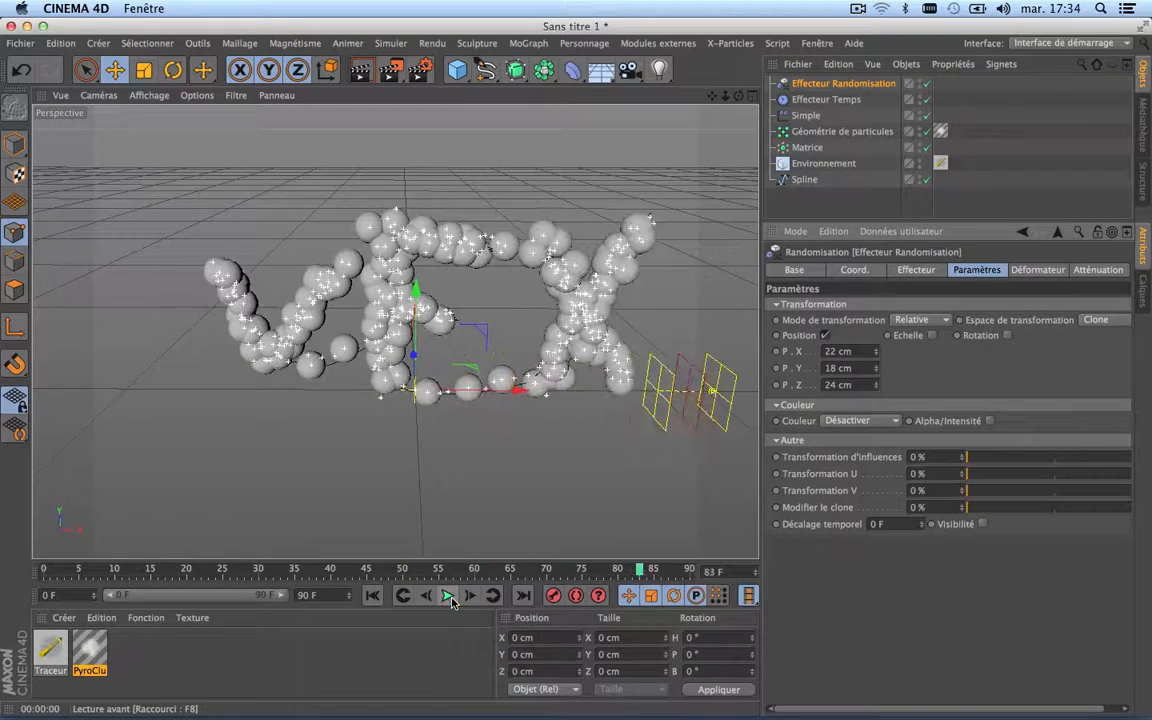
{"action": "left_click", "coordinate": [361, 71]}
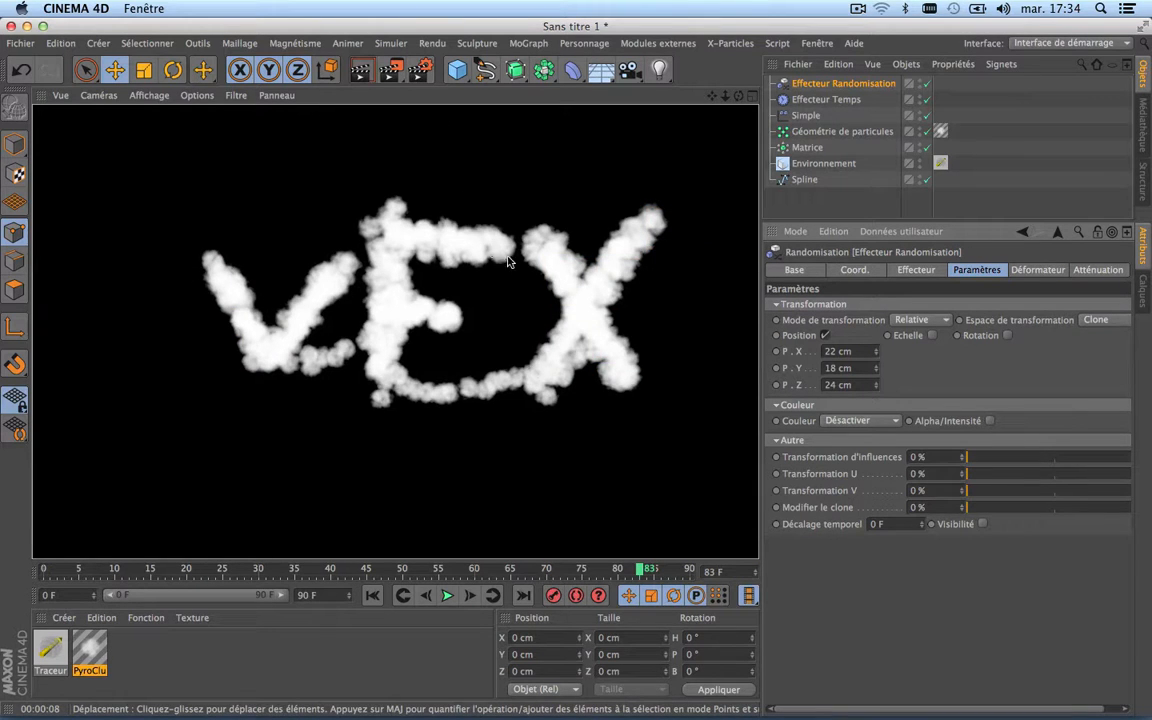
{"action": "left_click_drag", "start_coordinate": [712, 96], "coordinate": [658, 100]}
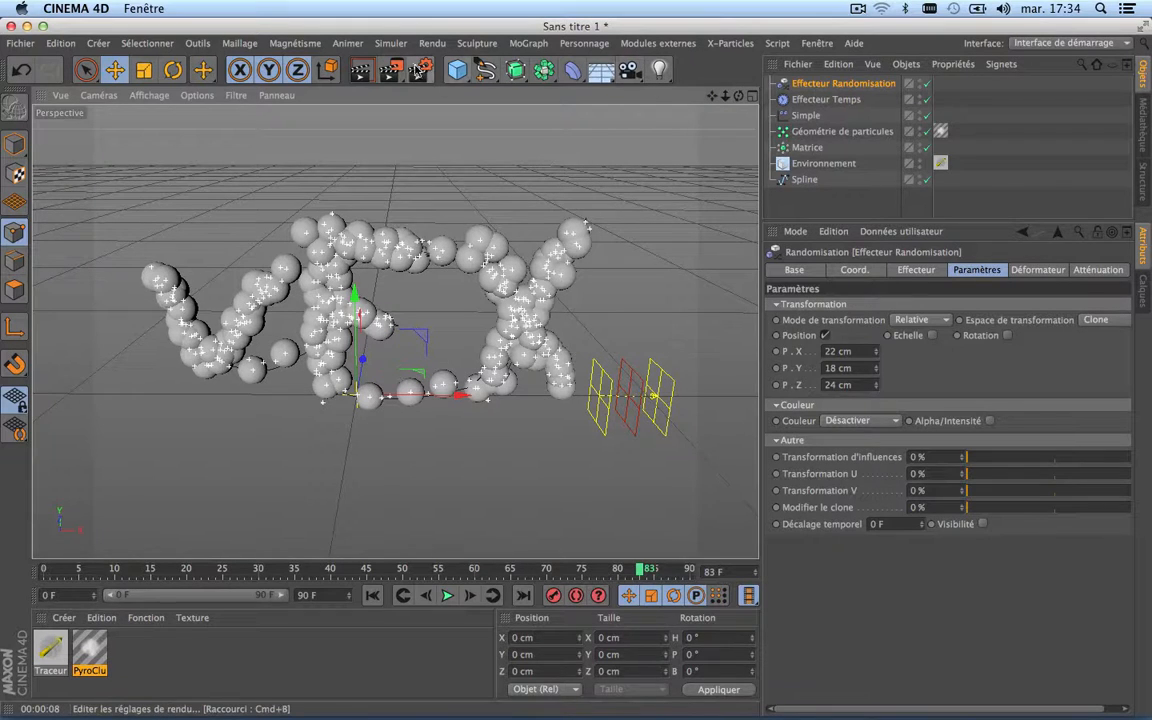
{"action": "left_click", "coordinate": [420, 69]}
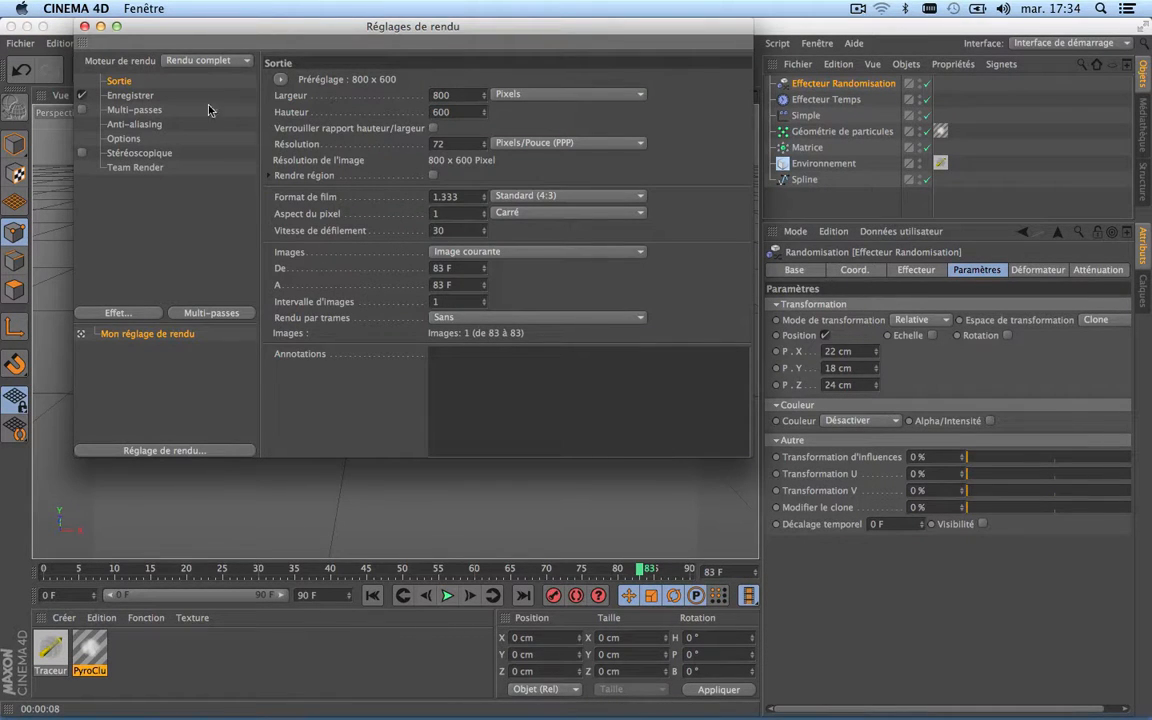
{"action": "left_click", "coordinate": [85, 27]}
Step: Inspect the lettering from a lower angle, switching the original lettering spline off and back on
{"action": "scroll", "coordinate": [355, 200], "scroll_direction": "up", "scroll_amount": 3}
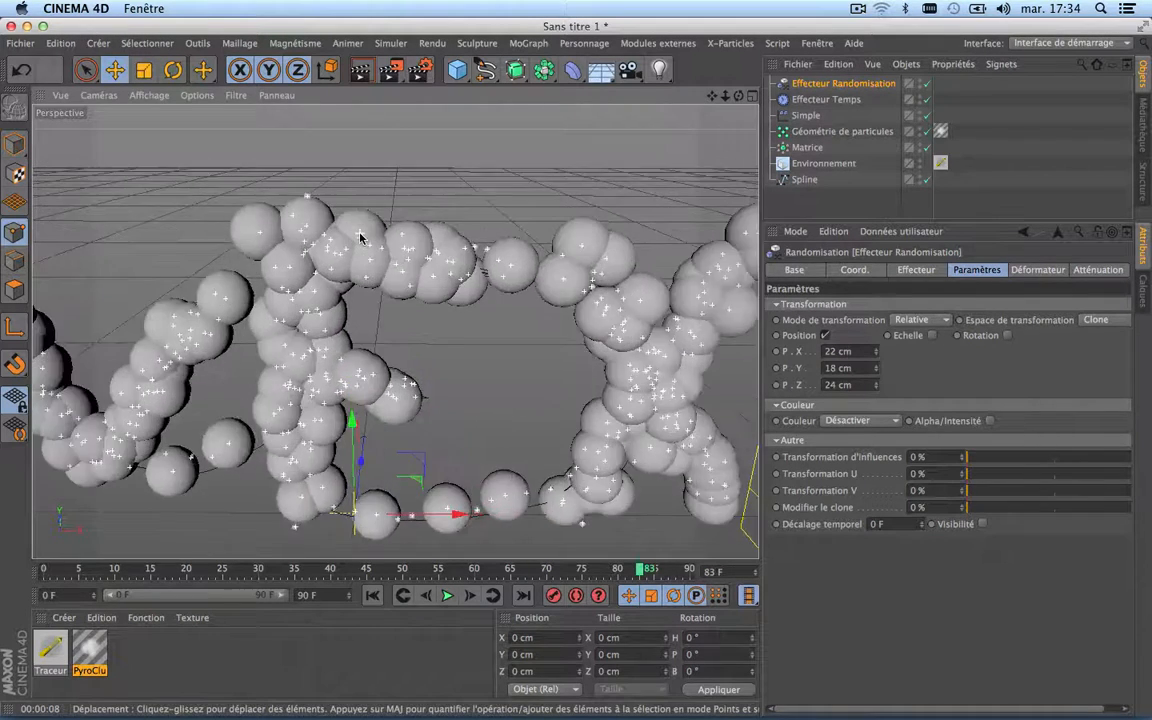
{"action": "scroll", "coordinate": [365, 235], "scroll_direction": "down", "scroll_amount": 3}
{"action": "left_click_drag", "start_coordinate": [742, 95], "coordinate": [736, 57]}
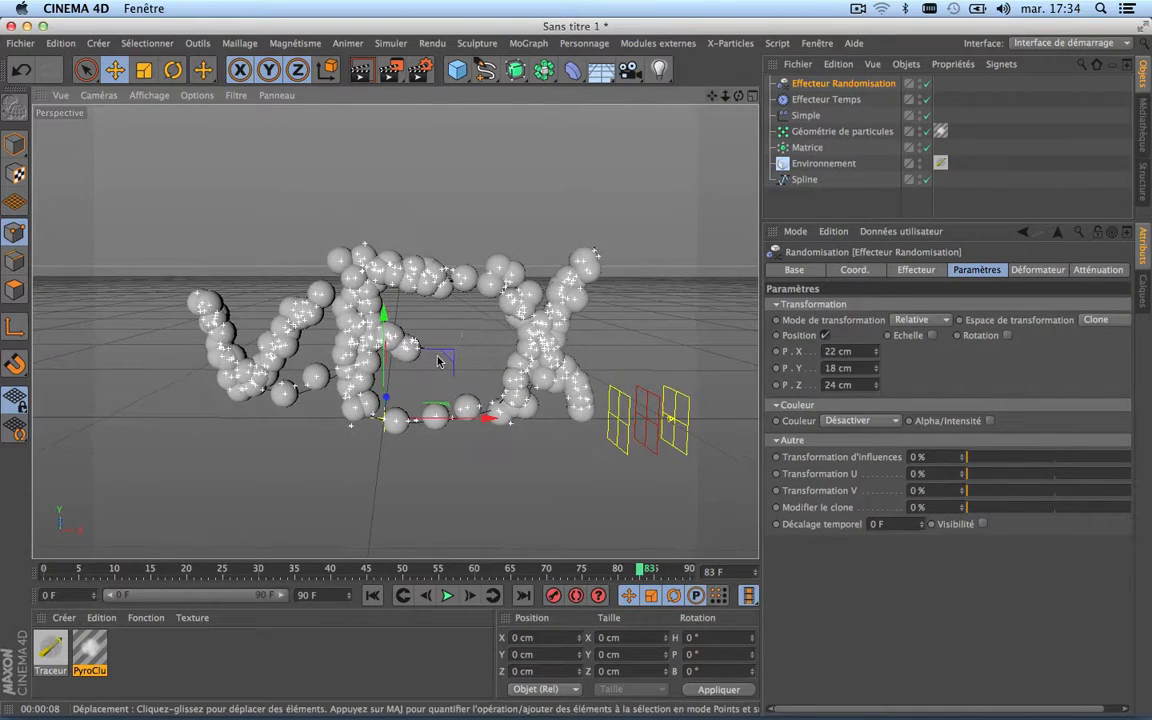
{"action": "scroll", "coordinate": [438, 360], "scroll_direction": "down", "scroll_amount": 5}
{"action": "scroll", "coordinate": [438, 360], "scroll_direction": "up", "scroll_amount": 5}
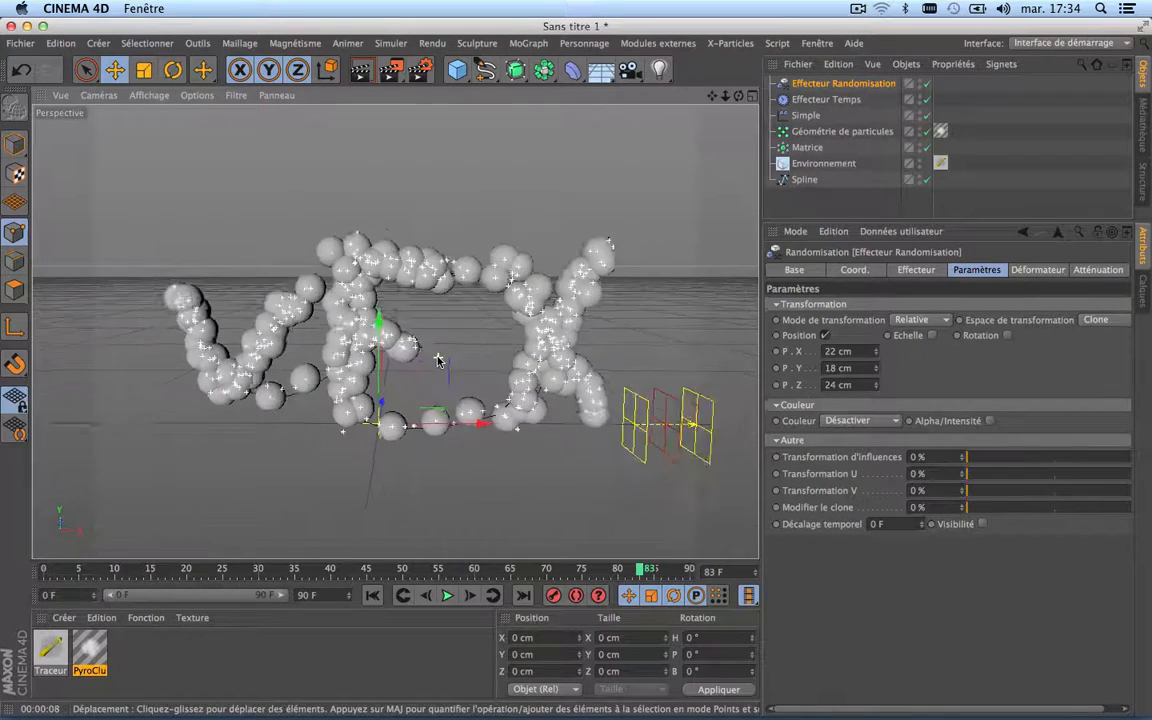
{"action": "scroll", "coordinate": [438, 360], "scroll_direction": "down", "scroll_amount": 3}
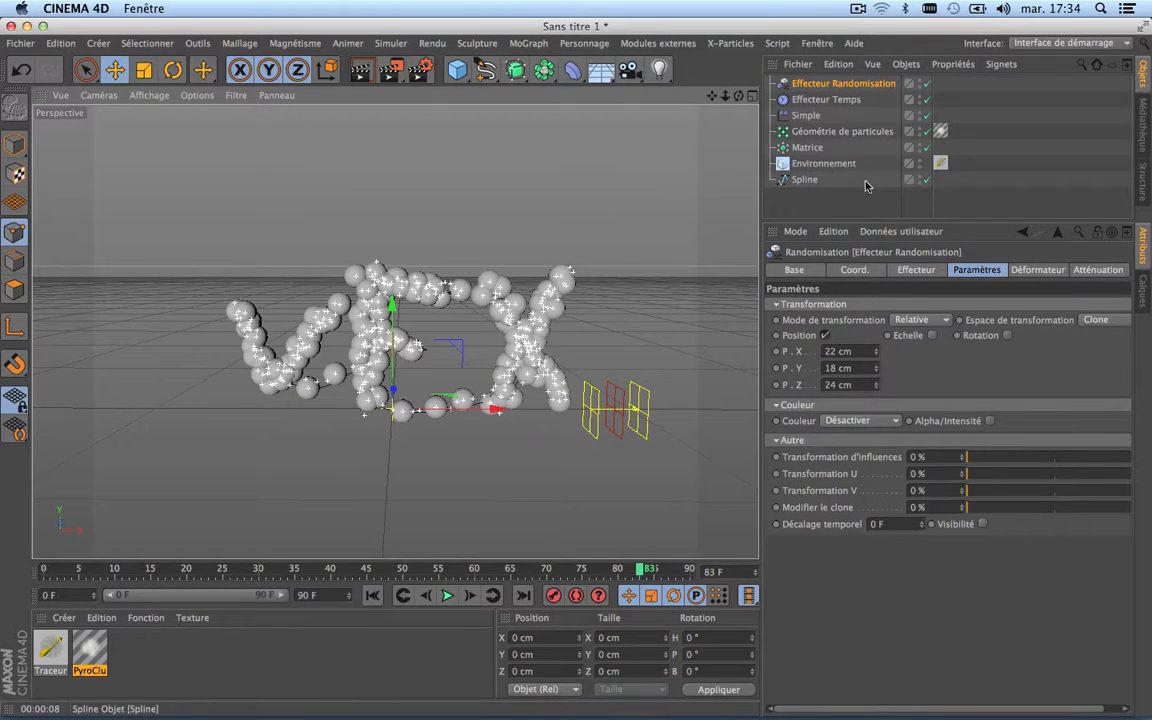
{"action": "left_click", "coordinate": [926, 181]}
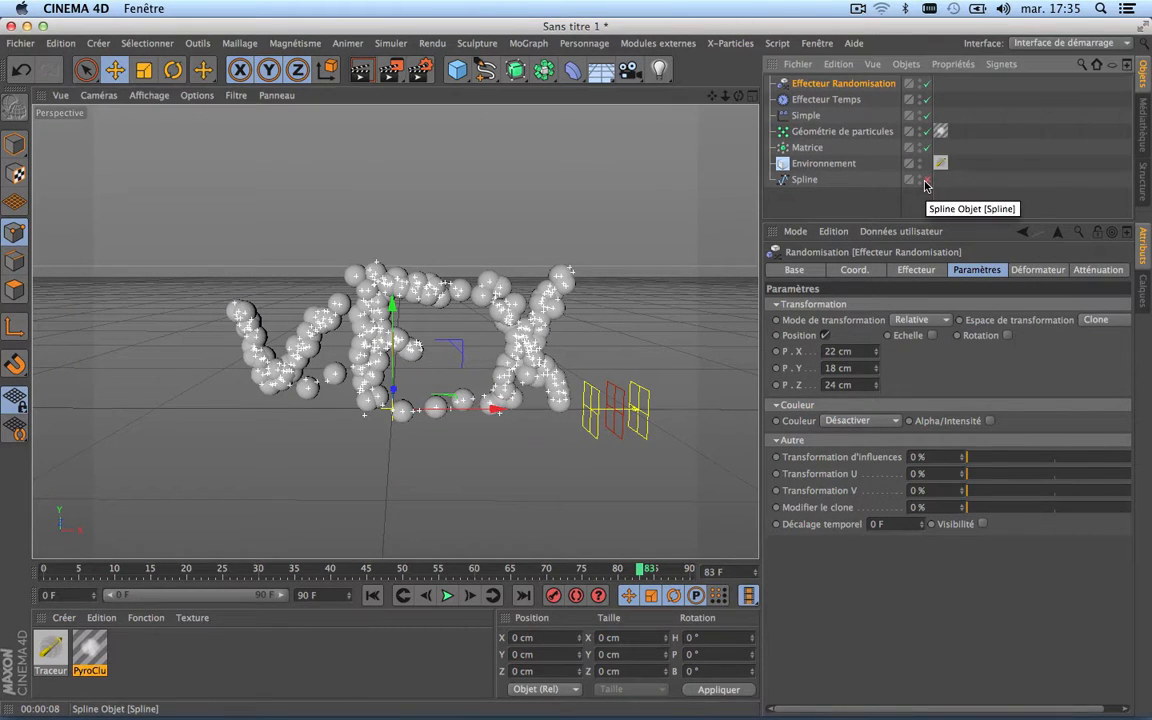
{"action": "left_click", "coordinate": [926, 182]}
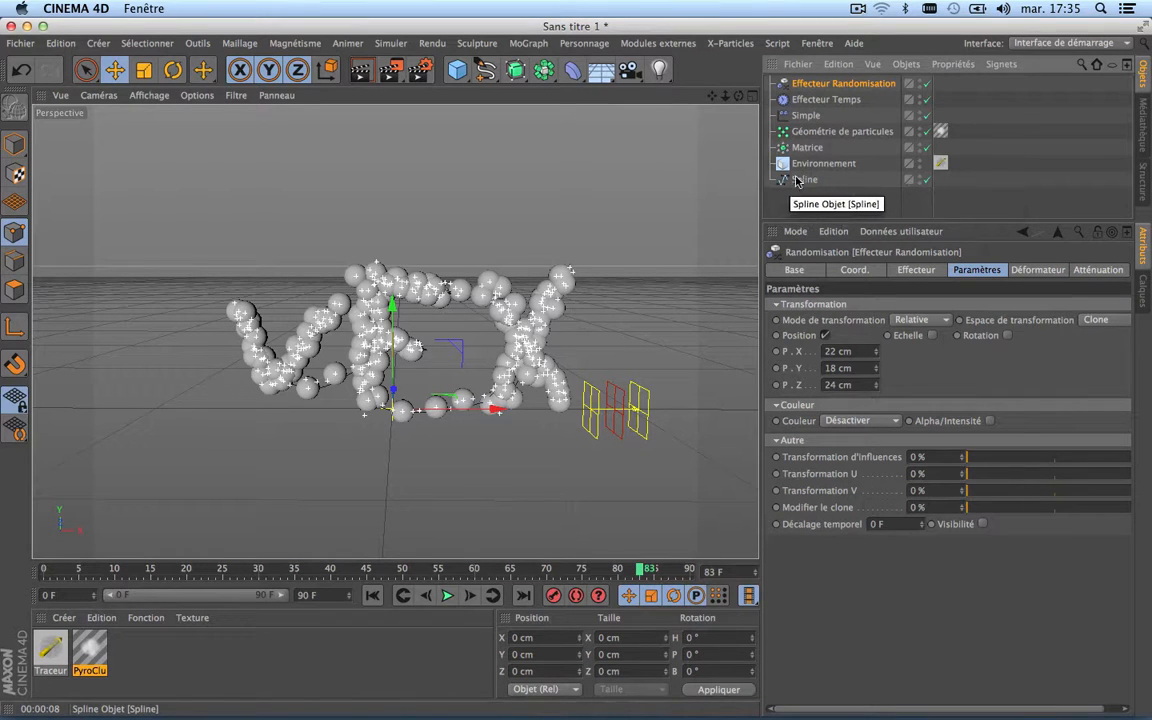
Step: Draw a freehand double-loop spline about 526 × 349 cm and move it to about X -691, Y -518, Z -64 cm, over the E's lower part
{"action": "left_click", "coordinate": [486, 72]}
{"action": "mouse_move", "coordinate": [574, 146]}
{"action": "left_mouse_down"}
{"action": "mouse_move", "coordinate": [622, 200]}
{"action": "mouse_move", "coordinate": [533, 176]}
{"action": "left_mouse_up"}
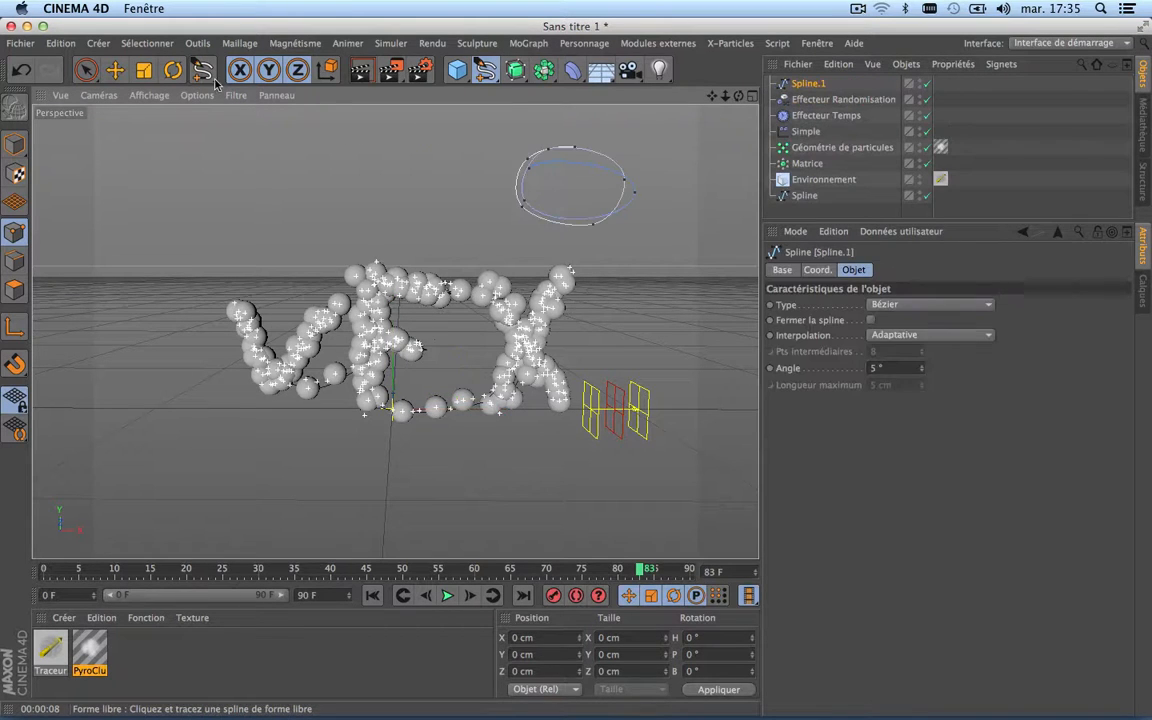
{"action": "key", "text": "e"}
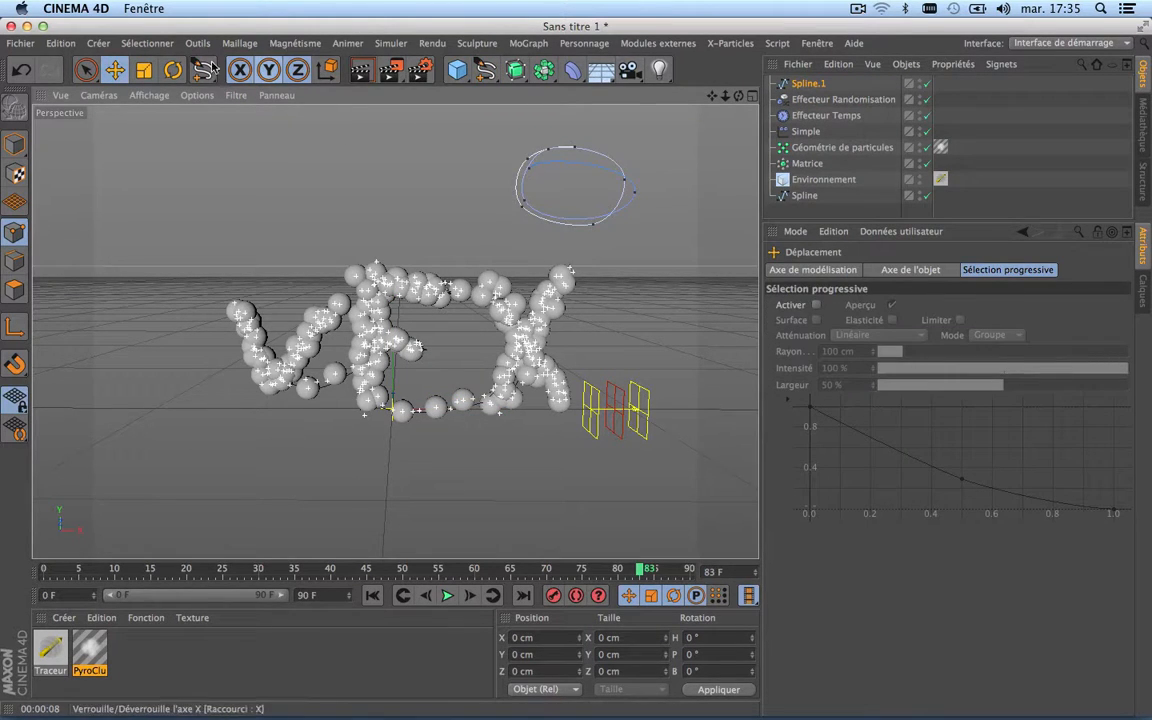
{"action": "left_click", "coordinate": [14, 143]}
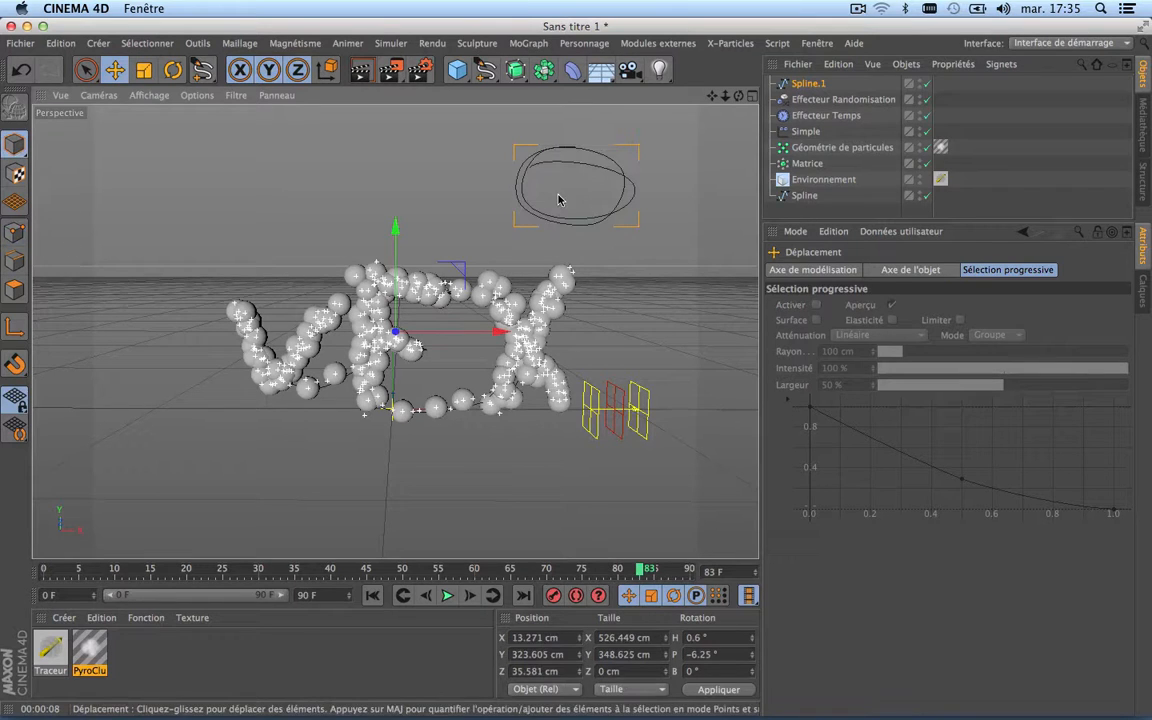
{"action": "left_click_drag", "start_coordinate": [558, 199], "coordinate": [425, 489]}
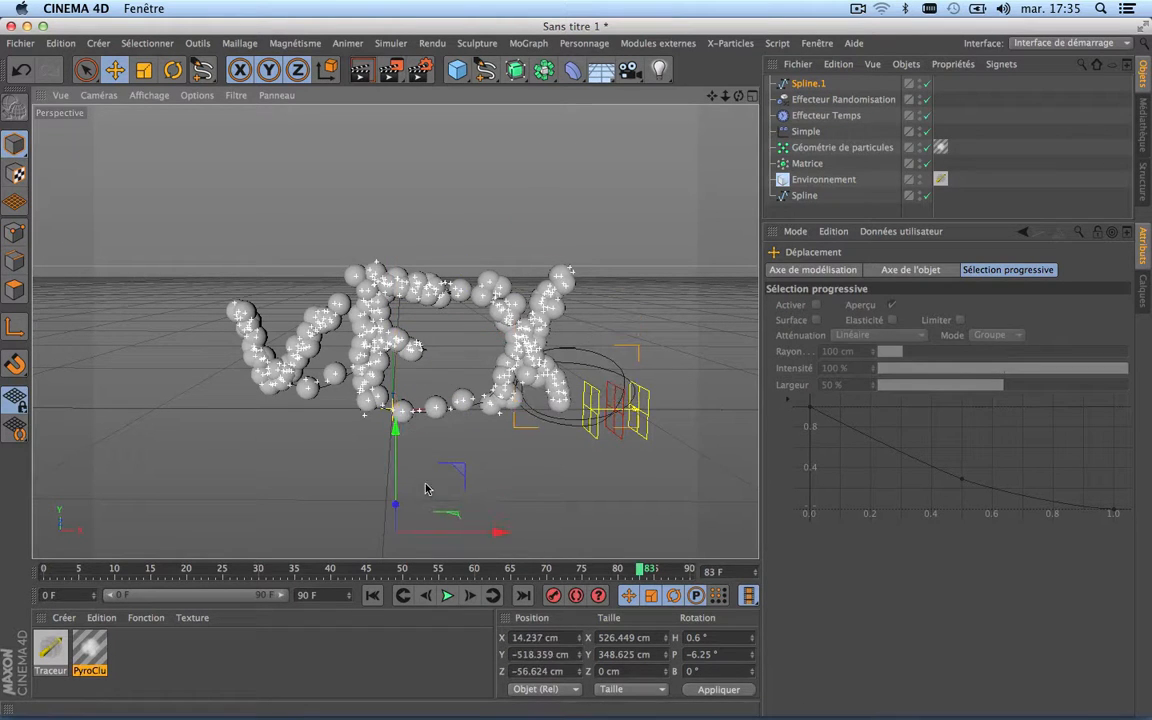
{"action": "left_click_drag", "start_coordinate": [498, 531], "coordinate": [326, 535]}
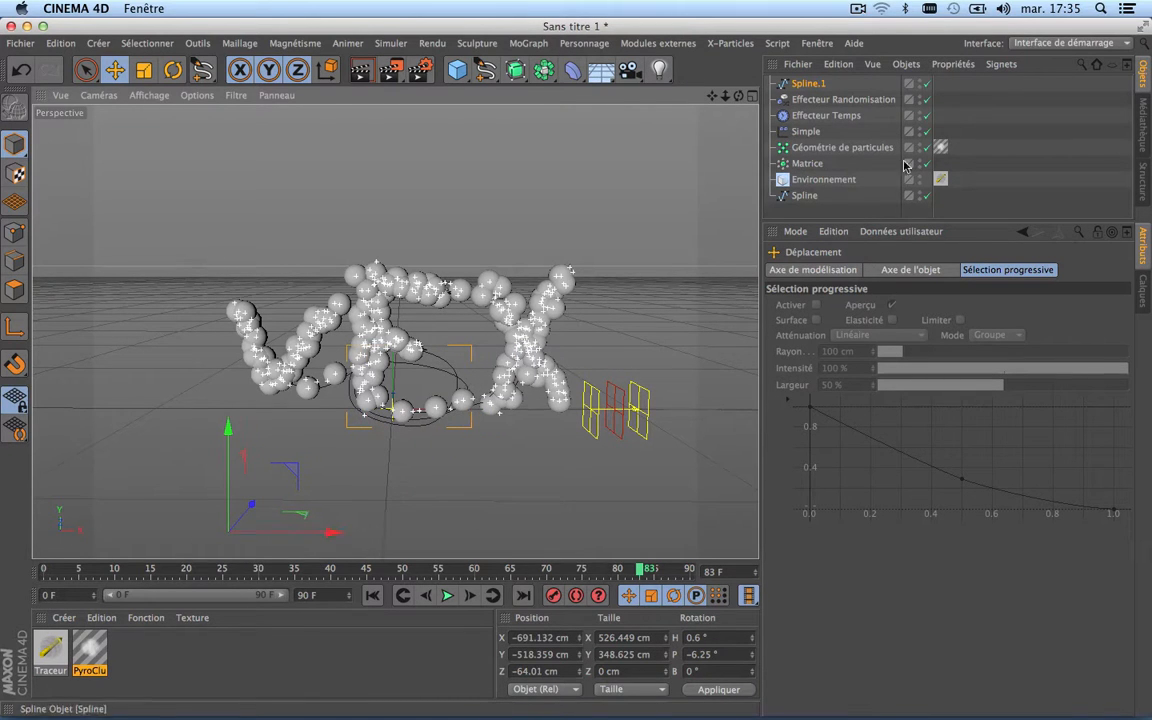
Step: Replace the Matrice's source object with the new loop spline, Spline.1
{"action": "left_click", "coordinate": [807, 164]}
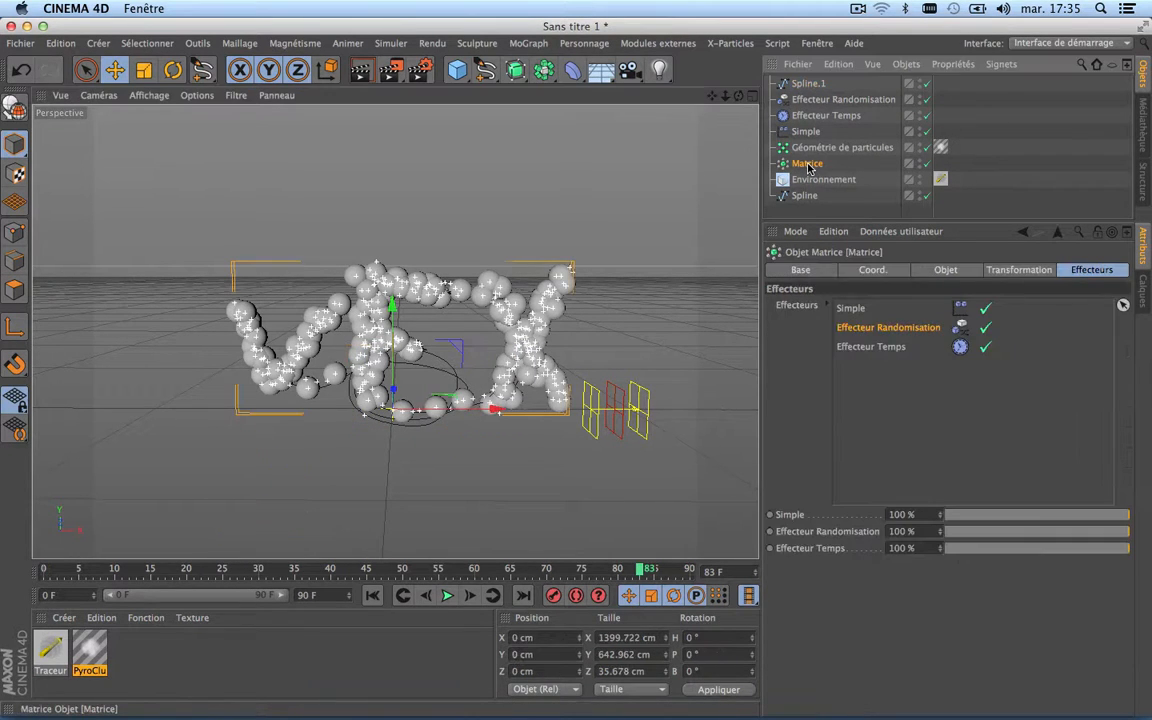
{"action": "left_click", "coordinate": [944, 270]}
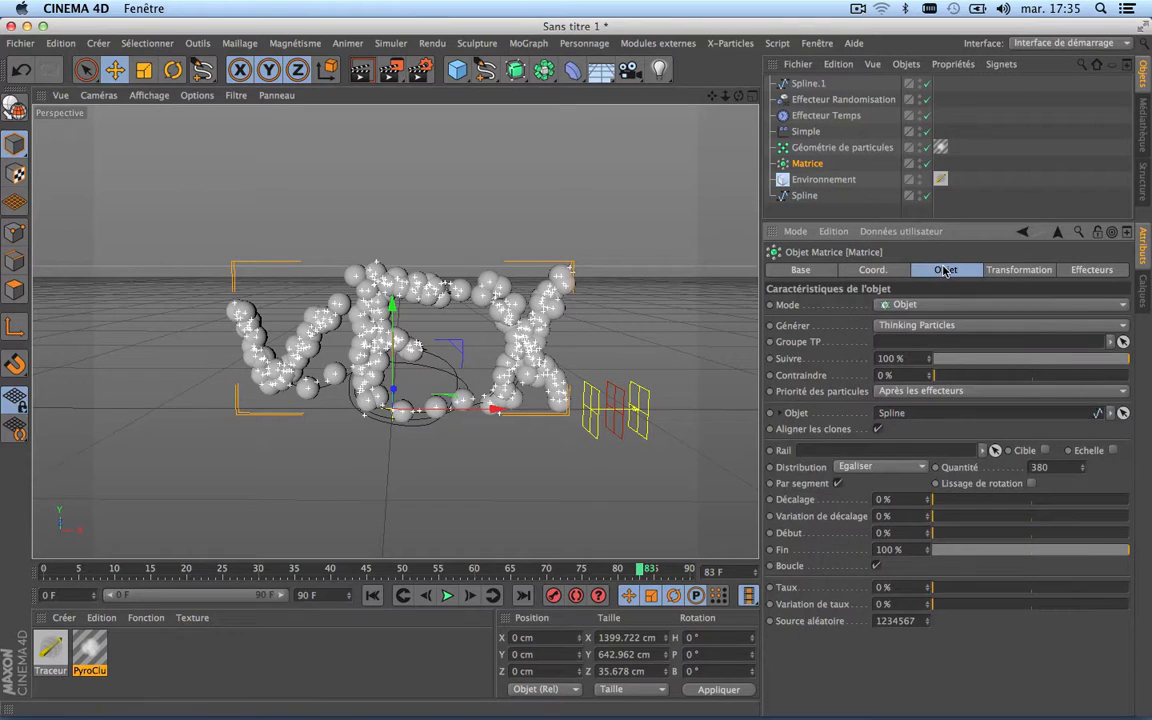
{"action": "left_click", "coordinate": [808, 84]}
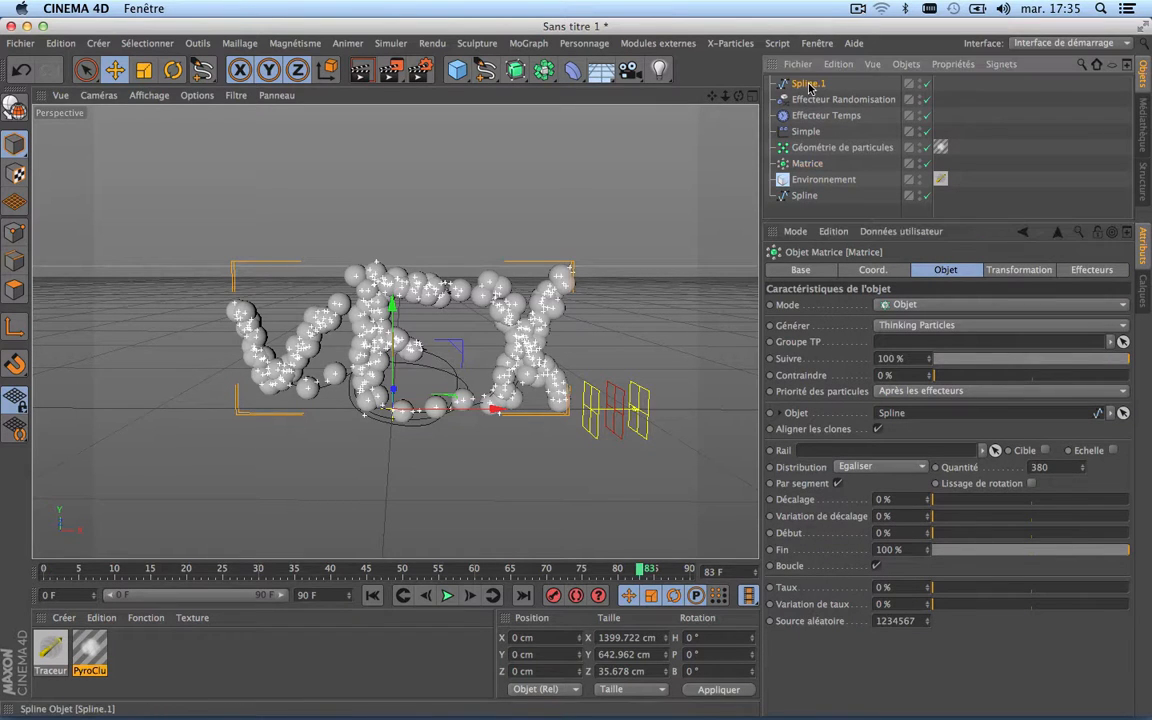
{"action": "left_click_drag", "start_coordinate": [932, 413], "coordinate": [927, 416]}
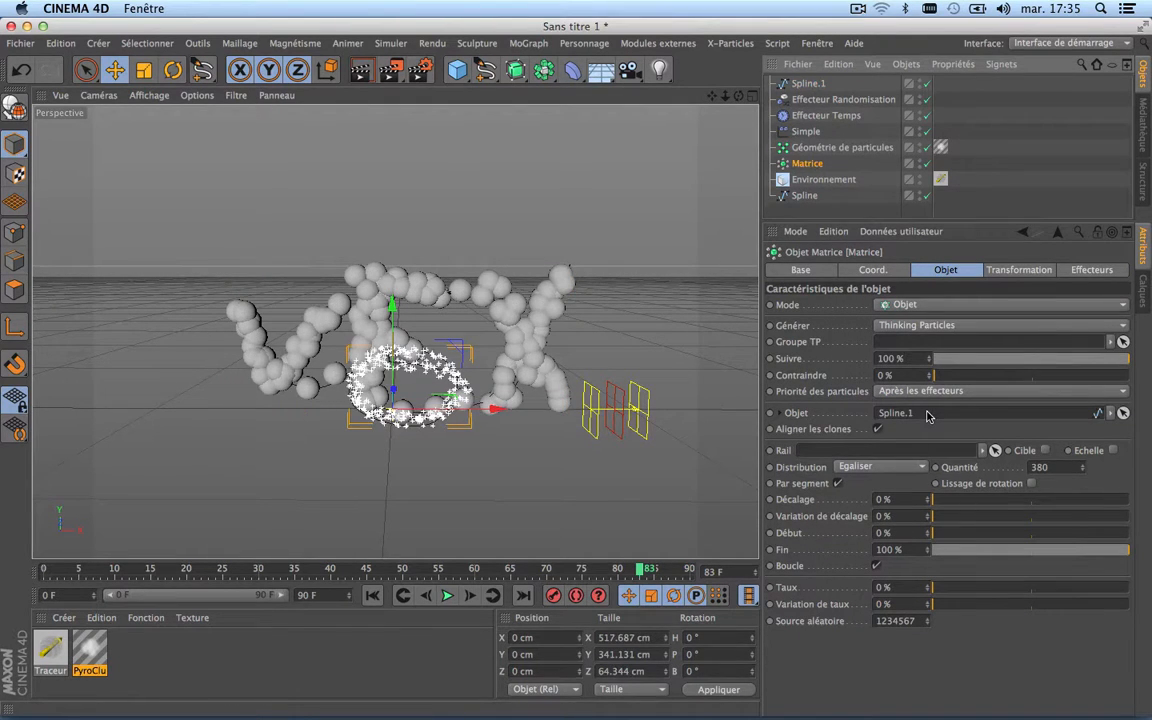
Step: Play the reveal on the loop spline from frame 0, stop it around frame 74 and return to frame 0
{"action": "left_click", "coordinate": [372, 595]}
{"action": "left_click", "coordinate": [447, 596]}
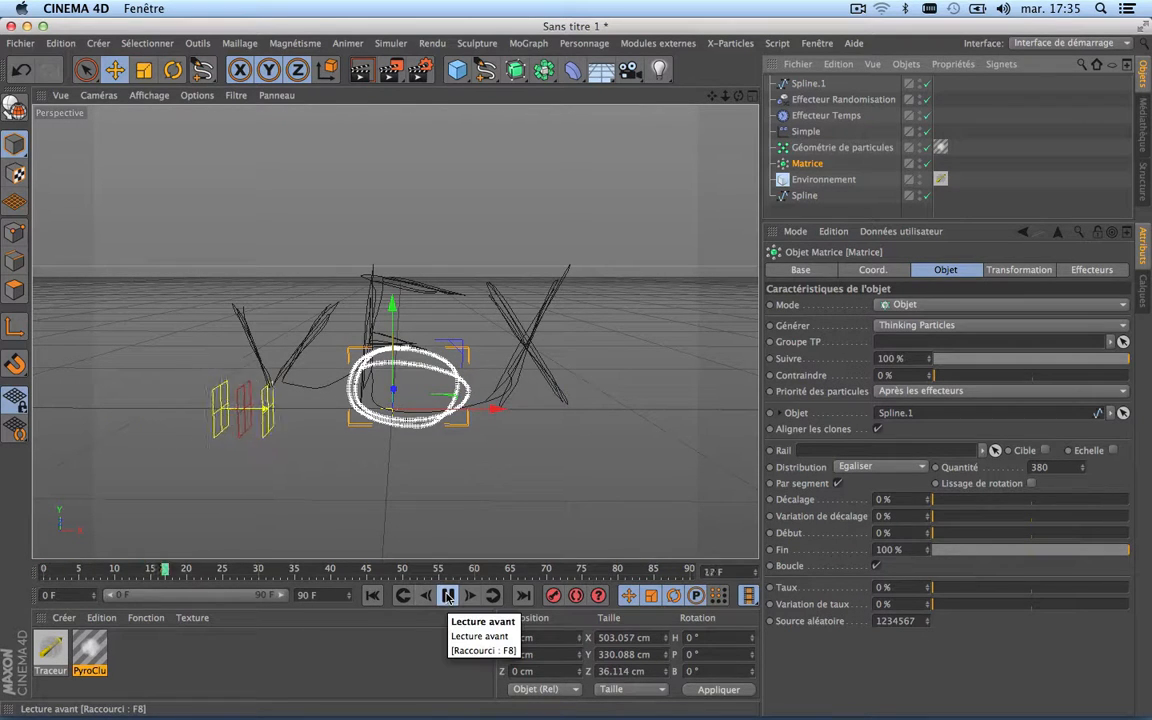
{"action": "left_click", "coordinate": [447, 596]}
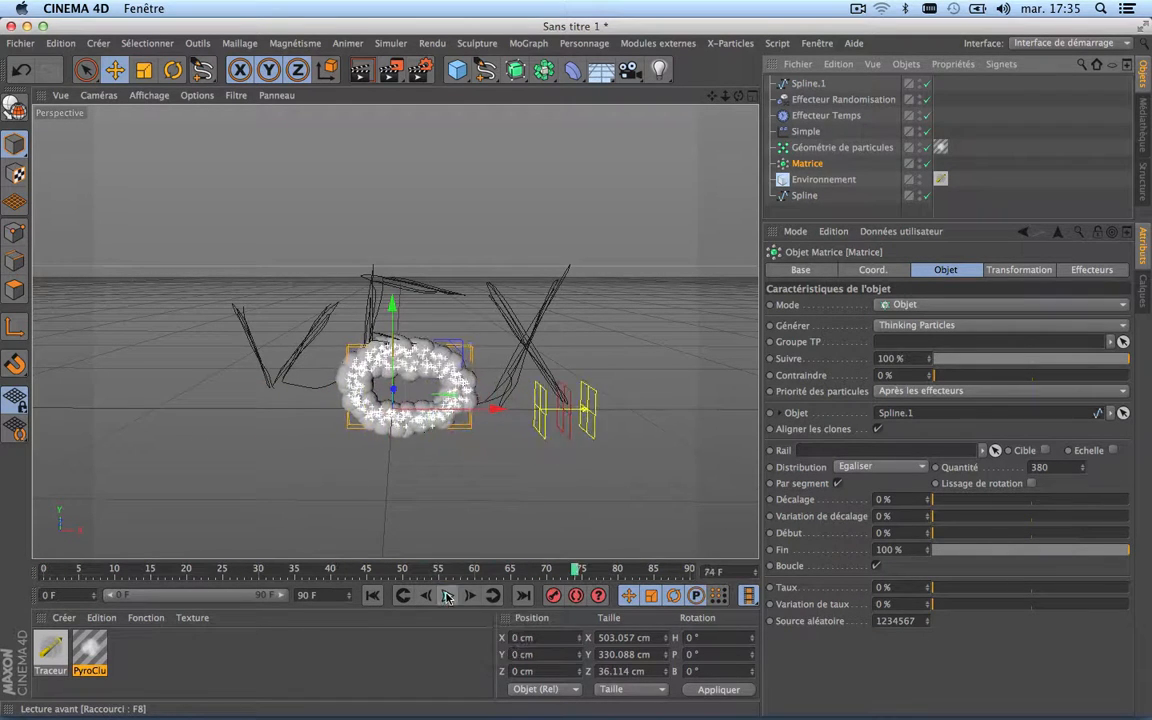
{"action": "left_click", "coordinate": [372, 595]}
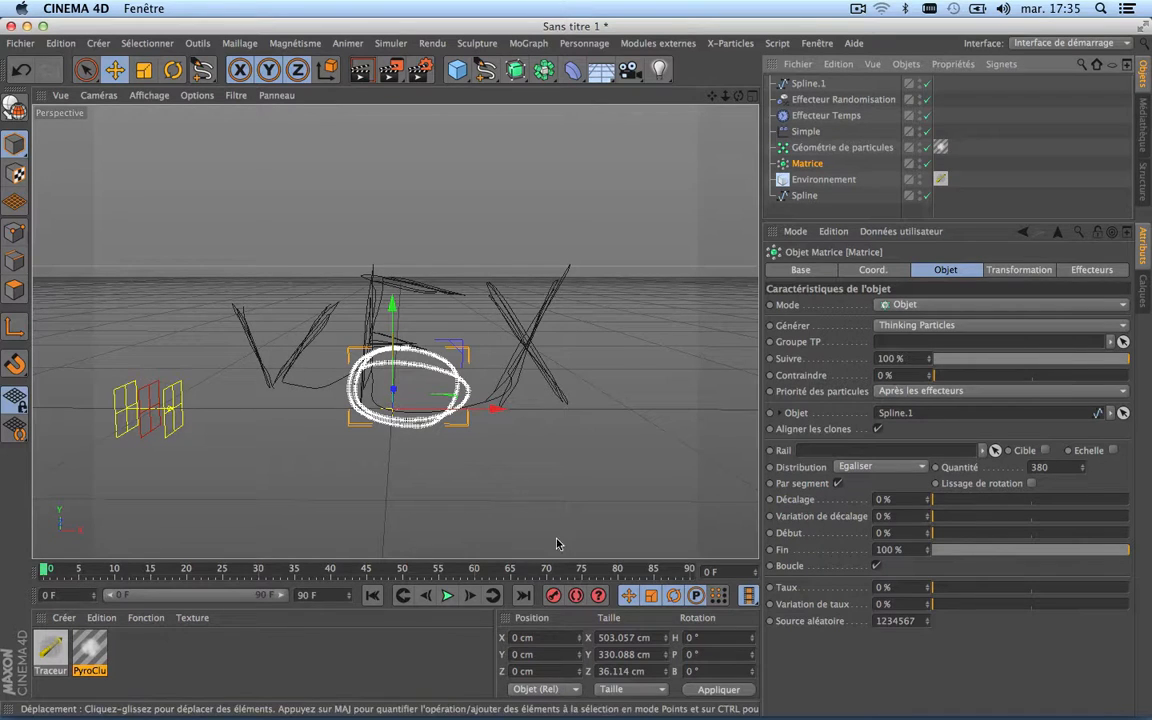
Step: Replay the loop spline's reveal from the first frame and stop it around frame 73
{"action": "key", "text": "F8"}
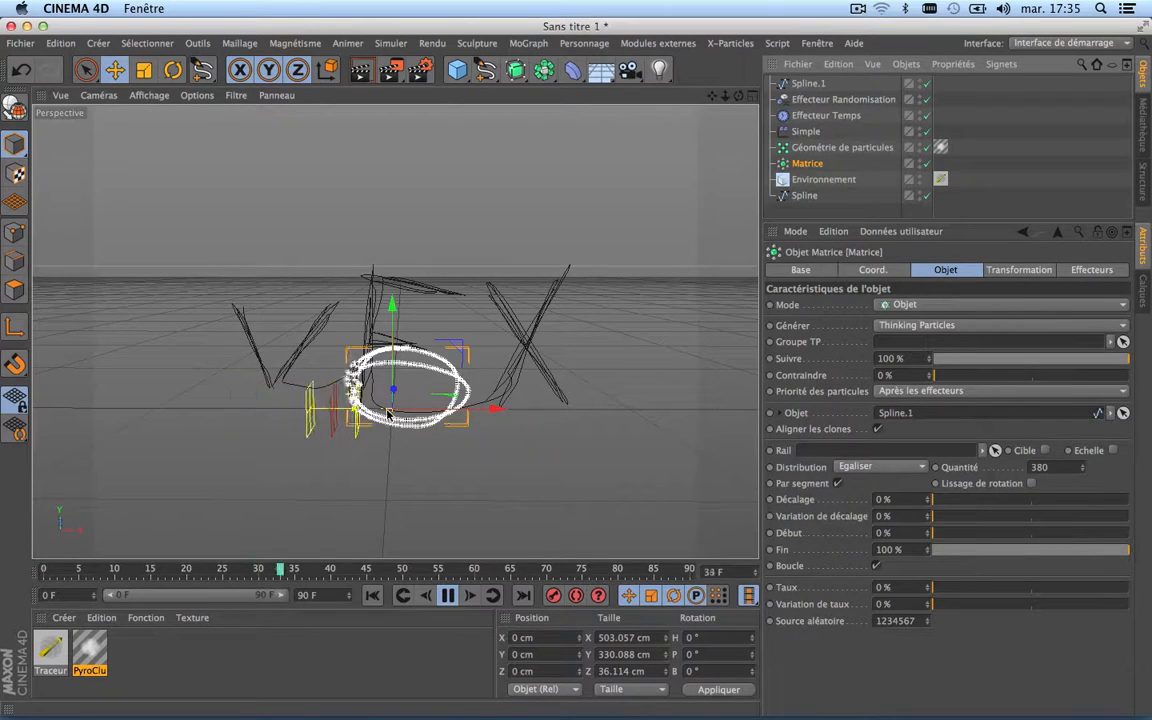
{"action": "left_click", "coordinate": [447, 596]}
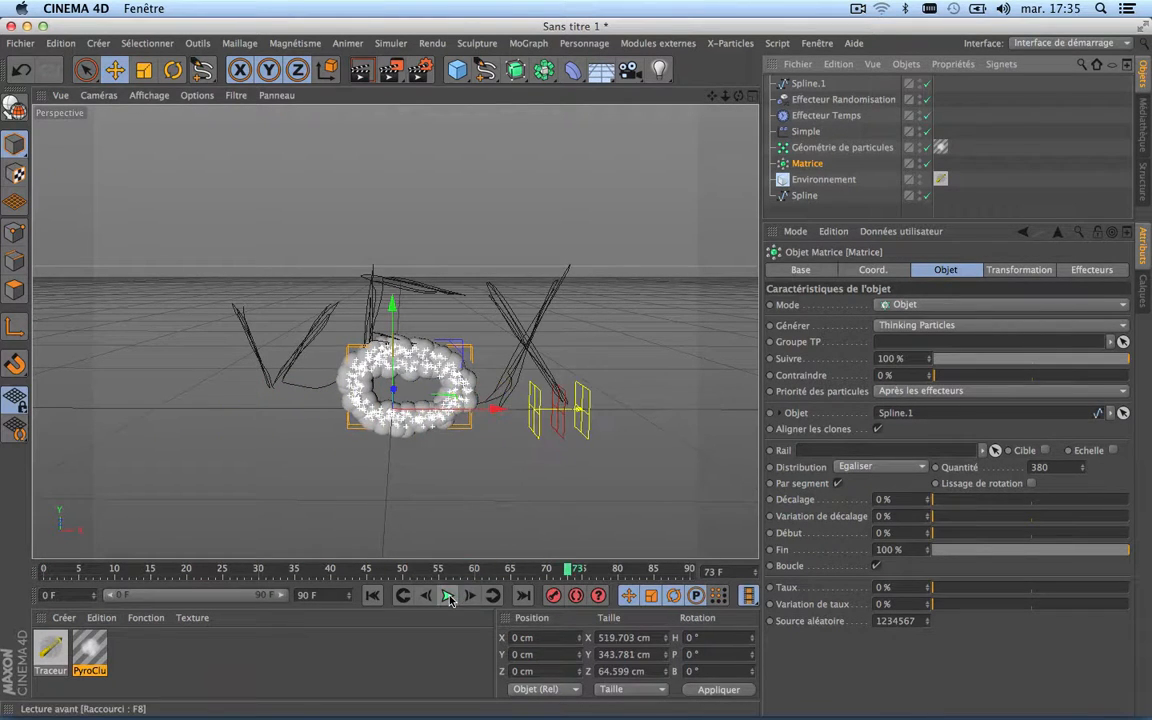
Step: Undo the Matrice's source replacement so it uses the lettering spline, and delete the loop spline, Spline.1
{"action": "key", "text": "super+z"}
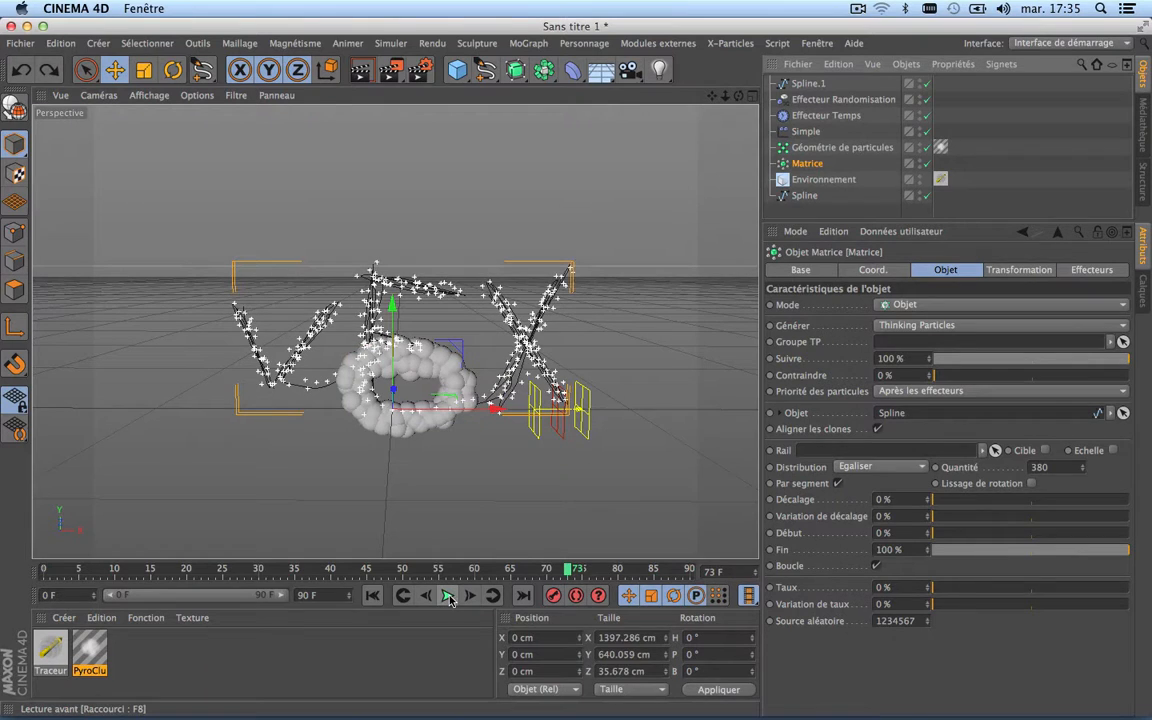
{"action": "left_click", "coordinate": [808, 83]}
{"action": "key", "text": "Delete"}
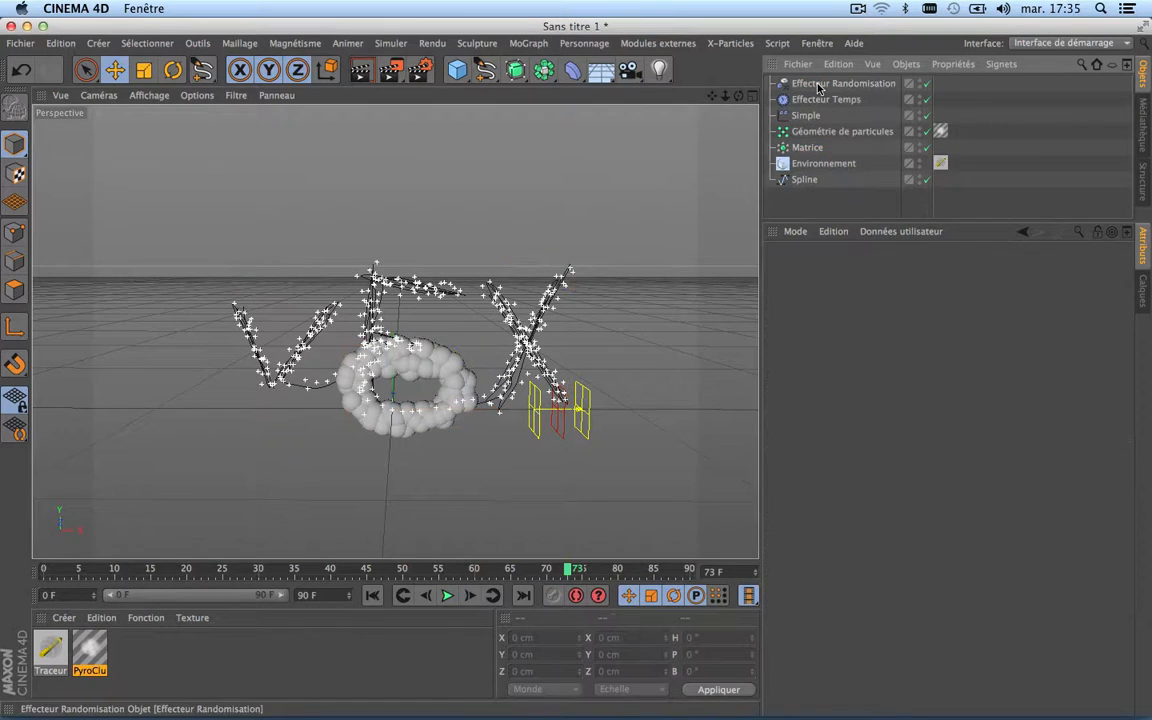
{"action": "scroll", "coordinate": [475, 369], "scroll_direction": "up", "scroll_amount": 5}
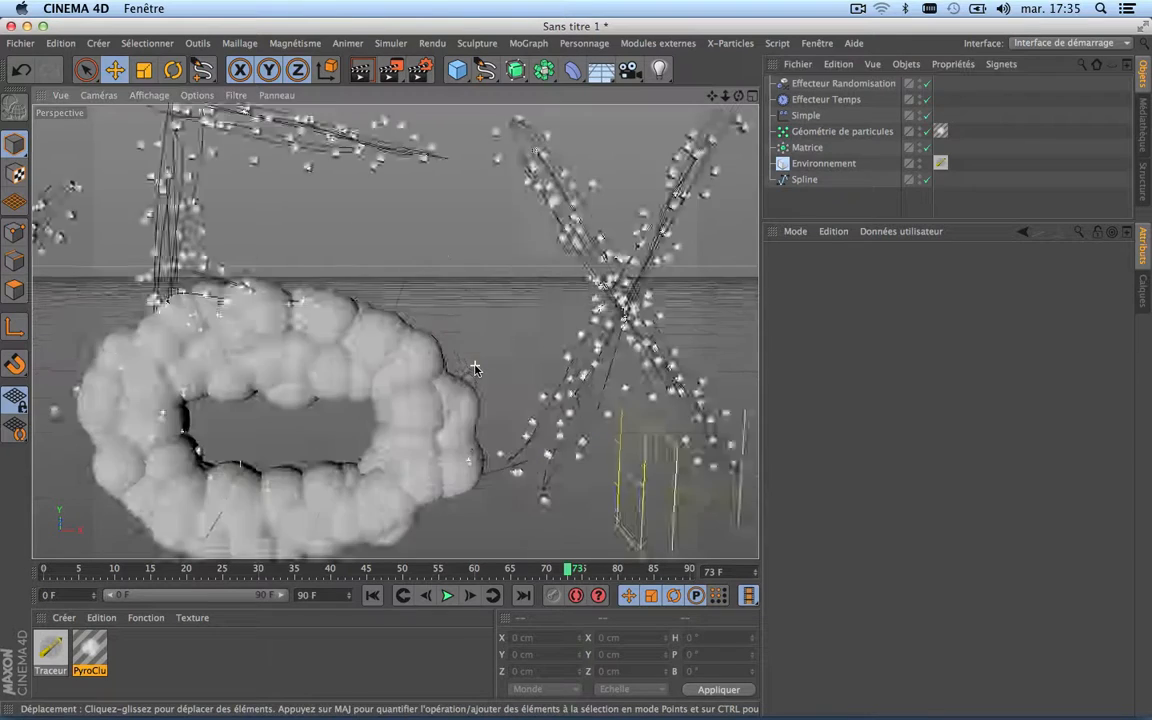
{"action": "scroll", "coordinate": [473, 368], "scroll_direction": "down", "scroll_amount": 8}
Step: Play the lettering's reveal from frame 0 to about frame 30 and inspect the Simple effector's position and settings
{"action": "left_click", "coordinate": [373, 595]}
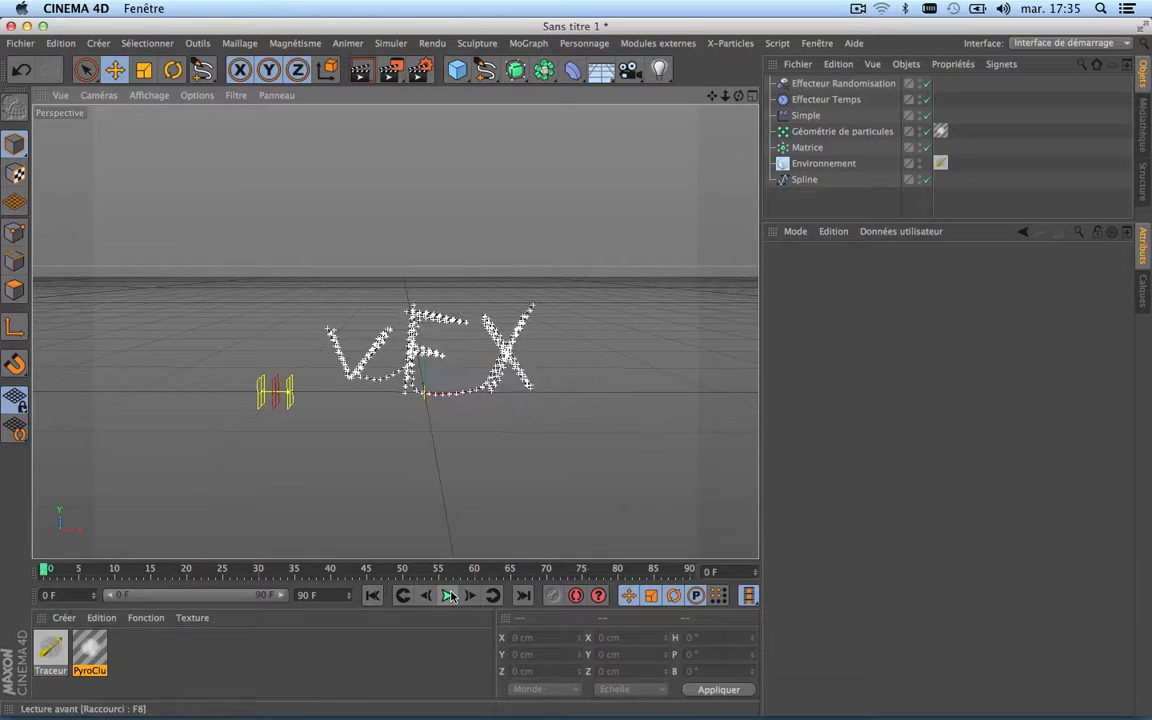
{"action": "left_click", "coordinate": [447, 595]}
{"action": "scroll", "coordinate": [419, 412], "scroll_direction": "up", "scroll_amount": 4}
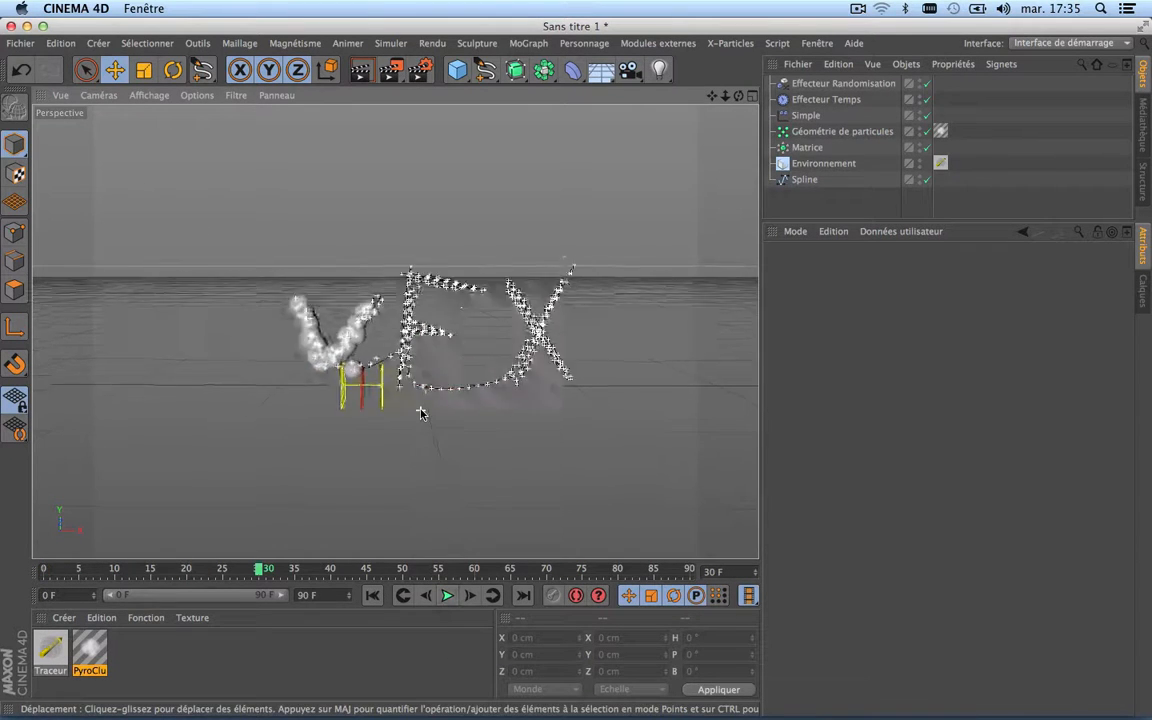
{"action": "left_click", "coordinate": [805, 115]}
{"action": "scroll", "coordinate": [317, 415], "scroll_direction": "down", "scroll_amount": 4}
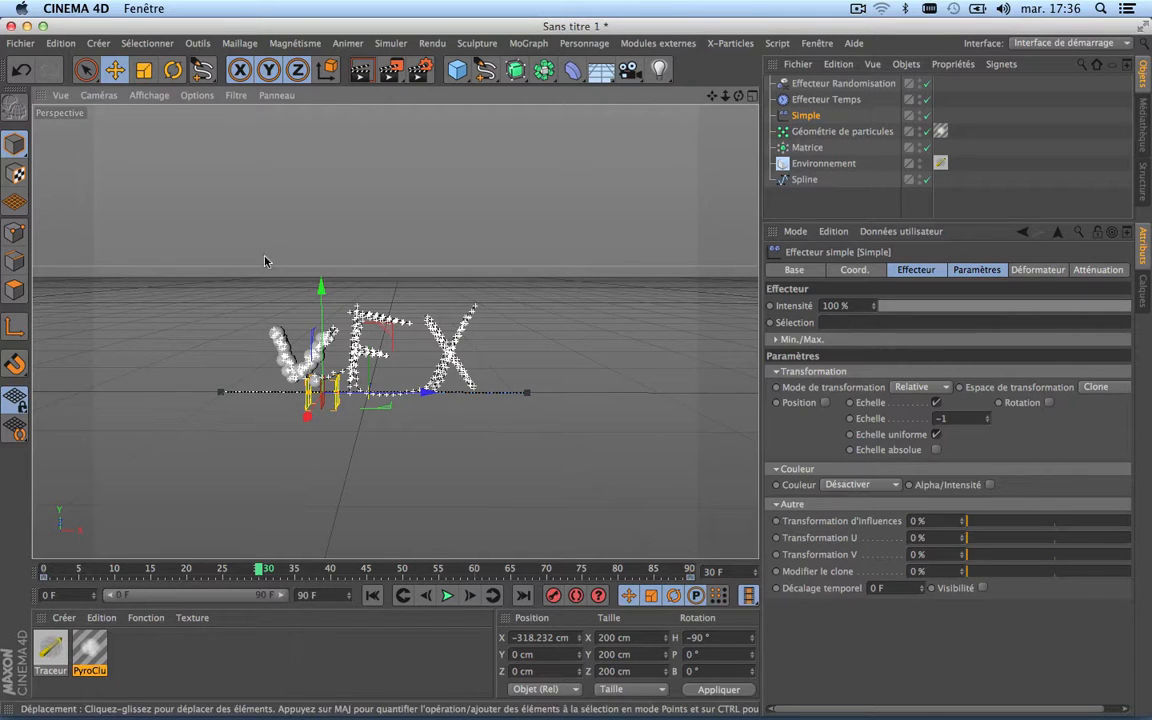
{"action": "scroll", "coordinate": [423, 376], "scroll_direction": "up", "scroll_amount": 8}
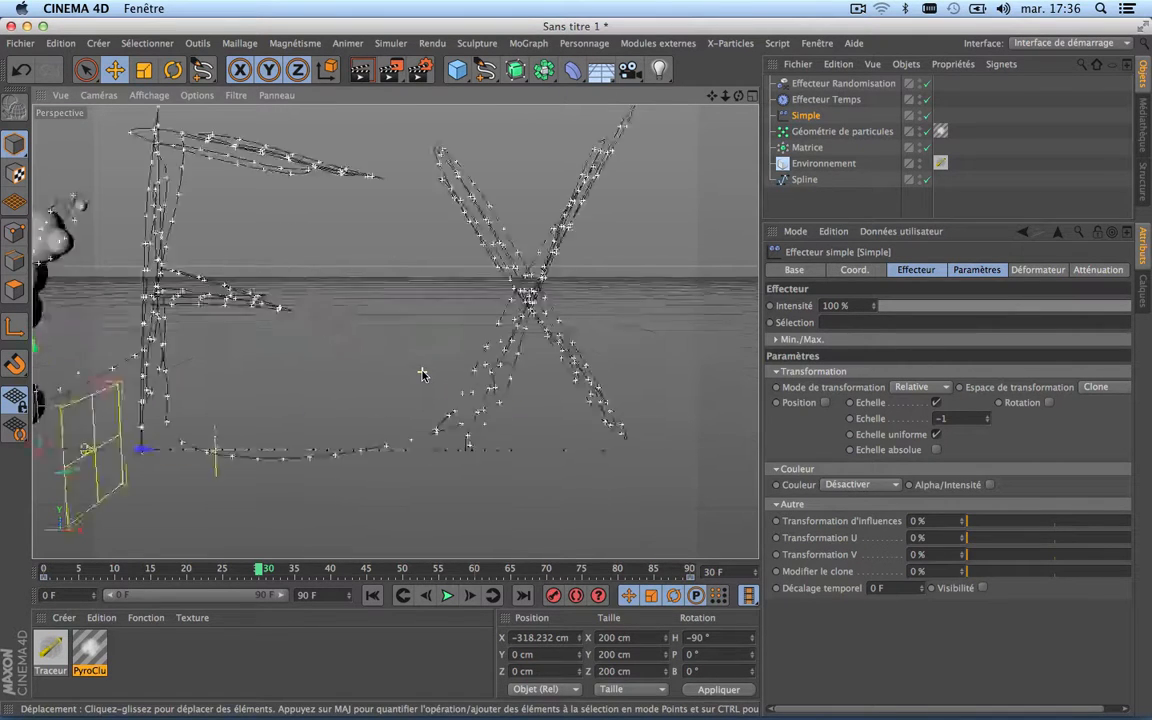
{"action": "scroll", "coordinate": [423, 375], "scroll_direction": "down", "scroll_amount": 5}
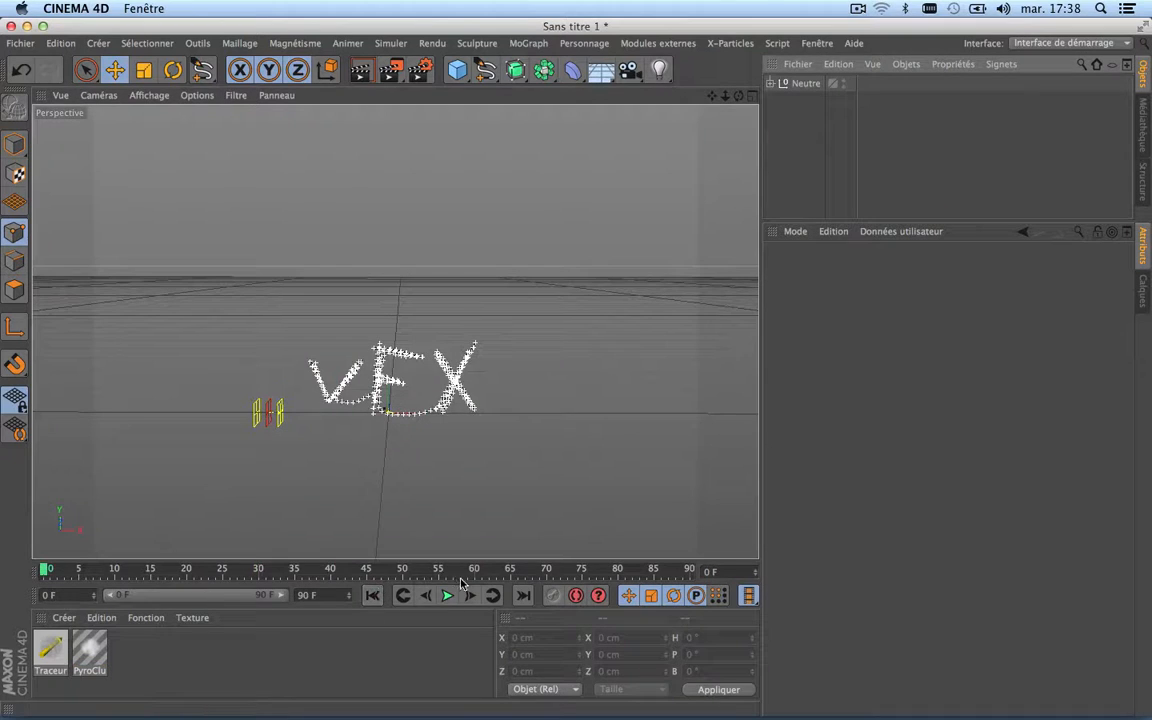
Step: Play the lettering's reveal from frame 0 to about frame 80 and examine the sphere-covered letters up close and from several angles
{"action": "left_click", "coordinate": [448, 595]}
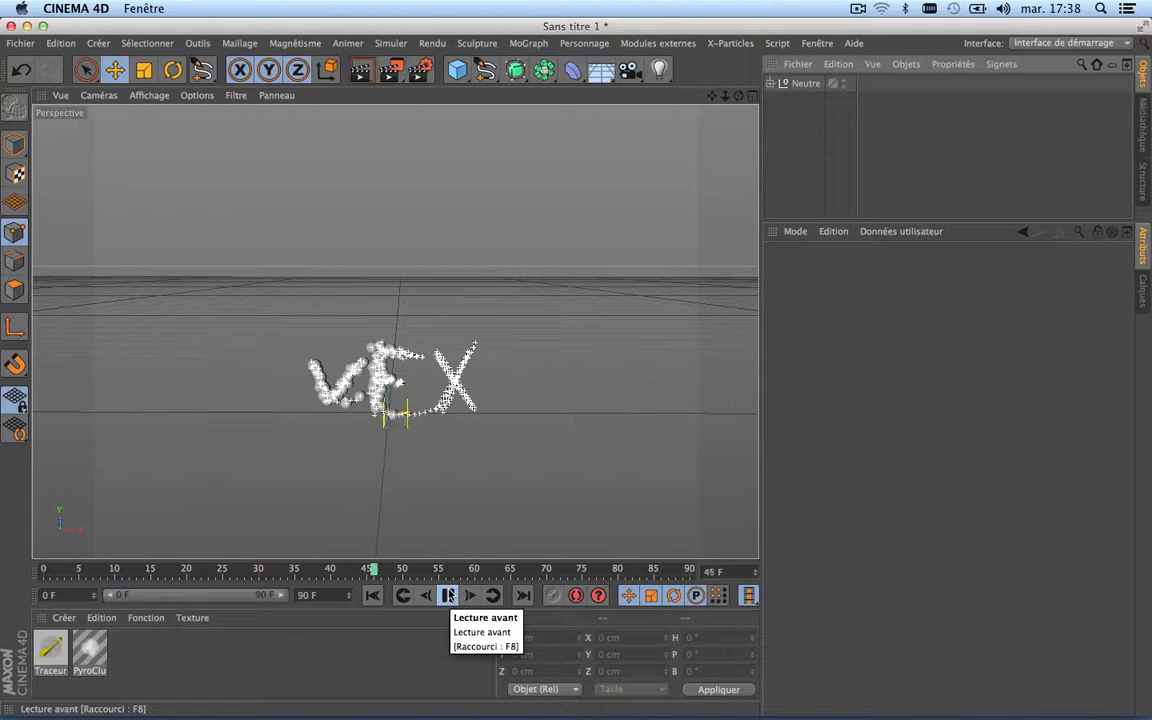
{"action": "left_click", "coordinate": [448, 595]}
{"action": "scroll", "coordinate": [373, 391], "scroll_direction": "up", "scroll_amount": 10}
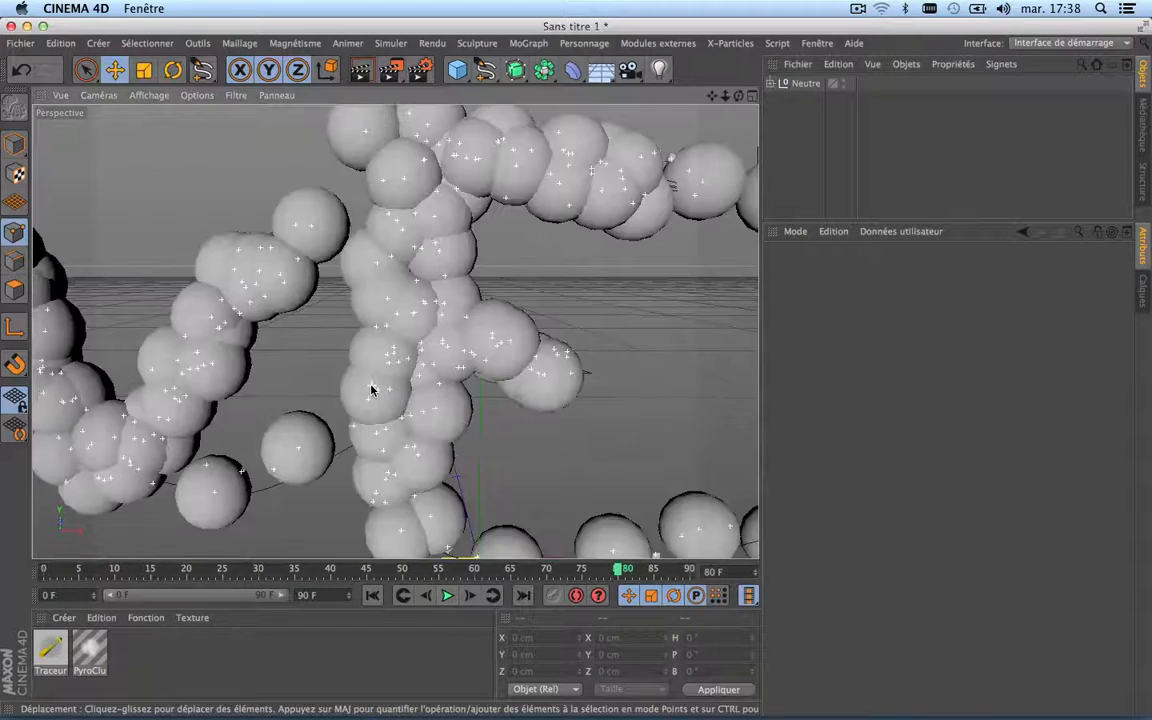
{"action": "scroll", "coordinate": [371, 388], "scroll_direction": "down", "scroll_amount": 5}
{"action": "left_click_drag", "start_coordinate": [712, 96], "coordinate": [637, 49]}
{"action": "left_click_drag", "start_coordinate": [739, 97], "coordinate": [738, 148]}
{"action": "left_click_drag", "start_coordinate": [739, 96], "coordinate": [703, 151]}
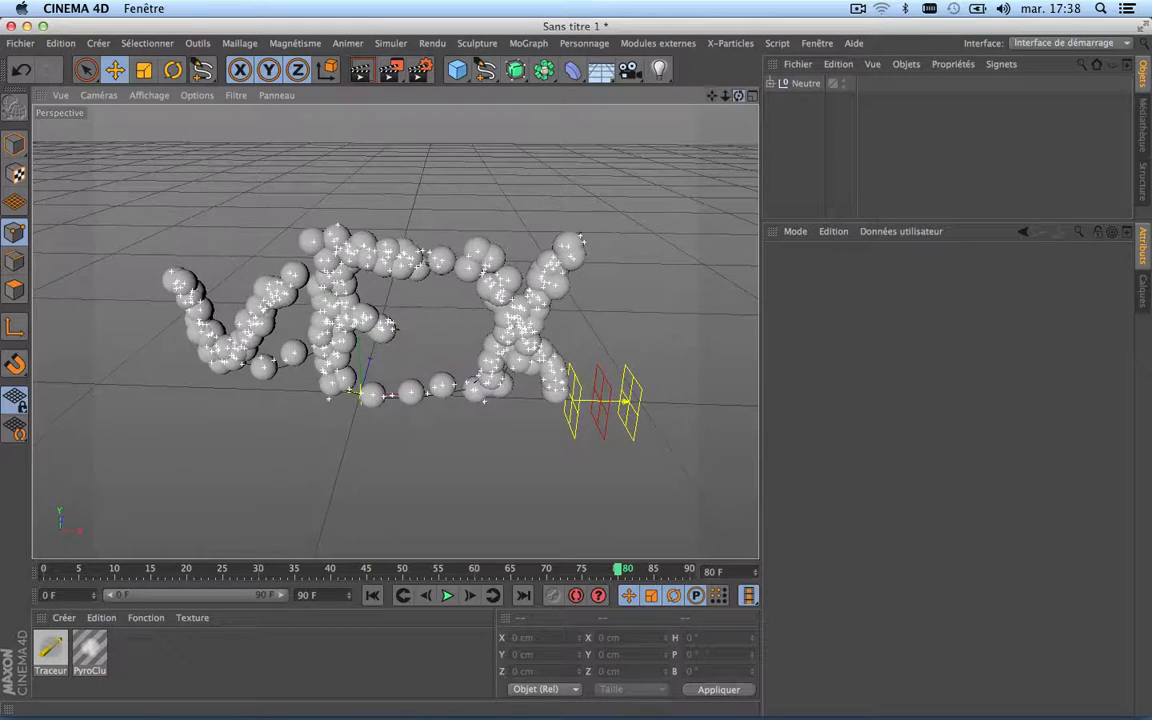
{"action": "left_click_drag", "start_coordinate": [738, 96], "coordinate": [676, 57]}
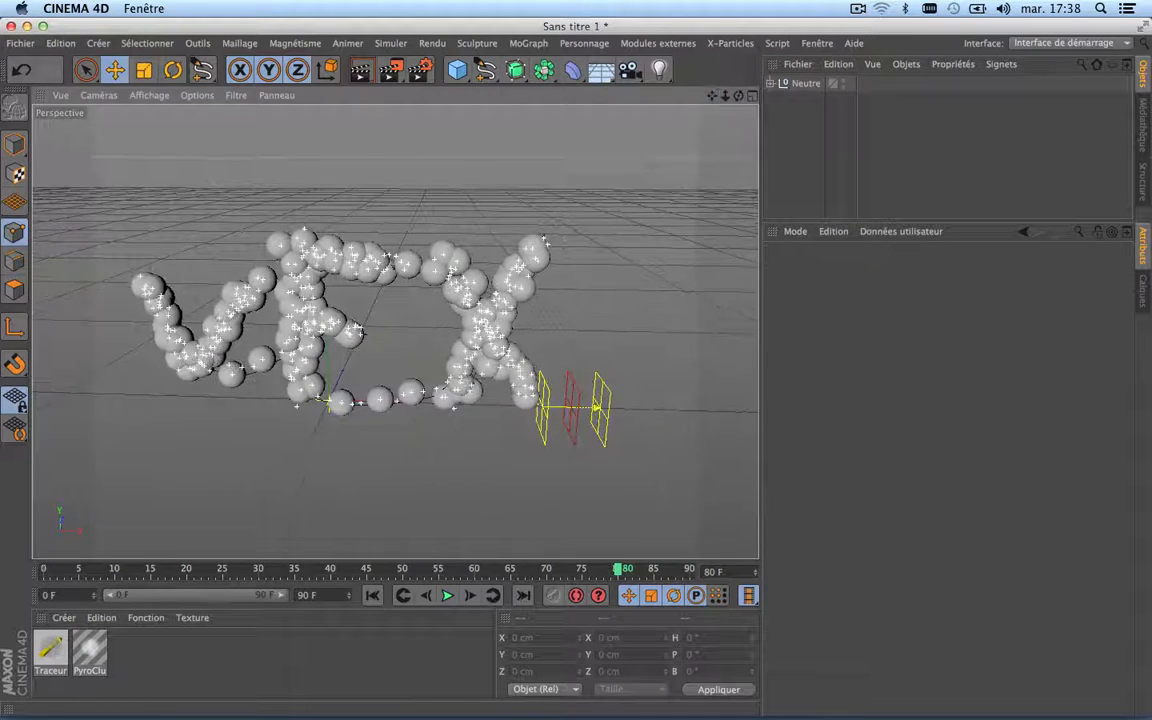
{"action": "left_click_drag", "start_coordinate": [737, 97], "coordinate": [737, 115]}
{"action": "left_click_drag", "start_coordinate": [712, 96], "coordinate": [702, 52]}
{"action": "left_click_drag", "start_coordinate": [738, 96], "coordinate": [709, 156]}
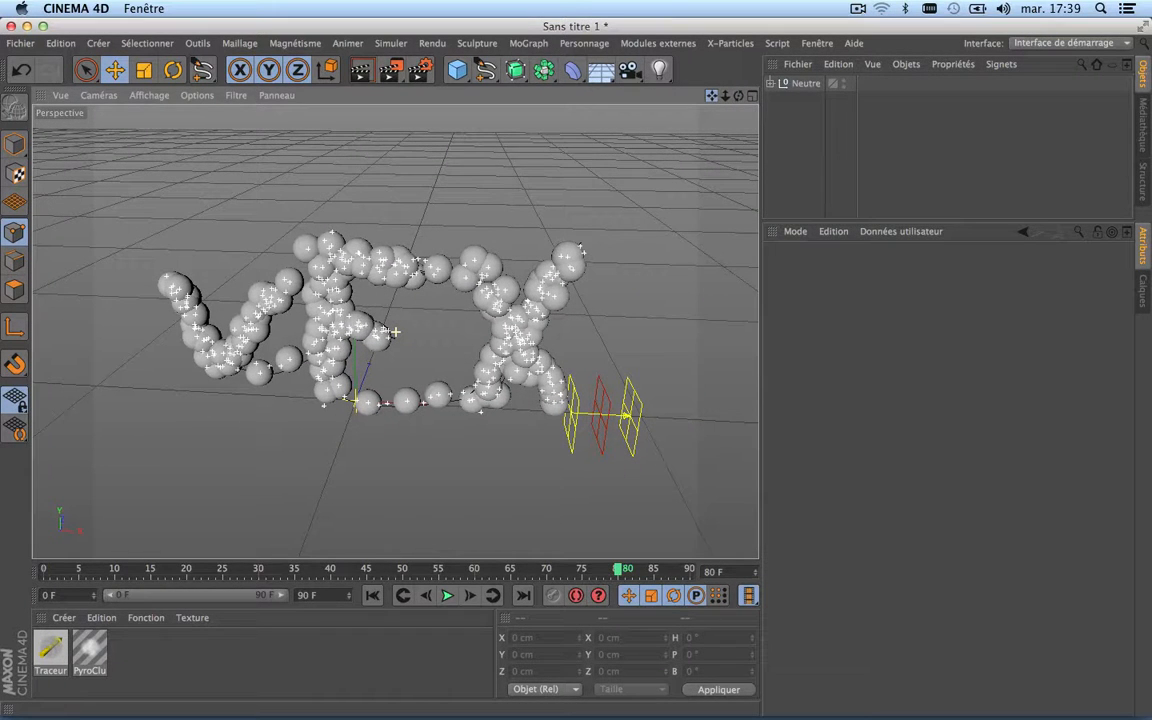